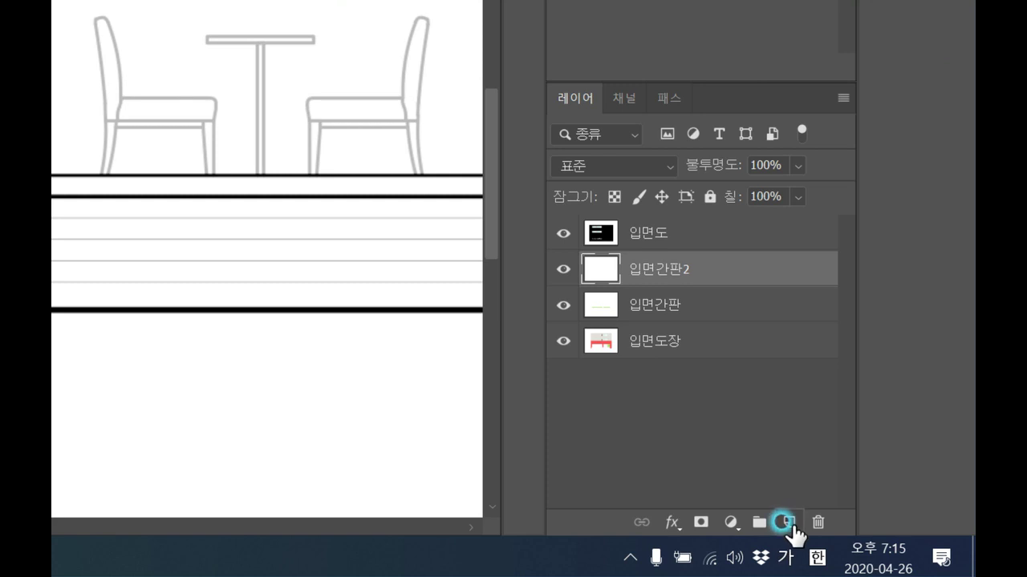
Add a new layer beneath the 입면도 layer and name it 평면가구.
left_click(787, 523)
double_click(654, 269)
type("가구")
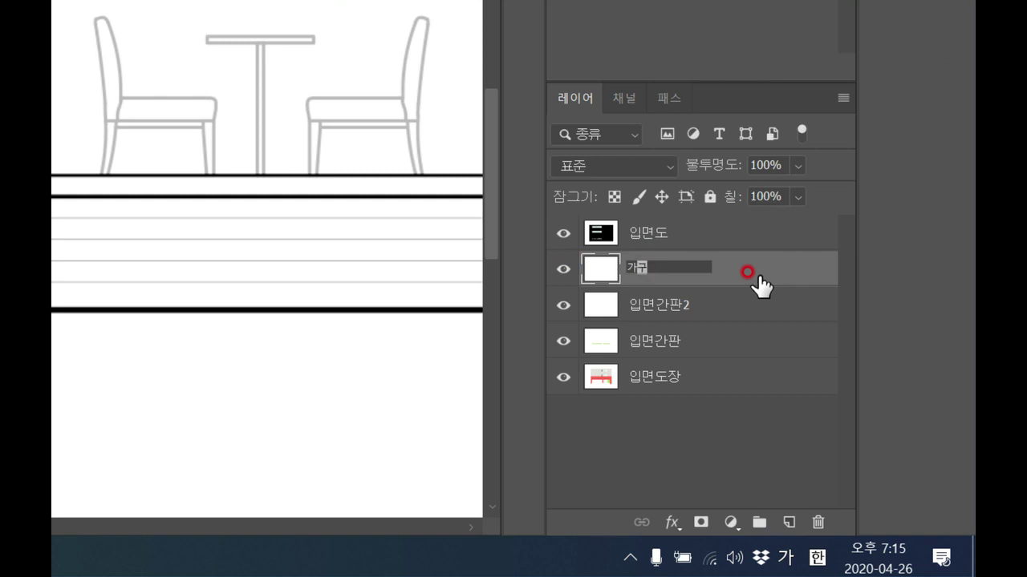
left_click_drag(746, 272, 619, 253)
left_click(633, 259)
type("ㅂㅕㄱㅁ")
left_click(795, 263)
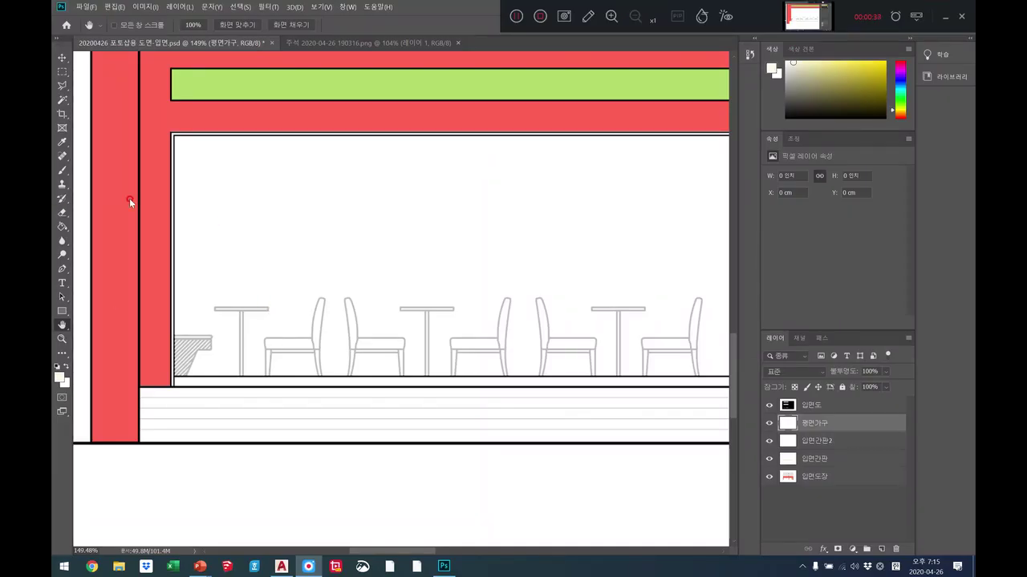
Select the leftmost table's top with a rectangular marquee, fill it with the wood pattern, and deselect.
left_click(62, 339)
left_click(239, 338)
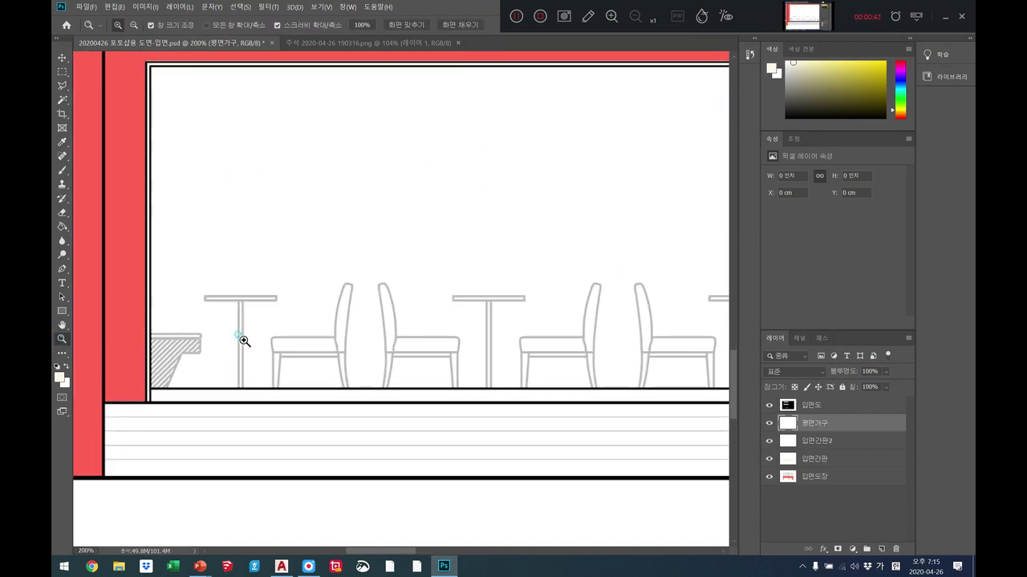
left_click(241, 339)
left_click(62, 74)
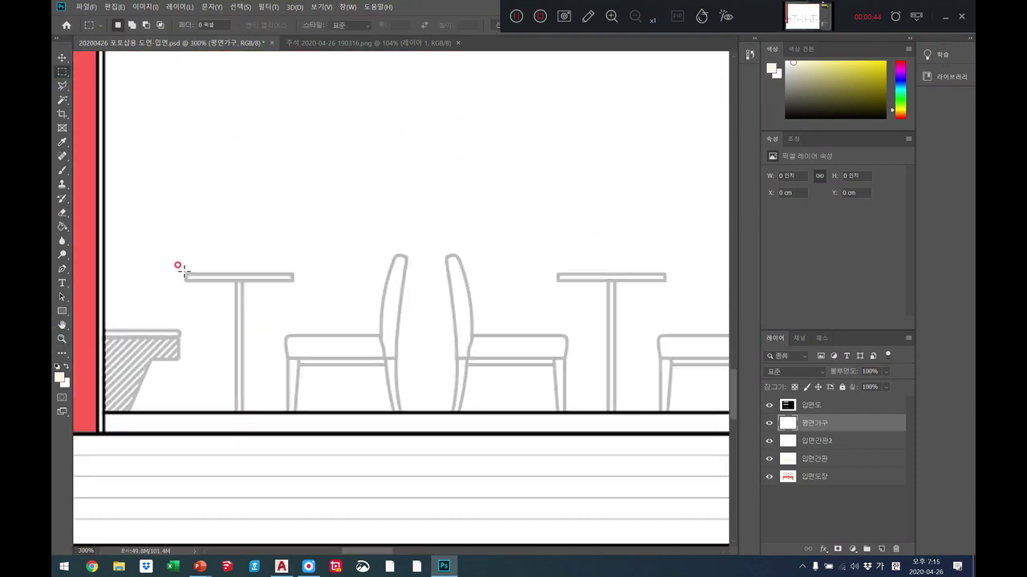
left_click_drag(186, 274, 293, 281)
left_click(125, 8)
left_click(132, 167)
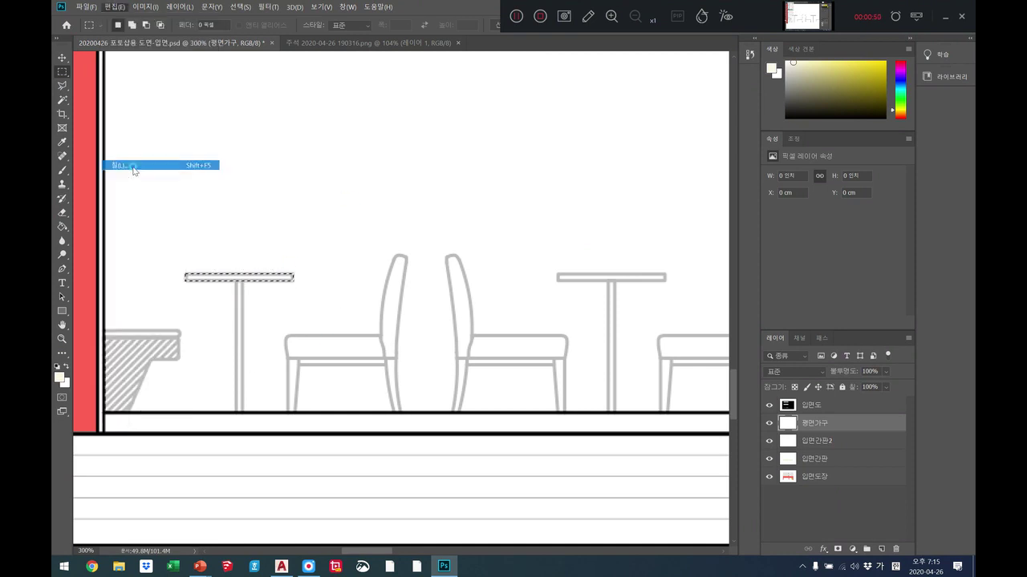
left_click(506, 178)
left_click(494, 236)
left_click(575, 152)
left_click(574, 151)
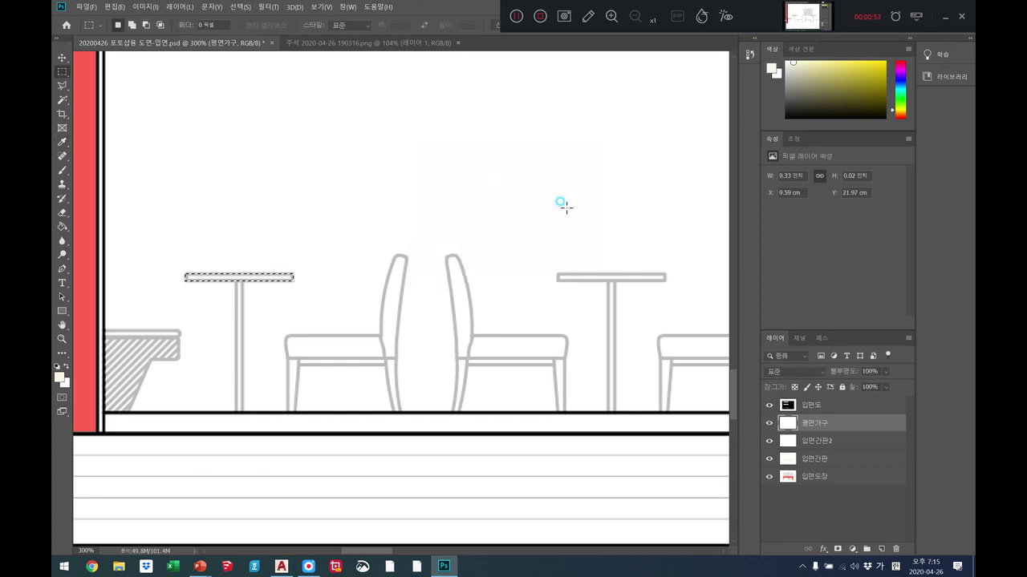
left_click(393, 231)
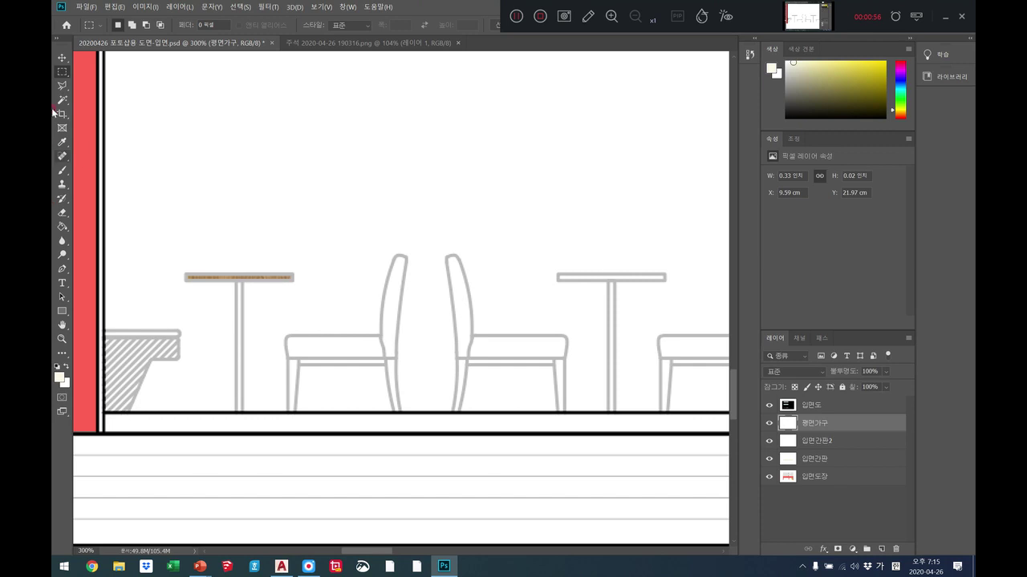
Select the leftmost table's post, fill it with a dark grey-brown foreground colour using the Paint Bucket, and deselect.
left_click_drag(235, 283, 241, 412)
left_click_drag(806, 107, 806, 103)
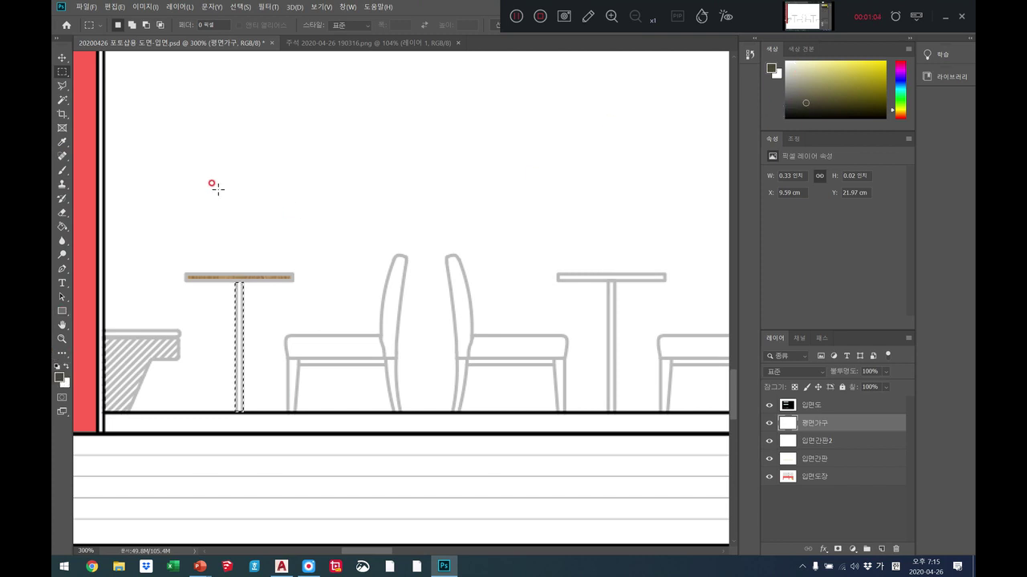
left_click(62, 226)
left_click(238, 291)
key("ctrl+d")
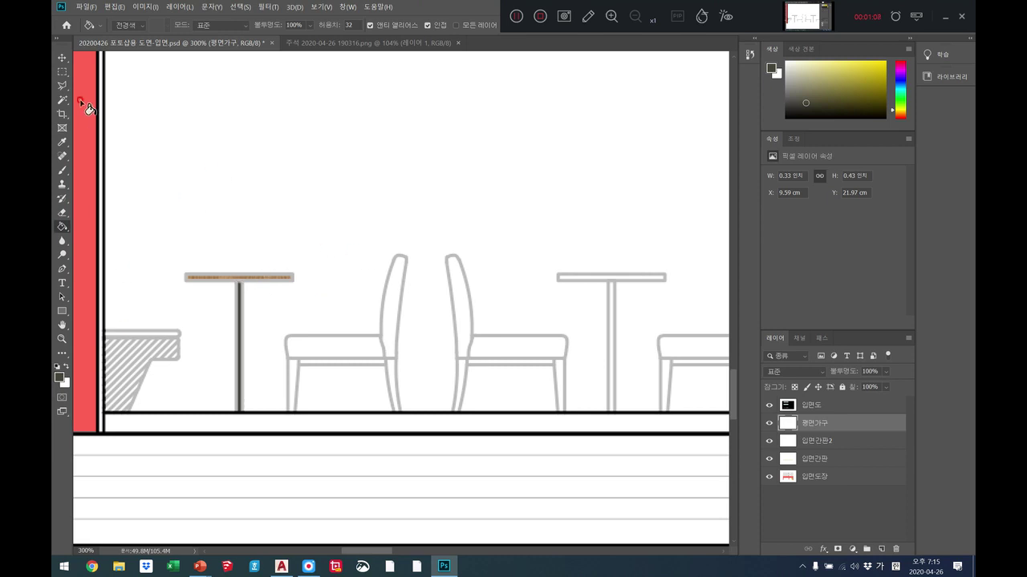
Select the whole coloured table and place a copy exactly over the second table outline.
left_click(62, 72)
left_click_drag(156, 235, 303, 416)
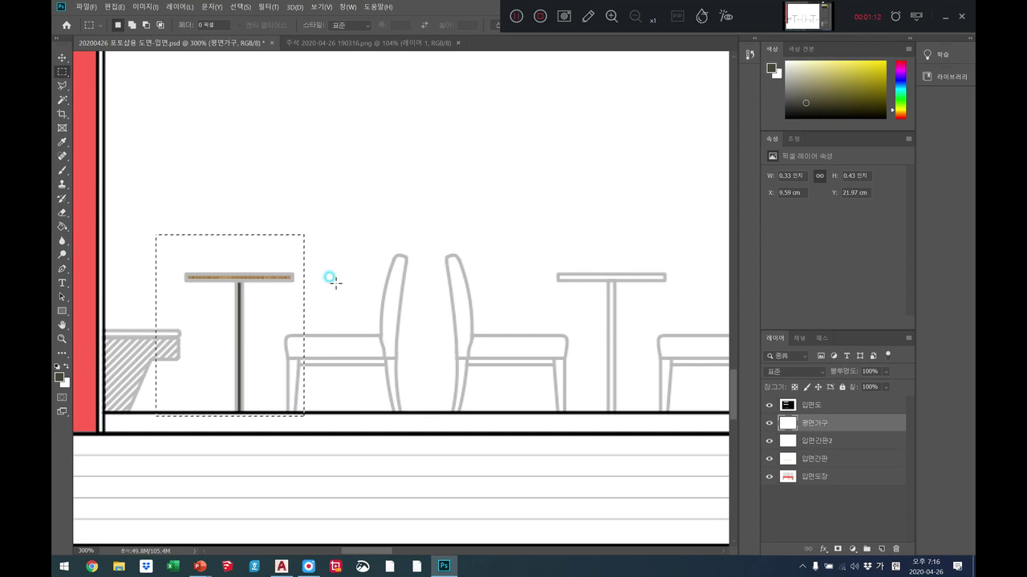
key("v")
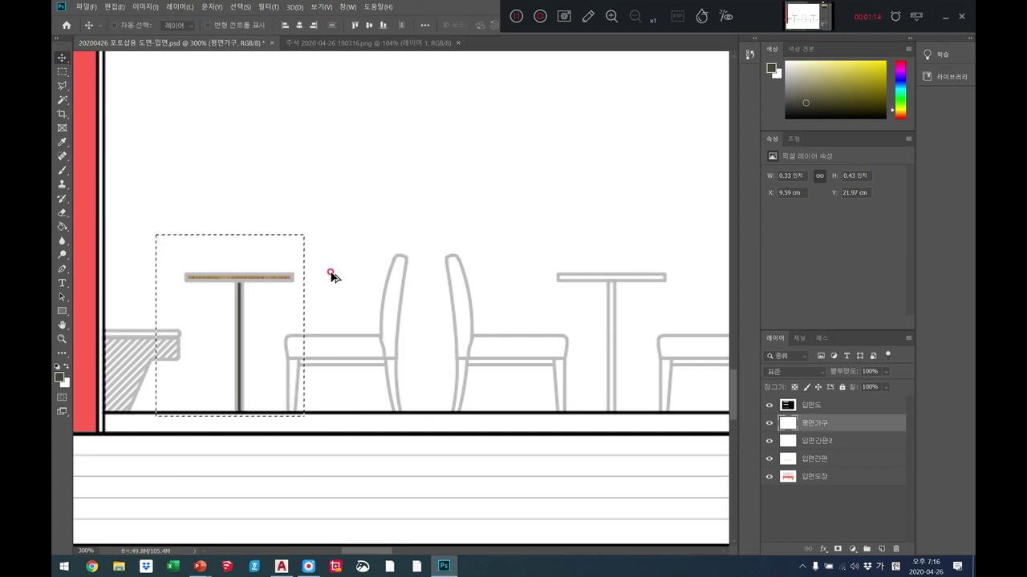
left_click_drag(280, 280, 648, 311)
Place another copy of the coloured table over the third table outline.
left_click(61, 325)
left_click_drag(591, 240, 160, 235)
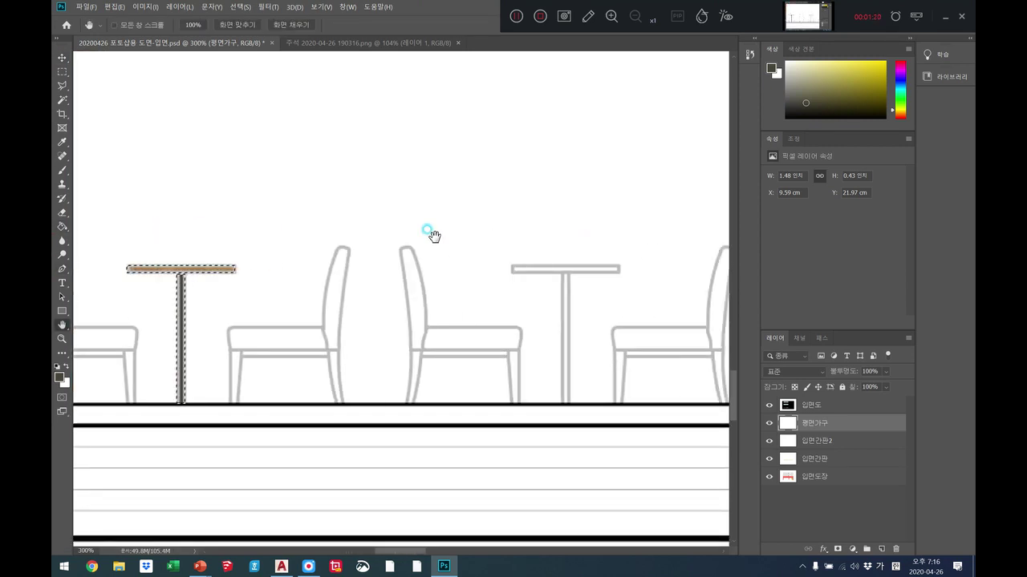
left_click_drag(428, 232, 389, 241)
left_click(62, 58)
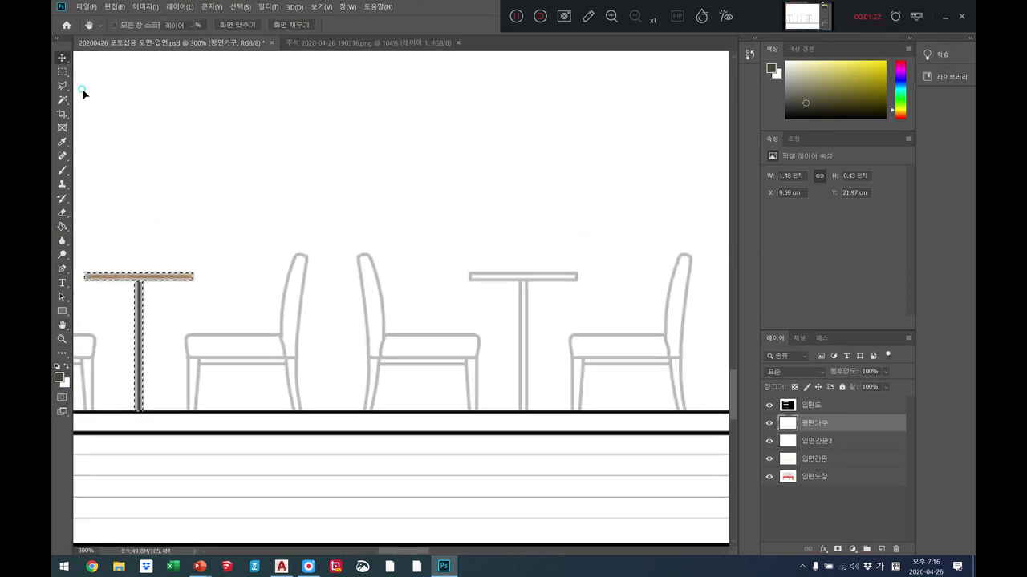
left_click_drag(121, 275, 504, 296)
Copy the coloured table onto the fourth table outline, behind the Sandwich and Chocolate lettering.
left_click(62, 326)
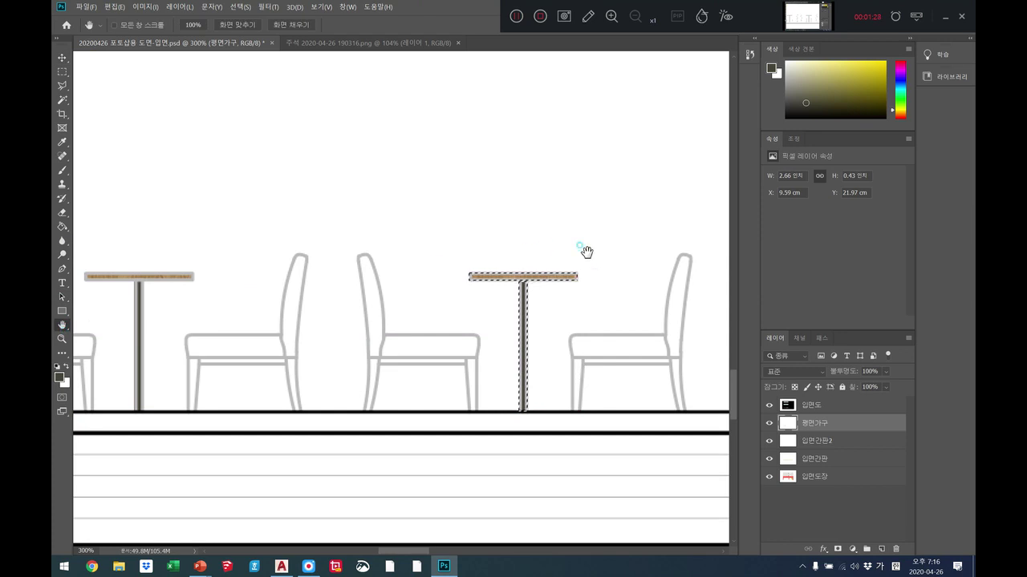
left_click_drag(584, 248, 287, 255)
left_click_drag(492, 257, 417, 263)
key("v")
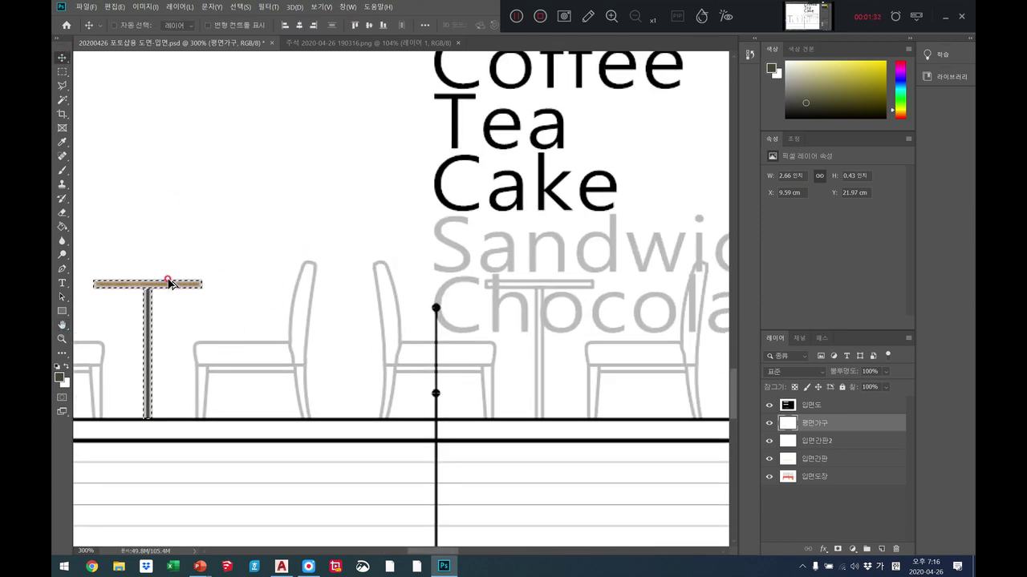
left_click_drag(173, 309, 559, 318)
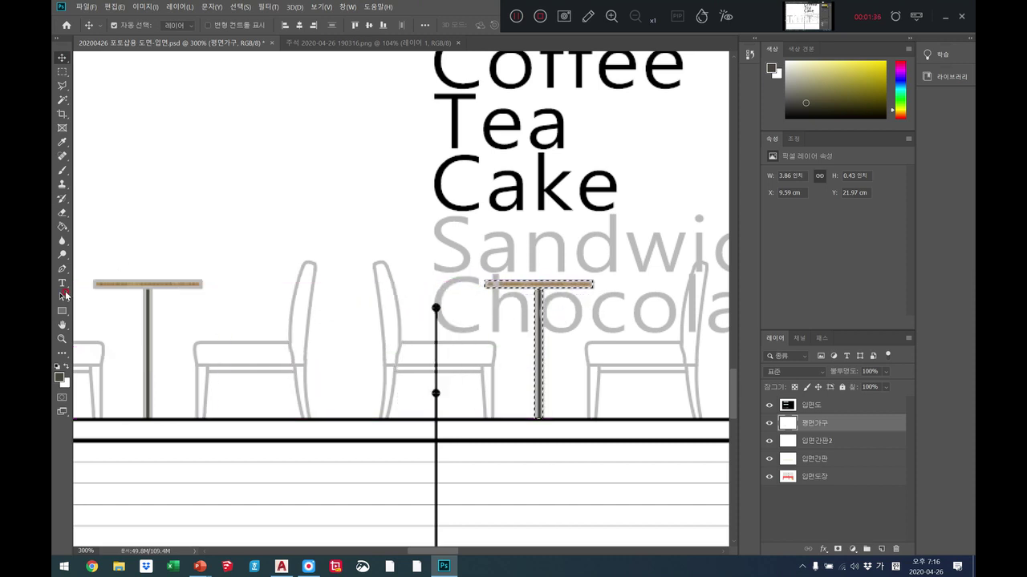
Copy the coloured table onto the last outline beside the red wall, move the 평면가구 layer below 입면도장, and deselect.
key("h")
left_click_drag(564, 196, 305, 207)
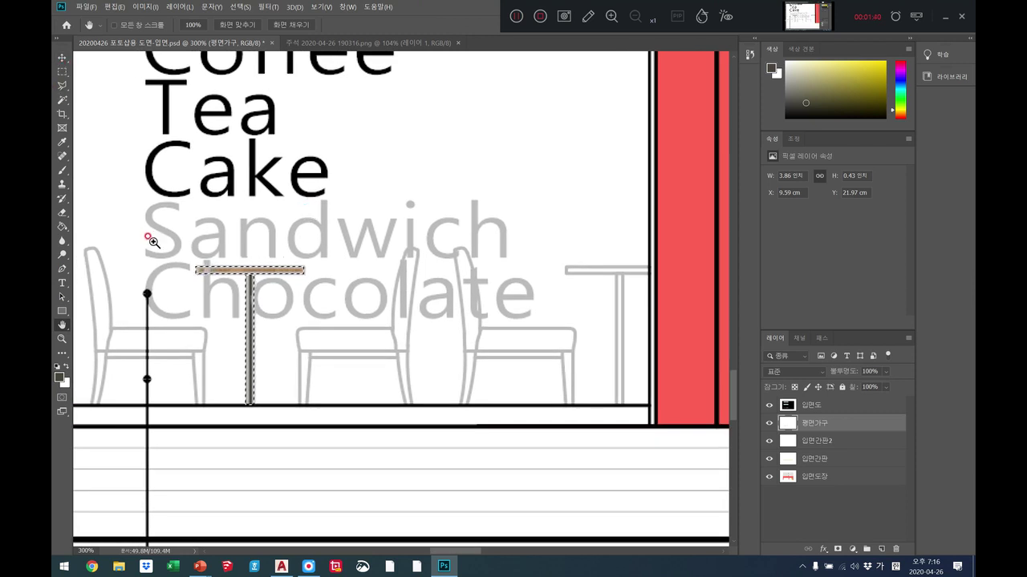
key("v")
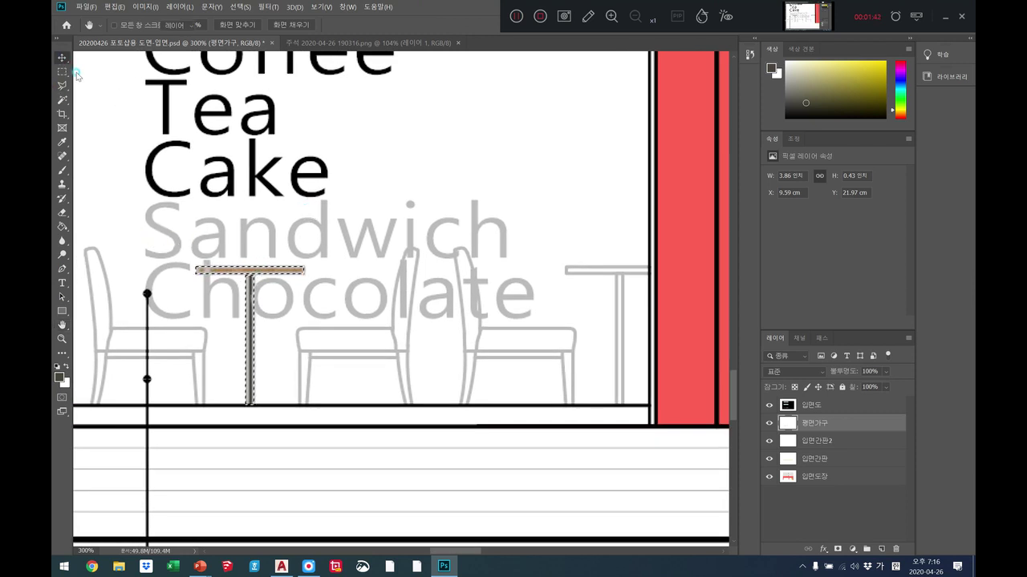
left_click_drag(253, 271, 626, 288)
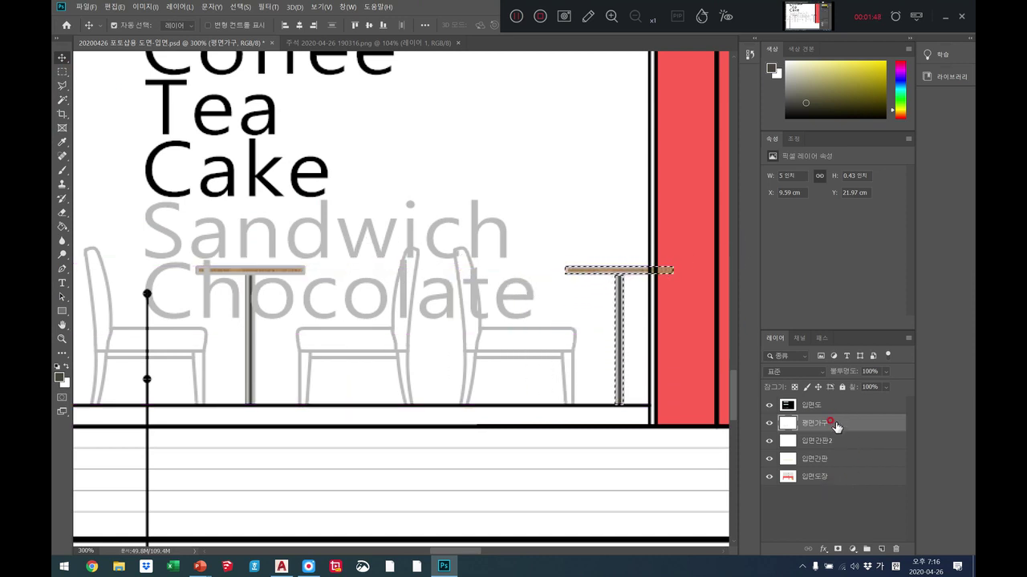
left_click_drag(836, 432, 839, 496)
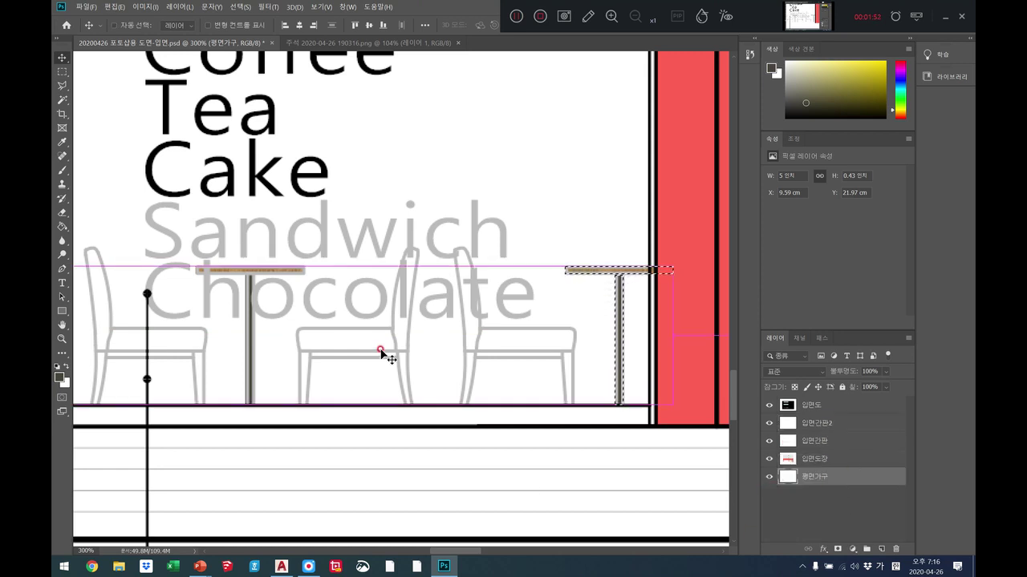
key("ctrl+d")
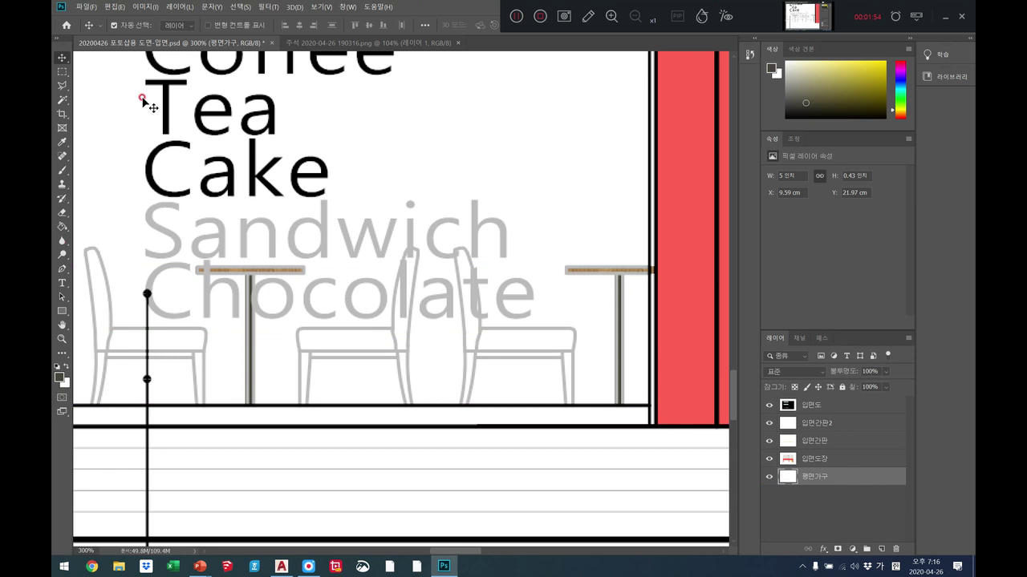
Check the coloured tables along the elevation at 100%, then look closely at the hatched bench and first table at 500%.
left_click(61, 340)
right_click(249, 311)
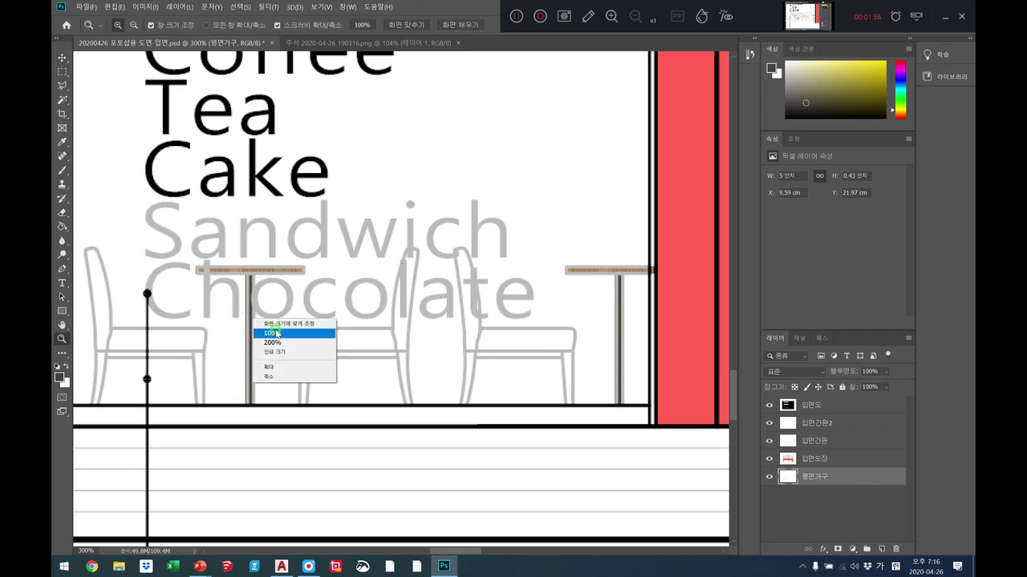
left_click(290, 333)
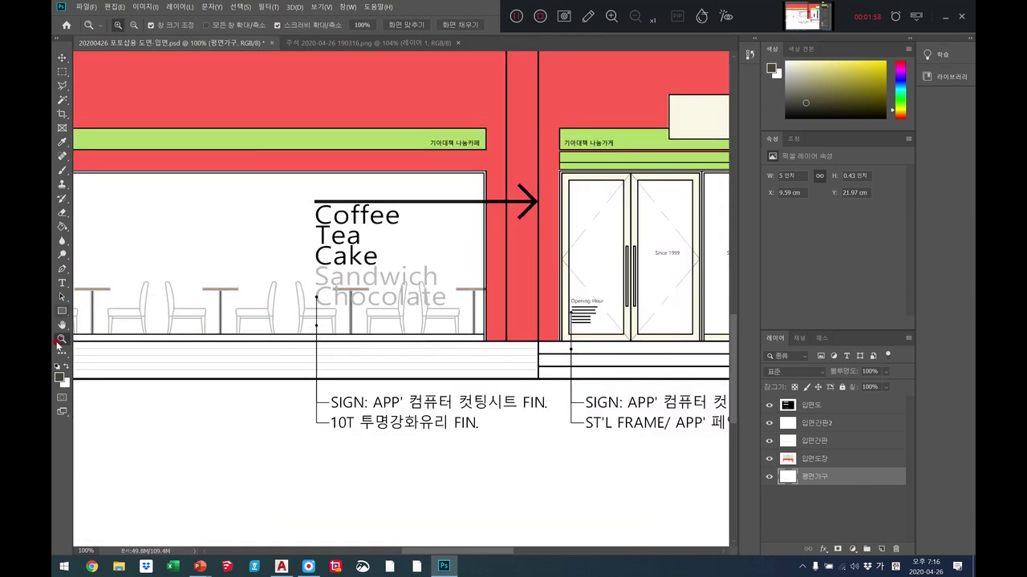
left_click(62, 325)
left_click_drag(94, 312, 321, 340)
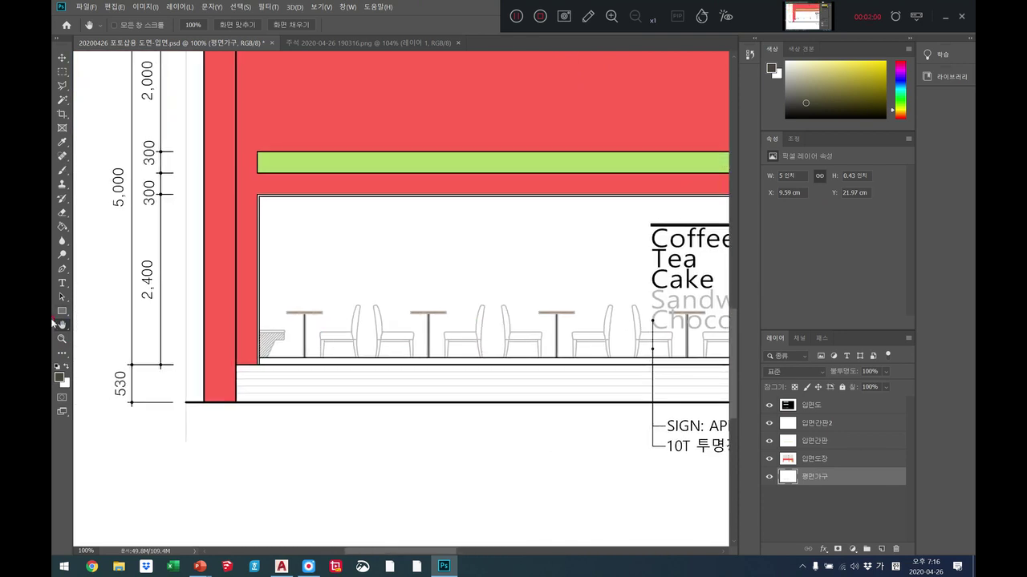
left_click(62, 339)
left_click(276, 328)
left_click(276, 328)
left_click(276, 327)
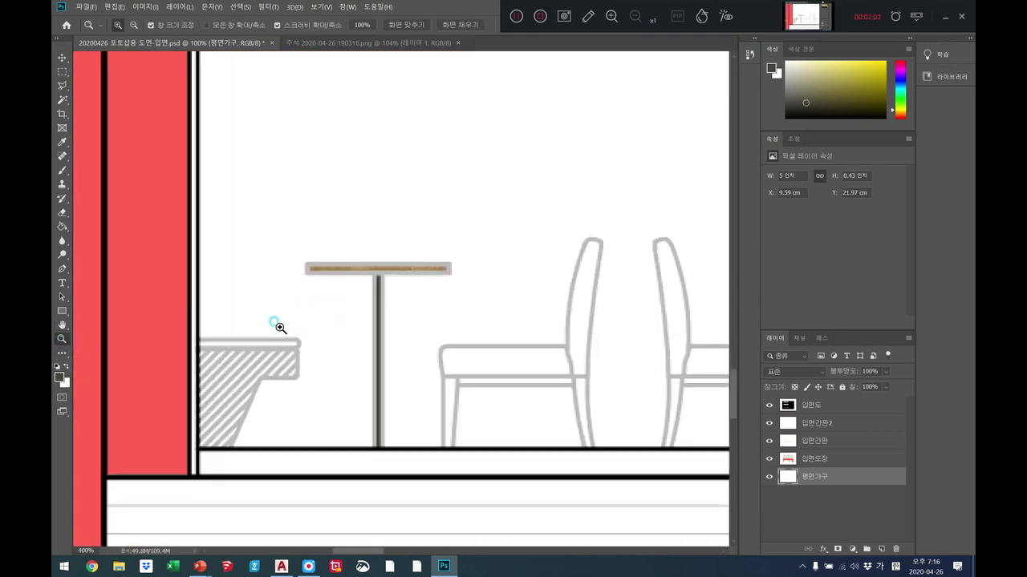
left_click(279, 328)
left_click(62, 85)
left_click(178, 348)
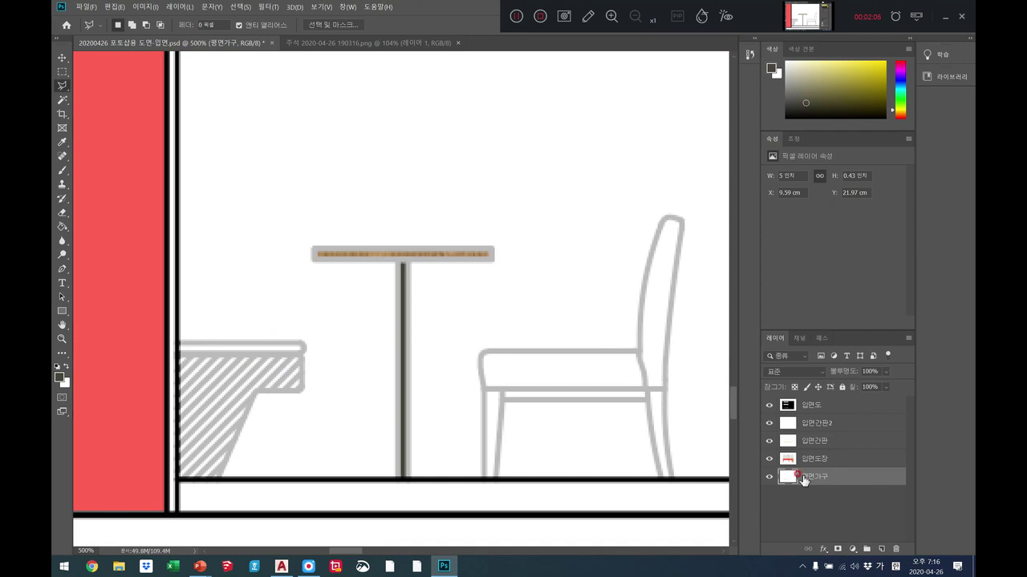
left_click(609, 18)
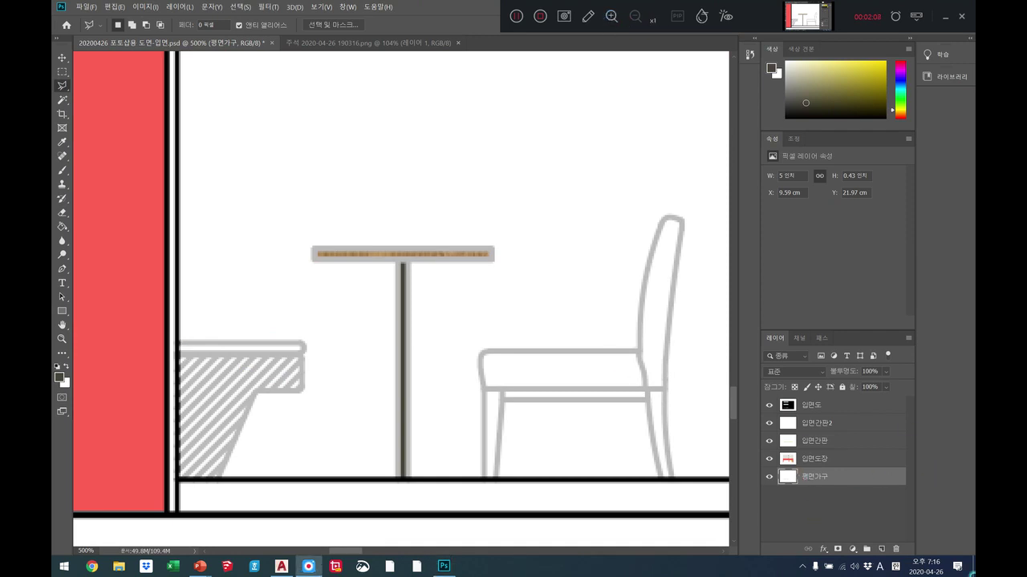
Add a new layer above the 평면가구 layer and name it 볼록가구.
left_click(845, 507)
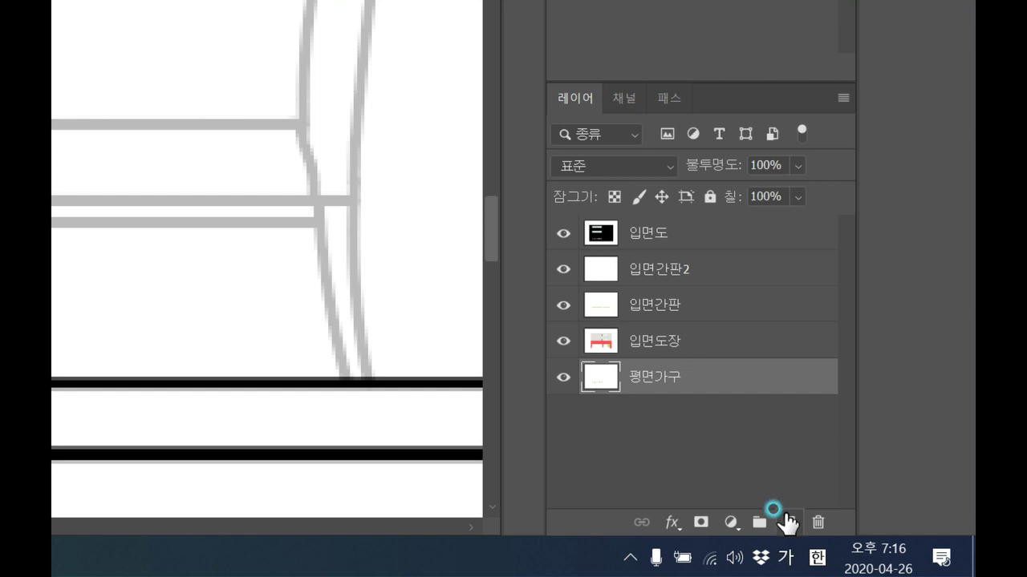
key("Hangul")
left_click(789, 522)
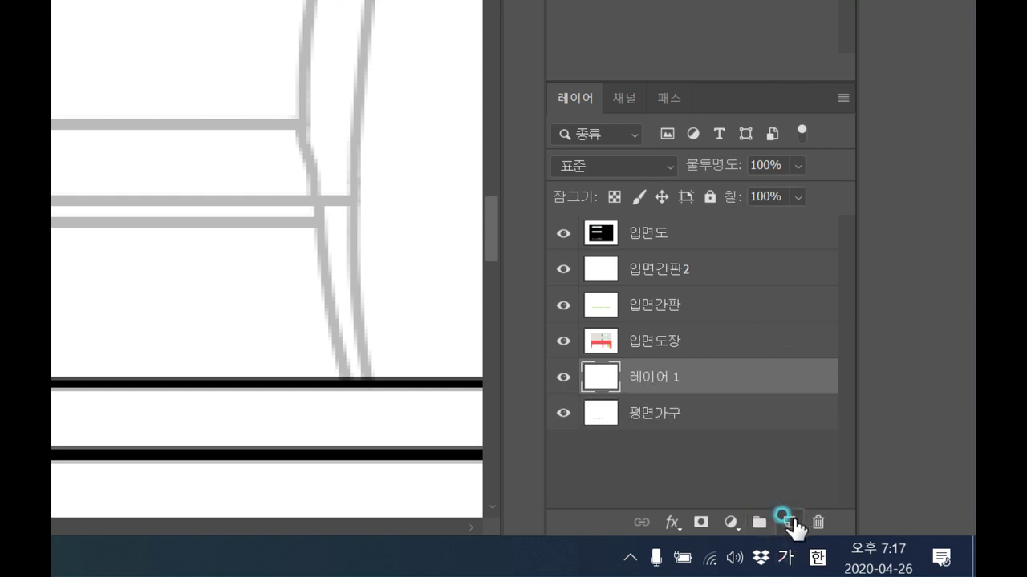
double_click(671, 376)
type("ㅂ")
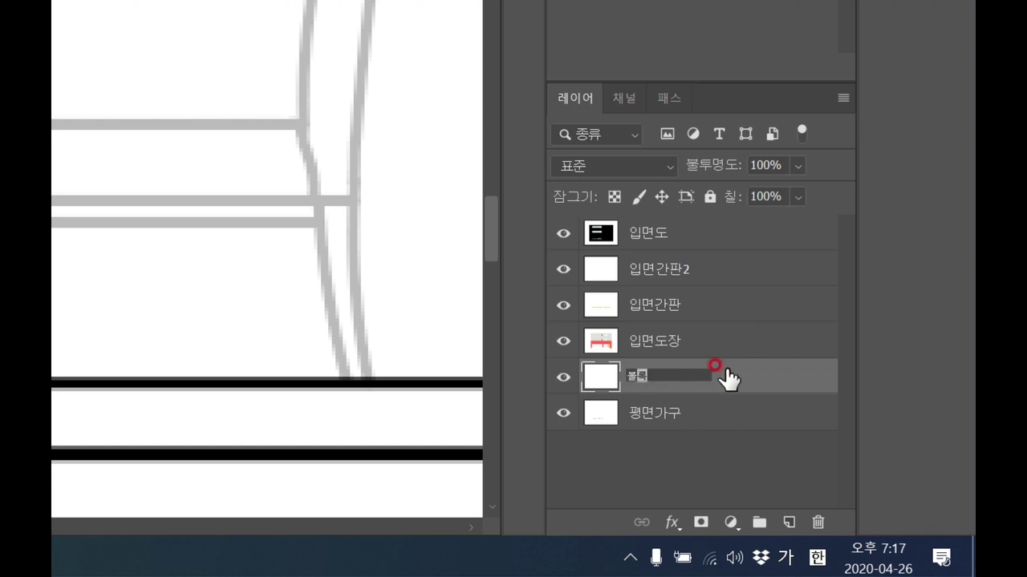
left_click(725, 372)
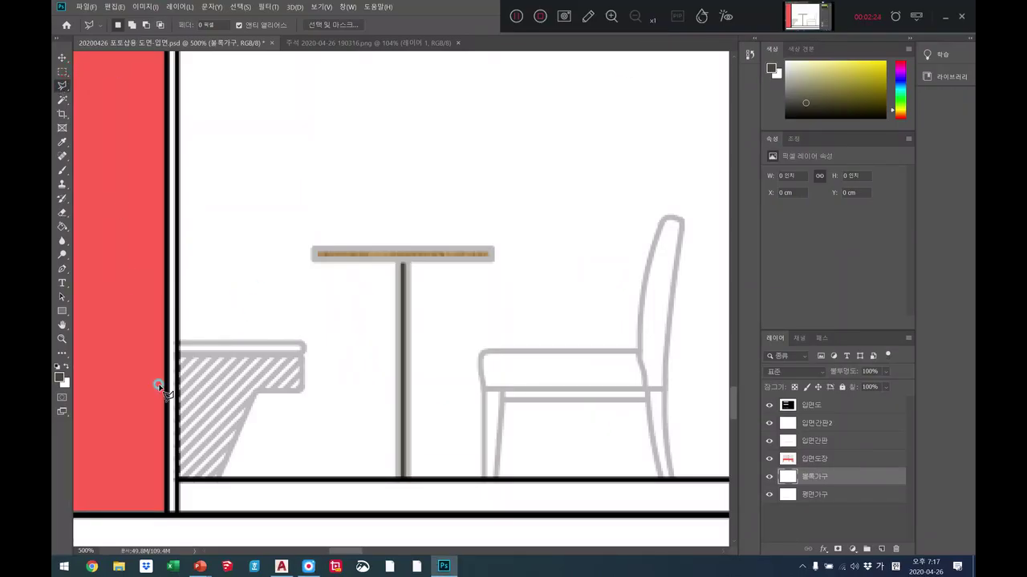
Select the inside of the first chair's backrest on the 입면도 layer with the Magic Wand.
left_click(480, 363)
left_click(840, 407)
left_click(91, 87)
left_click(64, 99)
left_click(658, 333)
left_click(585, 367, "shift")
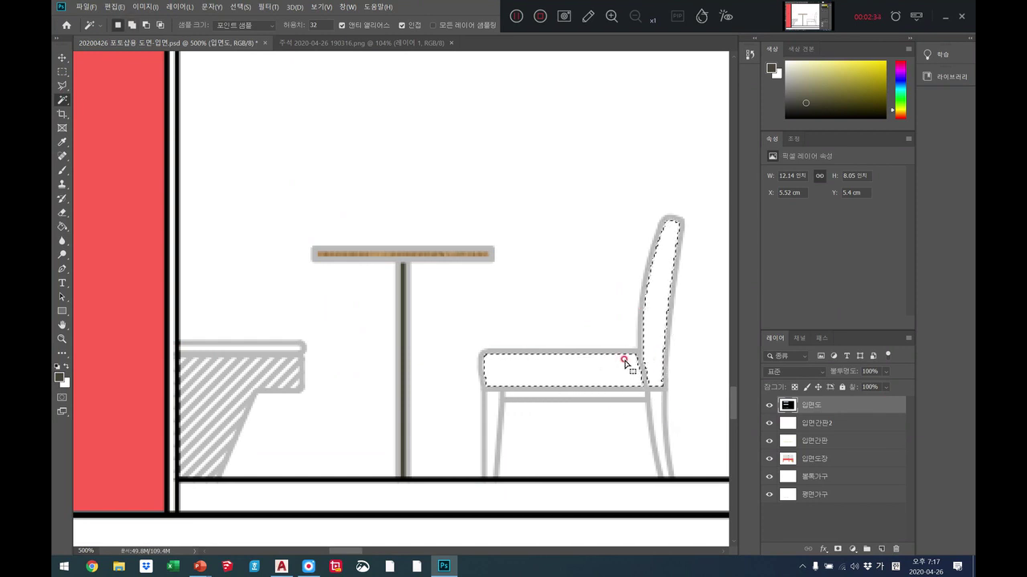
key("ctrl+d")
left_click(653, 329)
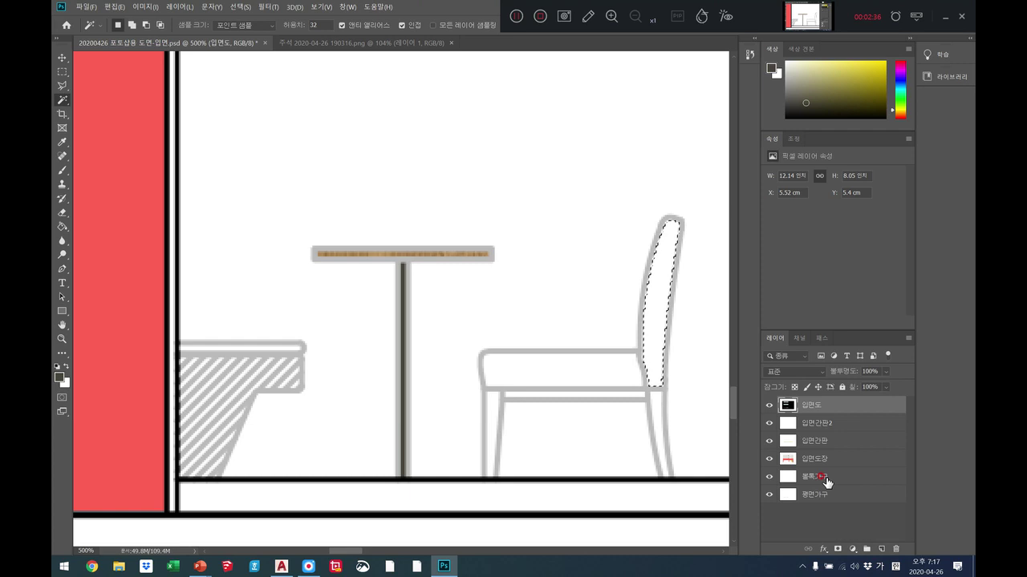
Fill the backrest selection with the wood pattern at 100% opacity on the 볼록가구 layer, and deselect.
left_click(830, 478)
left_click(113, 6)
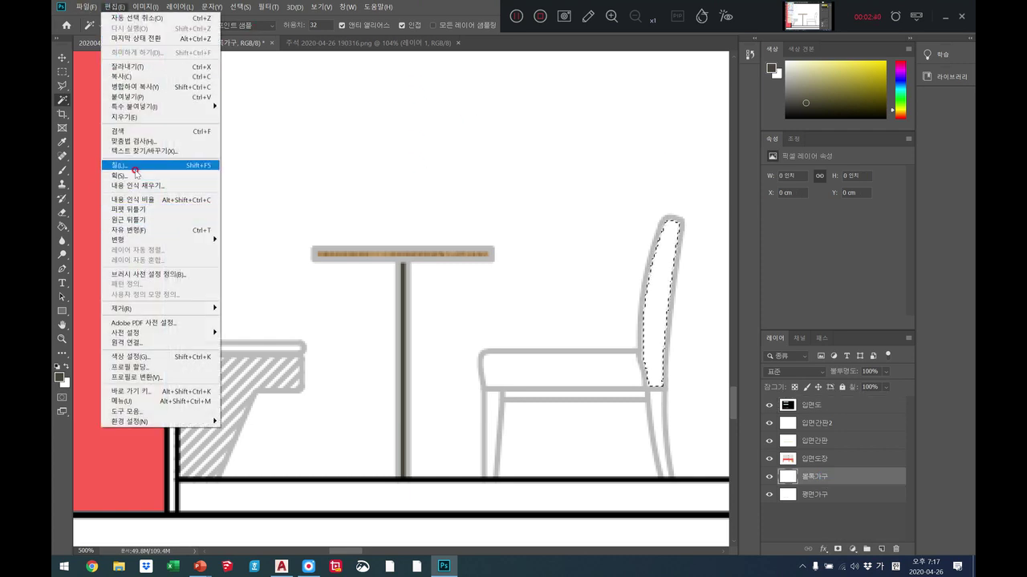
left_click(135, 166)
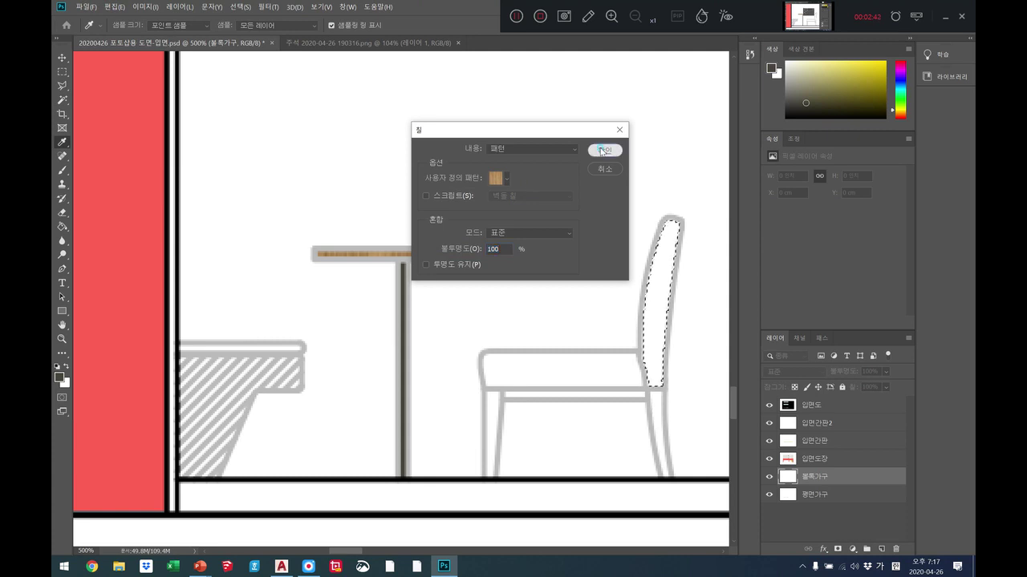
left_click(602, 146)
key("ctrl+d")
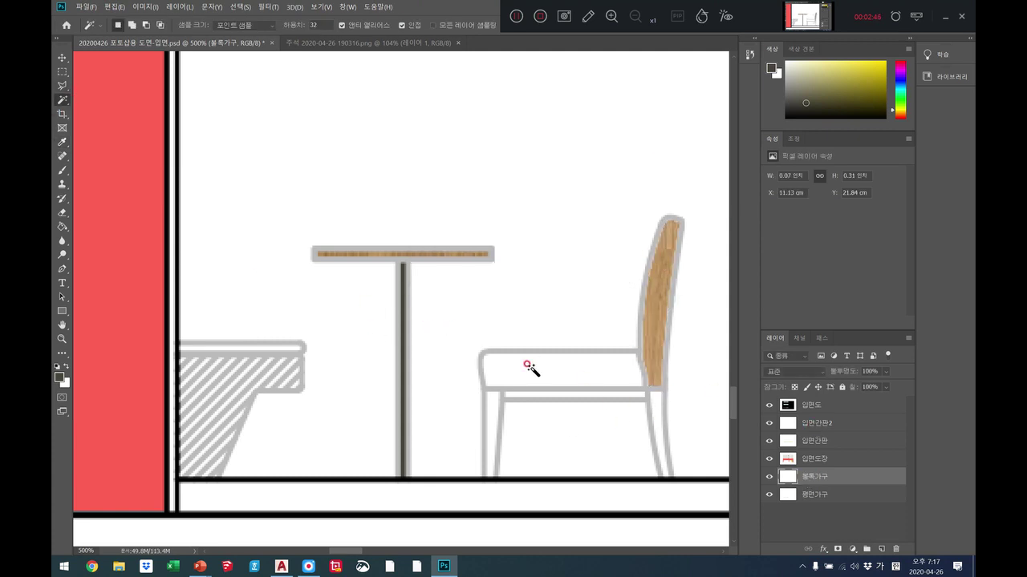
Select the first chair's seat on the 입면도 layer and fill it with a dark green foreground colour.
left_click(826, 405)
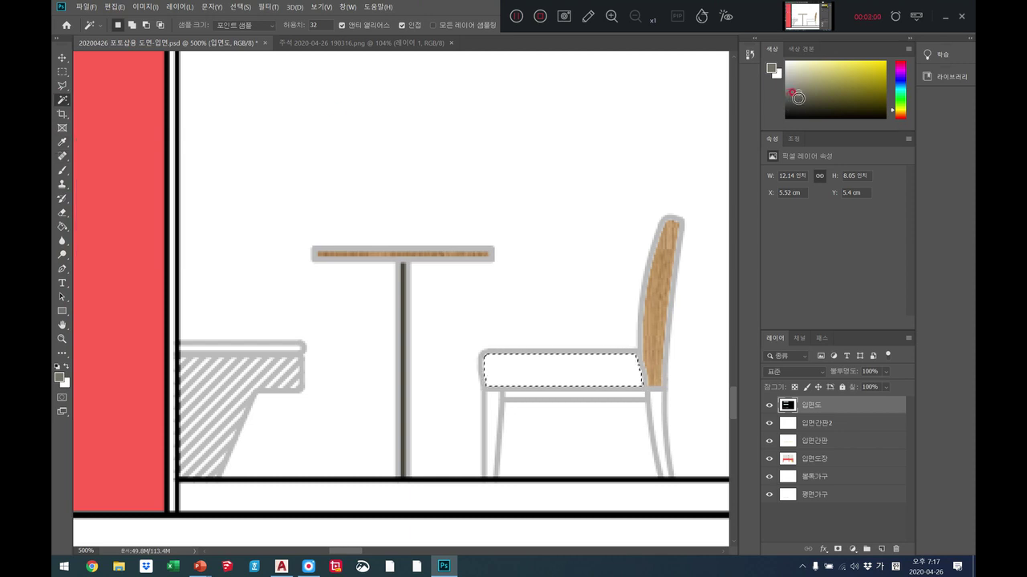
left_click(800, 90)
left_click_drag(806, 95, 813, 96)
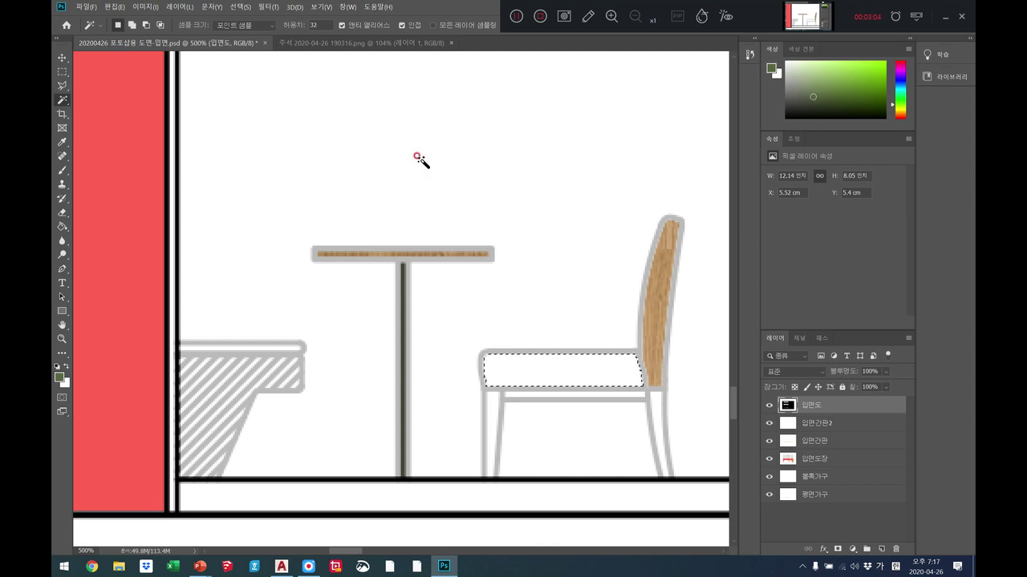
left_click(63, 227)
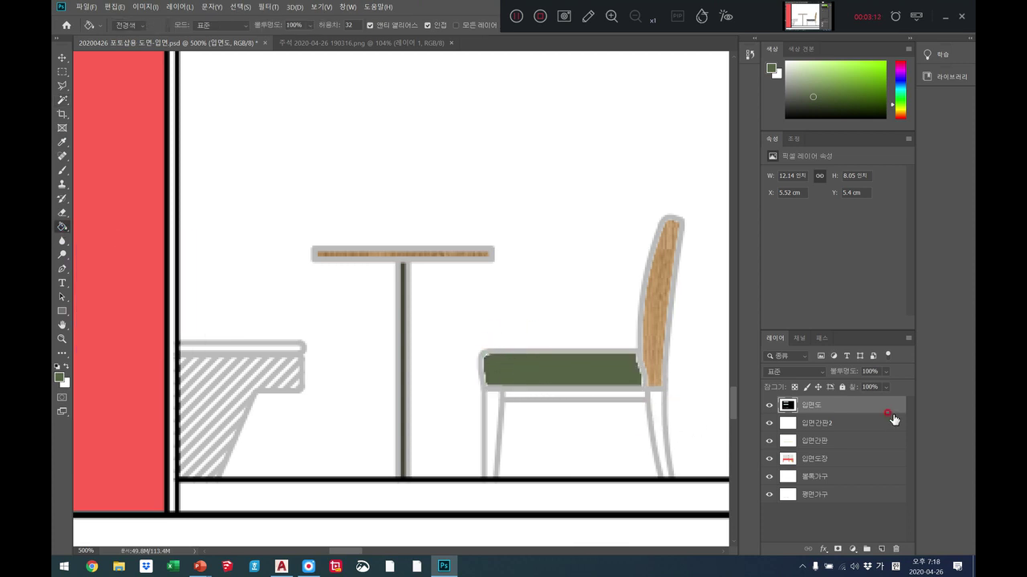
Undo the seat fill on the 입면도 layer and fill the seat dark green on the 볼록가구 layer instead.
left_click(109, 9)
key("Escape")
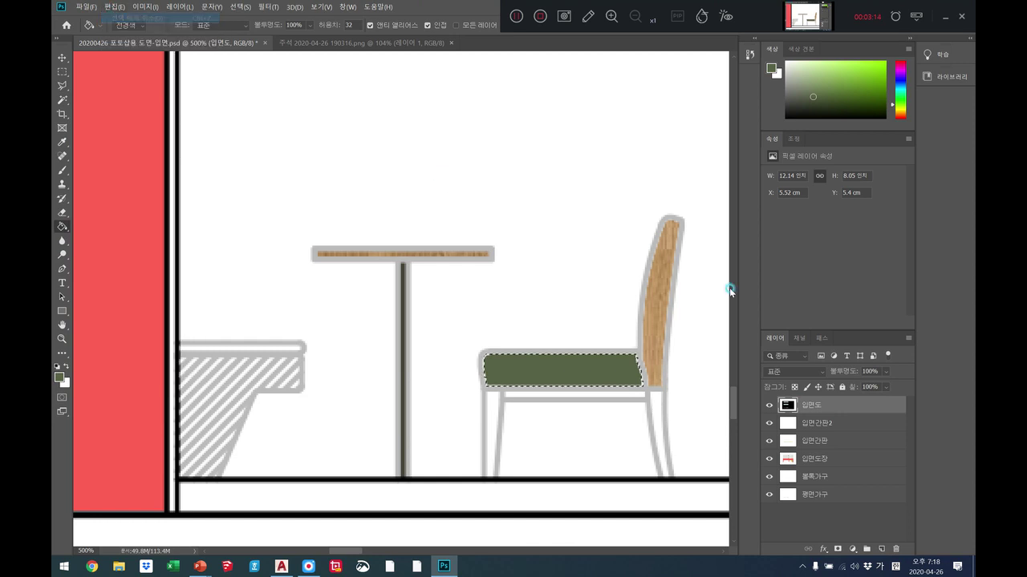
left_click(113, 7)
left_click(125, 15)
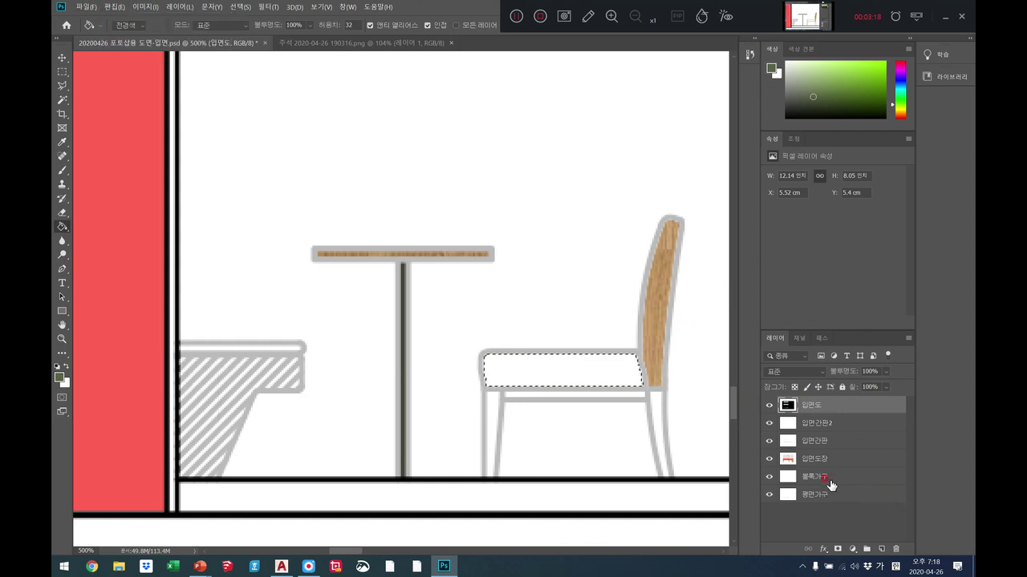
left_click(830, 479)
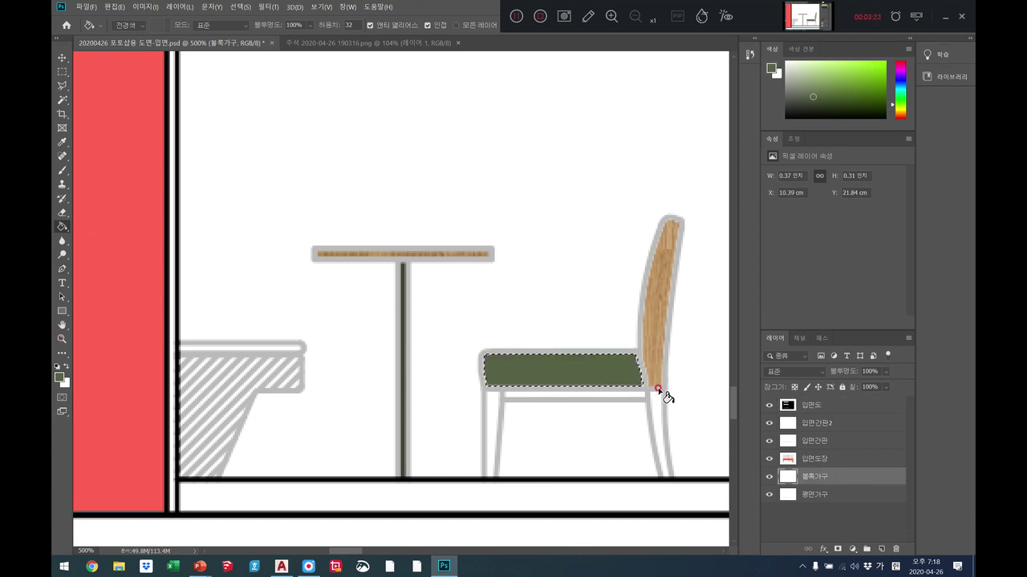
left_click(823, 408)
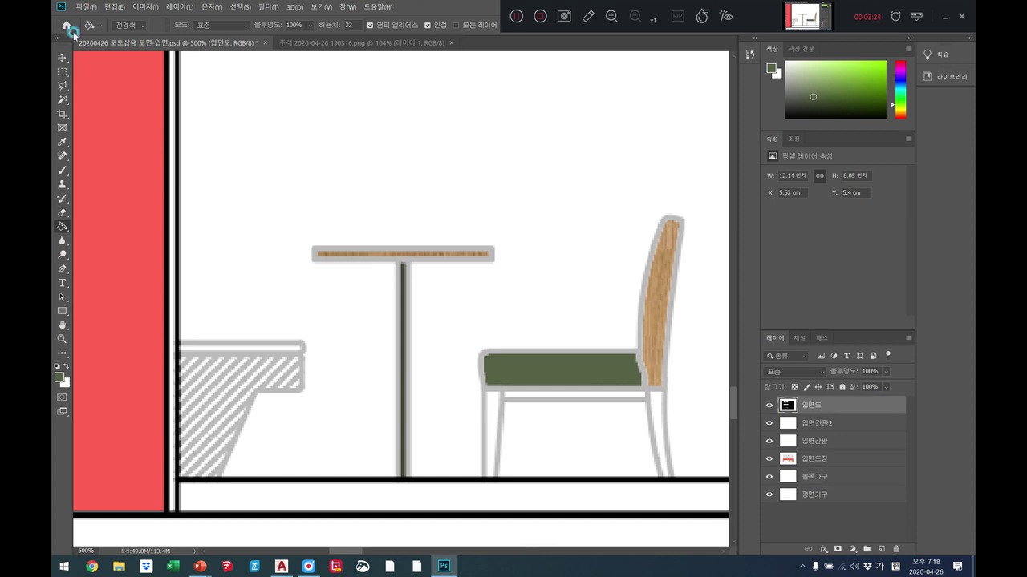
left_click(62, 101)
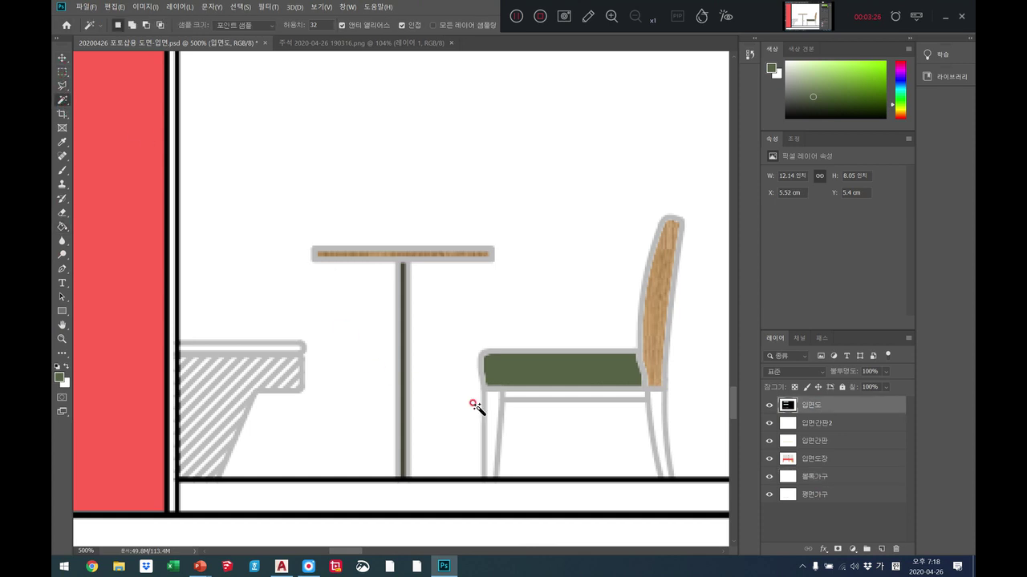
left_click(487, 410)
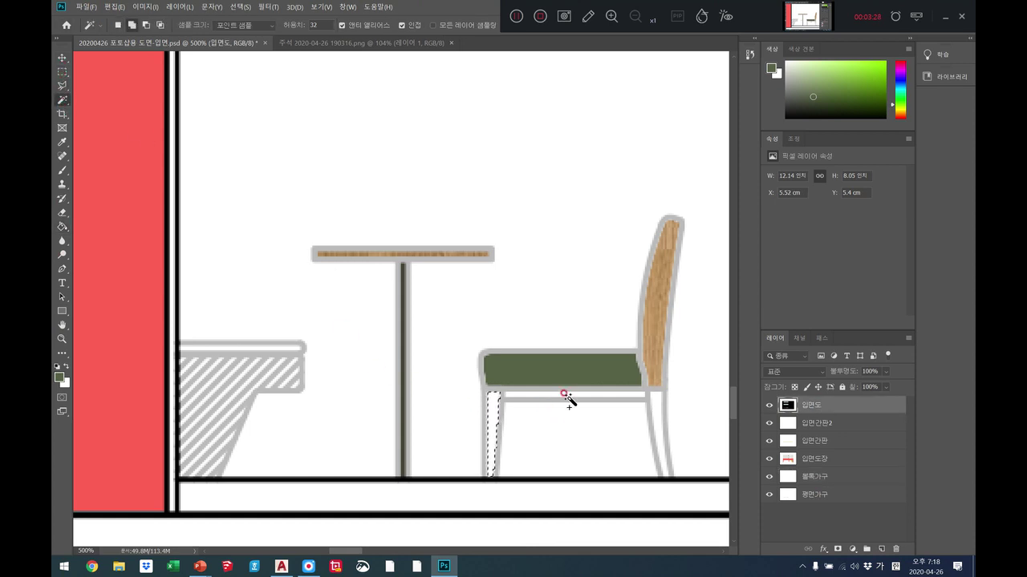
left_click(567, 399, "shift")
left_click(539, 394)
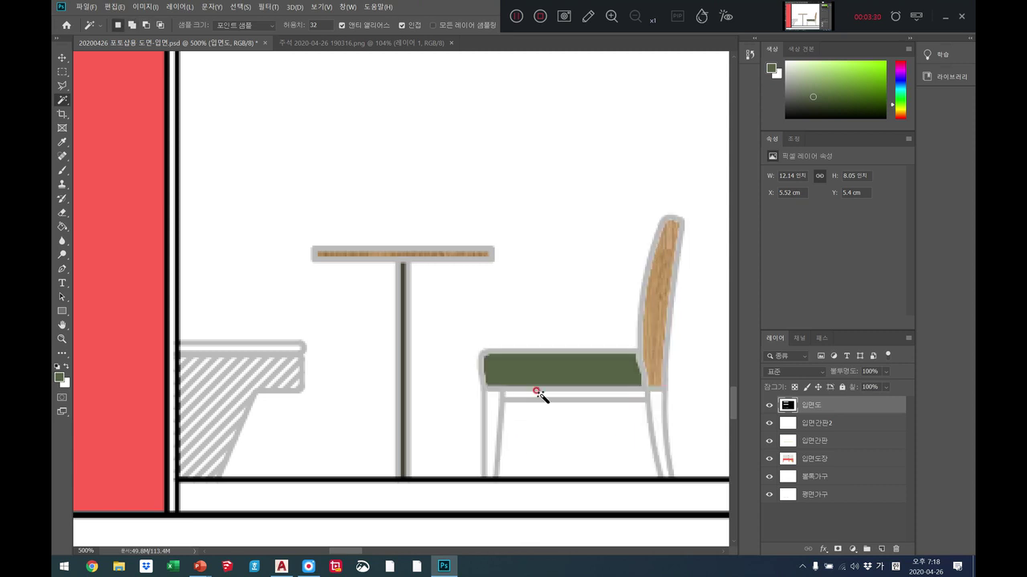
Outline the first chair's legs and the rail under its seat as one selection with the Polygonal Lasso.
left_click(59, 85)
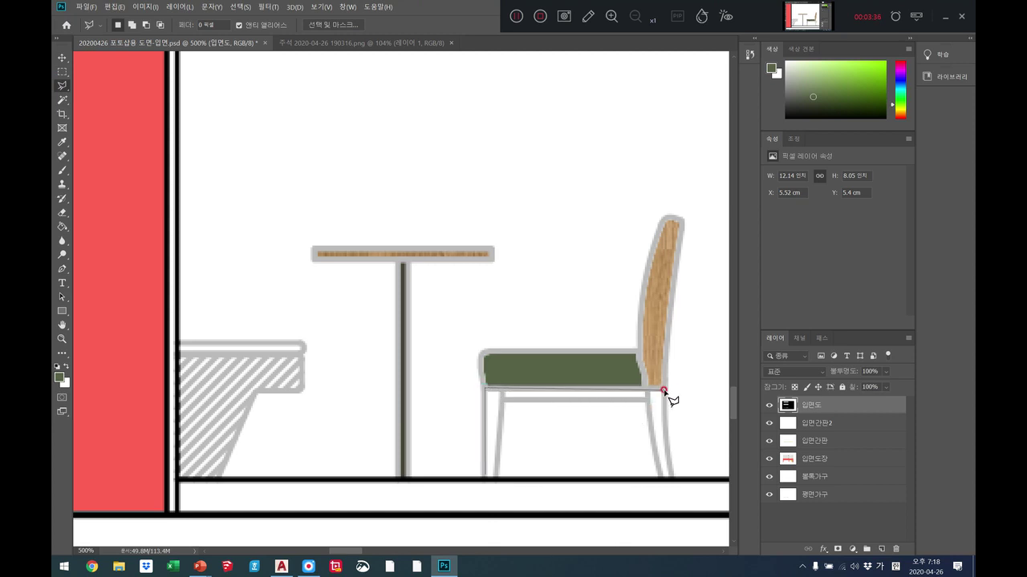
left_click(665, 441)
left_click(508, 398)
left_click(486, 476)
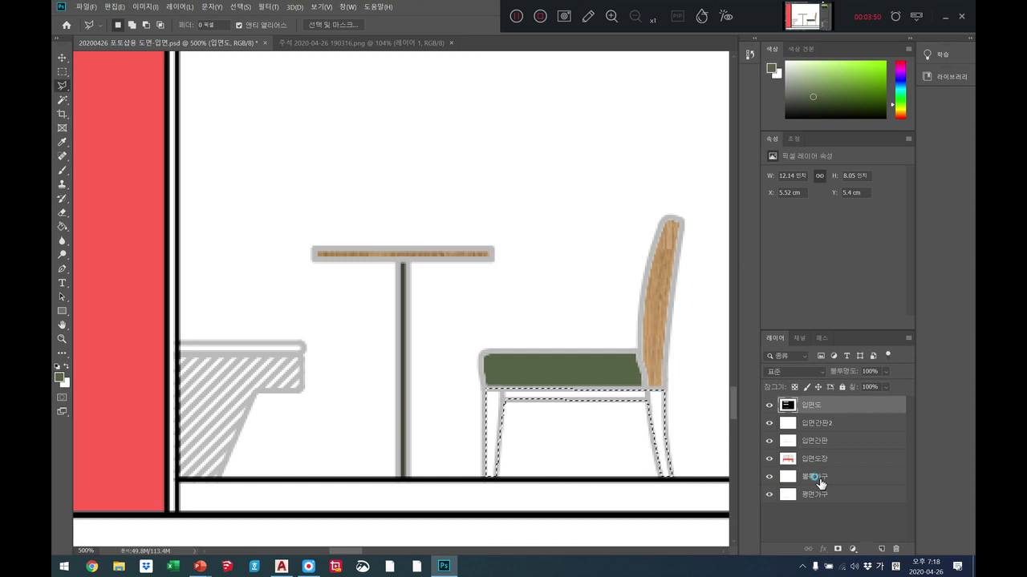
Fill the selected legs and rail with the wood pattern at 100% opacity on the 볼록가구 layer, and deselect.
left_click(819, 482)
left_click(114, 6)
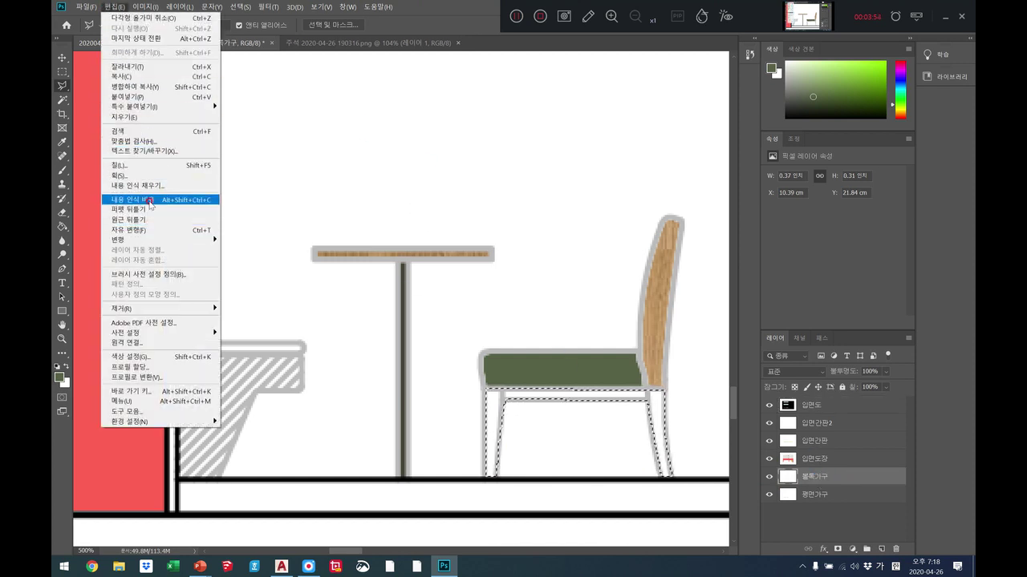
left_click(124, 165)
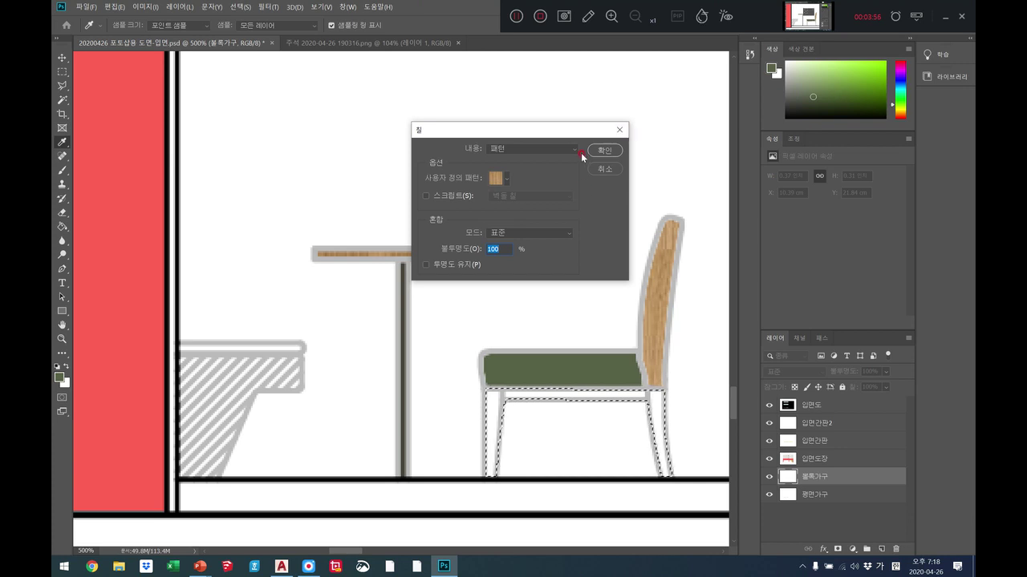
left_click(604, 150)
key("l")
key("ctrl+d")
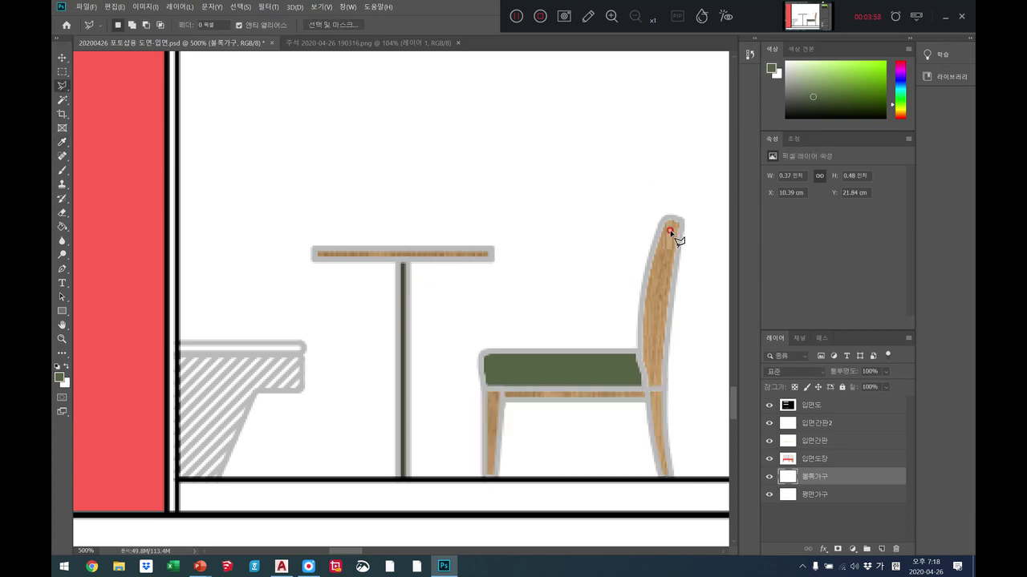
Copy the whole coloured chair onto the same-facing chair outline beside the second table, and deselect.
scroll(142, 340, "left", 3)
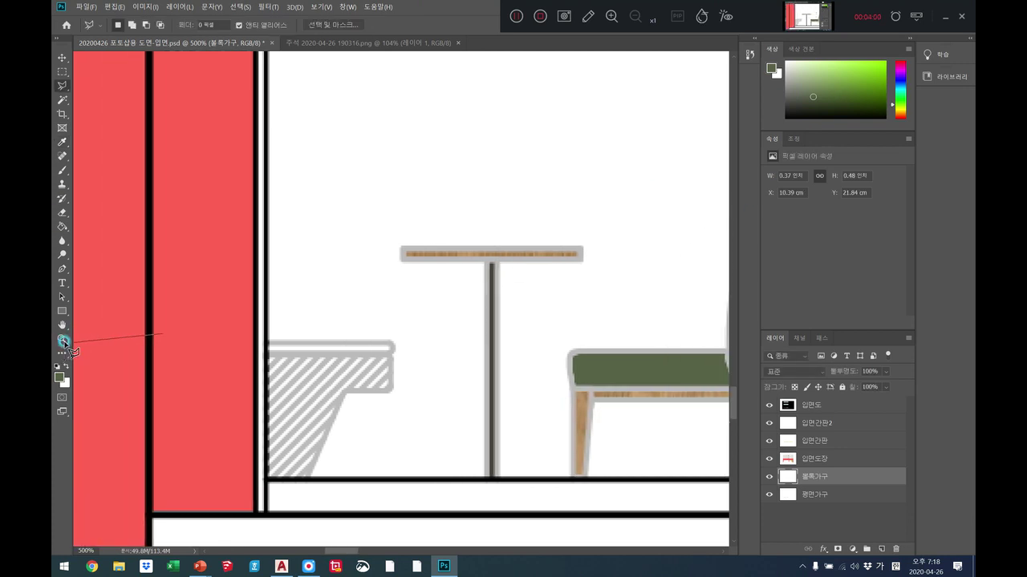
left_click(63, 339)
right_click(351, 310)
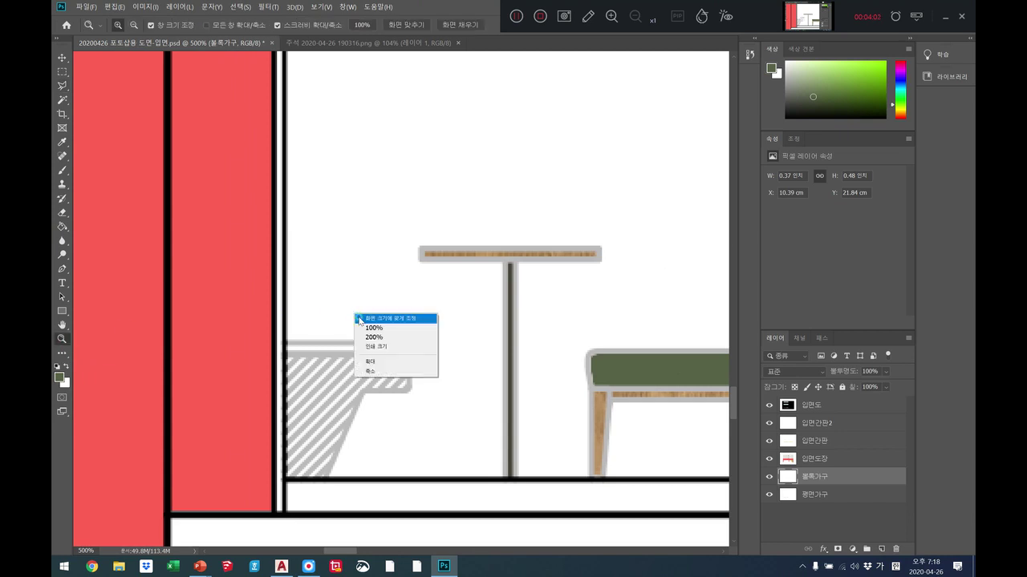
left_click(363, 318)
left_click(262, 432)
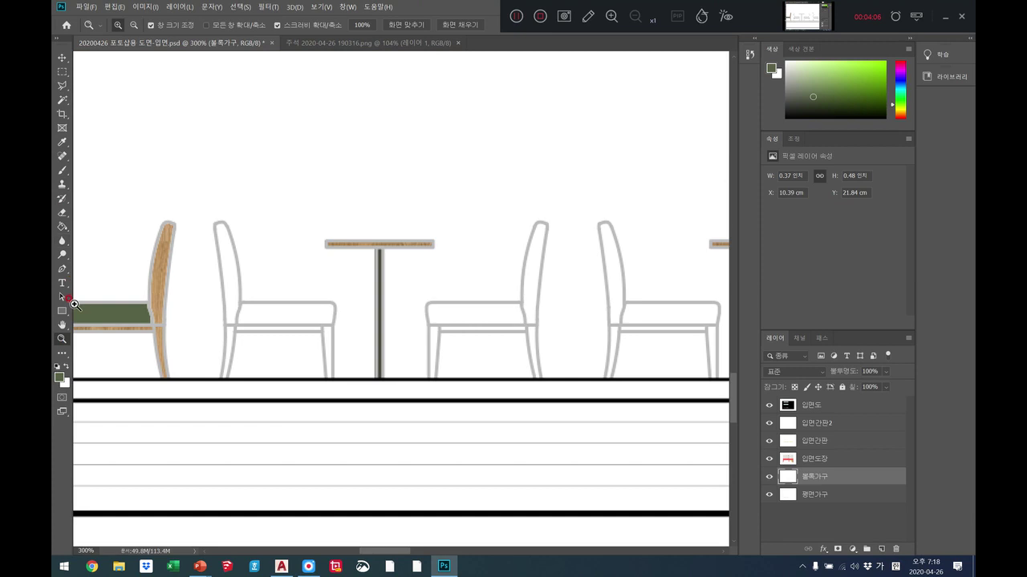
left_click(62, 328)
left_click_drag(269, 301, 439, 278)
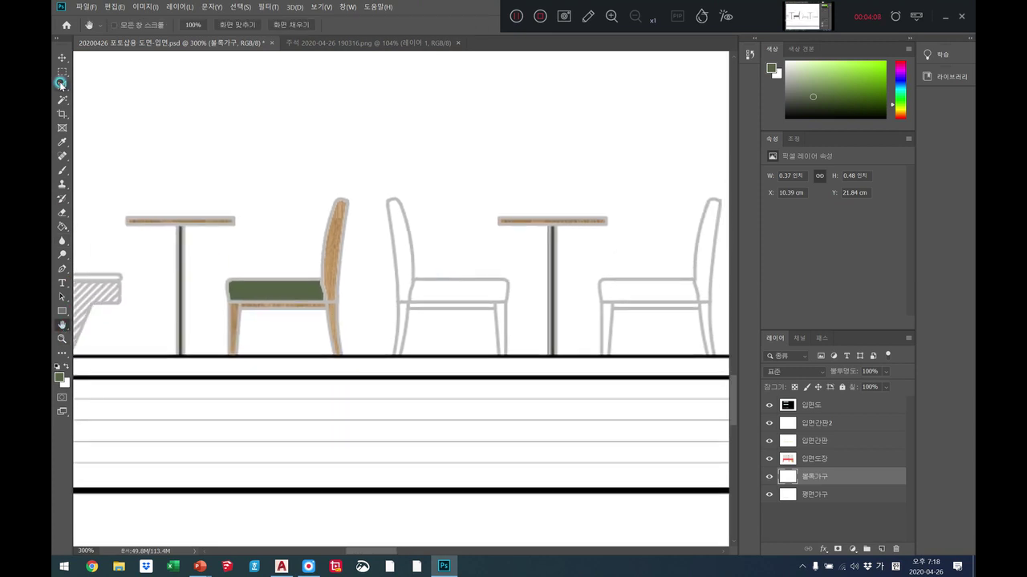
left_click(62, 74)
left_click_drag(192, 236, 359, 373)
left_click_drag(293, 172, 369, 255)
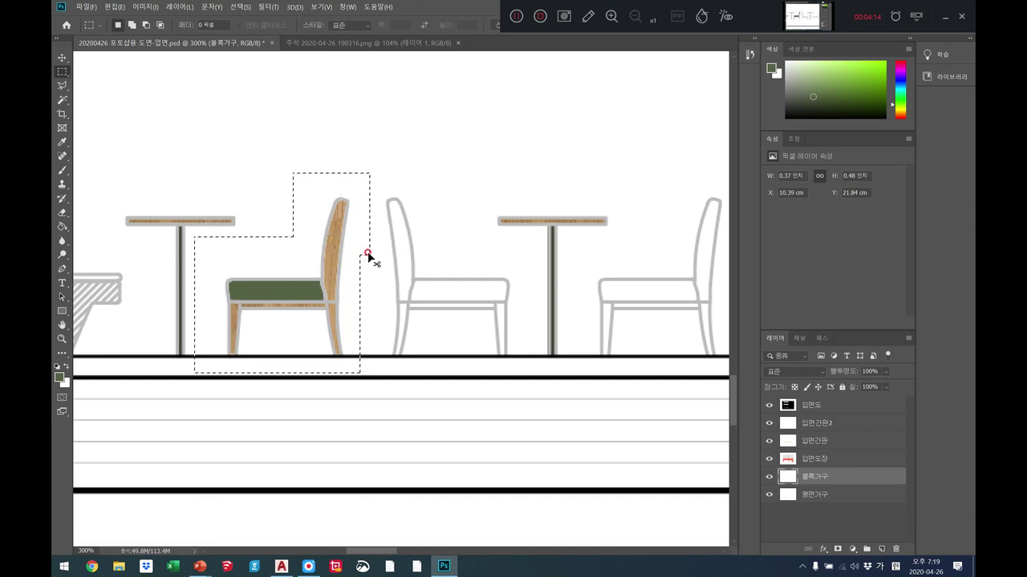
left_click_drag(312, 288, 679, 318)
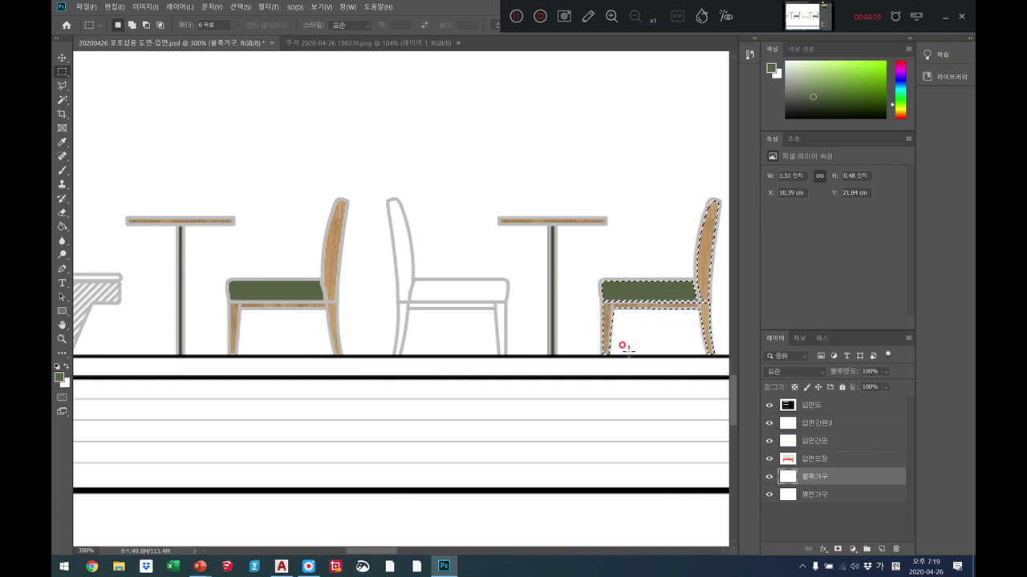
left_click(698, 342)
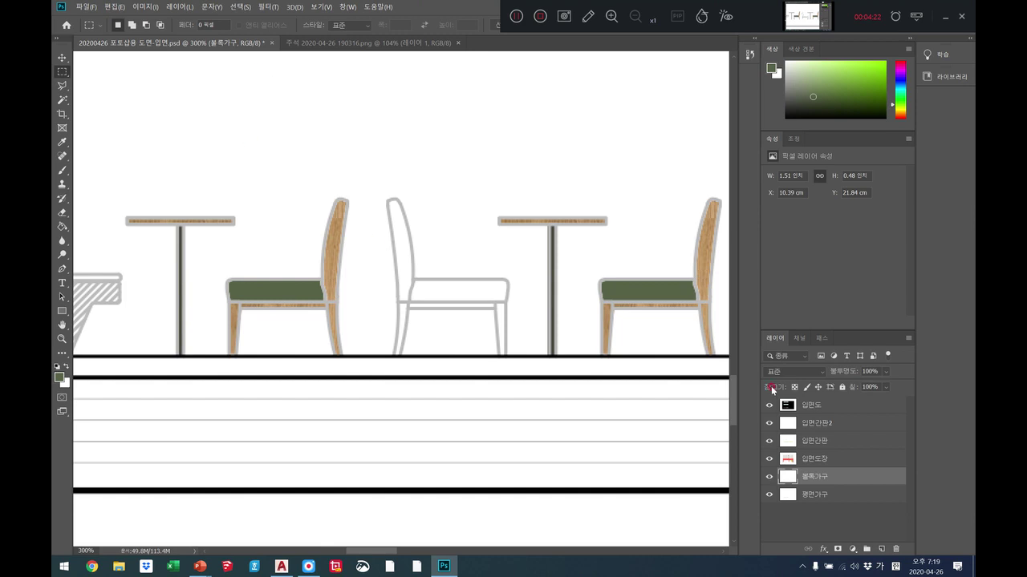
Select the copied chair's seat using the 입면도 layer and refill it with a dark olive grey on the 볼록가구 layer.
left_click(806, 403)
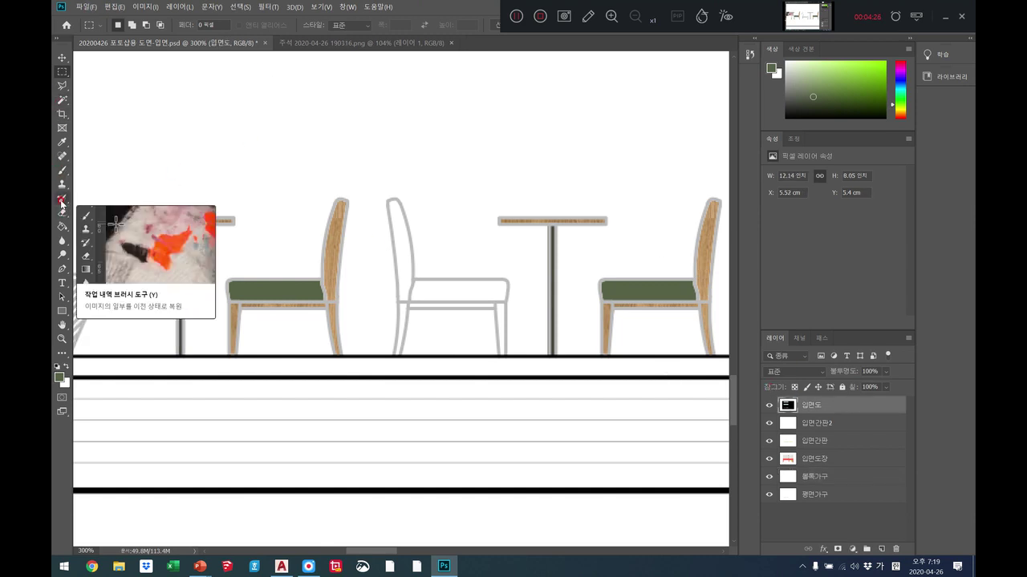
left_click(62, 99)
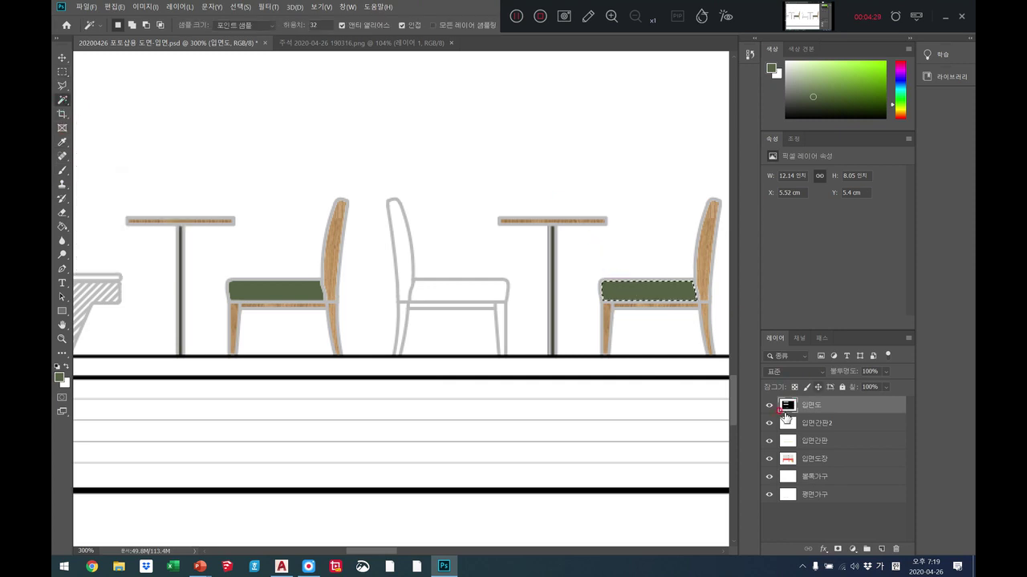
left_click(794, 476)
left_click(903, 113)
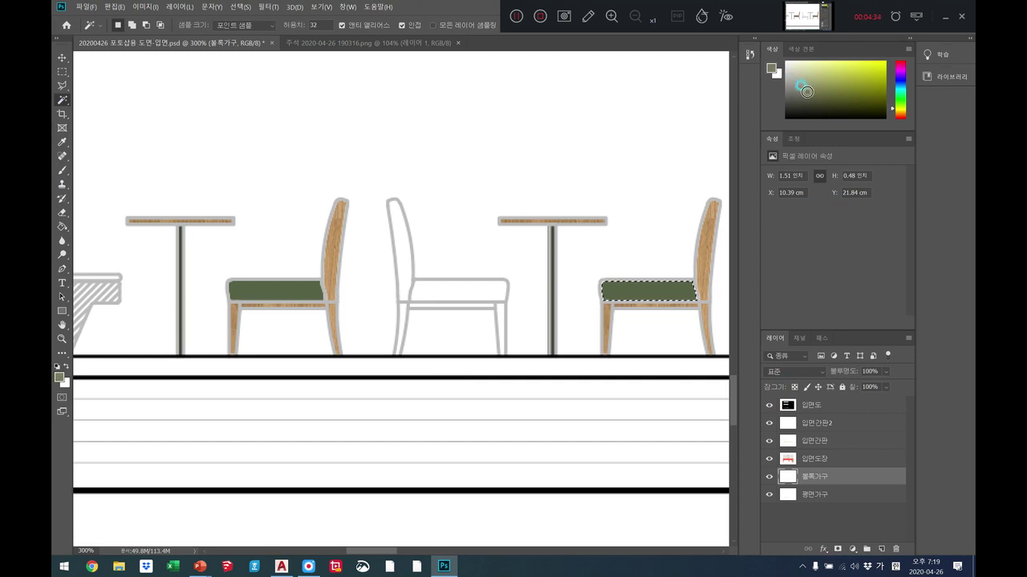
left_click(897, 113)
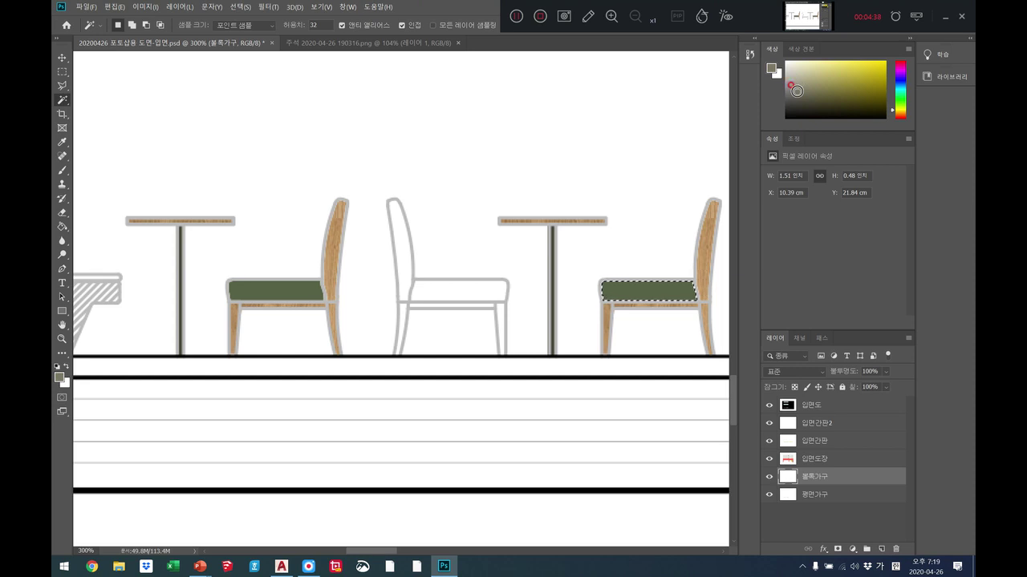
left_click(62, 227)
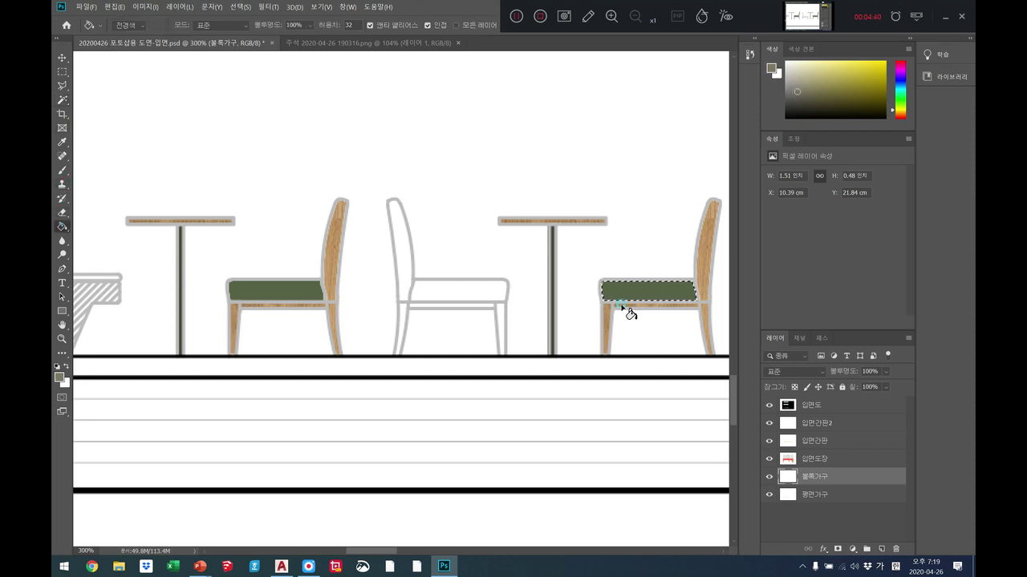
left_click(662, 291)
left_click(797, 93)
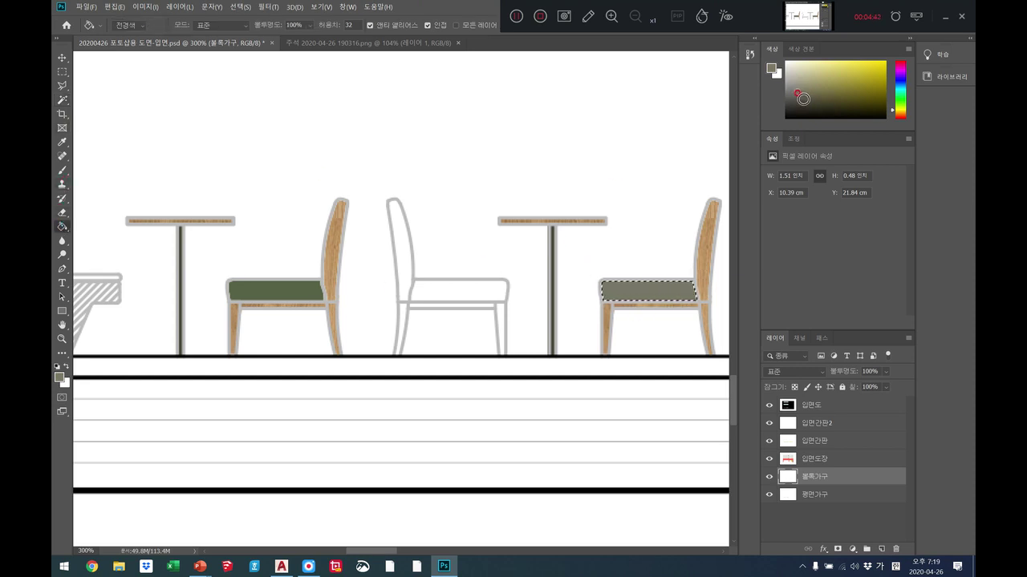
left_click(617, 287)
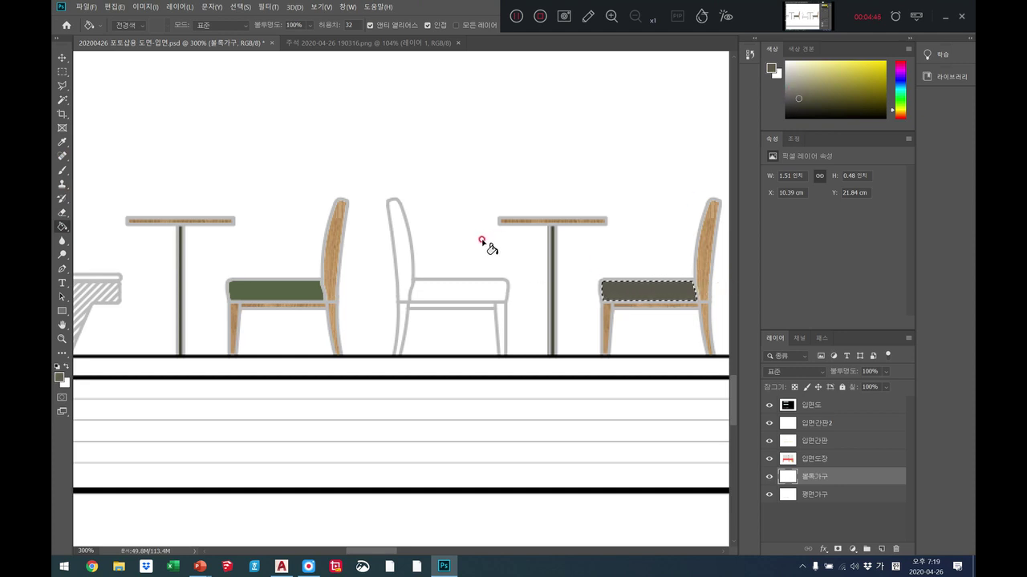
Examine the chair with the refilled seat alongside the uncoloured chairs near the Coffee, Tea, Cake lettering at 200%.
left_click(62, 339)
right_click(378, 286)
left_click(393, 293)
left_click(301, 424)
left_click(301, 425)
left_click(300, 427)
left_click(299, 431)
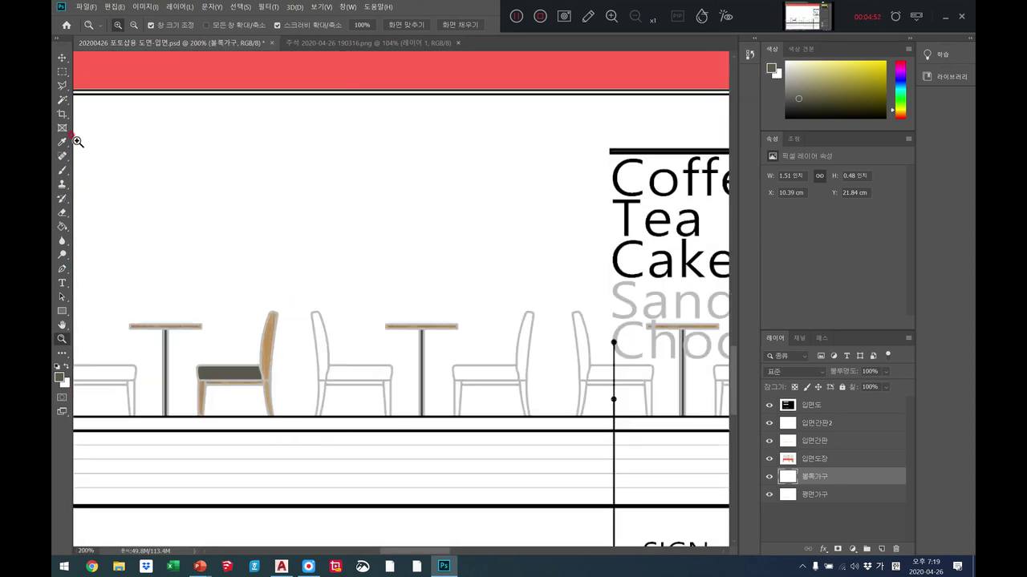
Lasso the chair with the dark olive grey seat and copy it onto the next same-facing chair outline.
left_click(62, 70)
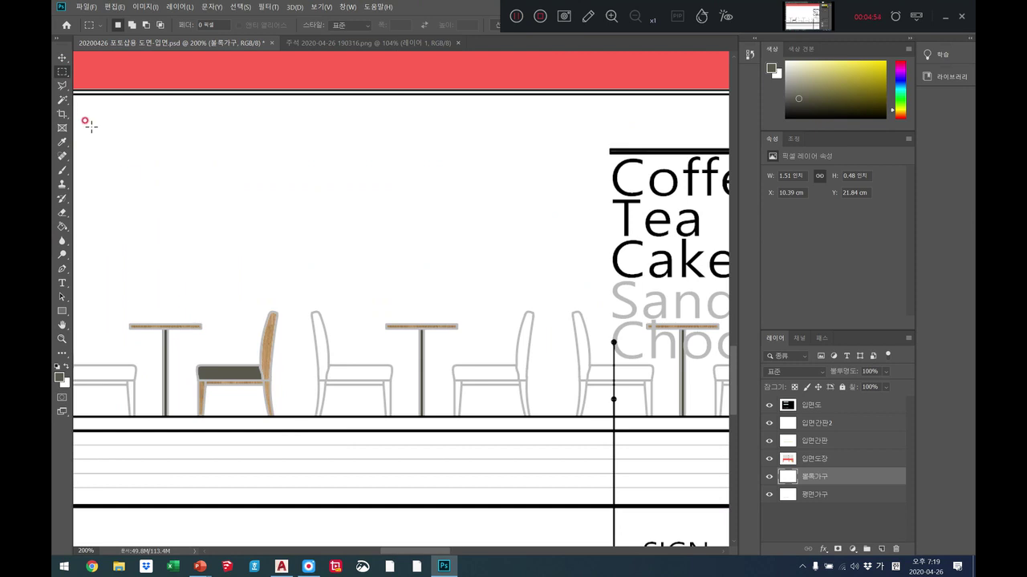
left_click(63, 87)
left_click(273, 307)
left_click(200, 350)
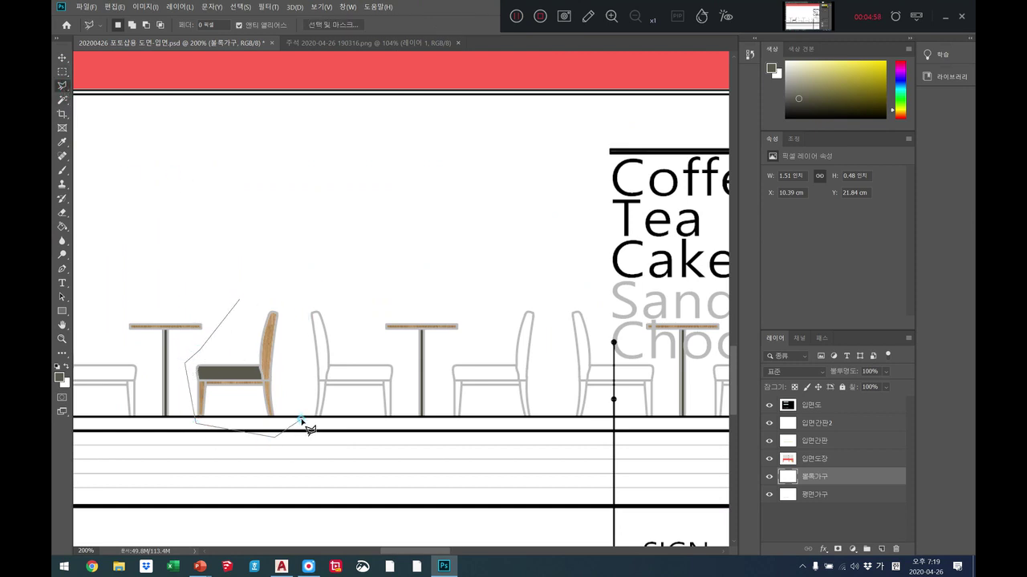
left_click(240, 299)
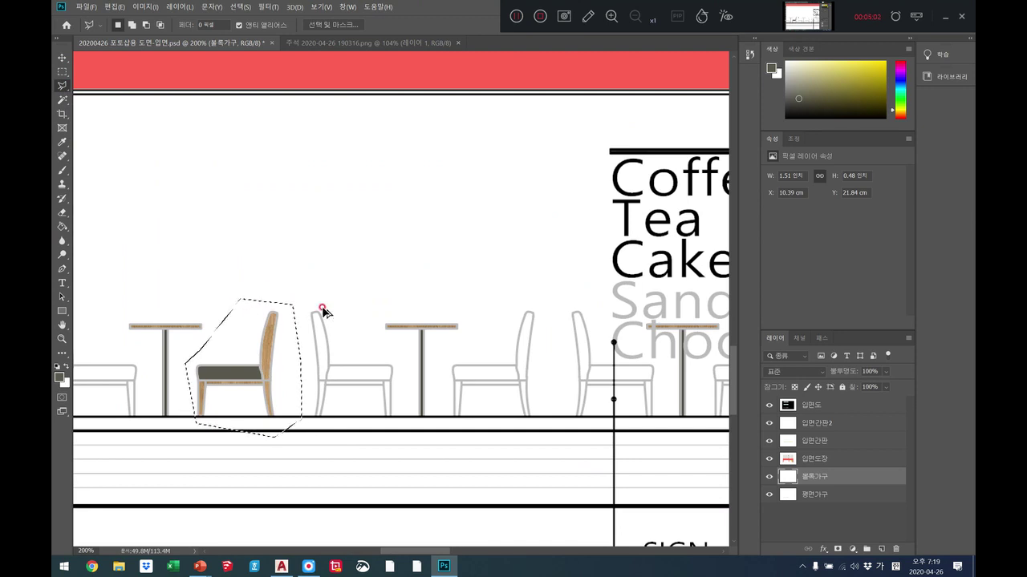
left_click_drag(241, 384, 495, 384)
Copy the selected chair onto the same-facing outline at the Chocolate lettering, and place another copy beside the nearest opposite-facing outline.
left_click(62, 325)
left_click_drag(586, 259, 286, 252)
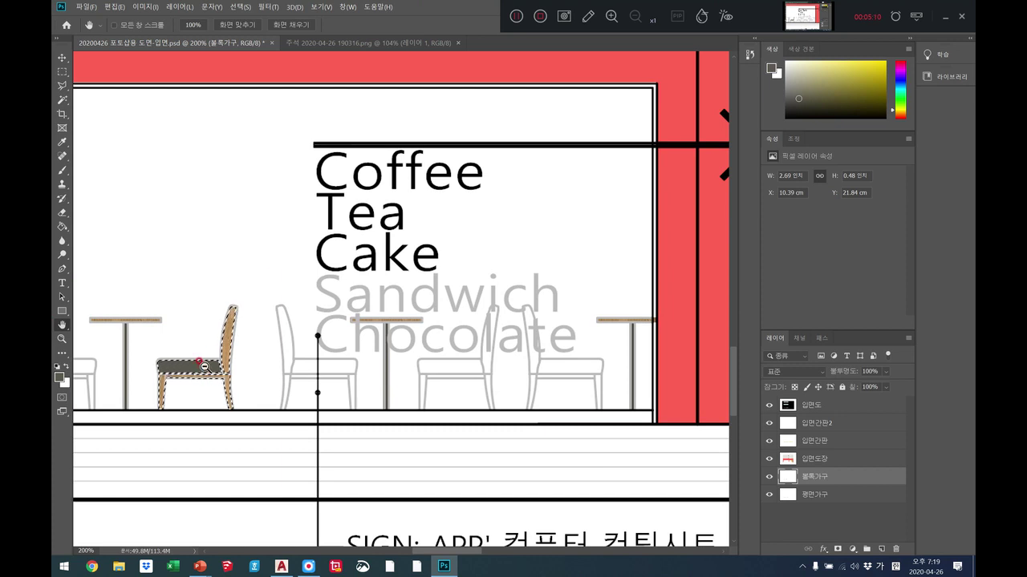
key("v")
left_click_drag(190, 367, 259, 370)
Try flipping the spare chair copy vertically, and undo the flip.
left_click(113, 6)
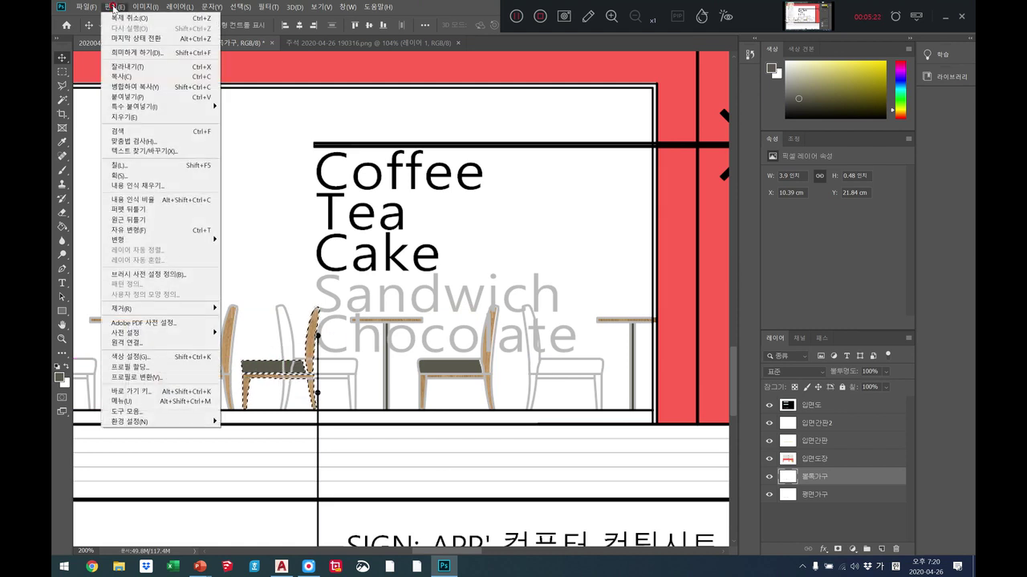
mouse_move(145, 239)
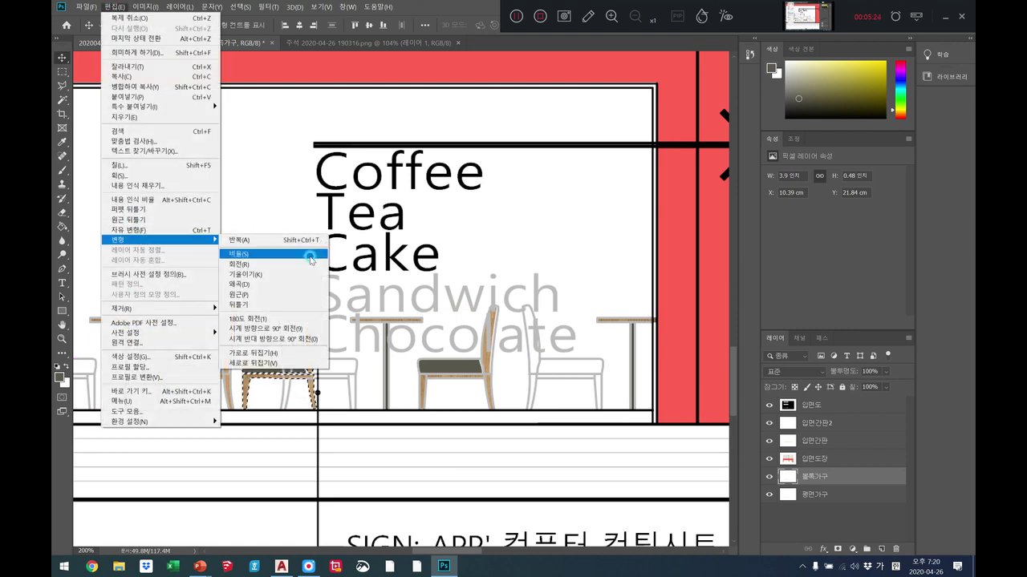
left_click(274, 364)
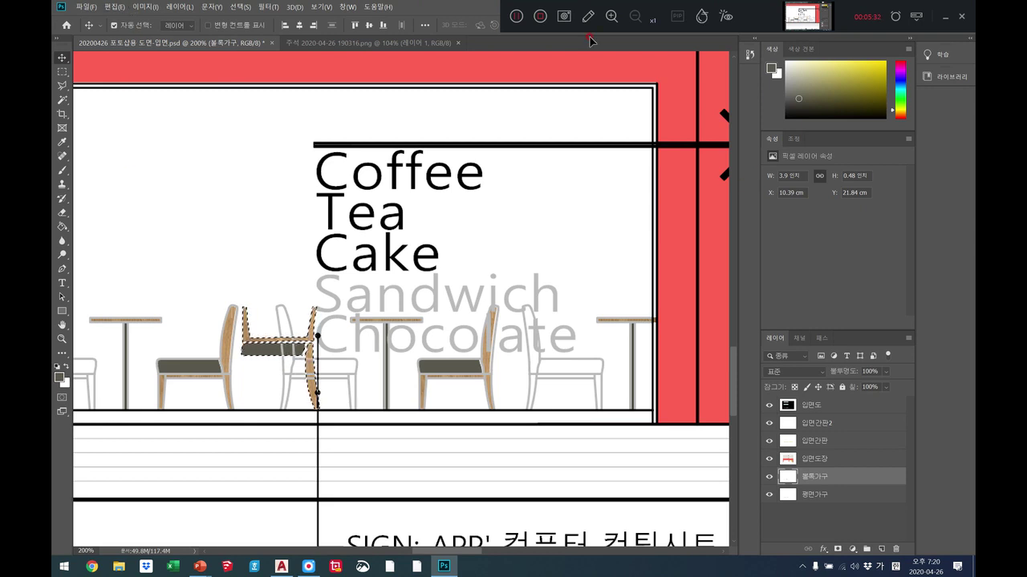
left_click(111, 8)
left_click(129, 17)
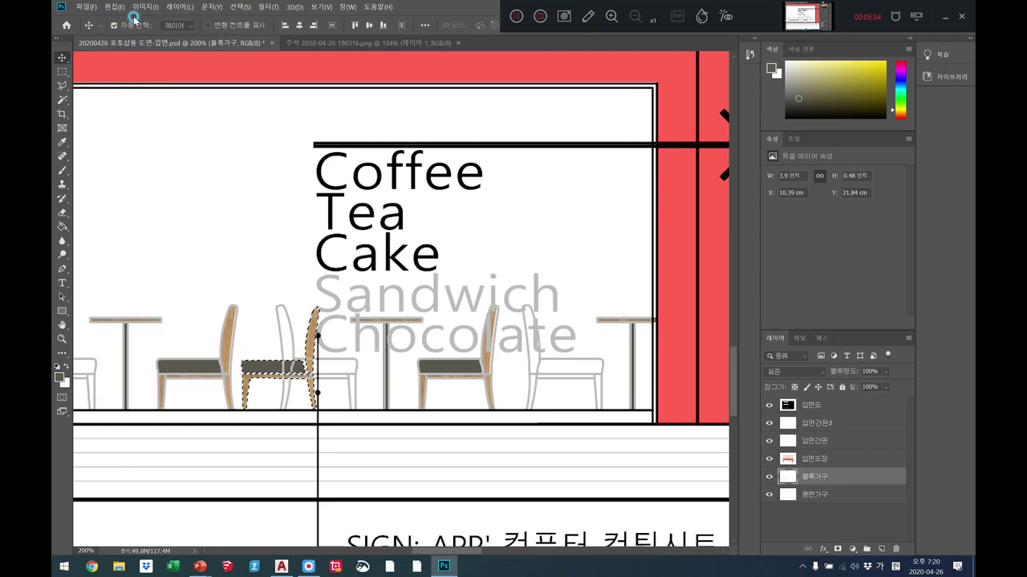
Flip the spare chair copy horizontally and move it onto the adjacent opposite-facing chair outline.
left_click(112, 7)
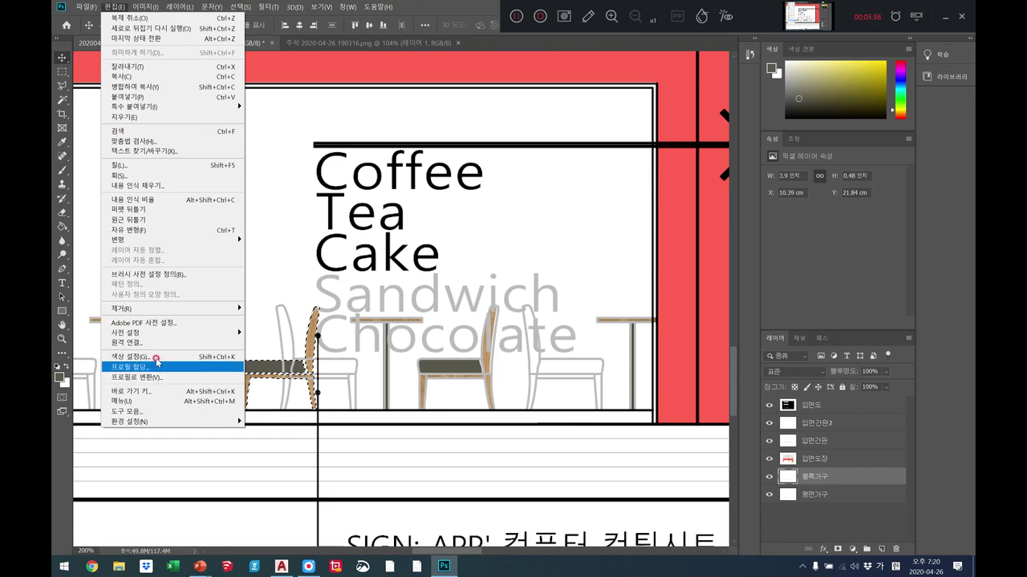
mouse_move(225, 242)
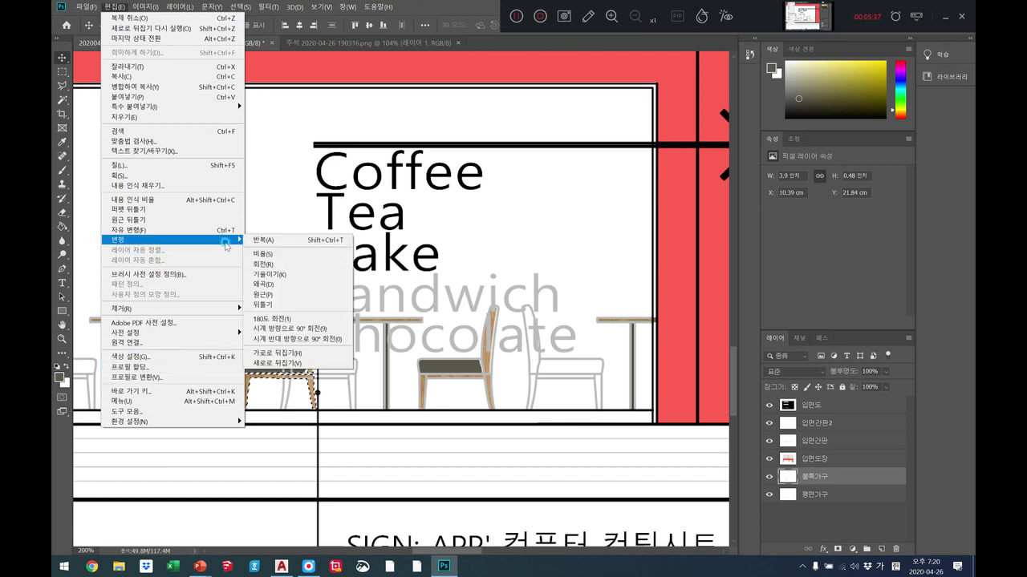
left_click(273, 353)
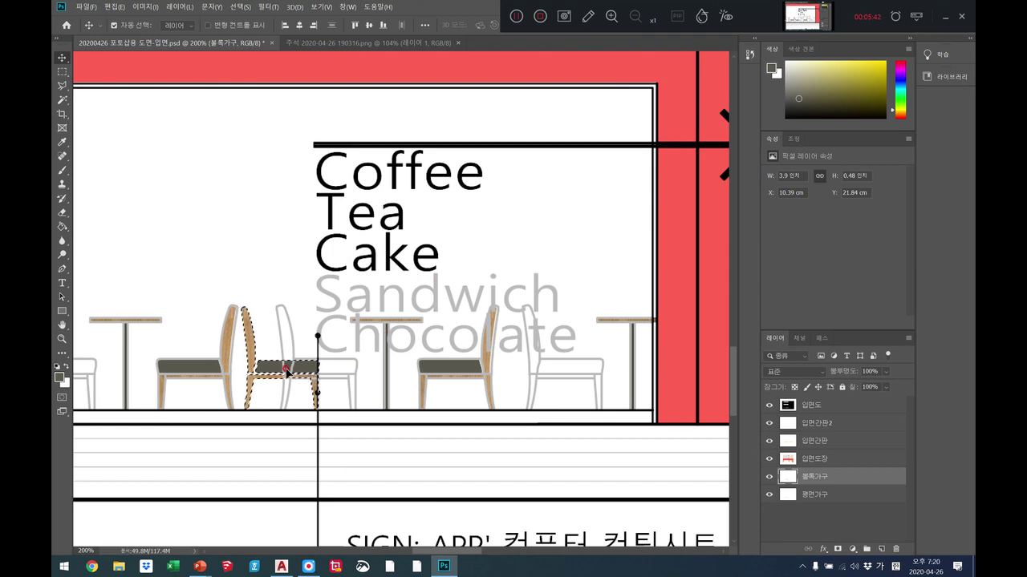
left_click_drag(288, 373, 324, 376)
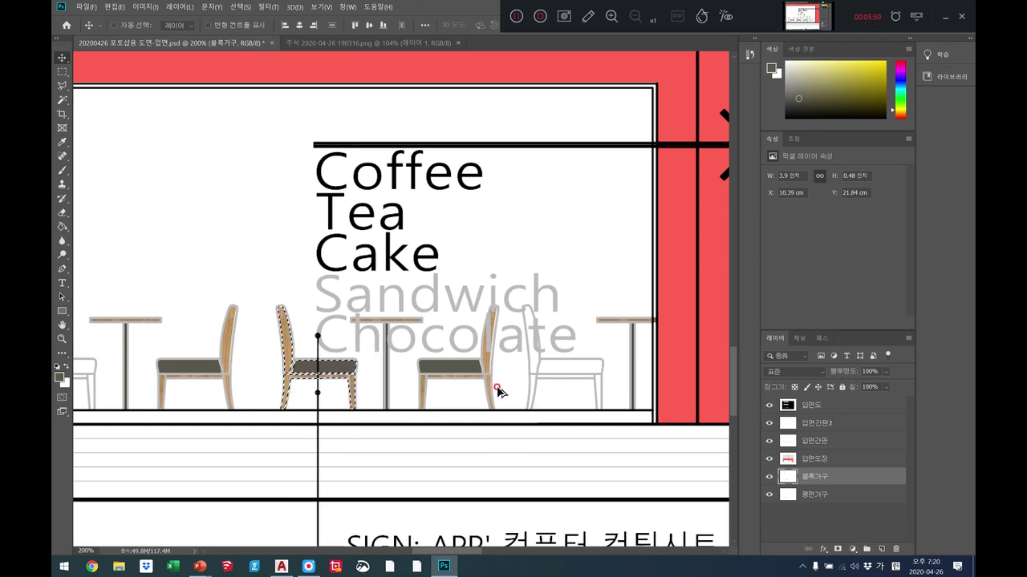
Copy the mirrored chair onto the remaining opposite-facing chair outlines along the row of tables, and deselect.
left_click_drag(326, 367, 572, 367)
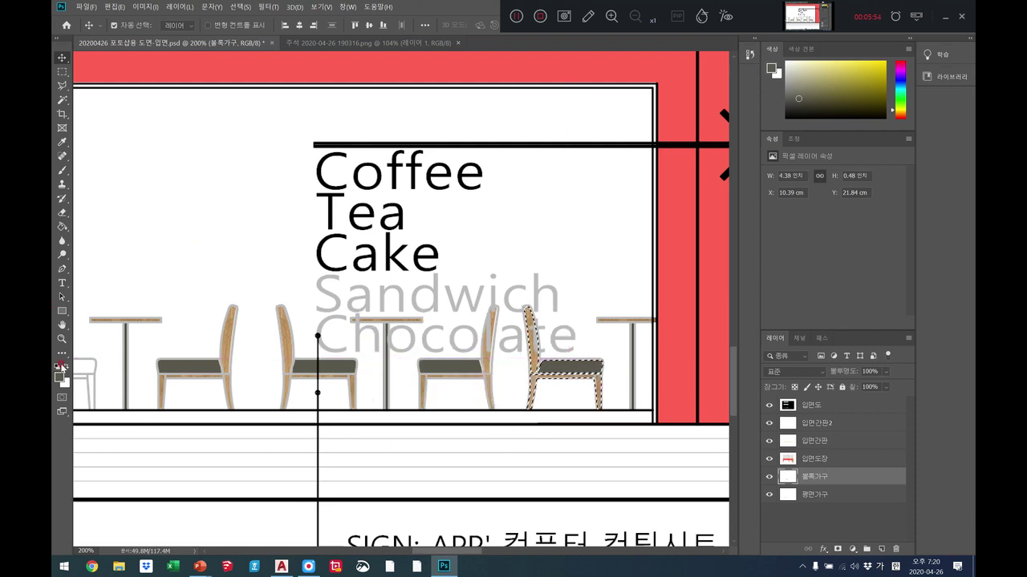
left_click(62, 324)
mouse_move(170, 383)
left_mouse_down()
mouse_move(383, 369)
mouse_move(133, 378)
mouse_move(191, 380)
left_mouse_up()
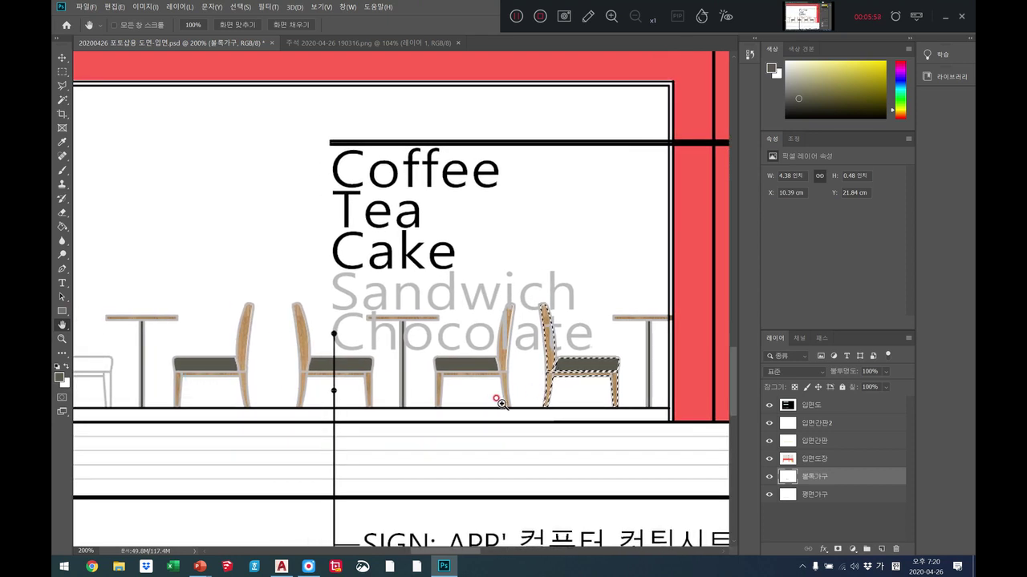
left_click(63, 59)
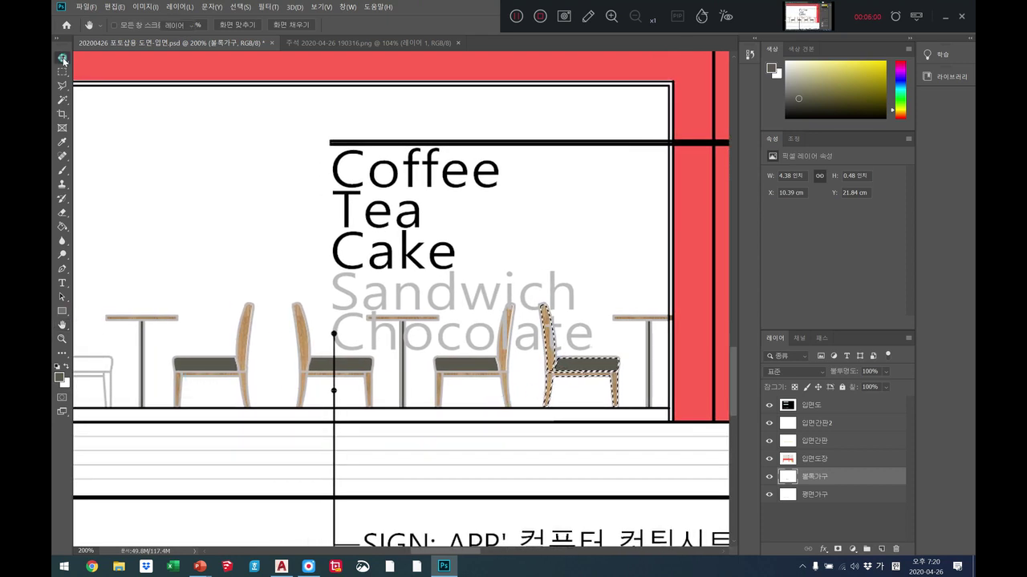
left_click_drag(582, 367, 492, 350)
left_click(62, 325)
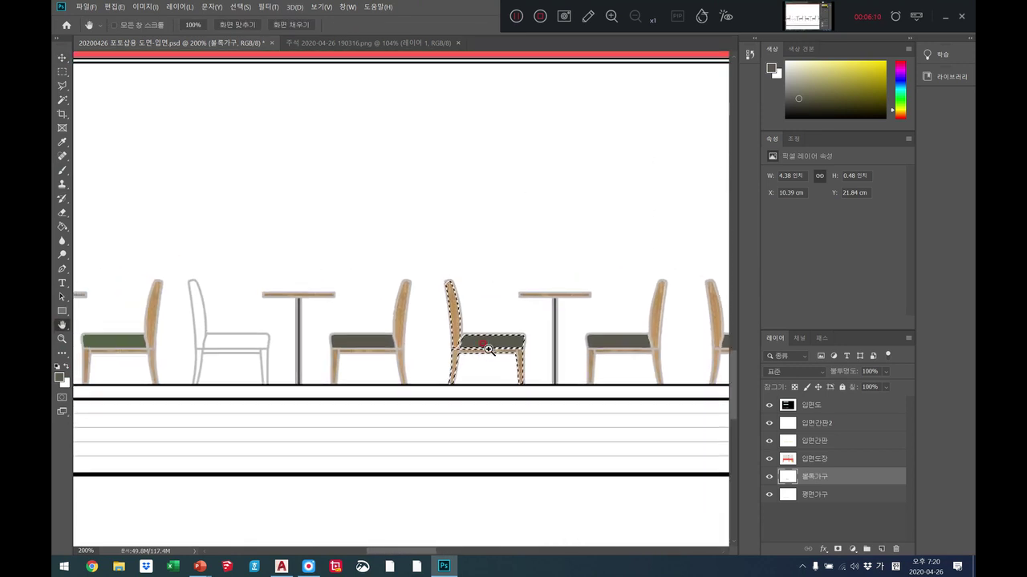
key("v")
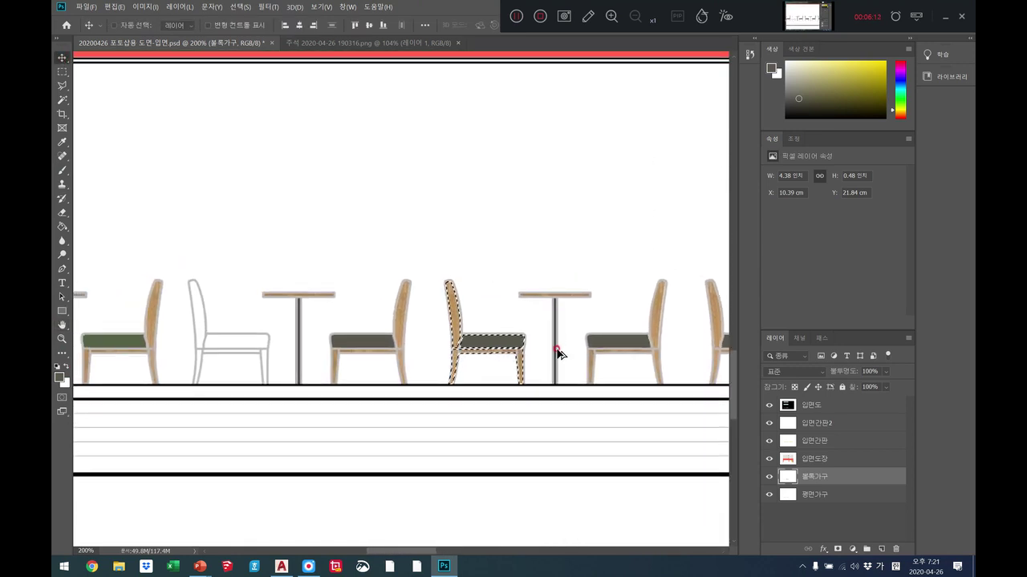
left_click_drag(487, 344, 232, 341)
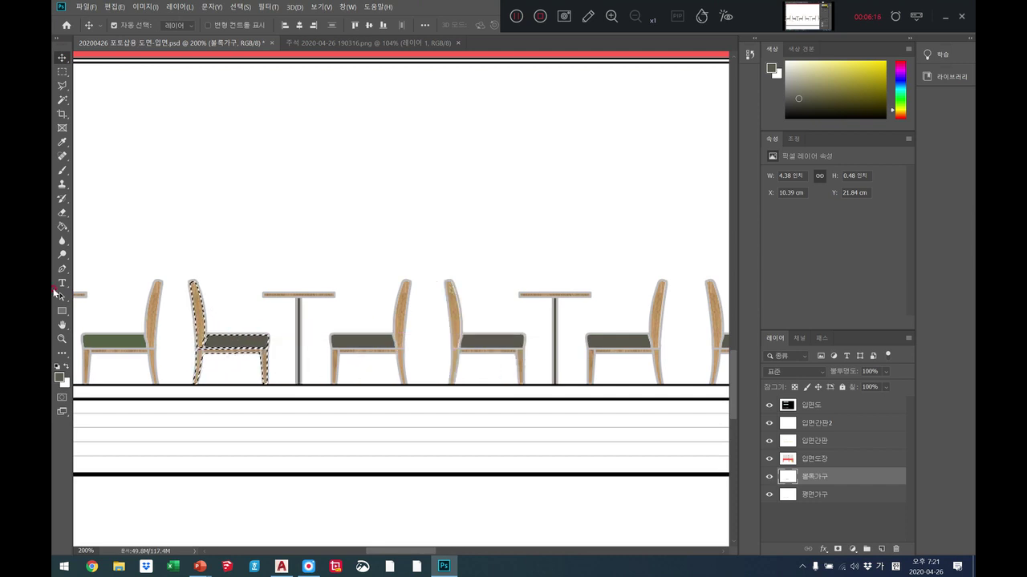
left_click(62, 325)
left_click_drag(159, 325, 473, 338)
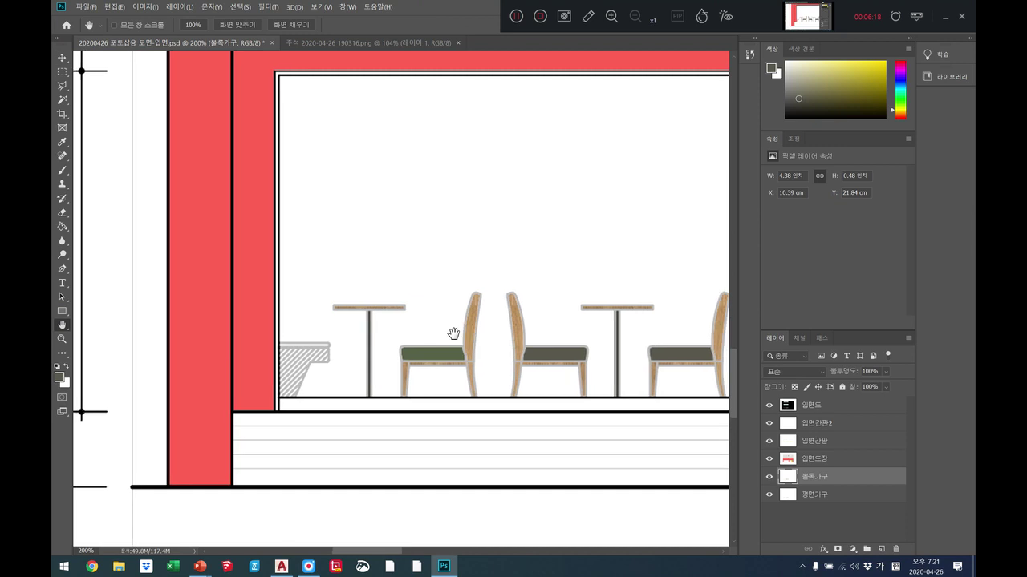
left_click_drag(618, 348, 572, 335)
key("ctrl+d")
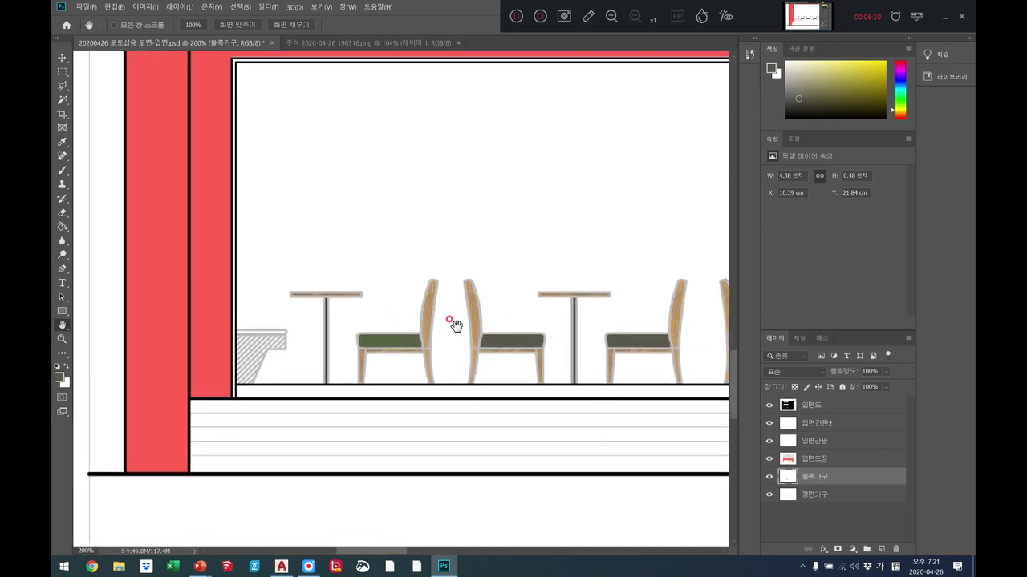
Select the thin top slab of the hatched counter and fill it with a muted green sampled from the green-seated chair.
left_click(62, 340)
left_click(322, 364)
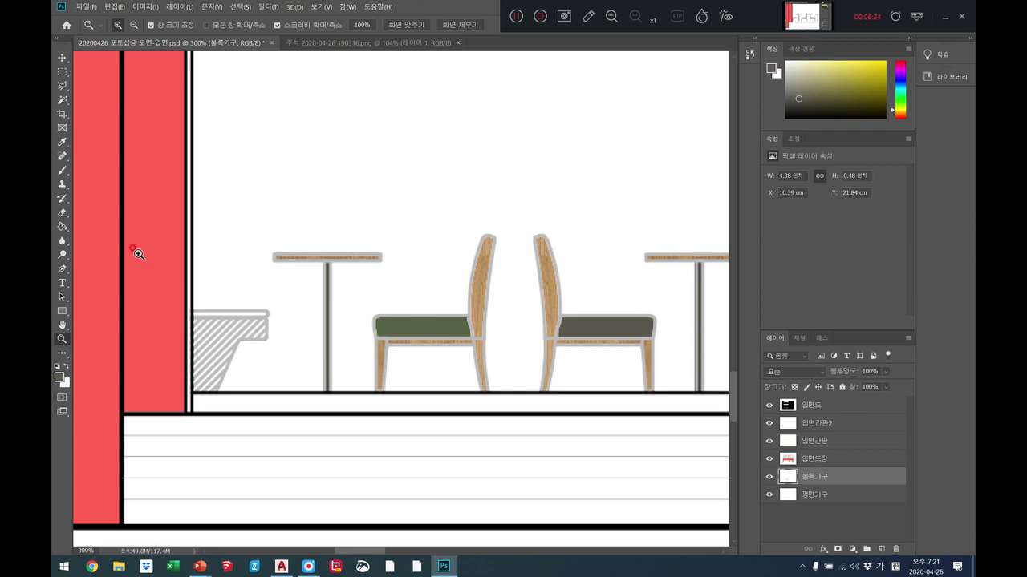
left_click(62, 72)
left_click_drag(191, 307, 270, 316)
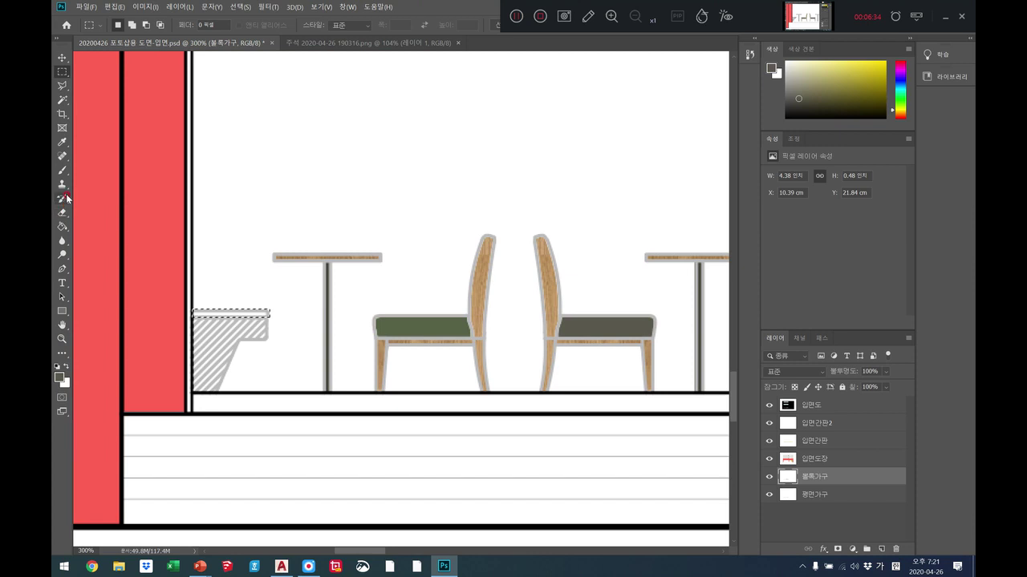
left_click(62, 142)
left_click(396, 317)
left_click(62, 226)
left_click(243, 319)
left_click(231, 318)
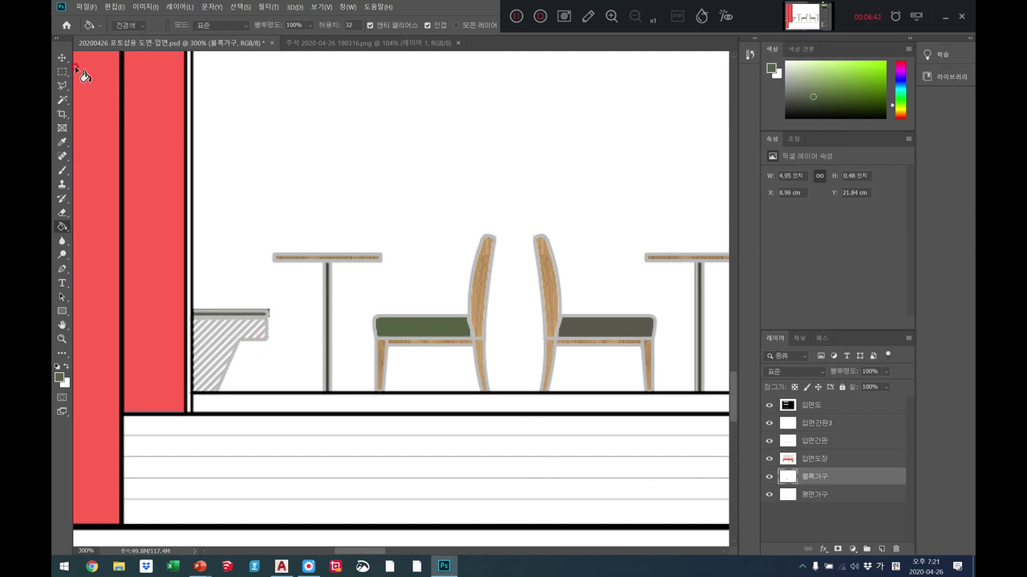
Lasso the hatched counter body and fill it with the wood pattern on the 평면가구 layer.
left_click(63, 84)
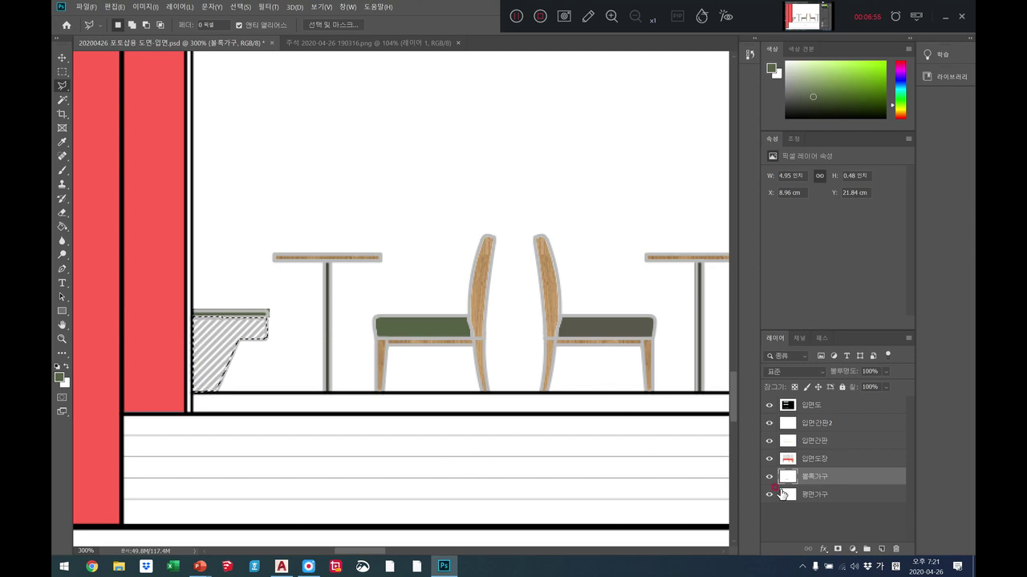
left_click(805, 495)
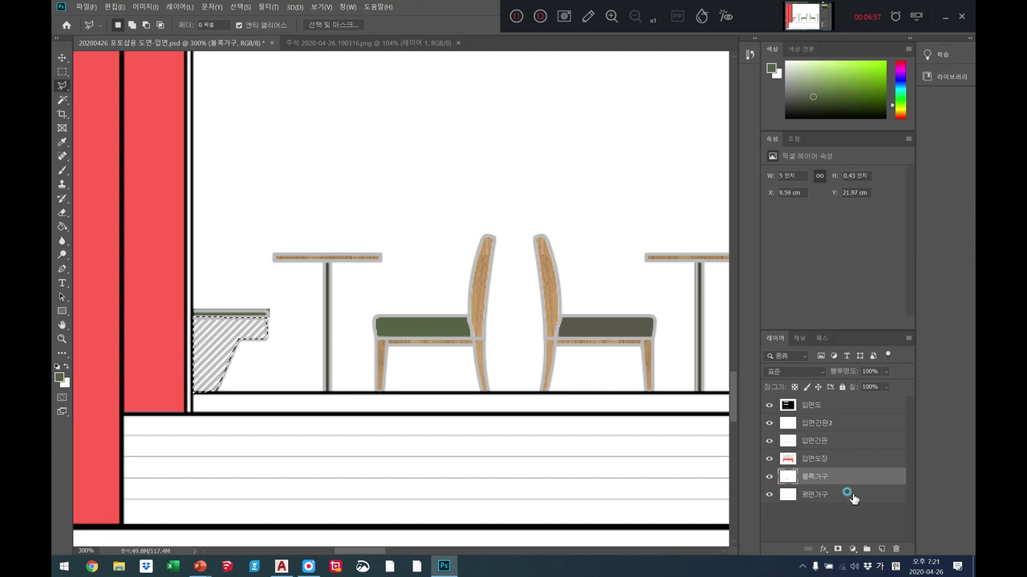
left_click(62, 142)
left_click(576, 322)
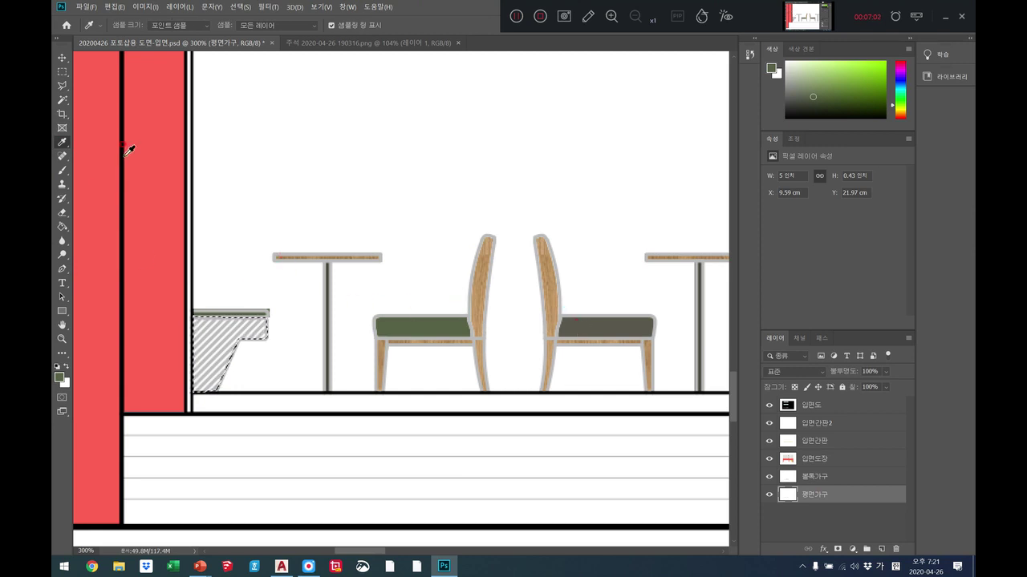
left_click(119, 9)
left_click(180, 212)
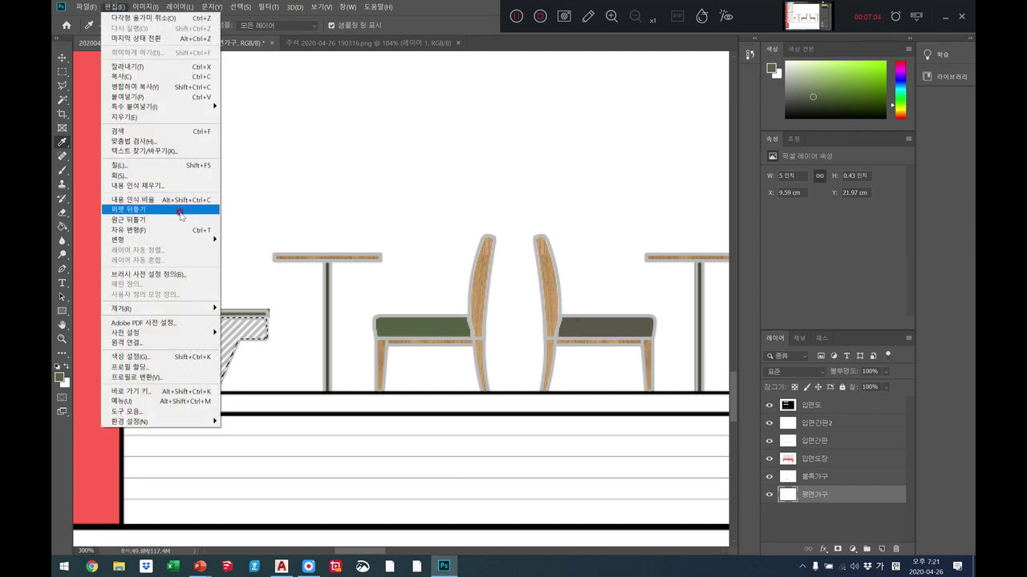
left_click(154, 167)
left_click(604, 150)
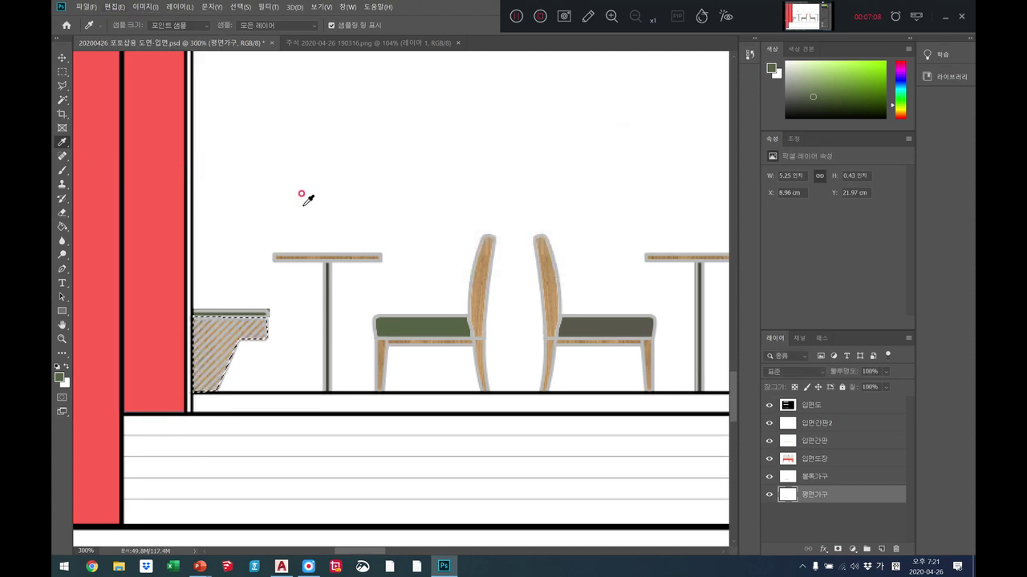
Save the elevation drawing with the coloured furniture.
left_click(59, 338)
right_click(311, 332)
left_click(329, 335)
left_click(384, 400)
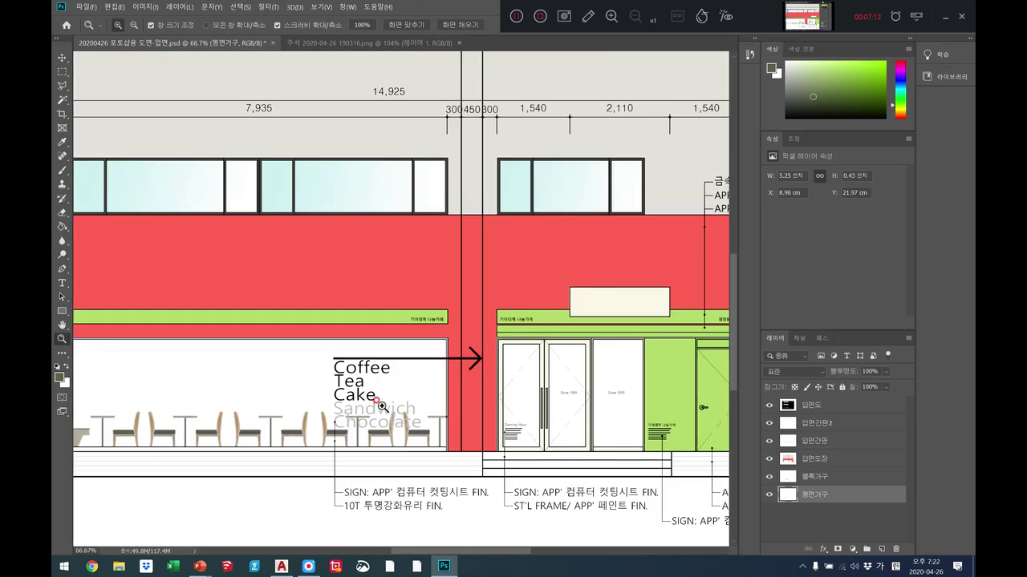
left_click(88, 7)
key("Escape")
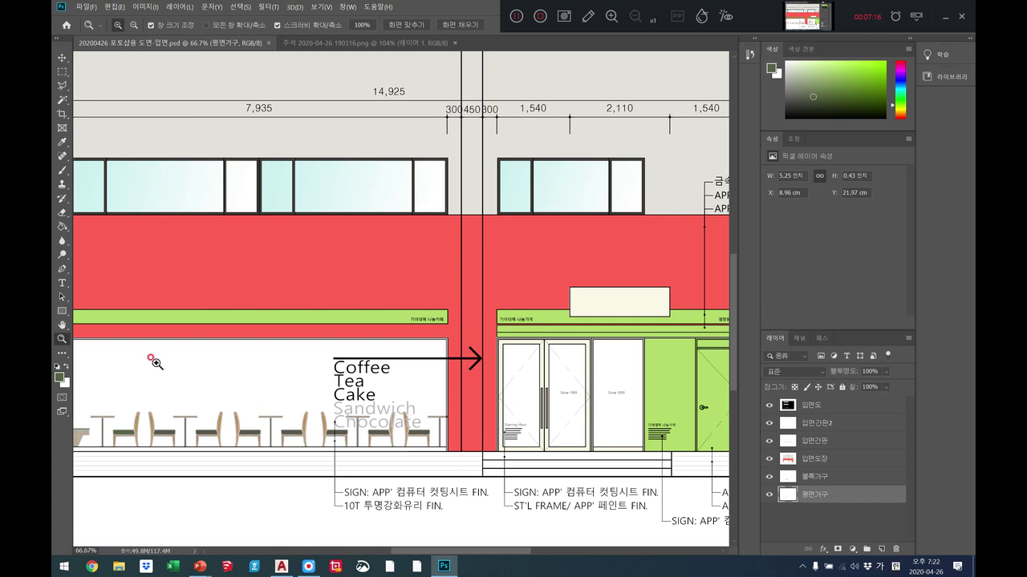
left_click(63, 325)
mouse_move(142, 374)
left_mouse_down()
mouse_move(344, 389)
mouse_move(355, 367)
left_mouse_up()
Switch to the Chrome browser and search Google for 식탁팬던트.
left_click(92, 566)
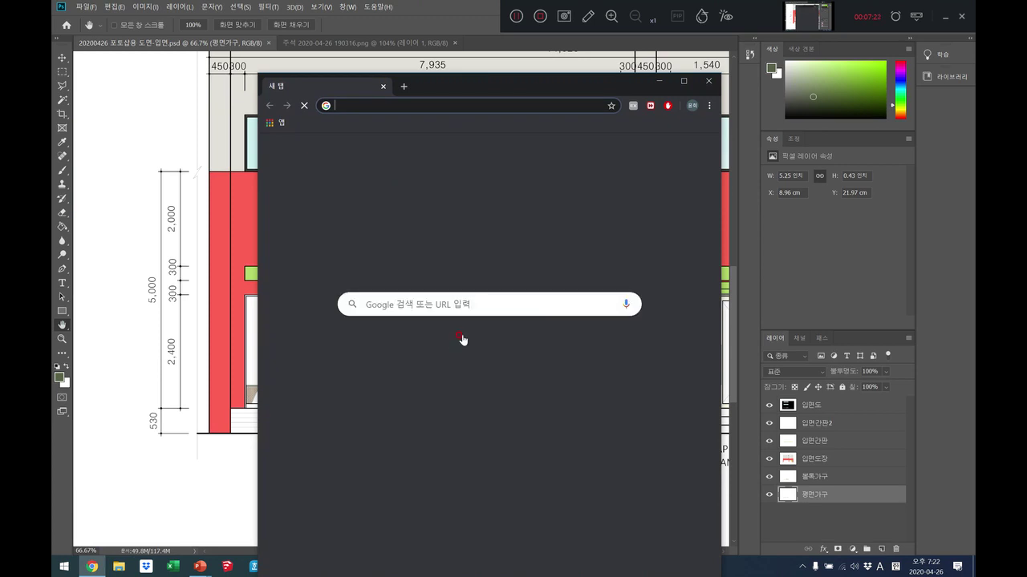
left_click(451, 302)
type("vos")
key("BackSpace")
key("BackSpace")
key("BackSpace")
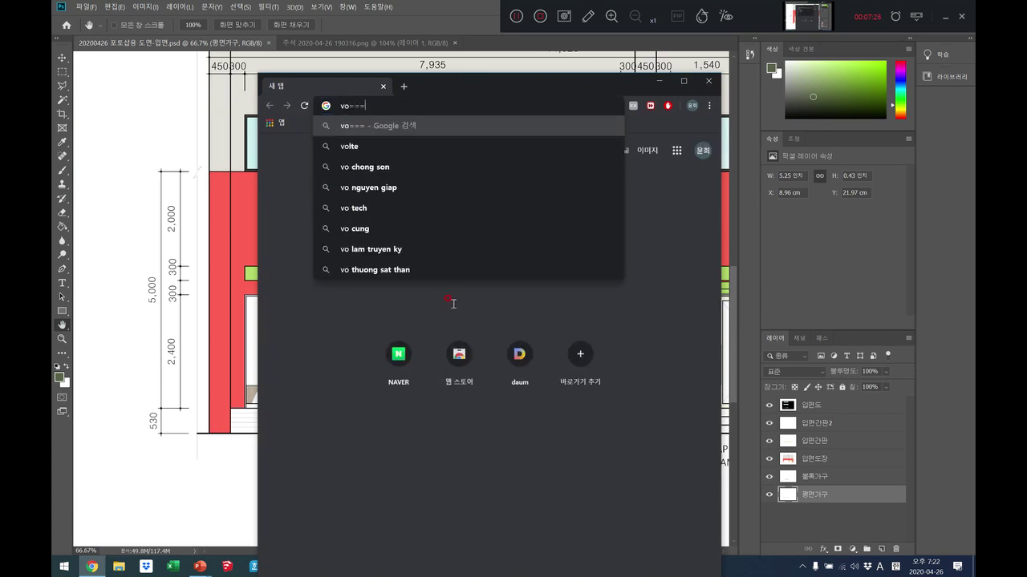
type("식티")
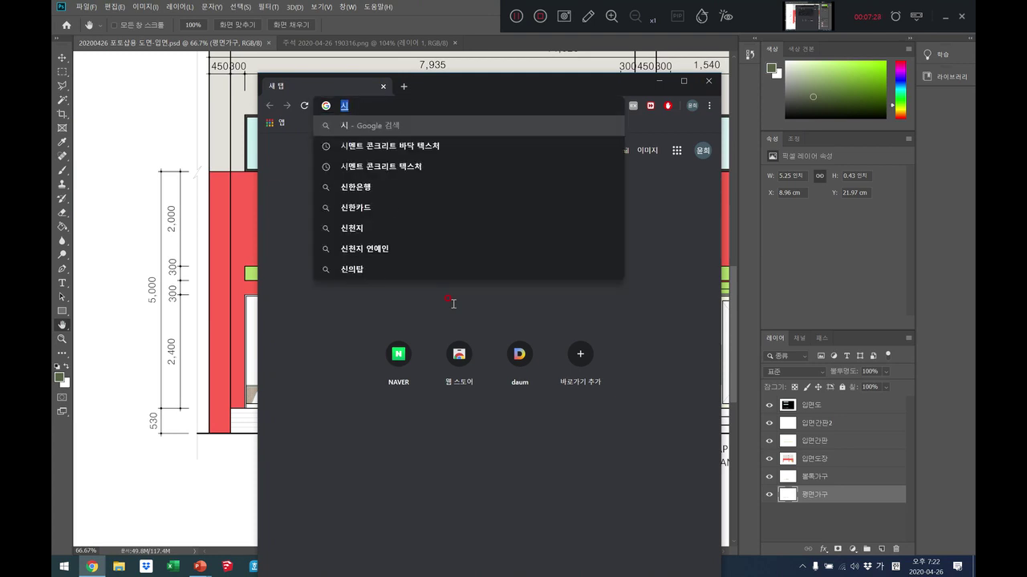
type("ㅏㄱ")
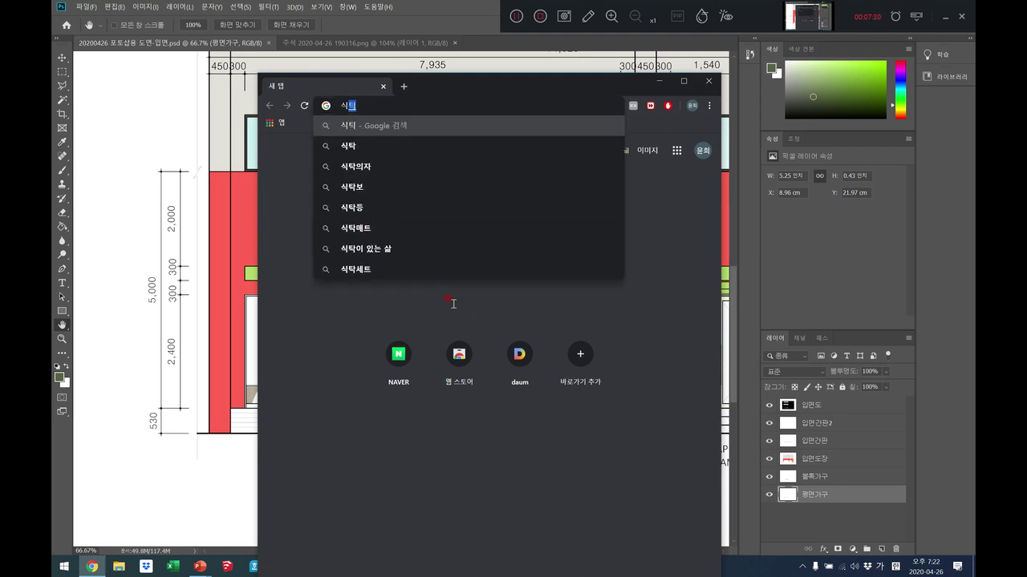
key("BackSpace")
key("BackSpace")
key("BackSpace")
type("탁피")
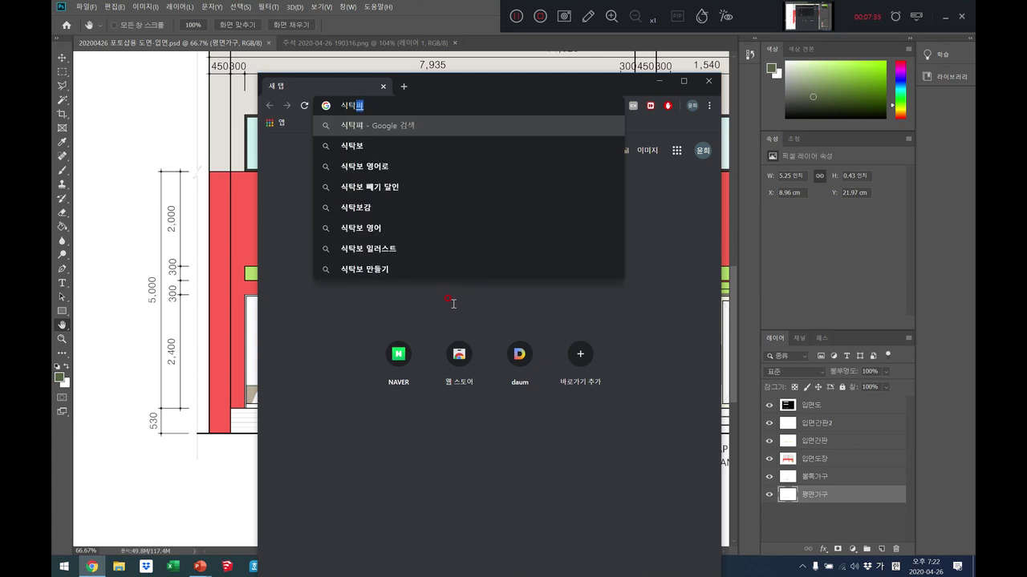
key("BackSpace")
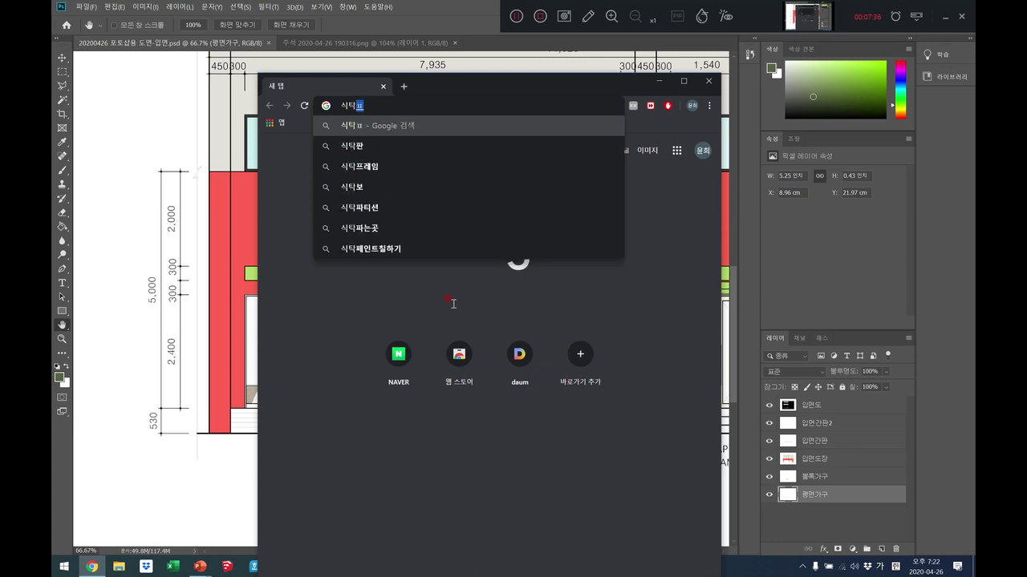
type("ㅐㄴ")
type("딩")
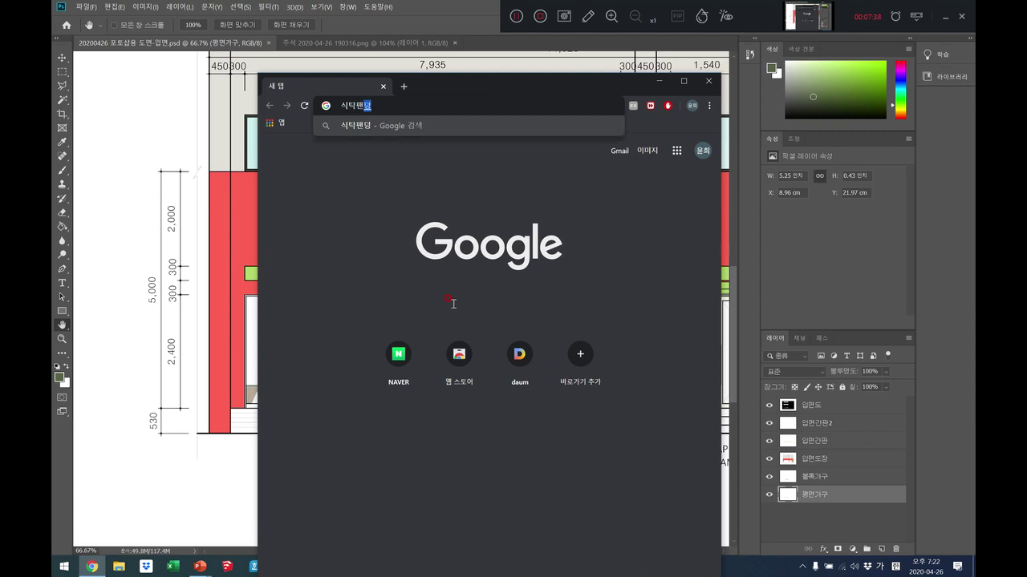
type("트")
key("BackSpace")
key("BackSpace")
key("BackSpace")
type("던")
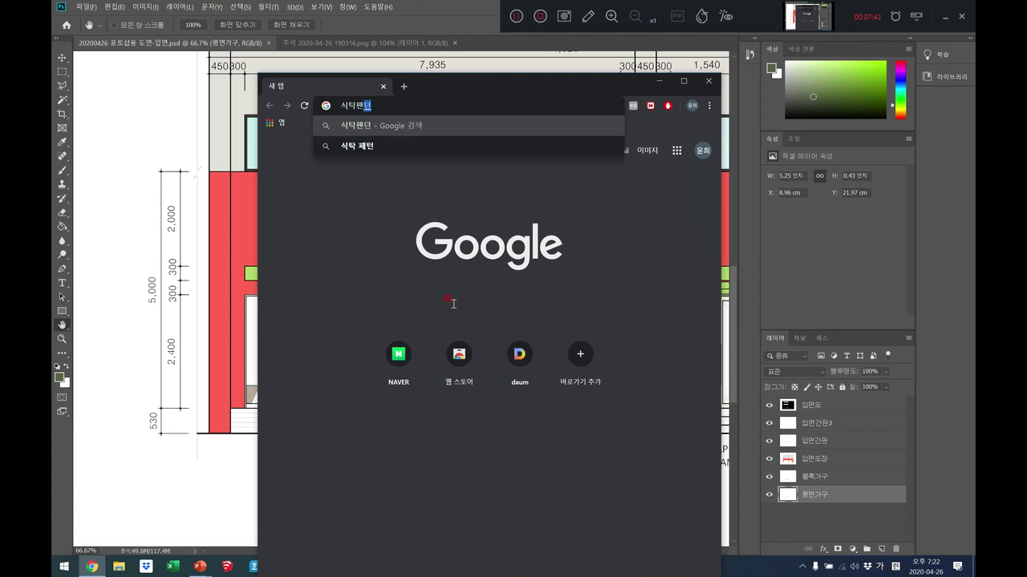
type("트")
key("Return")
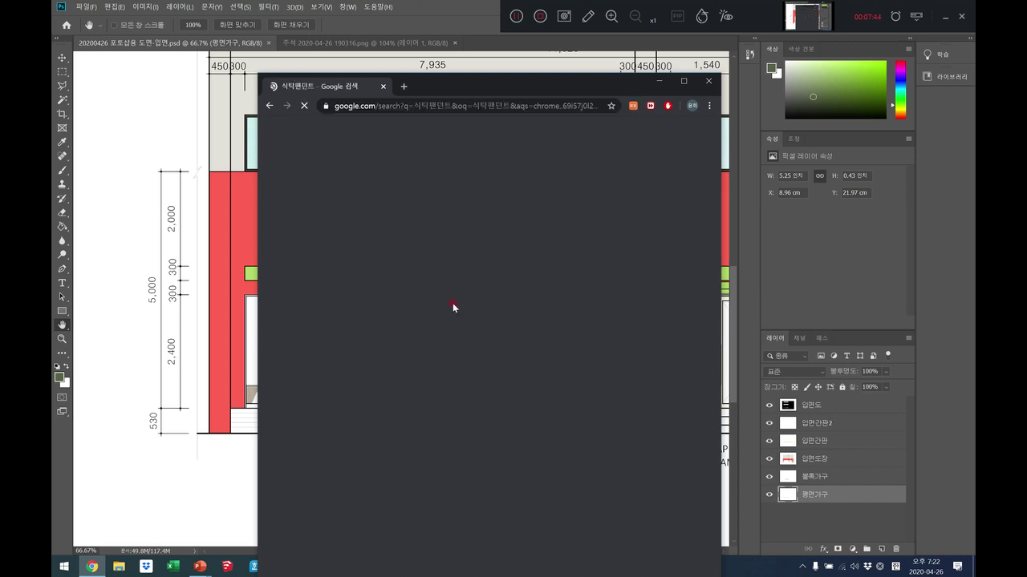
Browse the image results for table pendant lamps and open the green cone-shaped lamp with the gold link on a dark background.
left_click(417, 171)
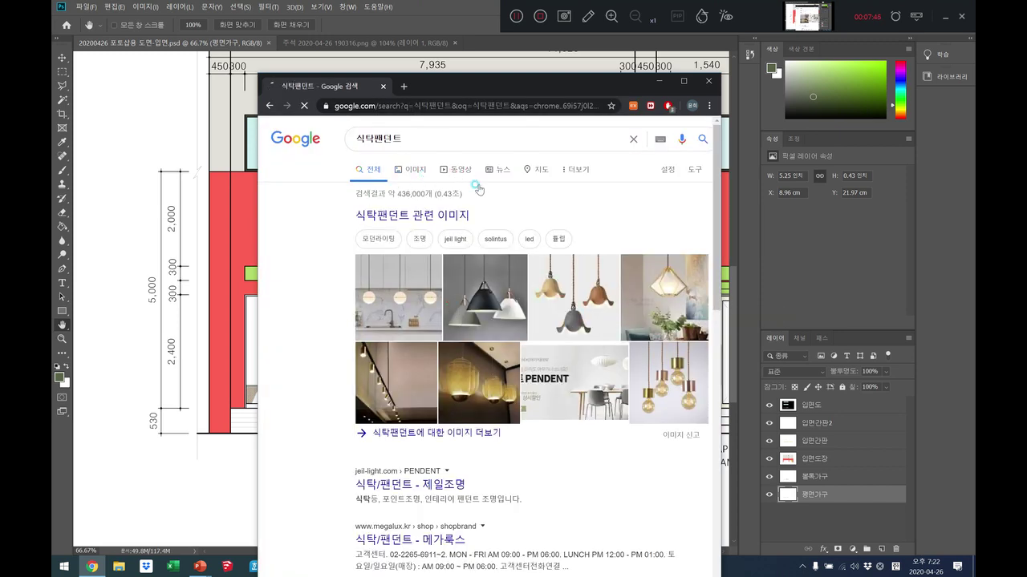
scroll(496, 313, "down", 3)
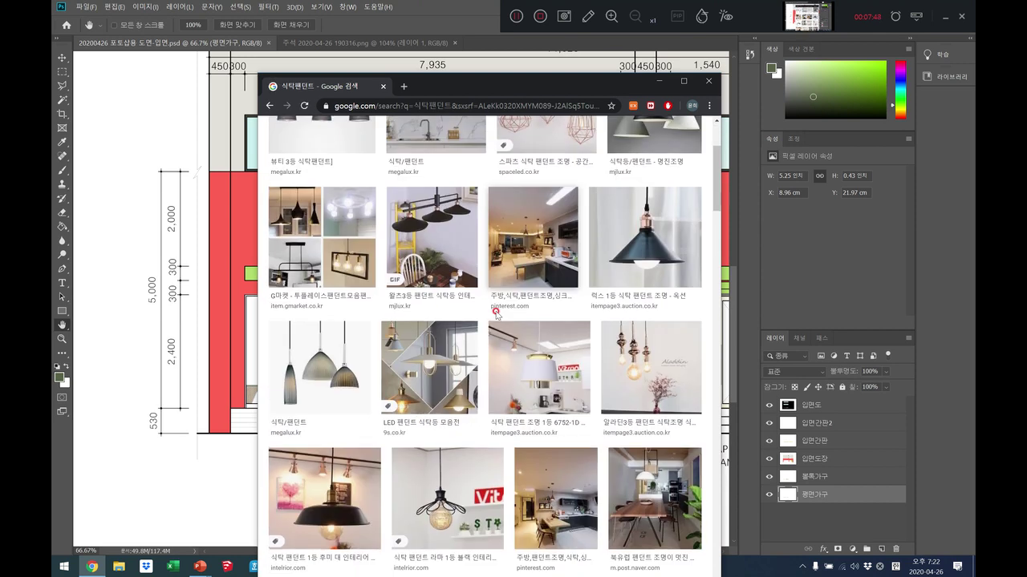
scroll(496, 314, "down", 1)
scroll(496, 314, "down", 2)
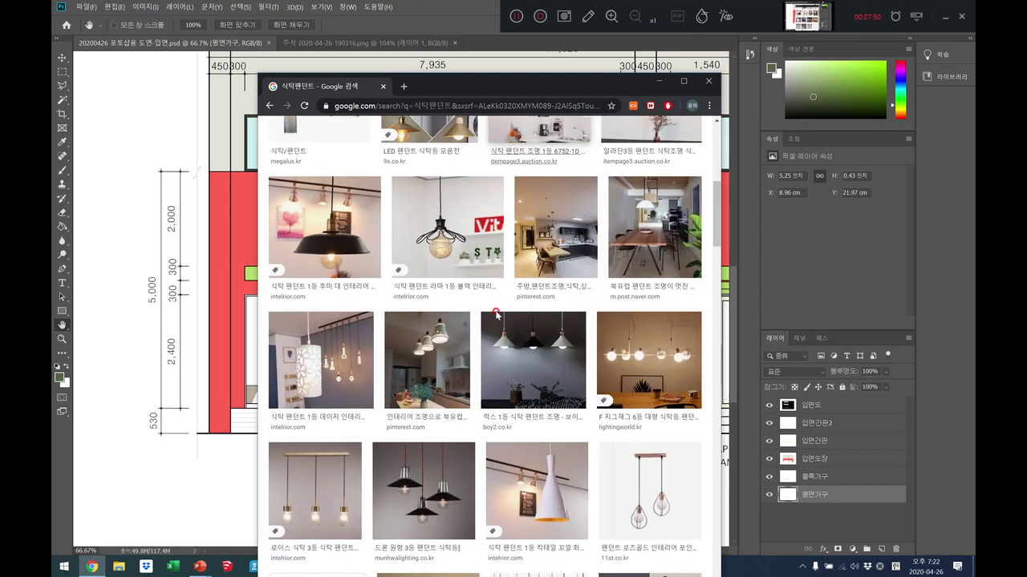
scroll(497, 313, "down", 5)
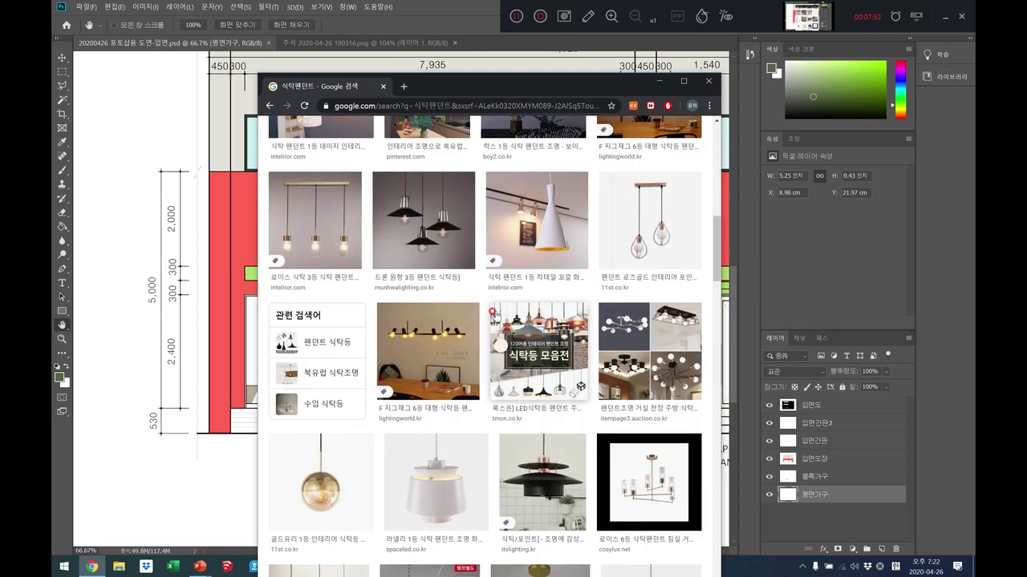
scroll(497, 314, "down", 3)
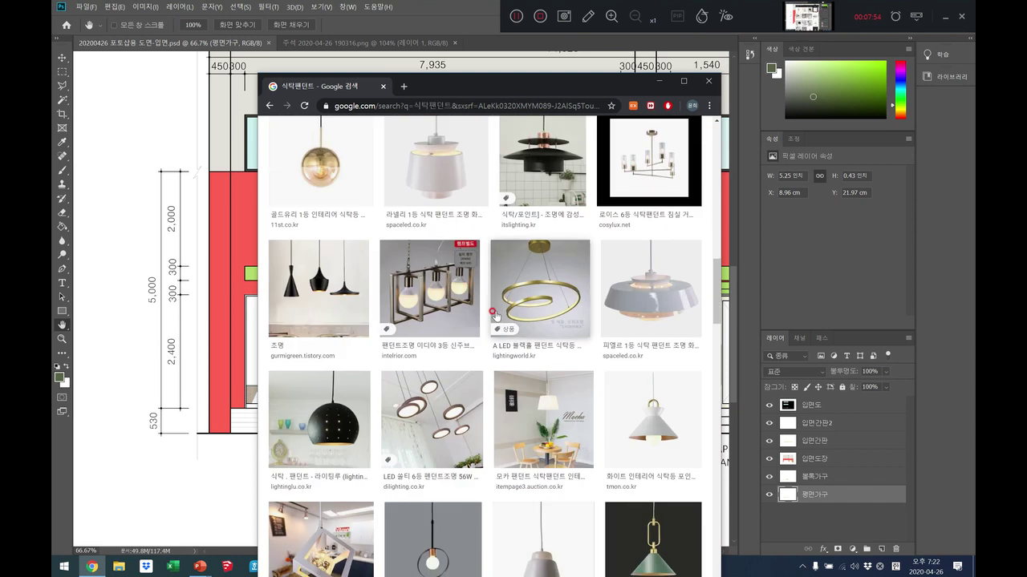
scroll(545, 350, "down", 3)
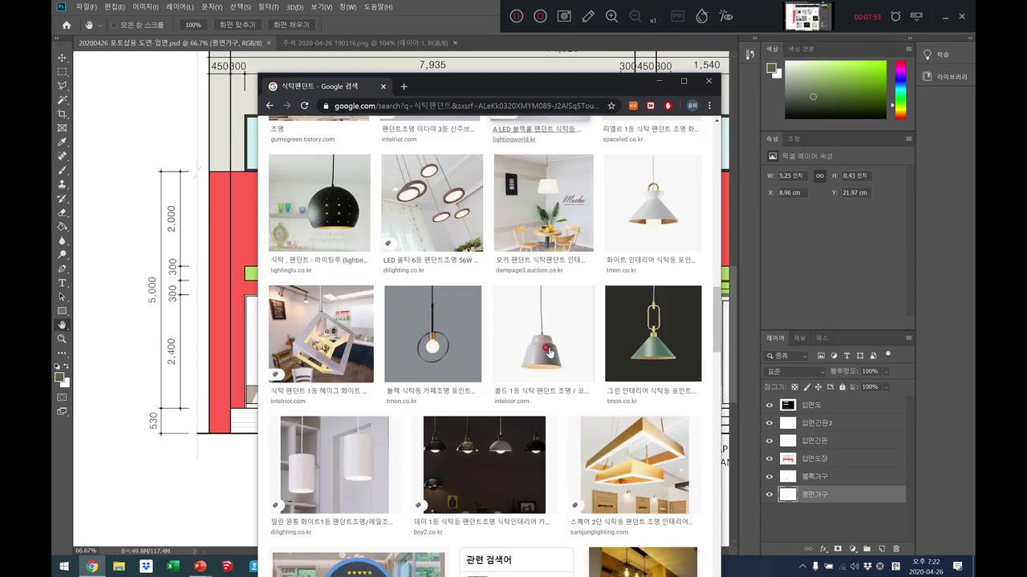
left_click(672, 347)
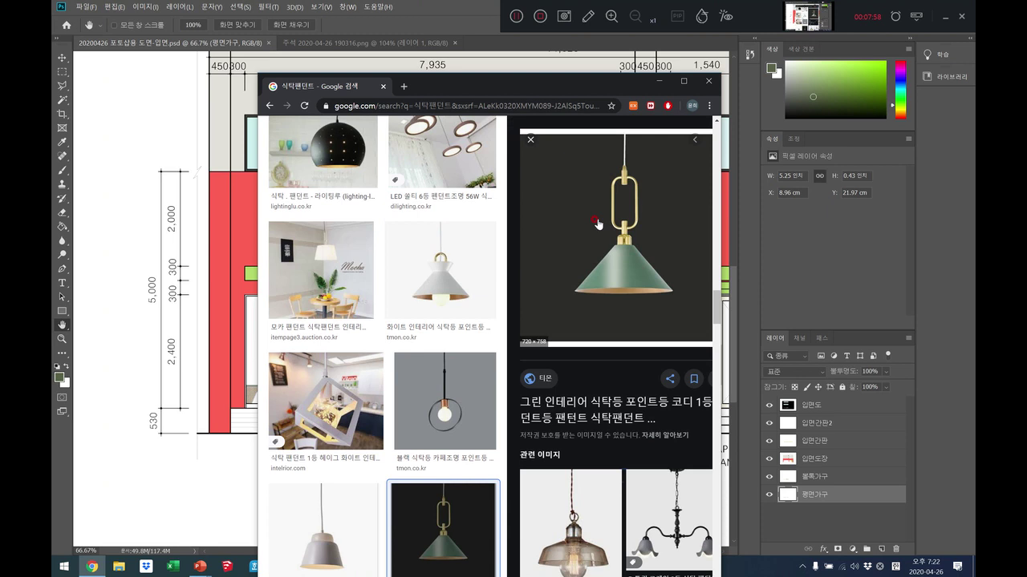
Save the green pendant lamp image to the desktop (바탕 화면) as front_16387_zchki in JPG format.
right_click(598, 221)
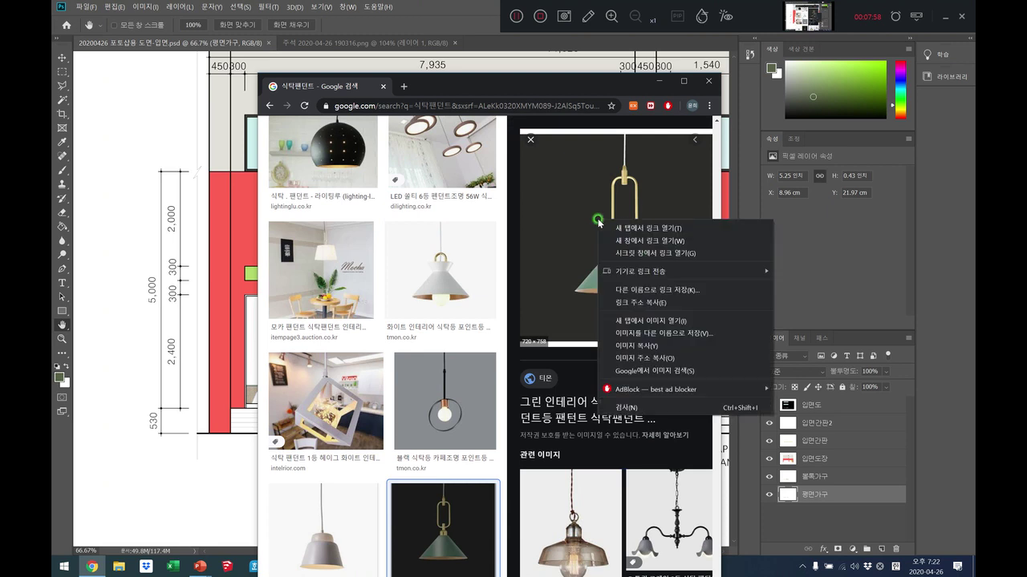
left_click(642, 333)
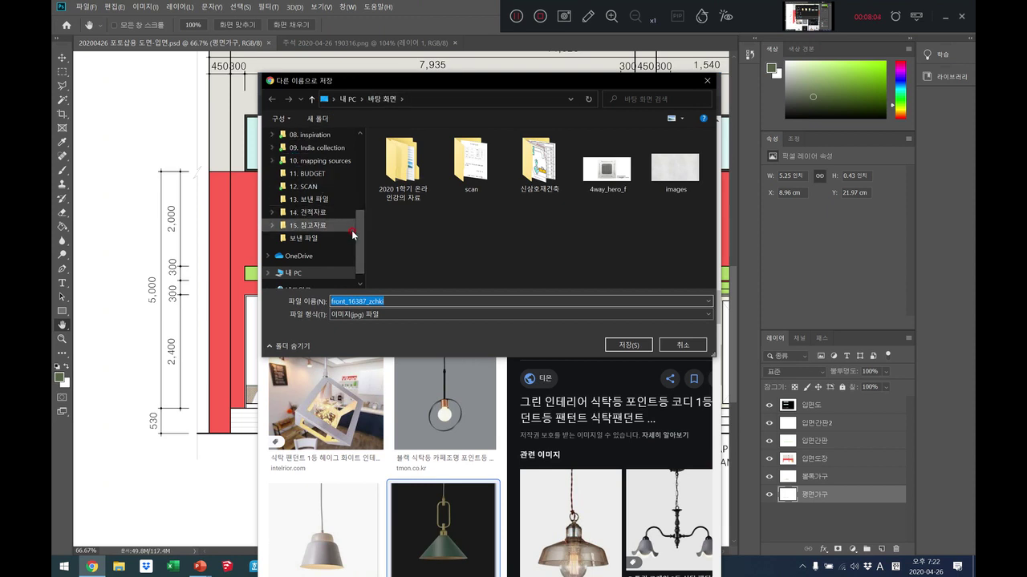
scroll(345, 185, "up", 5)
left_click(350, 157)
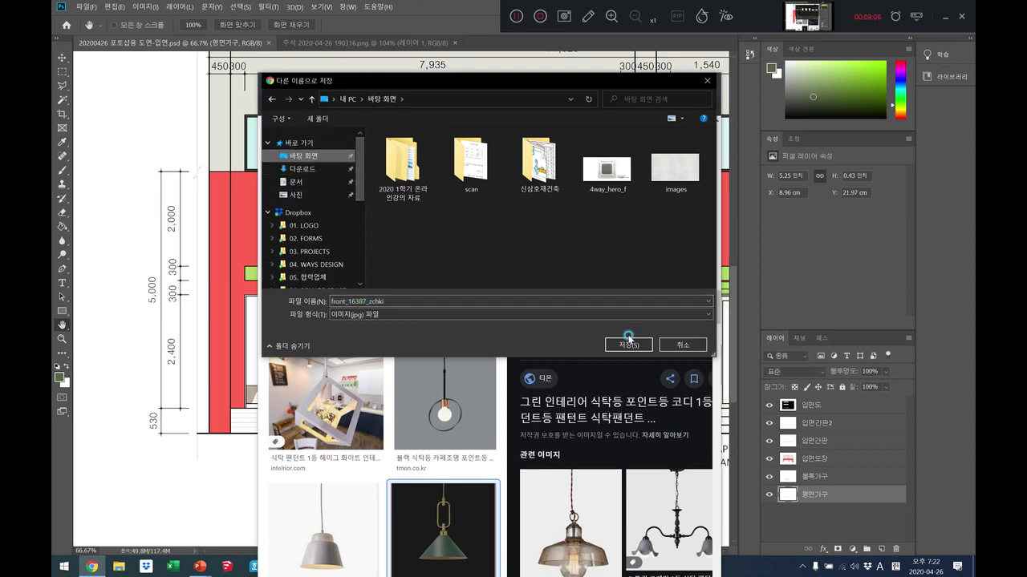
left_click(636, 347)
Return to Photoshop and open the saved lamp image front_16387_zchki from the desktop.
left_click(112, 86)
left_click(100, 8)
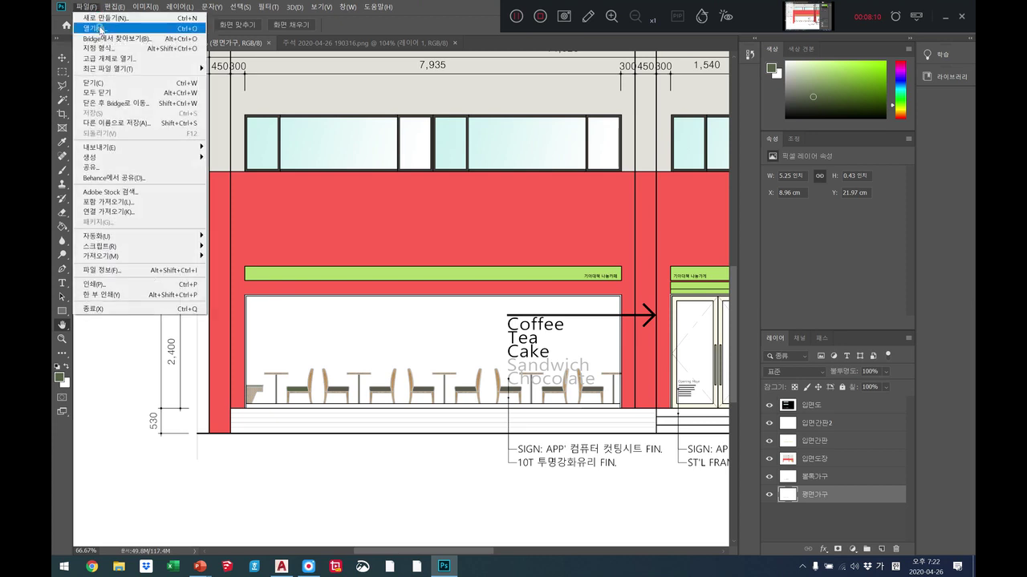
left_click(101, 29)
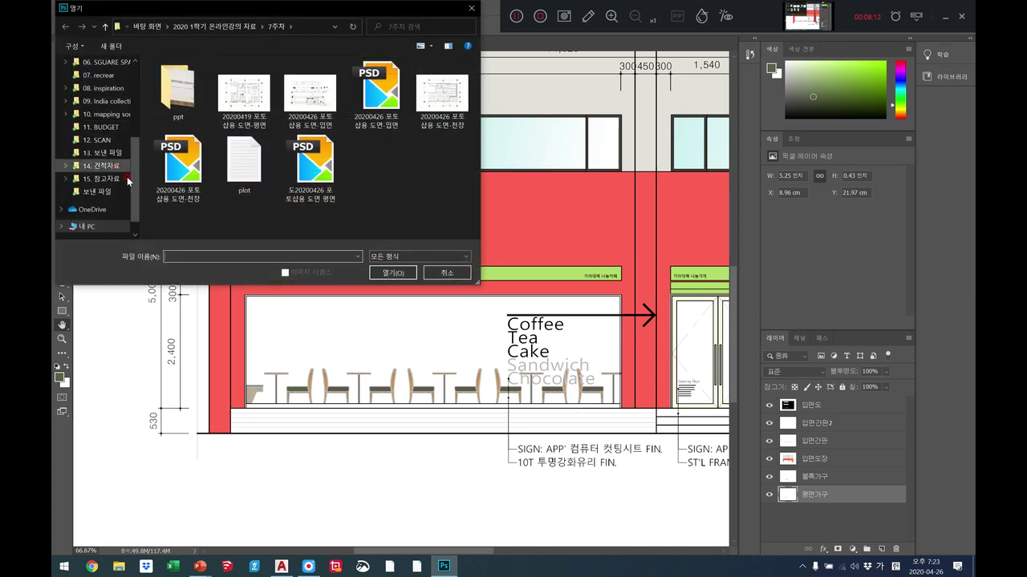
left_click_drag(135, 180, 131, 93)
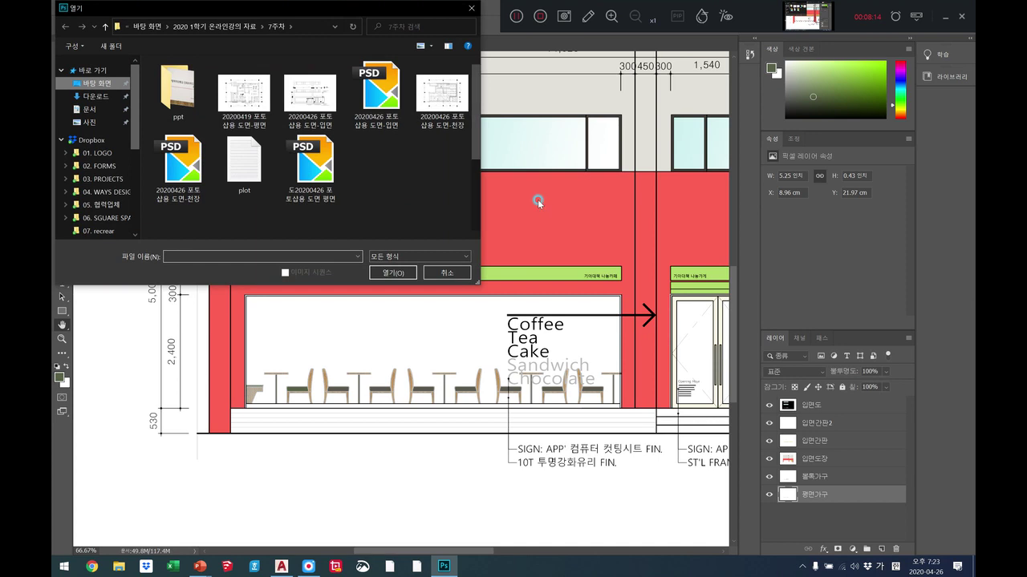
left_click(97, 83)
left_click(178, 164)
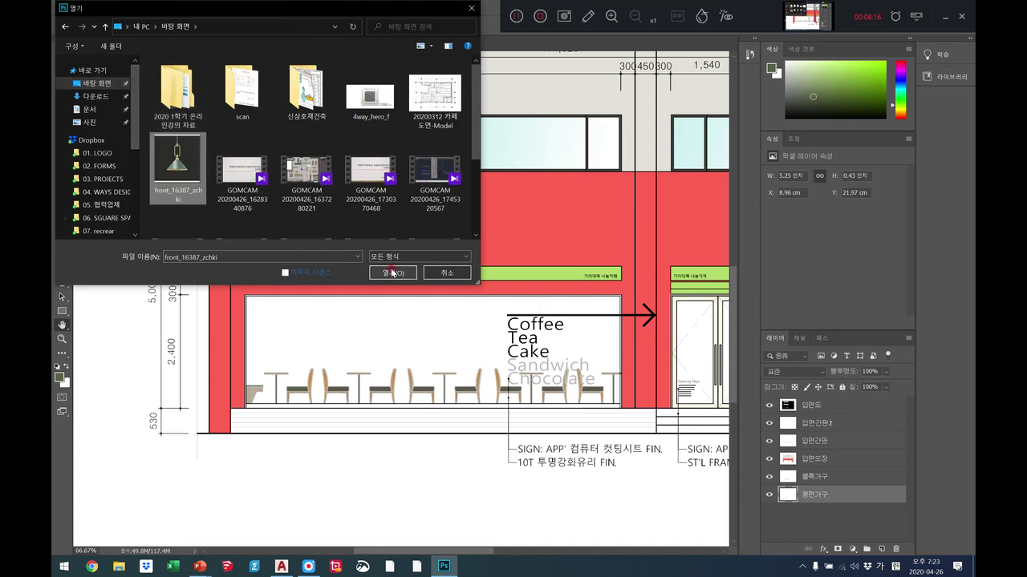
left_click(392, 273)
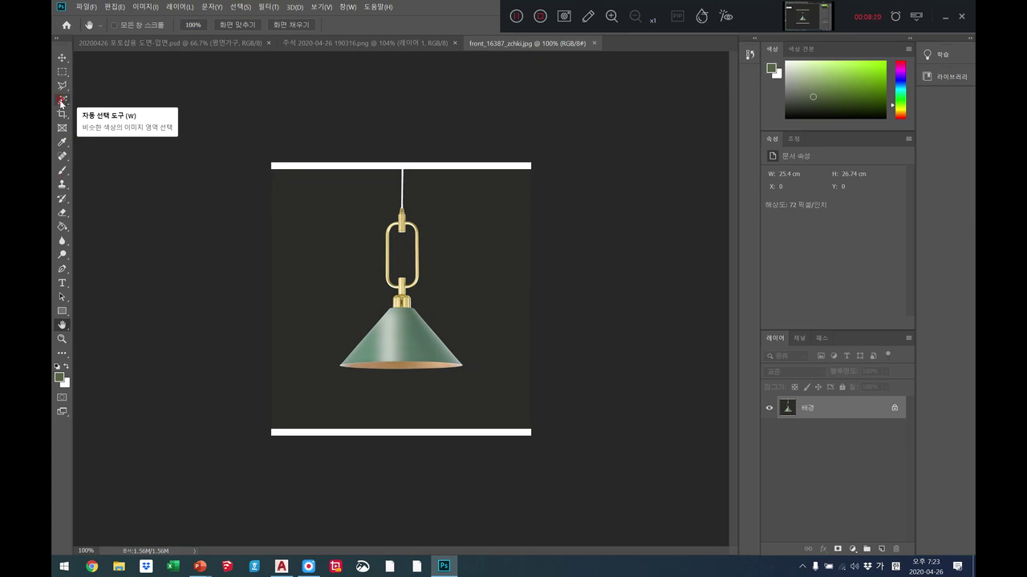
Crop the white bands off the upper and lower edges of the lamp image, to about 25.4 × 24.9 cm.
left_click(62, 114)
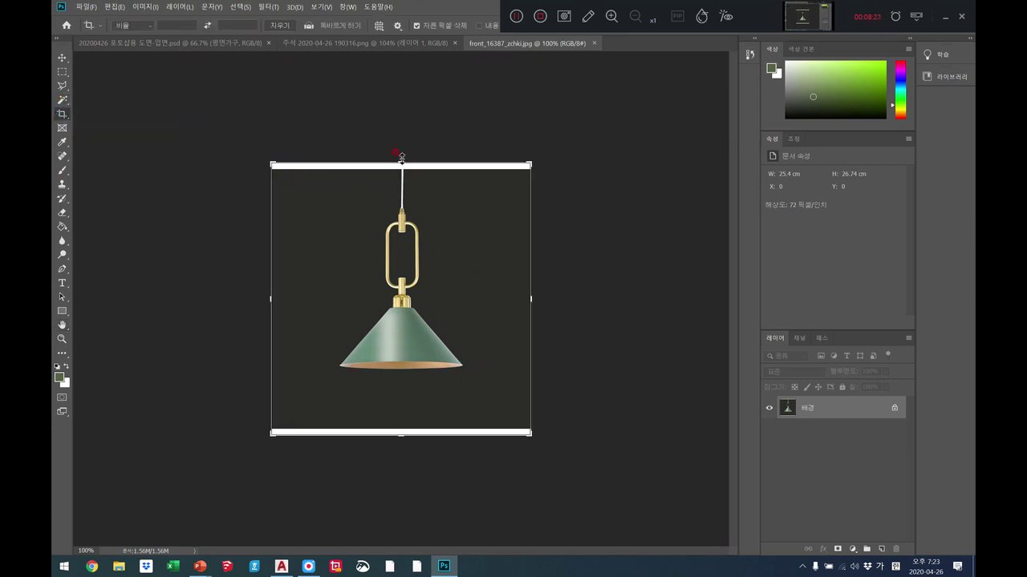
left_click_drag(401, 156, 396, 163)
mouse_move(397, 430)
left_mouse_down()
mouse_move(394, 419)
mouse_move(400, 430)
left_mouse_up()
key("Return")
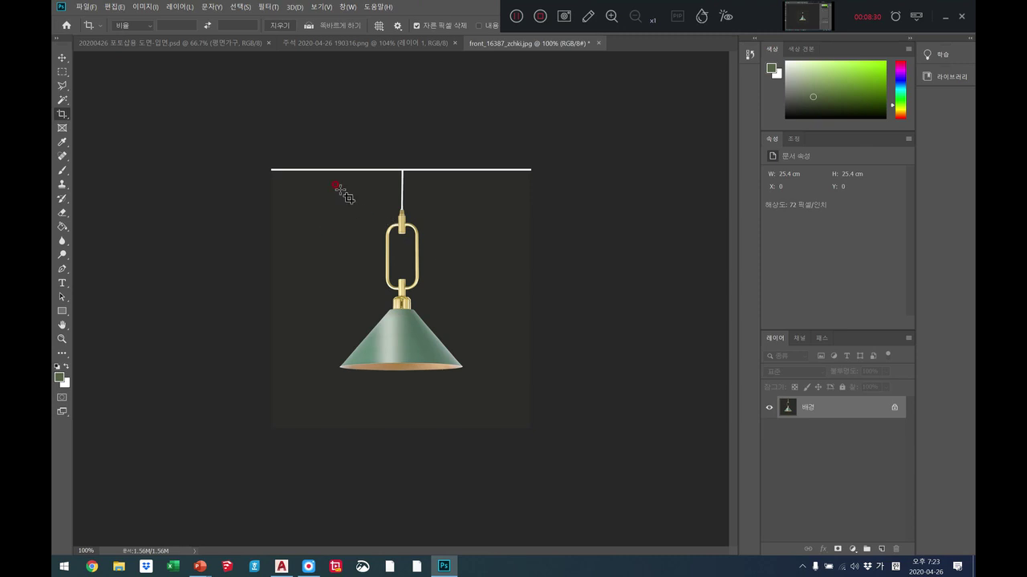
left_click(407, 168)
left_click_drag(401, 167, 401, 166)
key("Return")
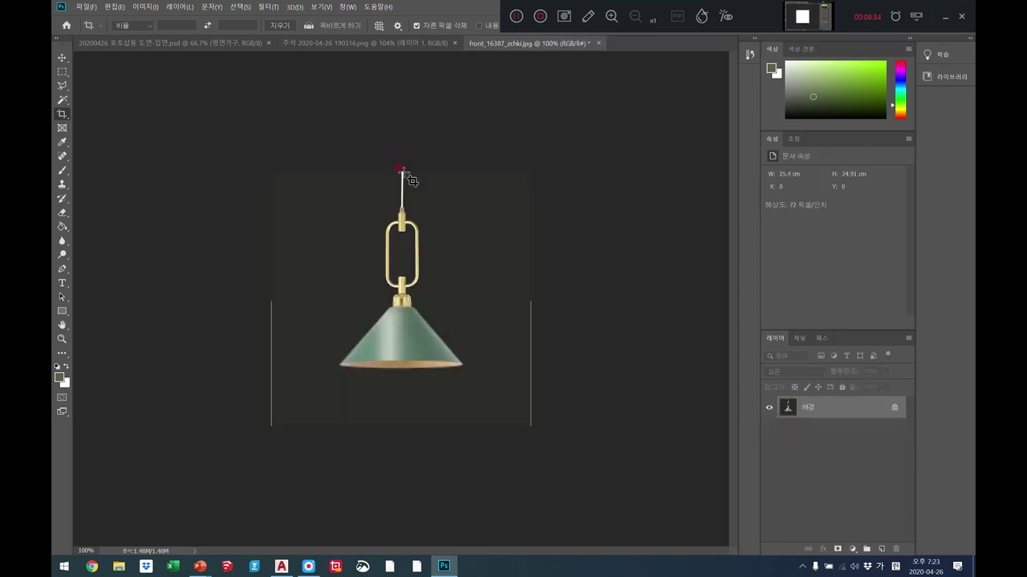
Select the dark background around the lamp and inside its gold link with the Magic Wand, then invert the selection.
left_click(61, 99)
left_click(366, 231)
left_click(406, 245, "shift")
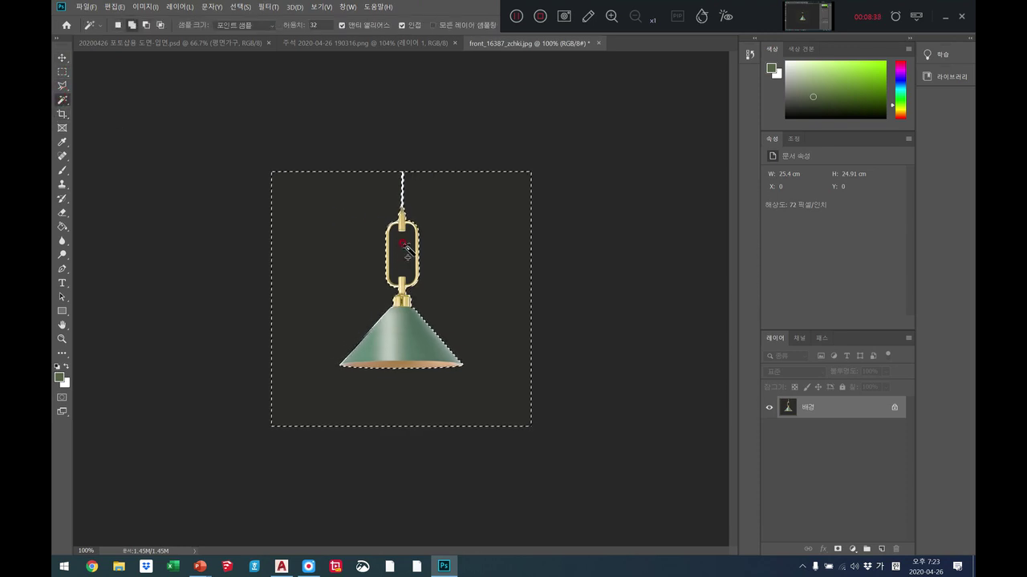
left_click(239, 6)
left_click(248, 49)
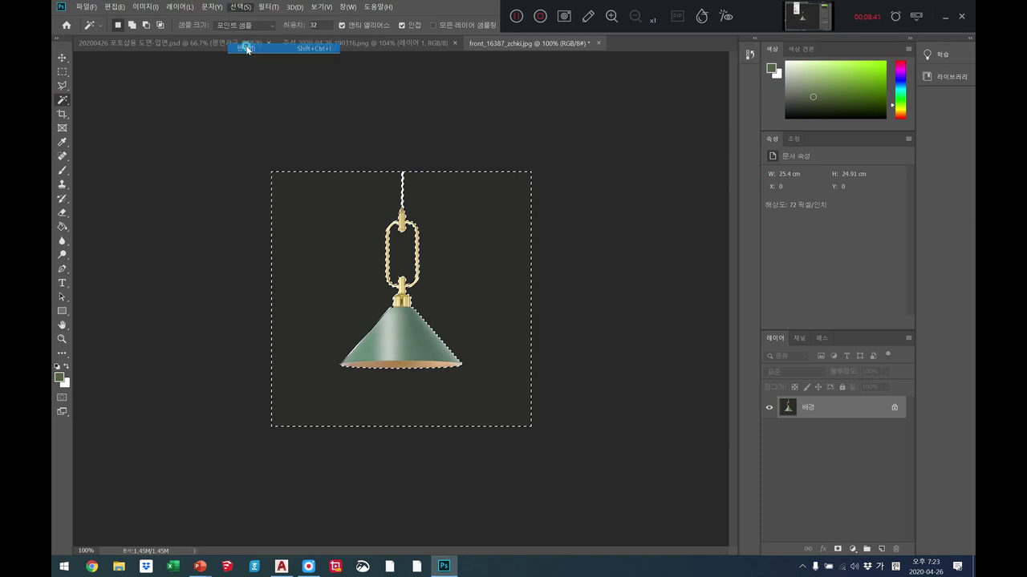
Copy the selected lamp into the elevation drawing at the left end of the café window and bring its layer above 입면도.
left_click(62, 58)
mouse_move(400, 335)
left_mouse_down()
mouse_move(270, 96)
mouse_move(217, 41)
mouse_move(190, 44)
mouse_move(294, 316)
left_mouse_up()
key("shift+Down")
key("shift+Down")
key("shift+Down")
key("shift+Down")
key("shift+Down")
key("shift+Down")
key("shift+Down")
key("shift+Down")
key("shift+Down")
key("shift+Down")
key("shift+Down")
key("shift+Down")
key("shift+Down")
key("shift+Down")
key("shift+Down")
key("shift+Down")
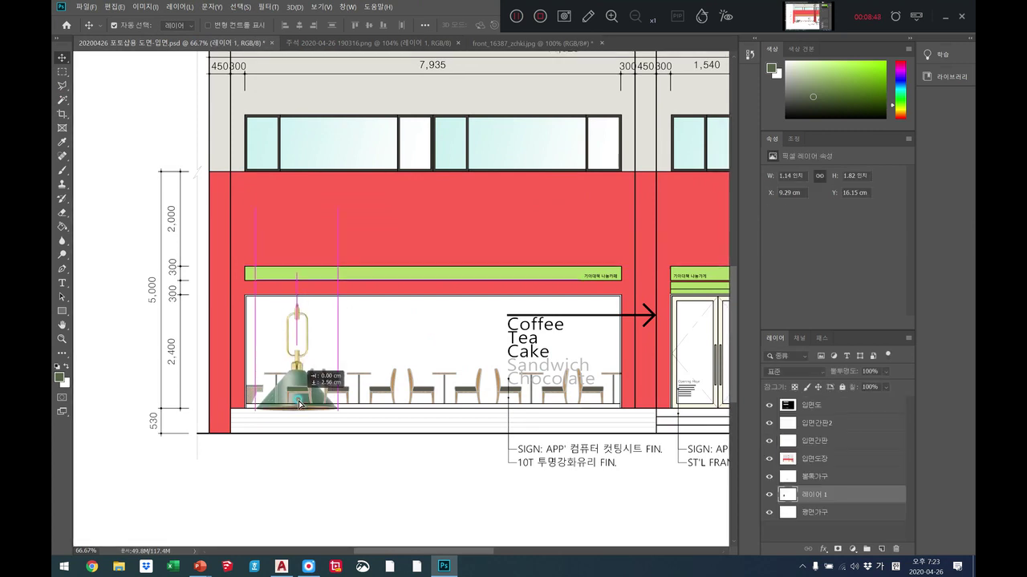
left_click_drag(824, 495, 823, 396)
left_click(297, 335)
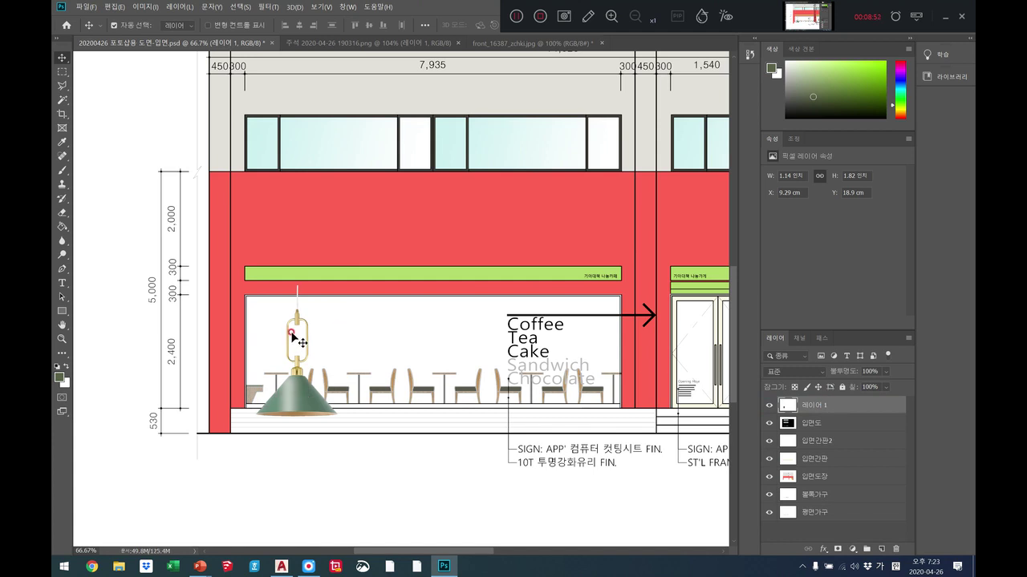
Scale the pendant lamp down to about 0.22 × 0.45 inches, placed in the café window above the leftmost table.
left_click(63, 339)
left_click(473, 404)
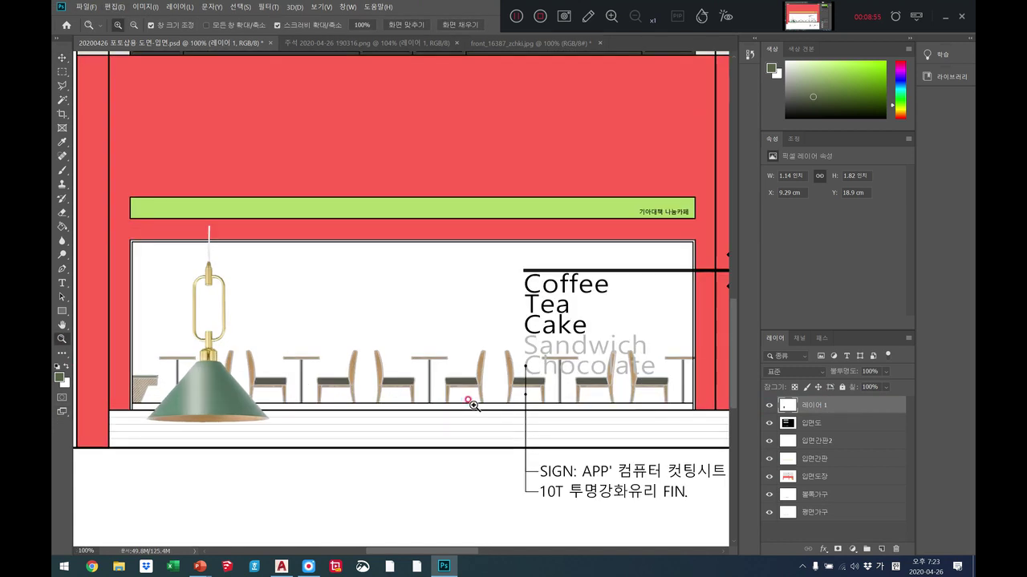
left_click(118, 7)
mouse_move(176, 239)
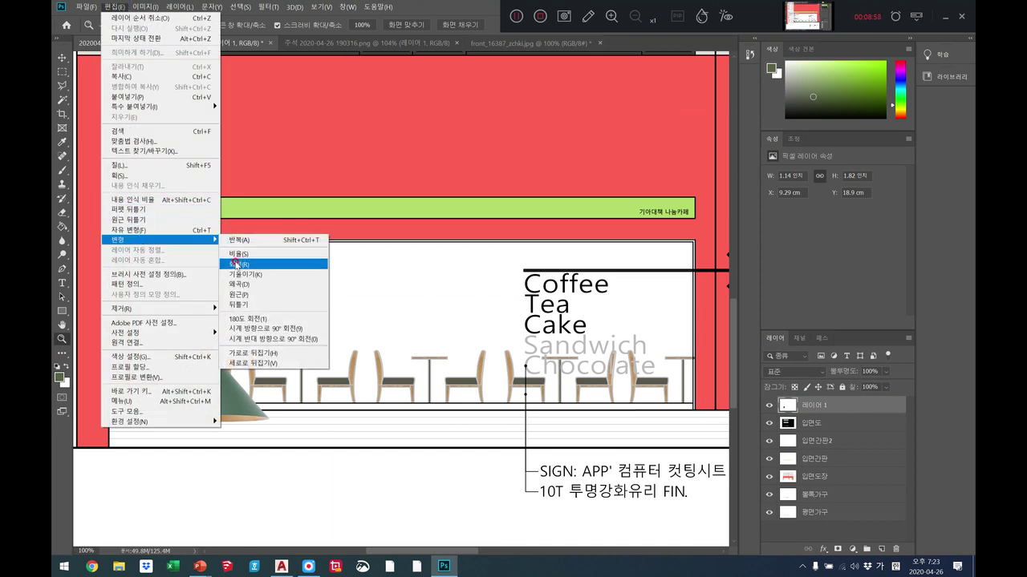
left_click(235, 255)
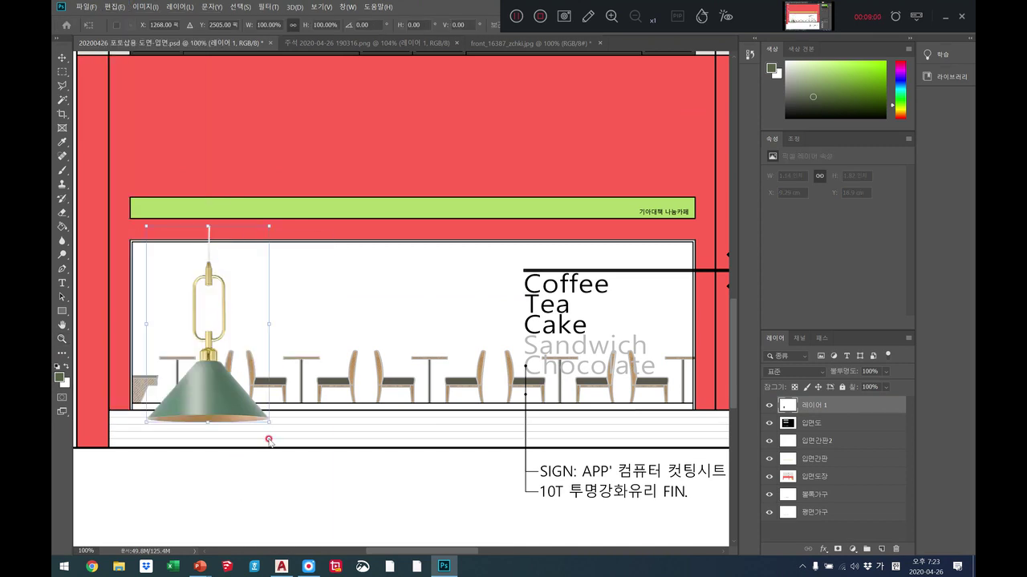
left_click_drag(267, 420, 180, 293)
left_click(60, 59)
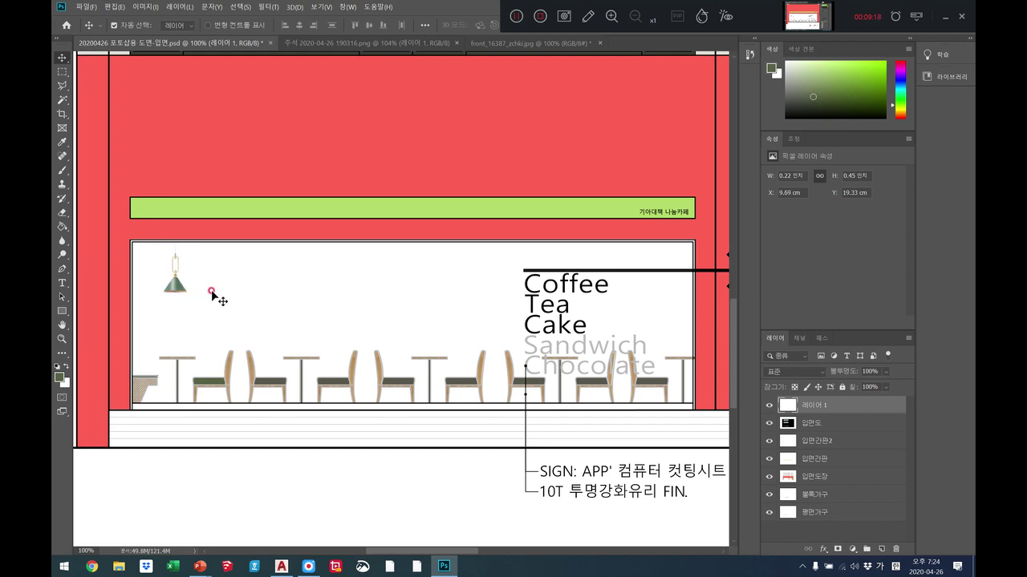
Copy the pendant lamp across the café window above the other four tables and move its layer just below 입면간판2.
left_click(178, 286)
left_click(236, 311)
left_click(62, 71)
left_click_drag(146, 233, 201, 303)
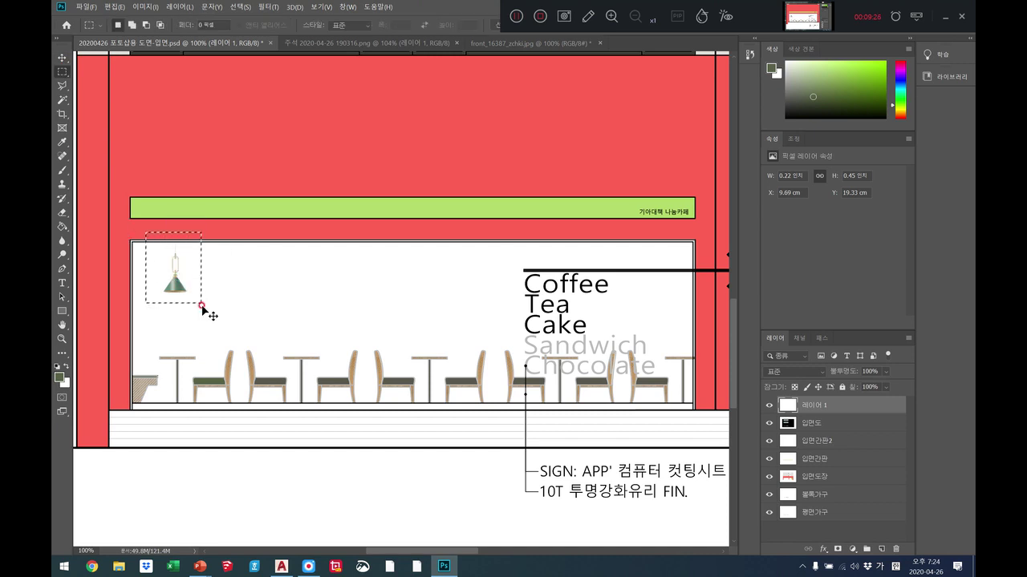
left_click_drag(181, 289, 679, 314)
left_click_drag(810, 406, 812, 444)
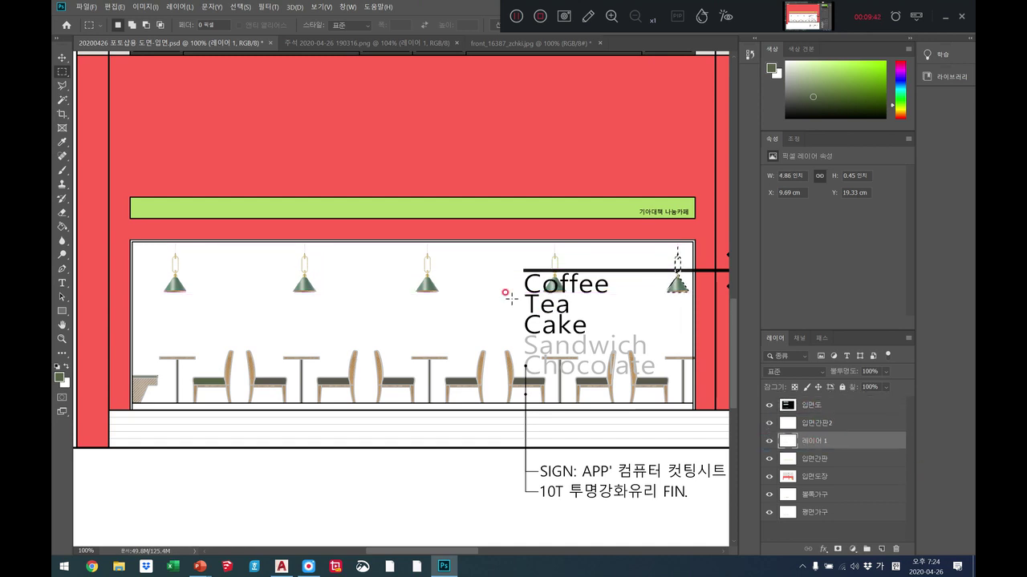
Move all five pendant lamps down together by about 0.41 cm in the café window, then deselect them.
left_click(678, 322)
left_click_drag(157, 239, 695, 325)
key("v")
left_click_drag(235, 273, 234, 287)
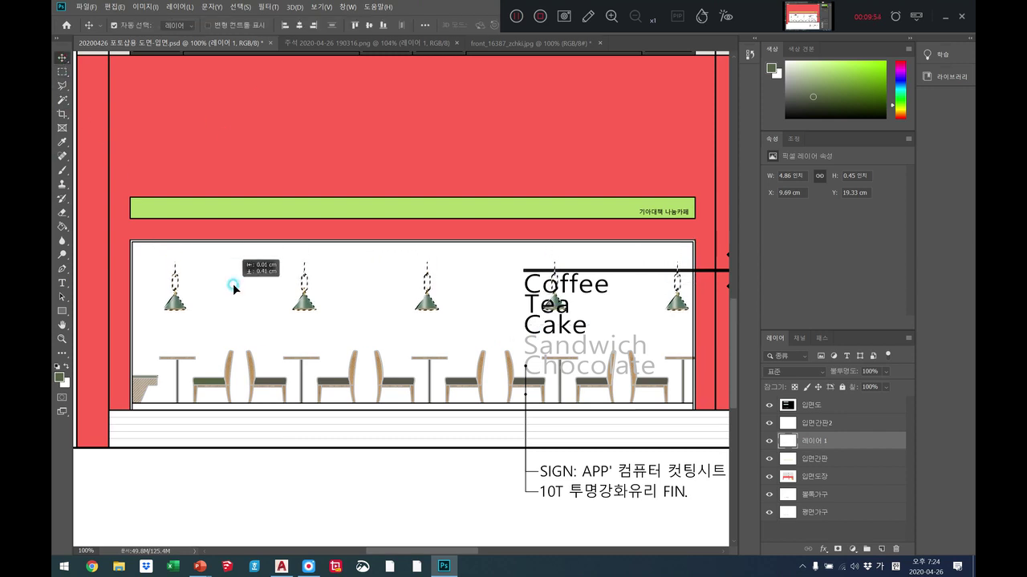
key("ctrl+d")
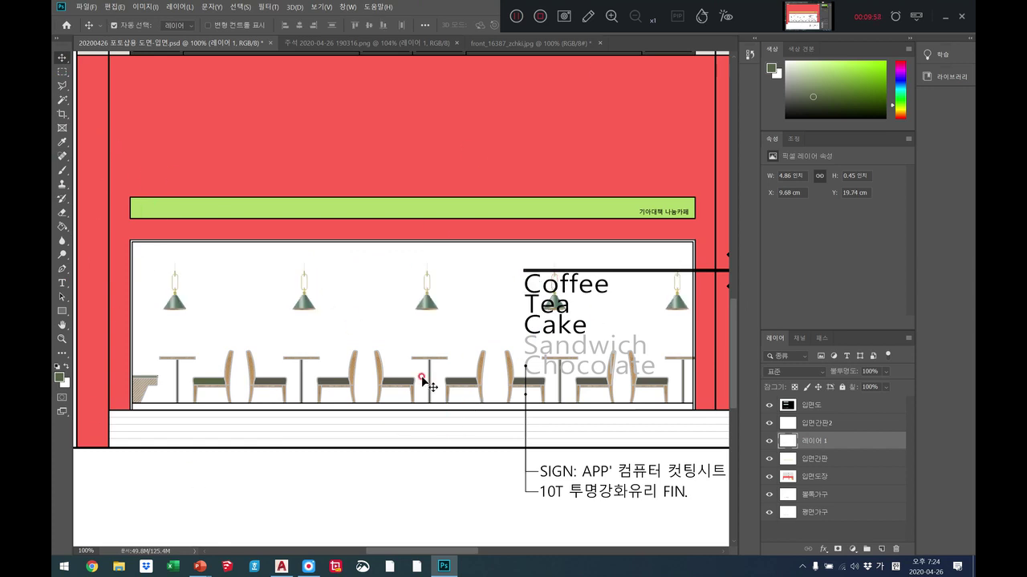
Rename the pendant lamp layer as 조명.
double_click(818, 438)
type("조명")
key("Return")
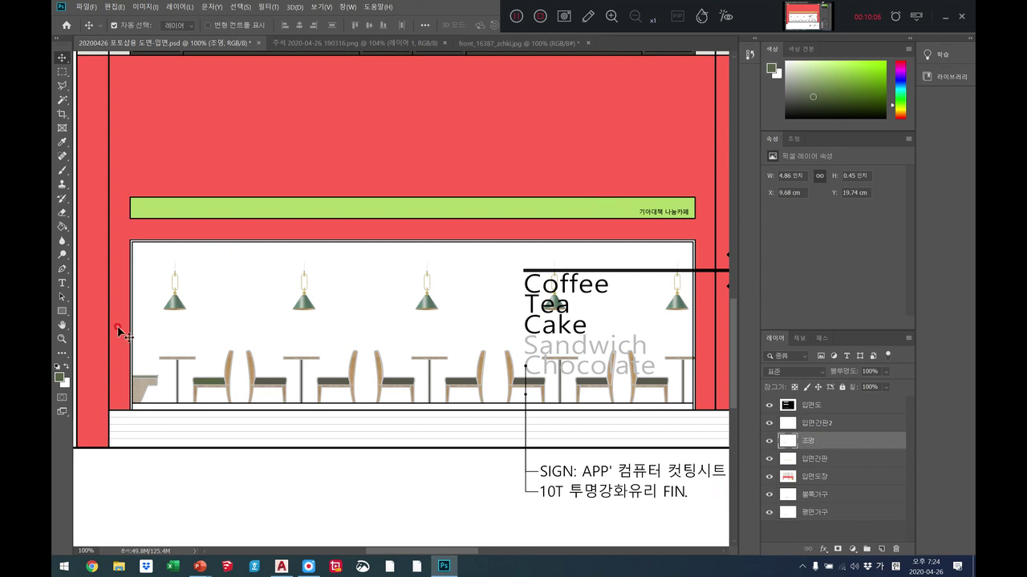
On the 입면도장 layer, select the deck and steps band beneath both storefronts and fill it with the dark wood plank pattern.
left_click(61, 339)
right_click(305, 320)
left_click(313, 329)
left_click(313, 329)
left_click(360, 412)
left_click(357, 419)
left_click(375, 465)
right_click(329, 446)
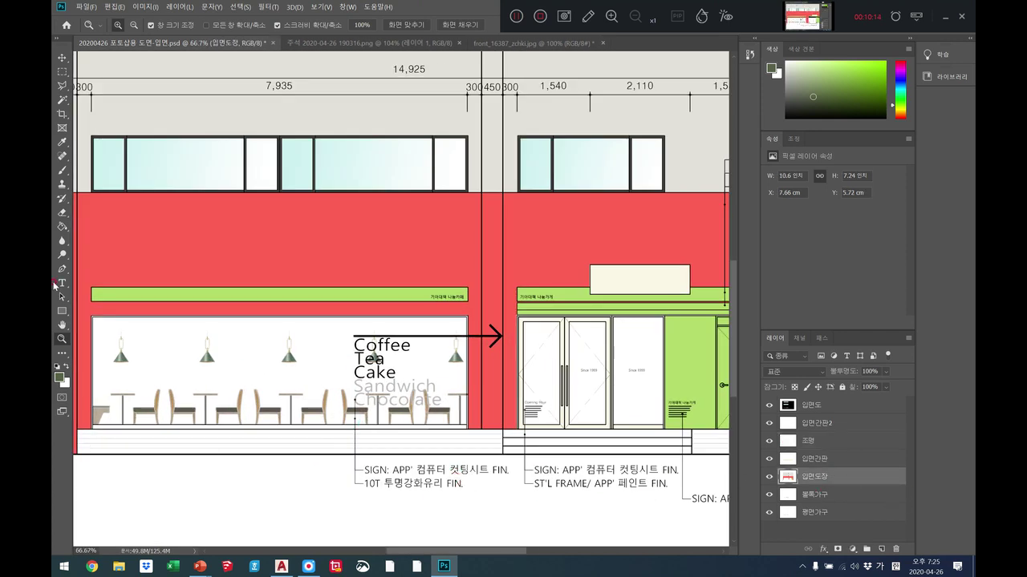
left_click(63, 71)
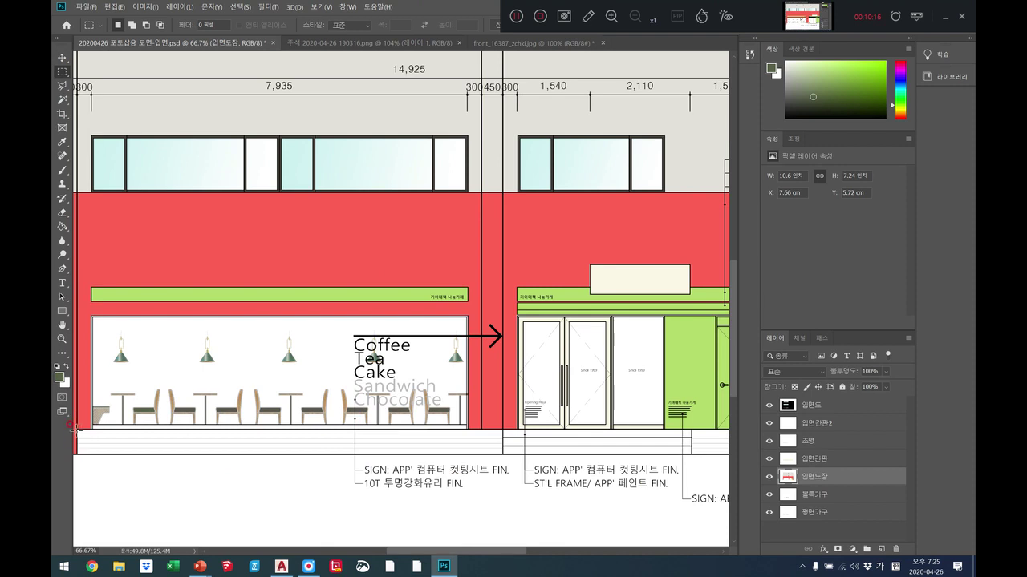
left_click_drag(95, 444, 579, 455)
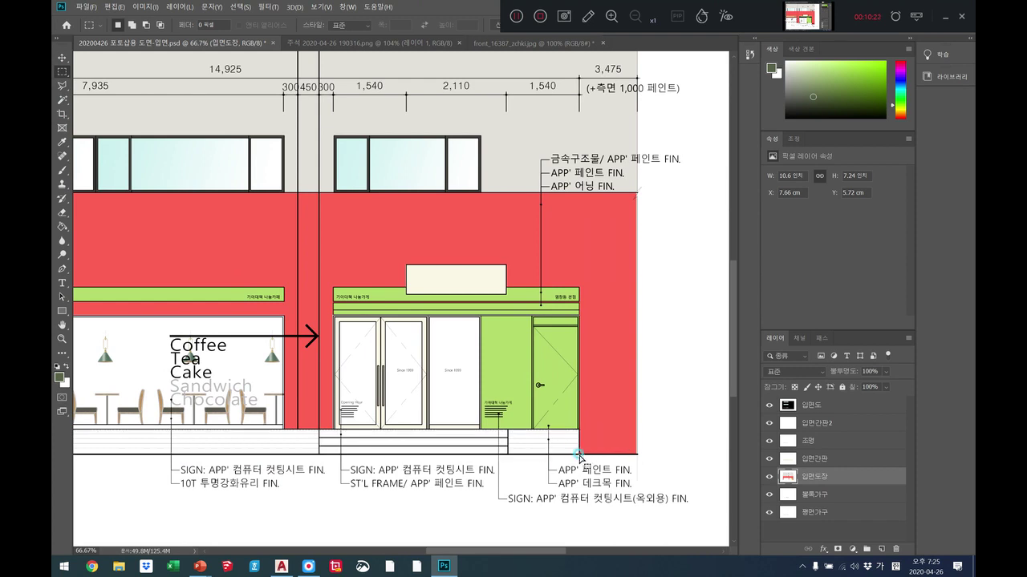
left_click(113, 7)
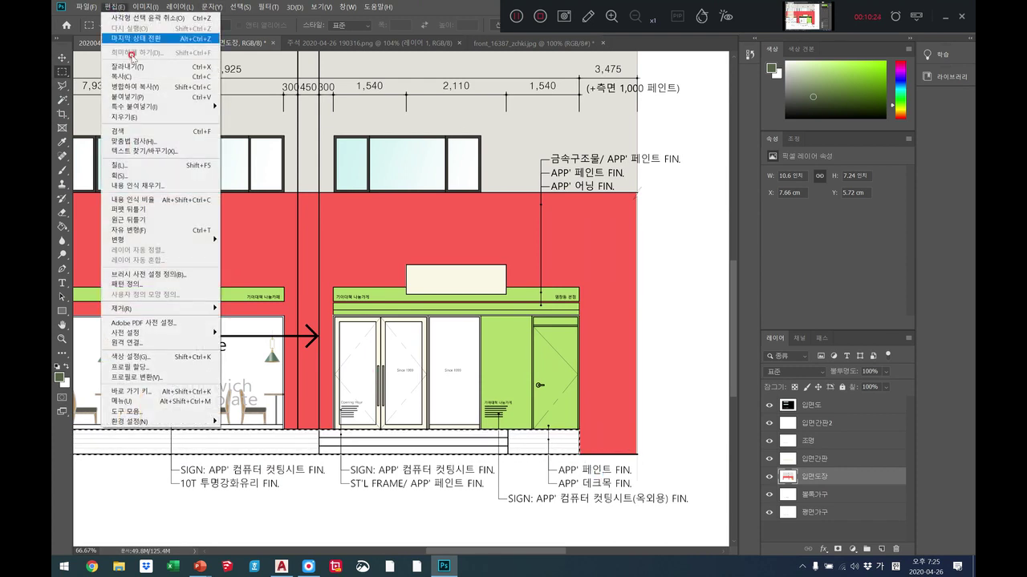
left_click(128, 166)
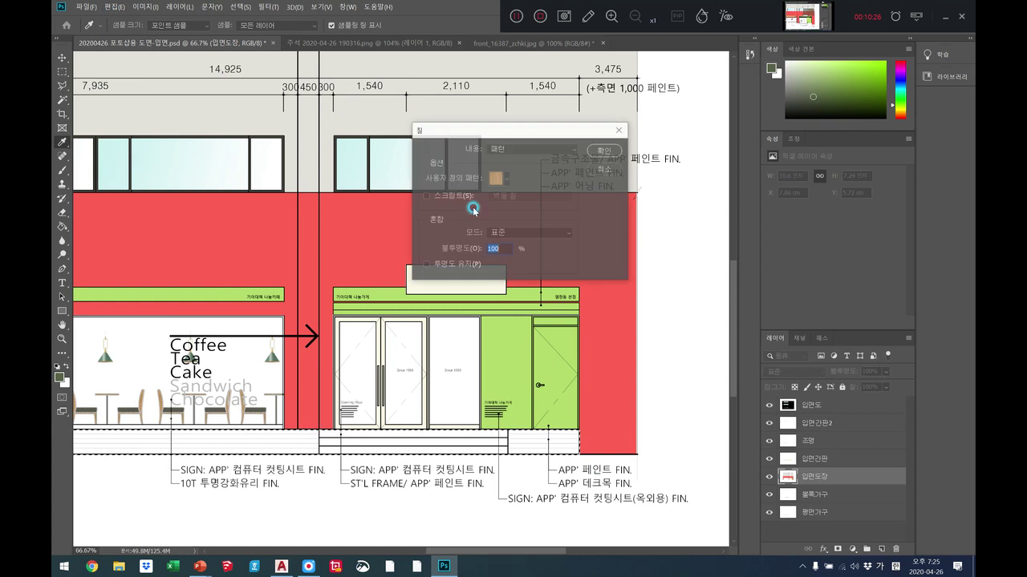
left_click(506, 179)
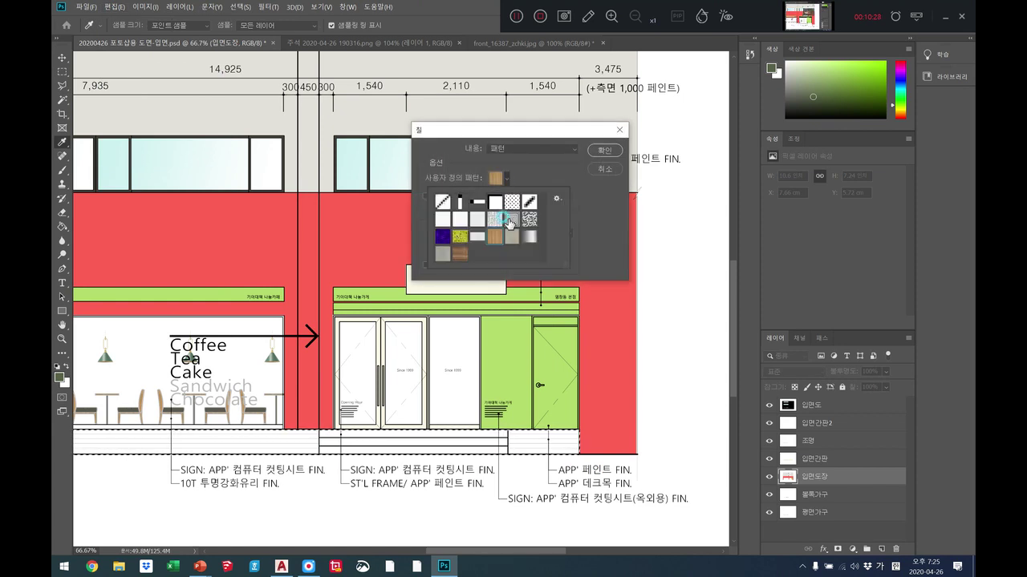
left_click(465, 250)
left_click(611, 150)
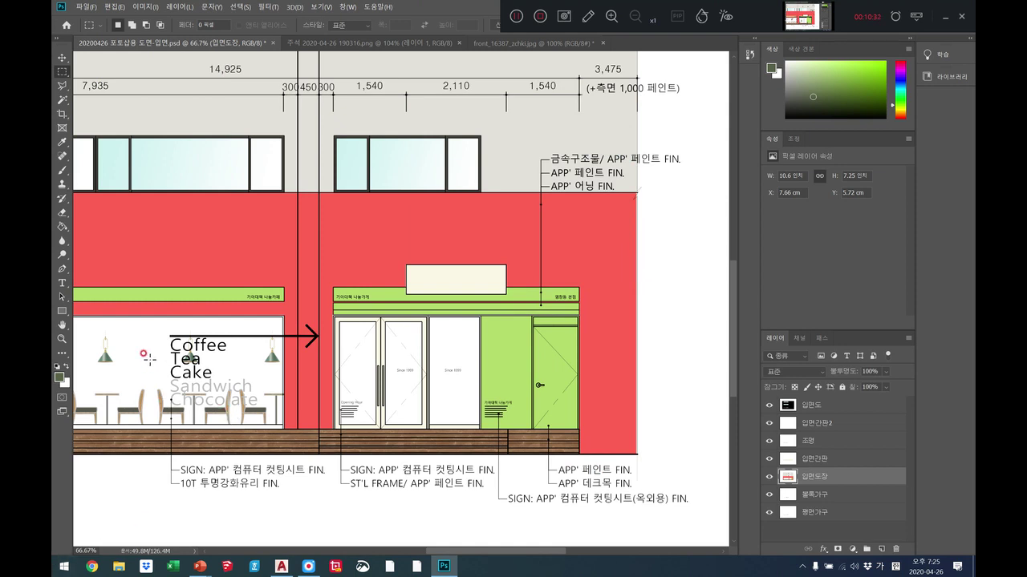
left_click(63, 339)
right_click(337, 351)
left_click(353, 363)
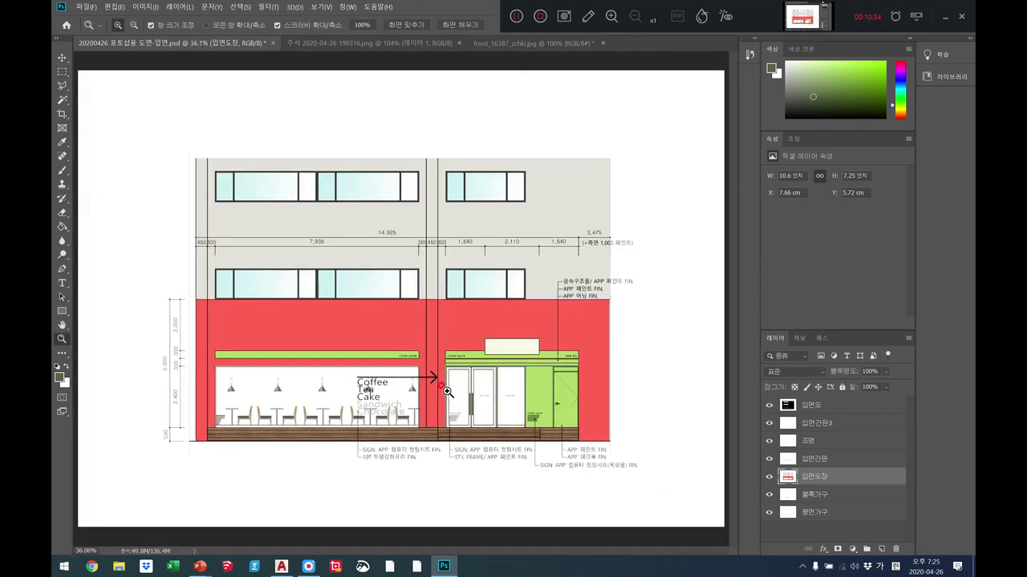
left_click(447, 392)
left_click(446, 392)
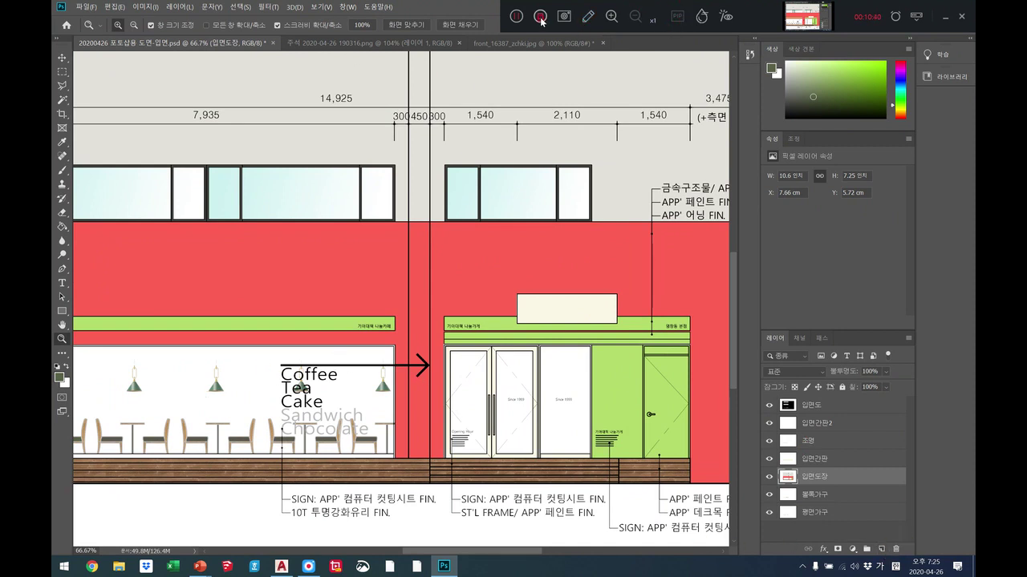
left_click(609, 17)
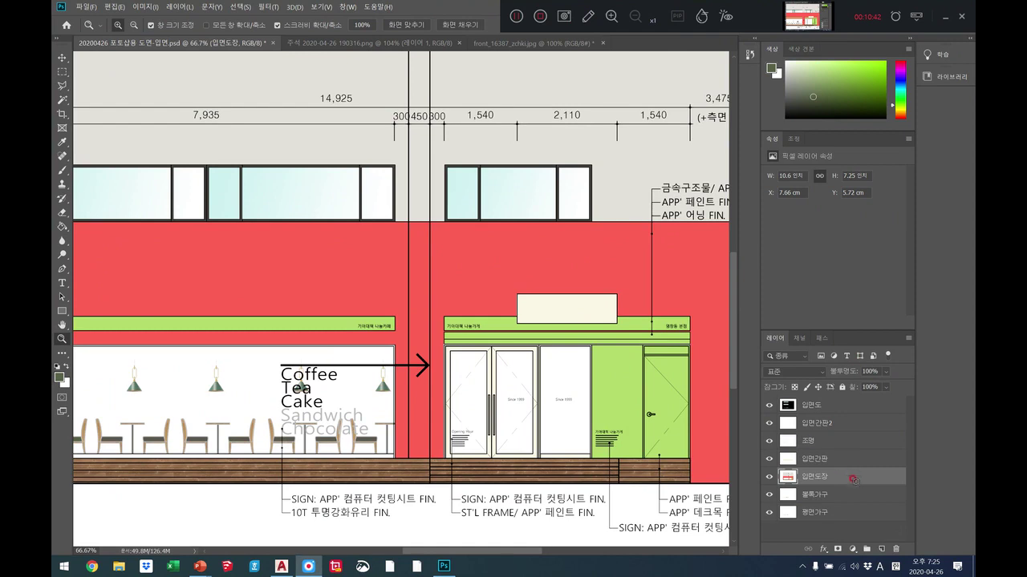
Create a new layer above 입면도장, name it 유리, and move it directly below the 입면도 layer.
left_click(855, 471)
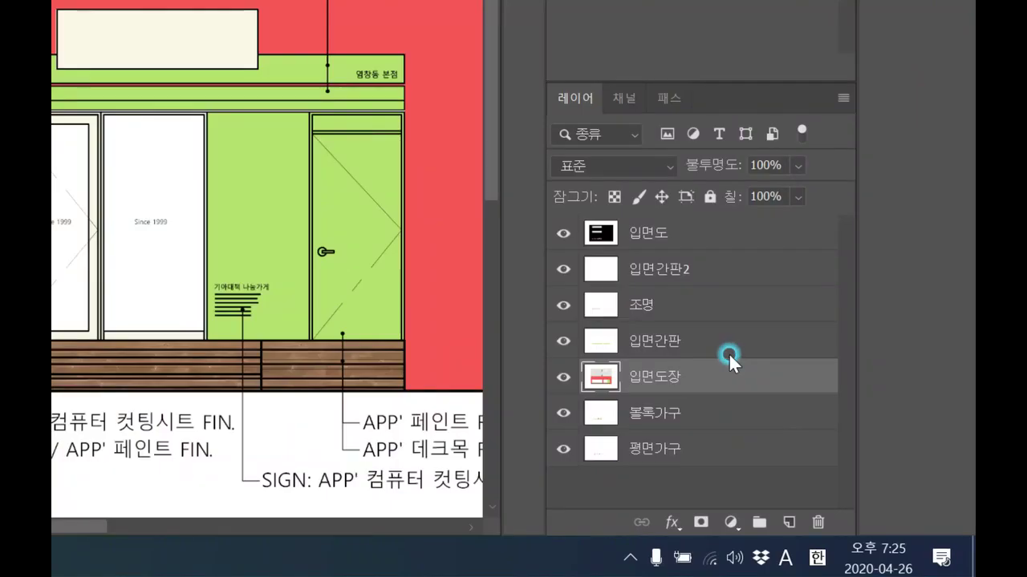
left_click(788, 522)
double_click(649, 375)
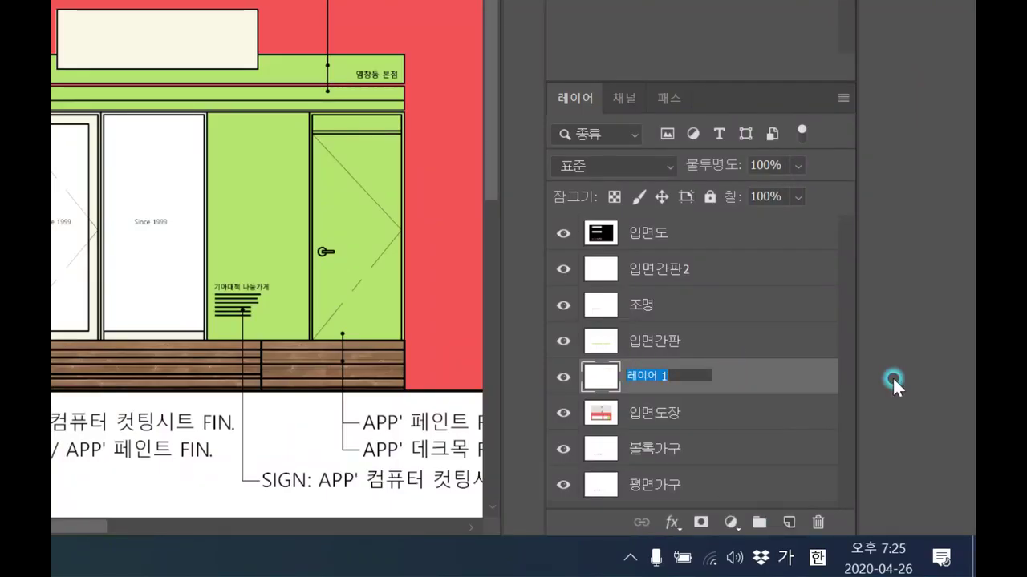
type("ㅇ")
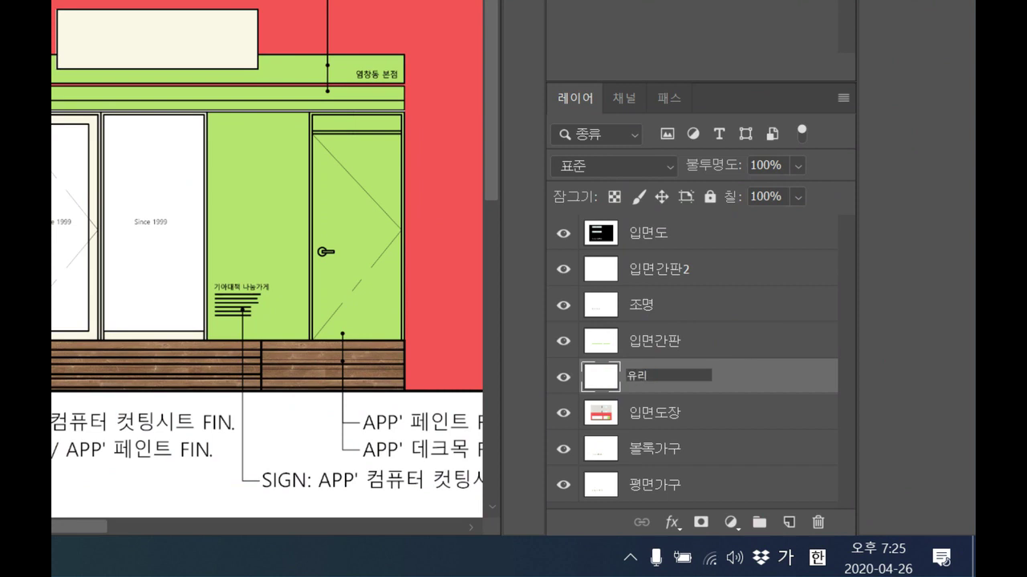
left_click(799, 378)
left_click(564, 271)
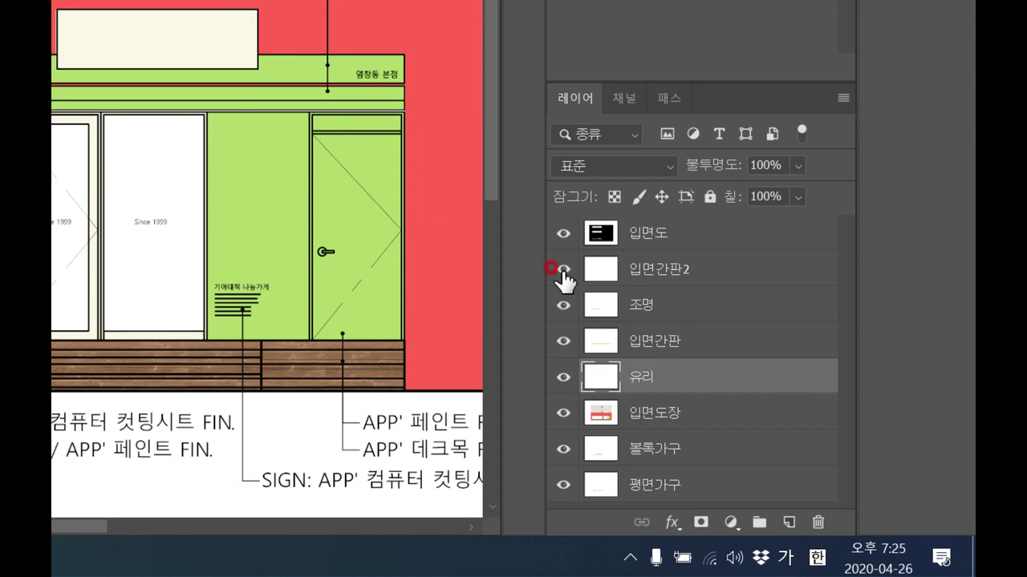
left_click_drag(664, 361, 680, 242)
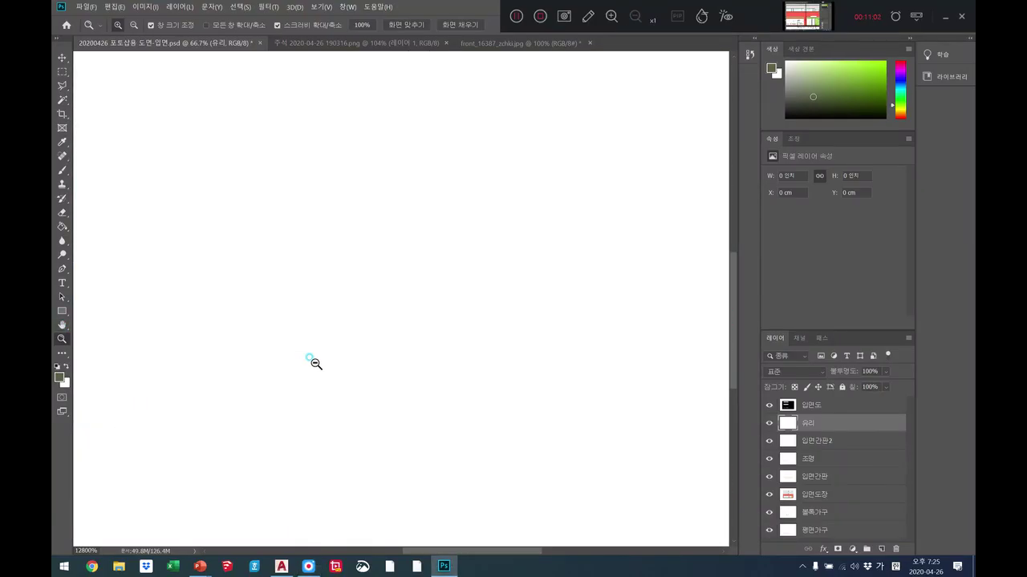
Select the café window's glass area and fill it on the 유리 layer with a diagonal light cyan-to-white gradient.
left_click_drag(142, 380, 314, 361)
right_click(382, 356)
left_click(384, 357)
key("h")
left_click(62, 338)
left_click_drag(243, 374, 252, 374)
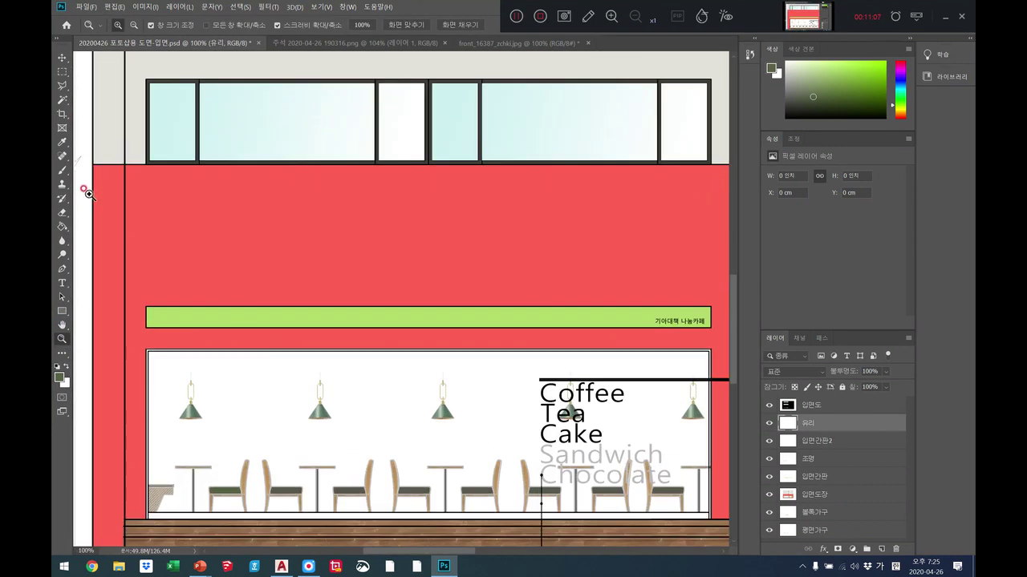
left_click(61, 73)
left_click_drag(147, 351, 454, 504)
left_click(151, 386)
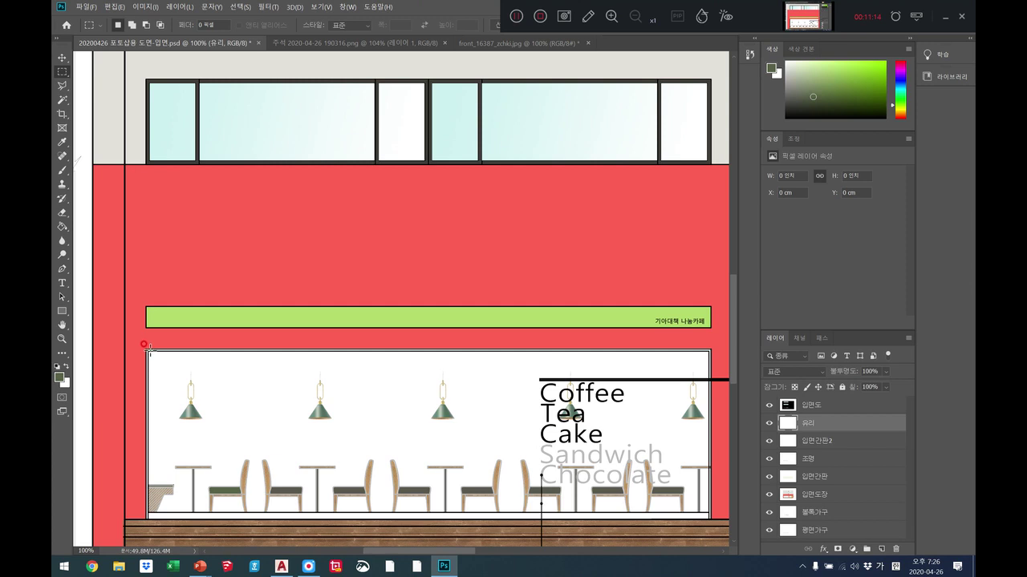
left_click_drag(146, 349, 700, 511)
left_click(61, 226)
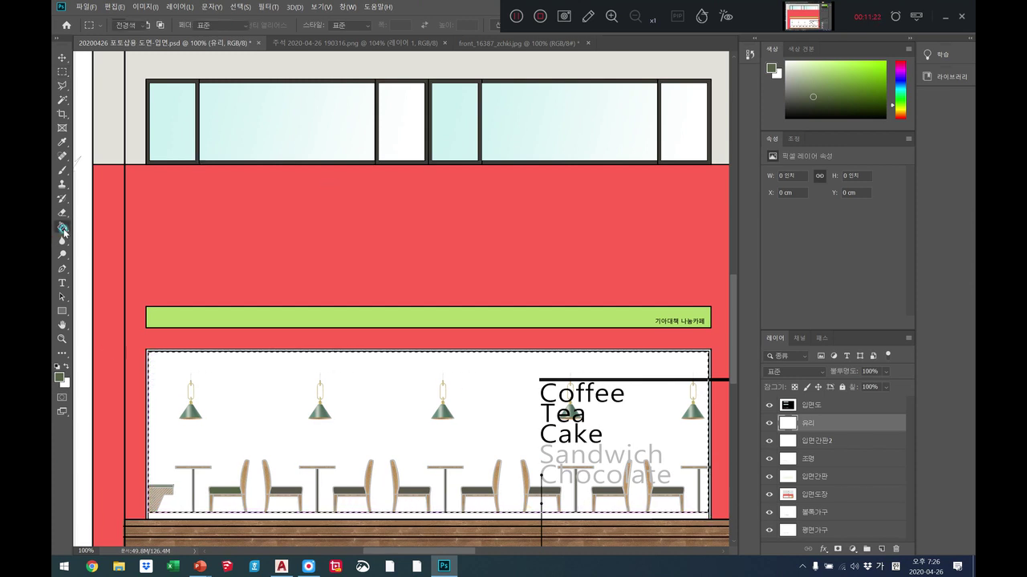
left_click(104, 225)
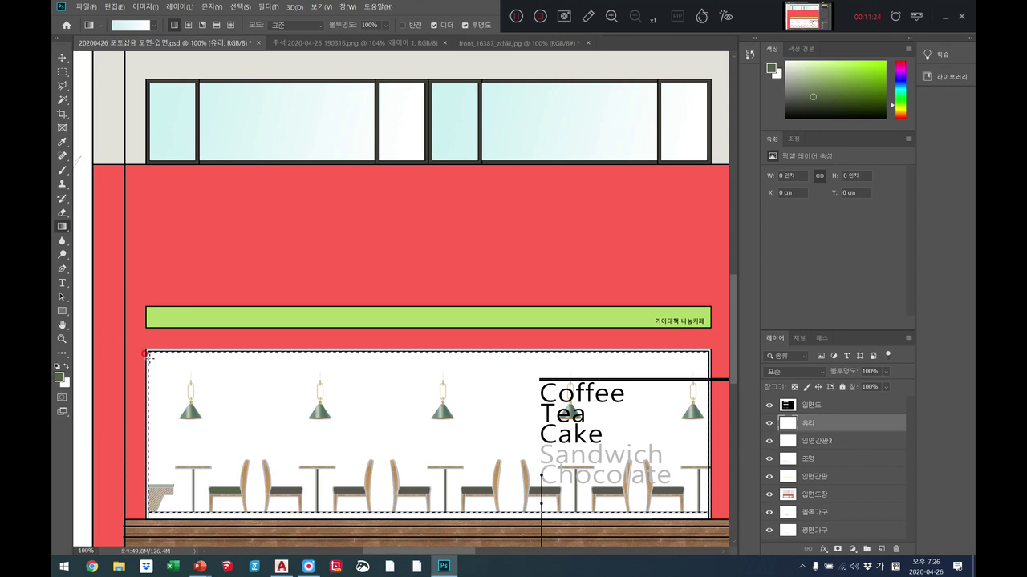
left_click_drag(326, 413, 694, 502)
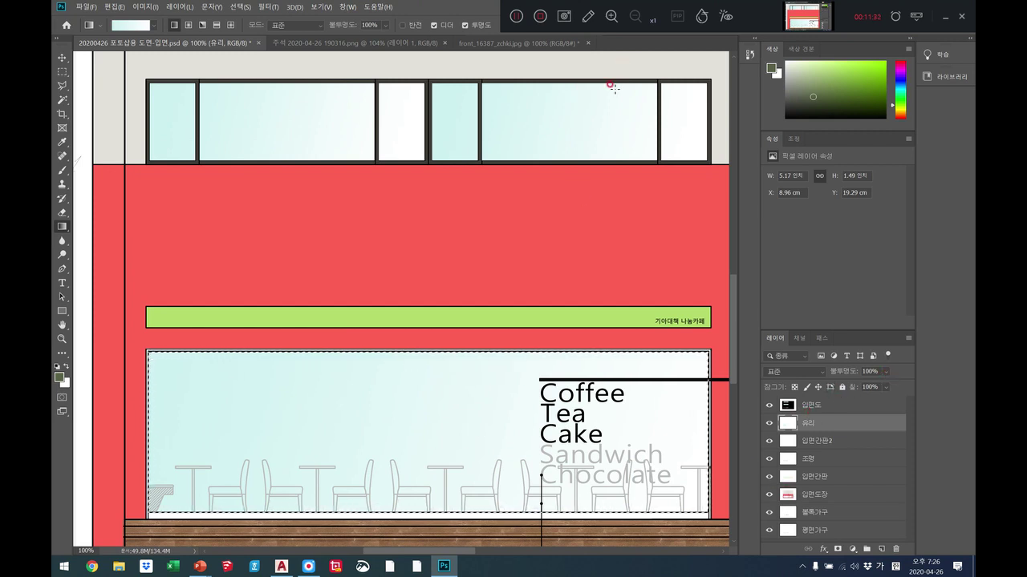
Set the 유리 layer's opacity to 50%.
key("ctrl+d")
left_click(885, 370)
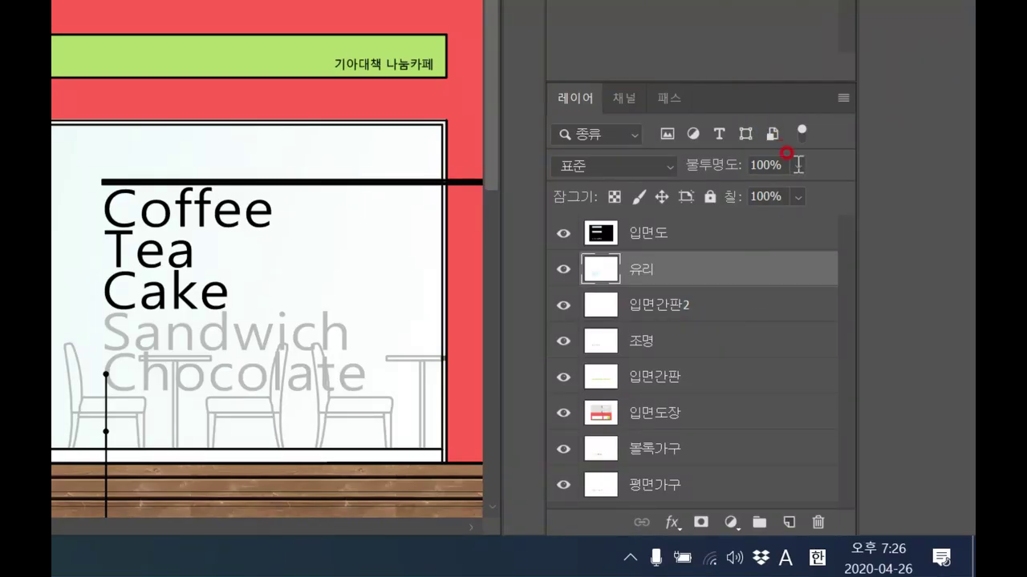
left_click(799, 165)
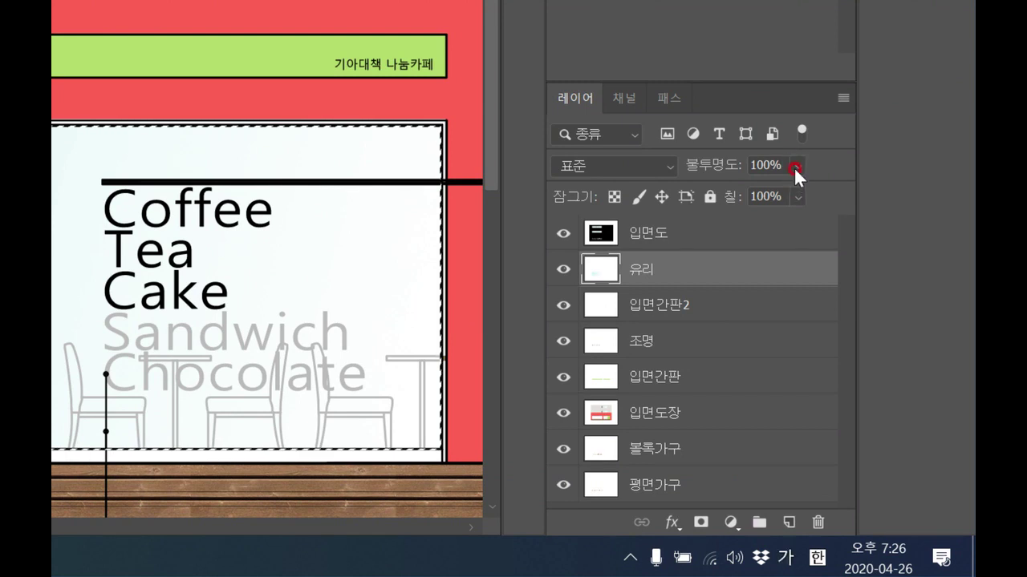
left_click_drag(743, 197, 787, 196)
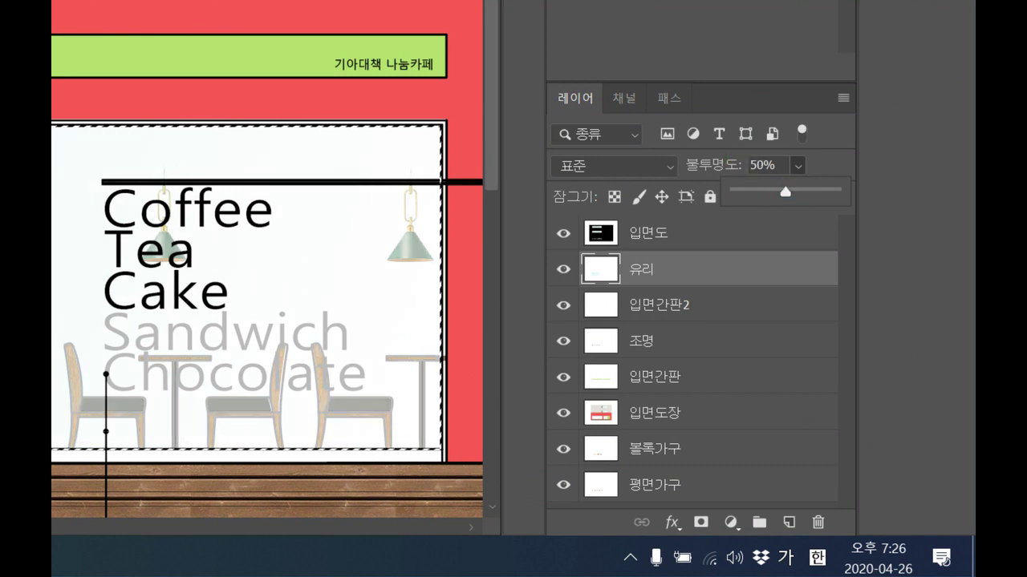
left_click(918, 126)
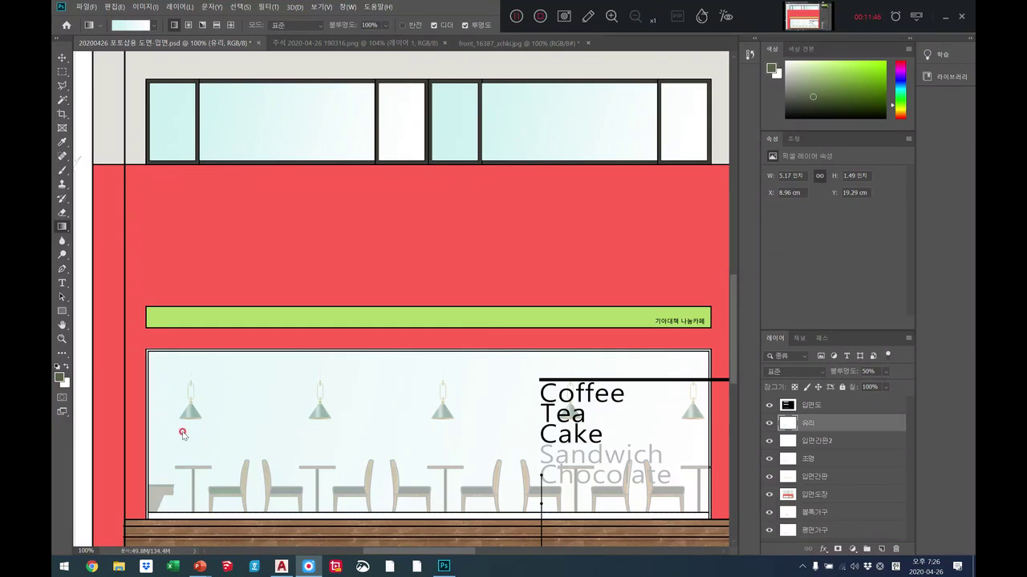
right_click(203, 360)
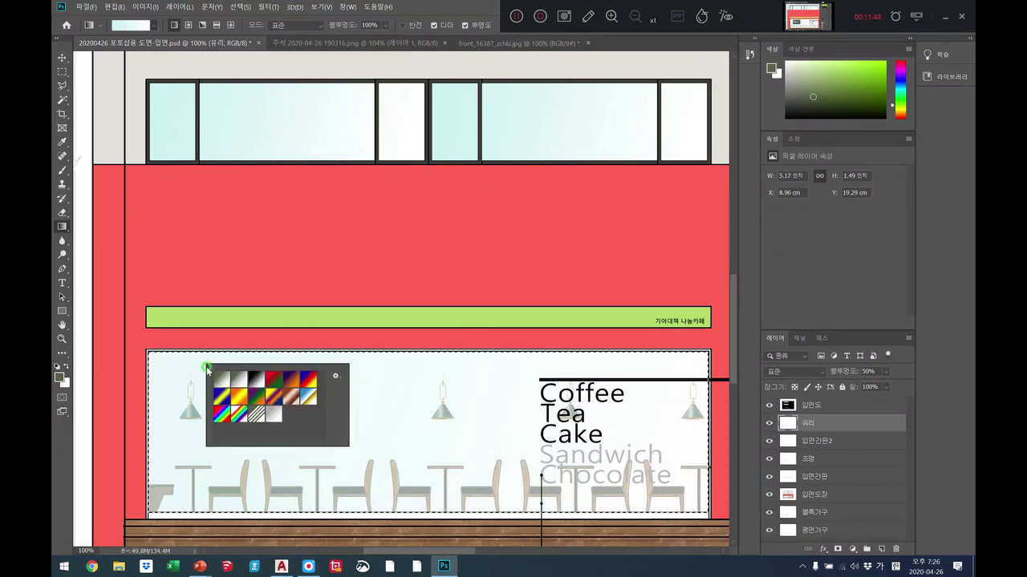
left_click(114, 274)
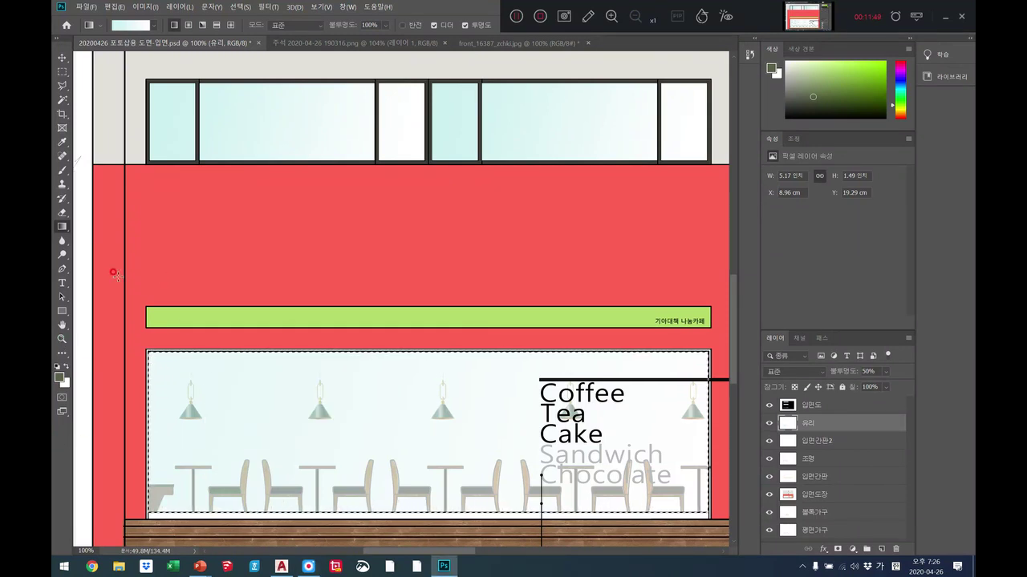
Select the rectangular glass pane of the shop entrance's left door leaf and activate the Gradient tool.
left_click(62, 339)
right_click(154, 373)
left_click(174, 378)
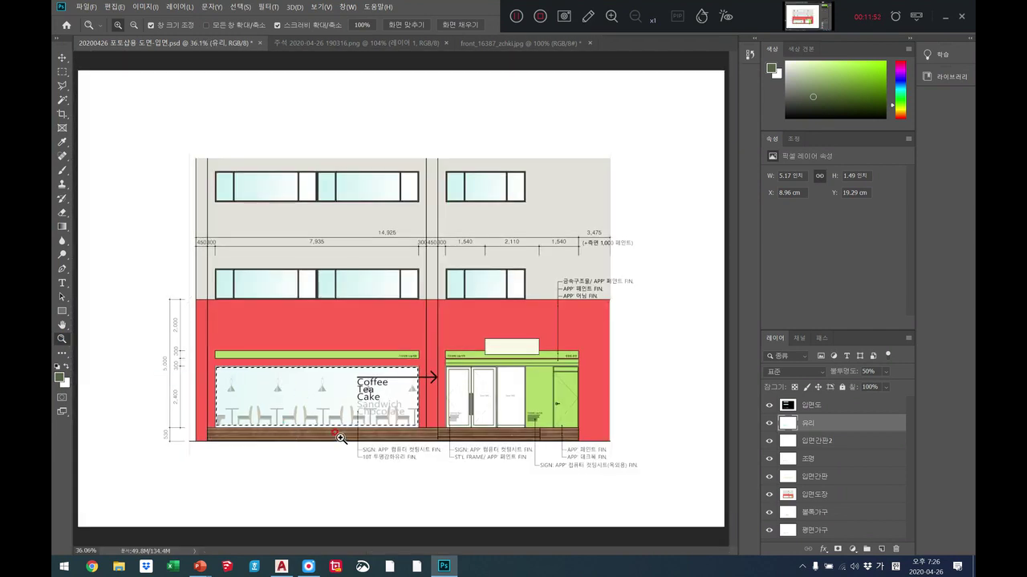
left_click(277, 405)
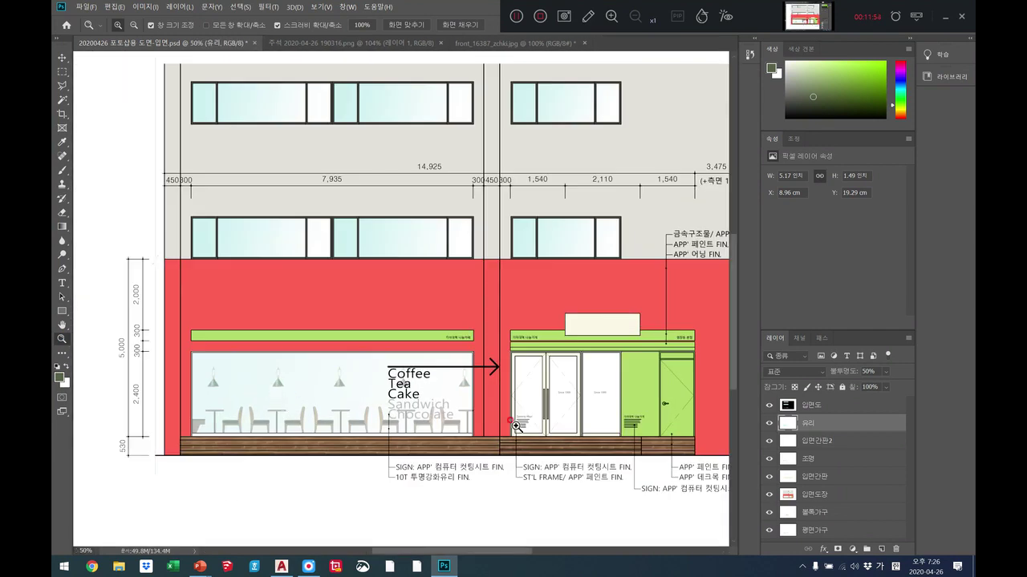
left_click(569, 406)
left_click(570, 406)
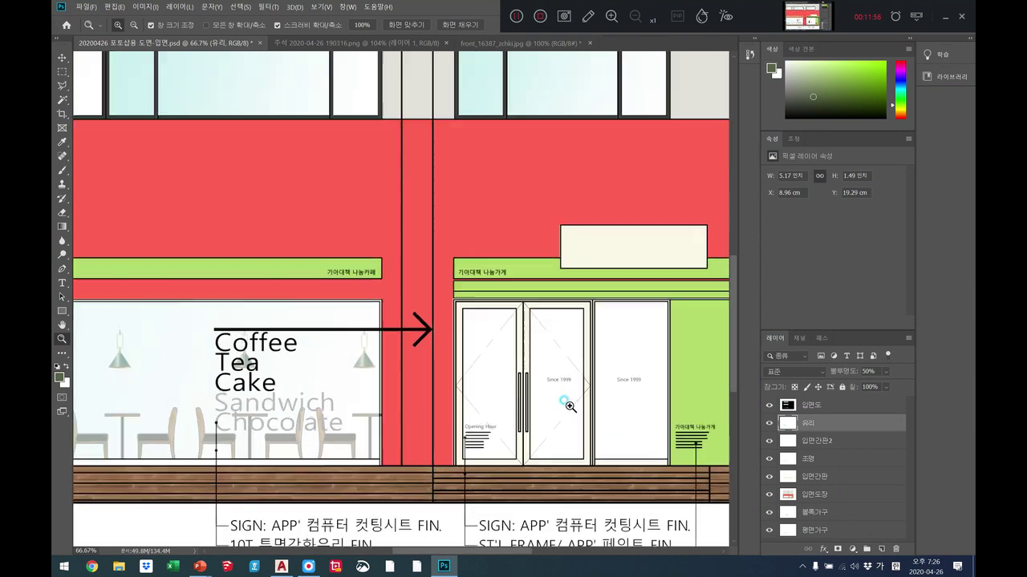
left_click(570, 407)
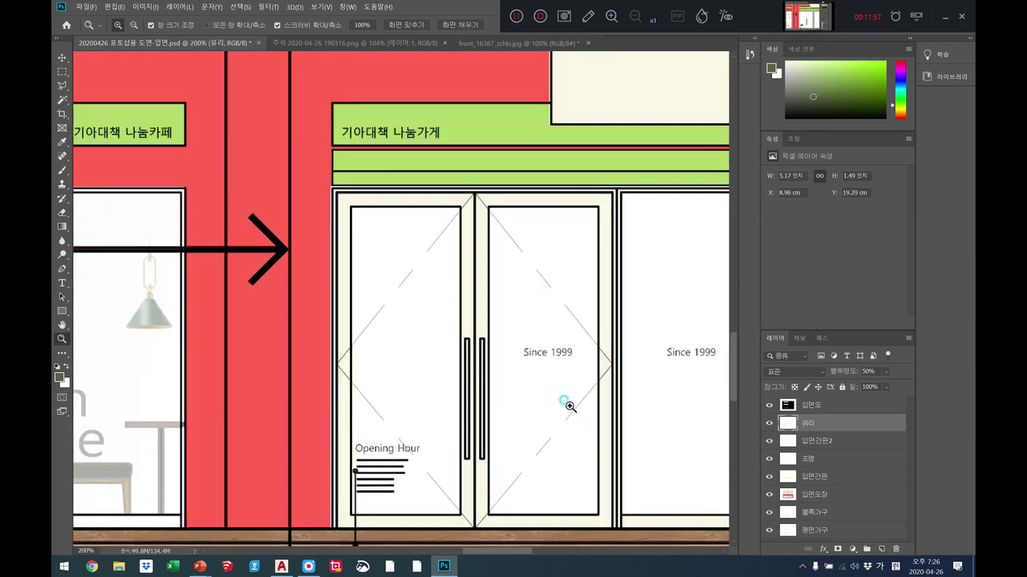
left_click(63, 72)
left_click_drag(350, 205, 452, 487)
left_click(451, 486)
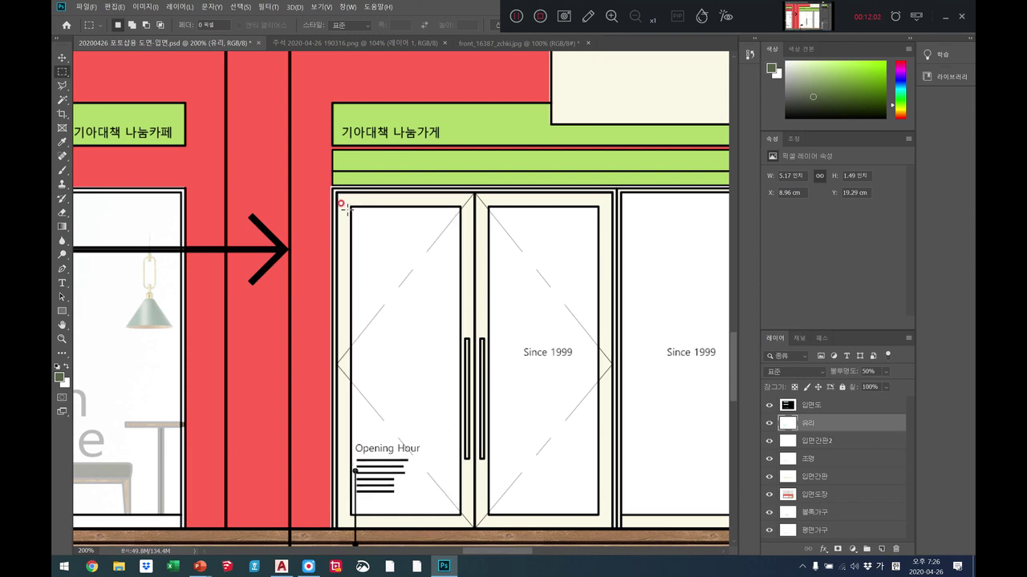
left_click_drag(350, 206, 459, 514)
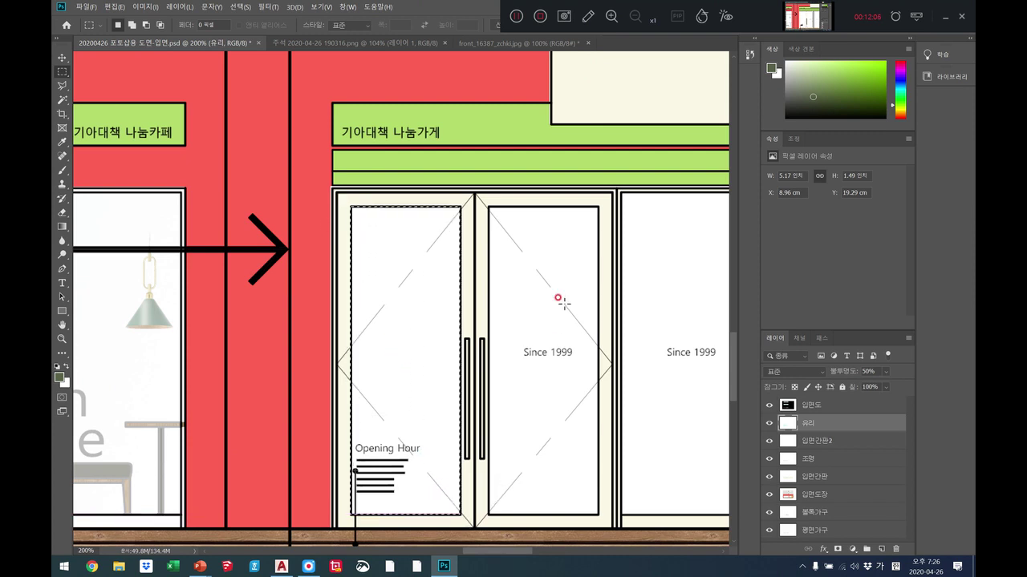
left_click(61, 227)
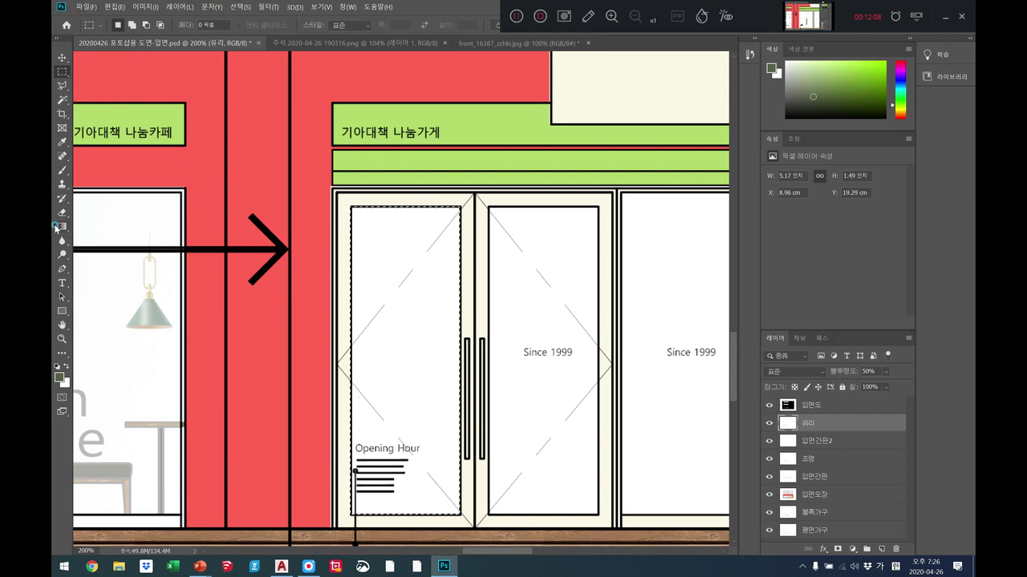
left_click_drag(358, 211, 433, 478)
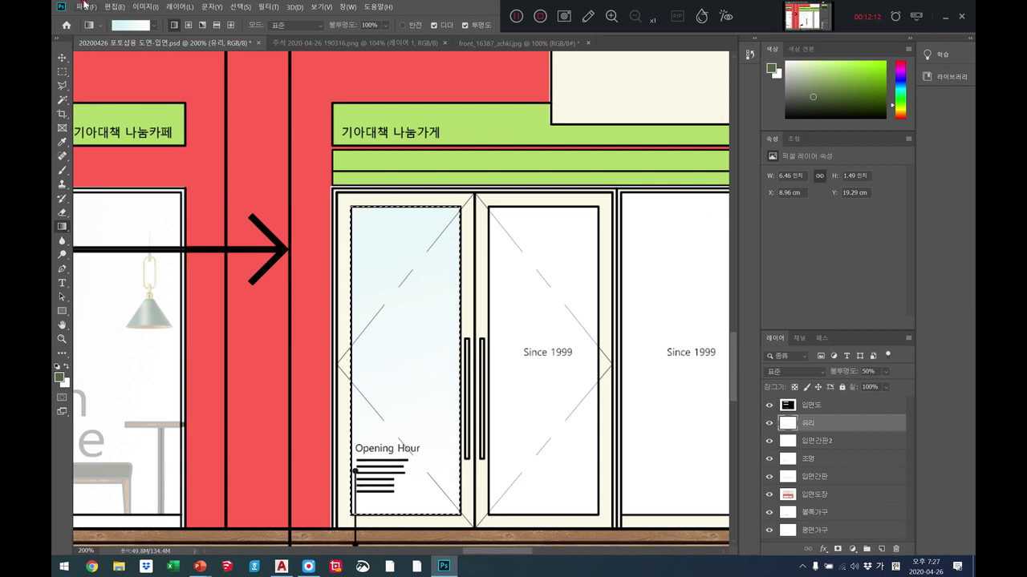
left_click(115, 7)
left_click(122, 17)
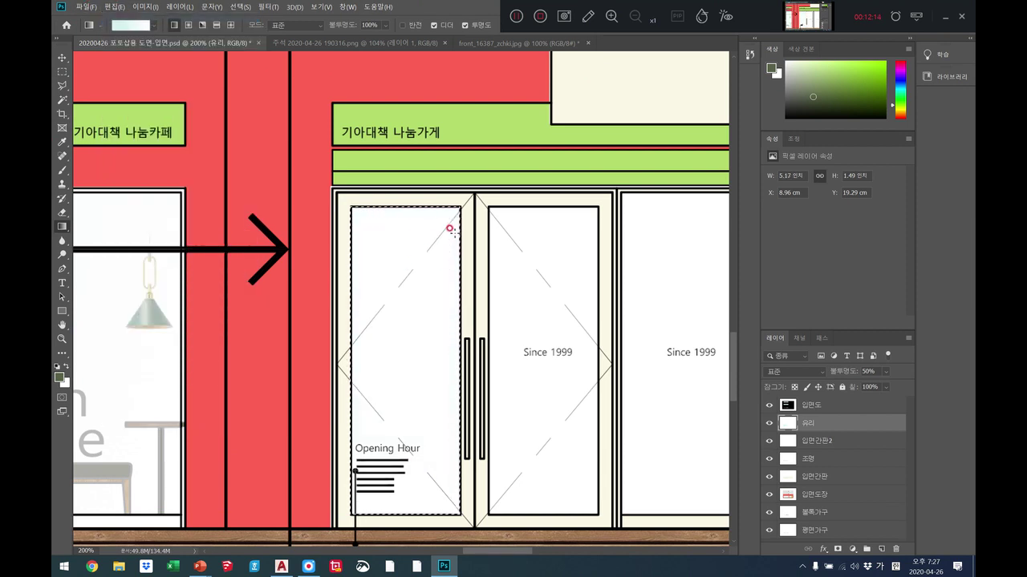
Fill both entrance door panes on the 유리 layer with the light cyan-to-white gradient, running diagonally from upper right to lower left.
left_click_drag(455, 230, 350, 473)
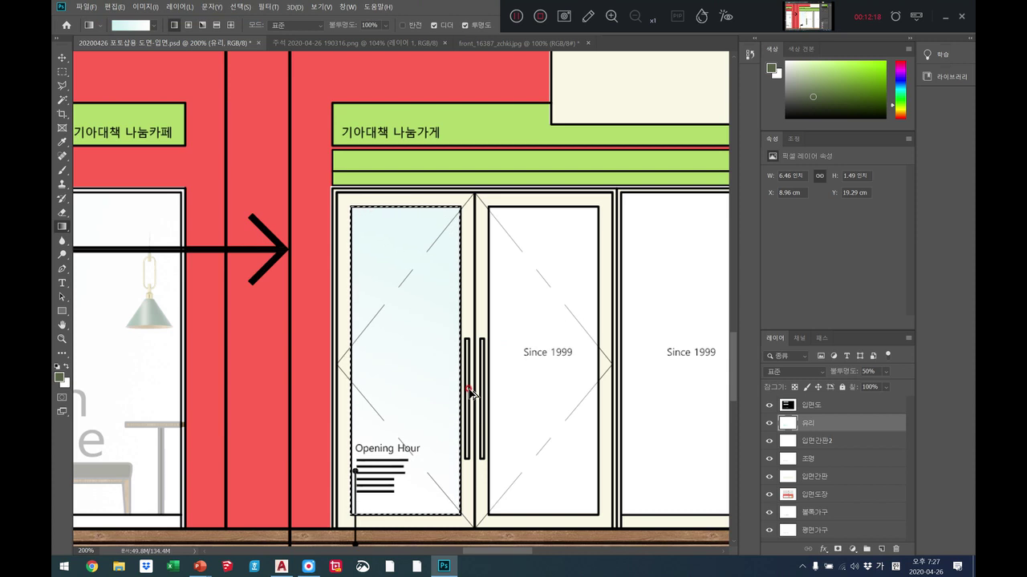
left_click_drag(436, 332, 573, 335)
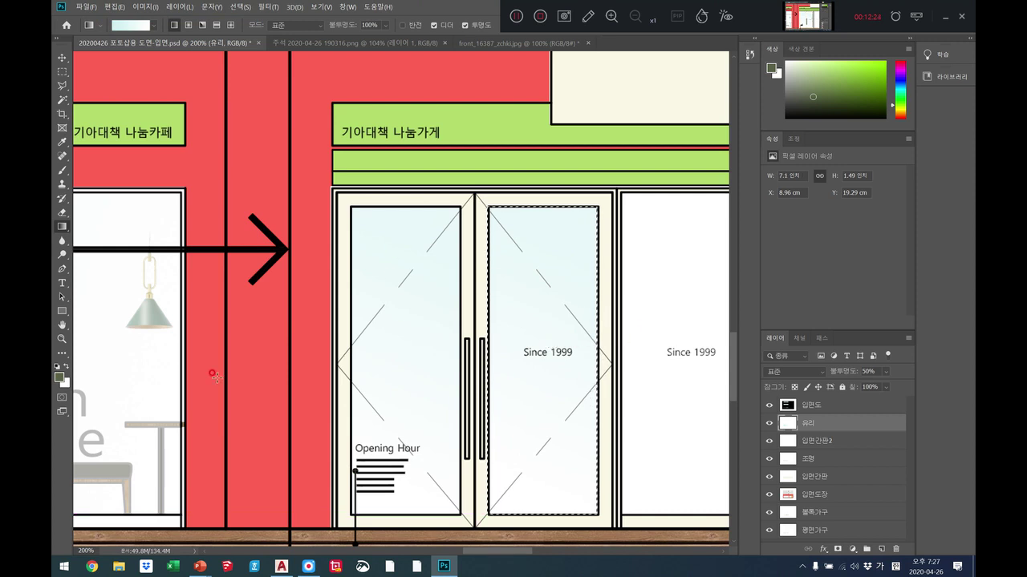
Select the fixed glass pane beside the entrance doors, fill it with a diagonal light cyan-to-white gradient, and clear the selection.
left_click(61, 324)
left_click_drag(657, 334, 362, 350)
left_click(61, 71)
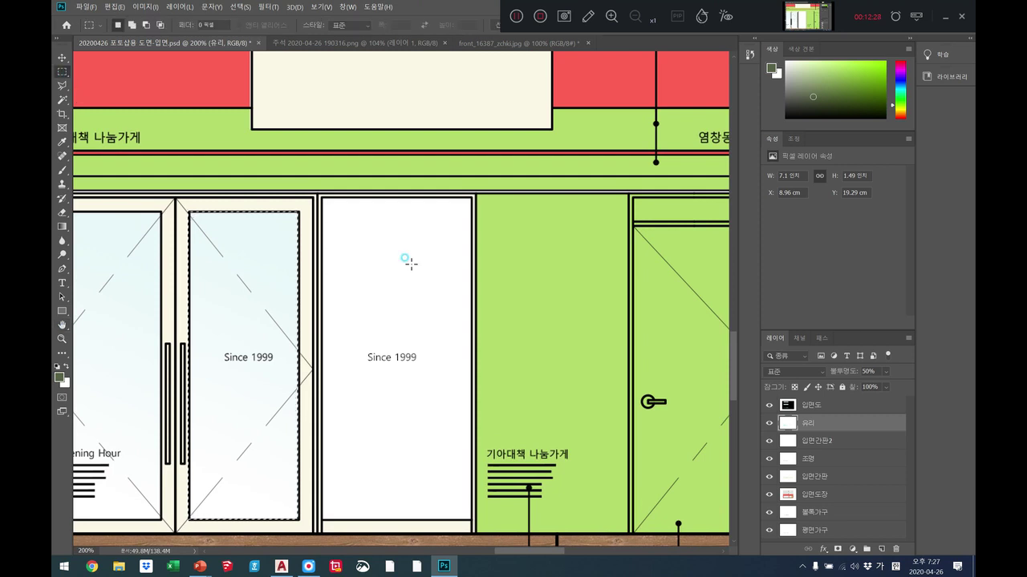
left_click_drag(323, 196, 470, 520)
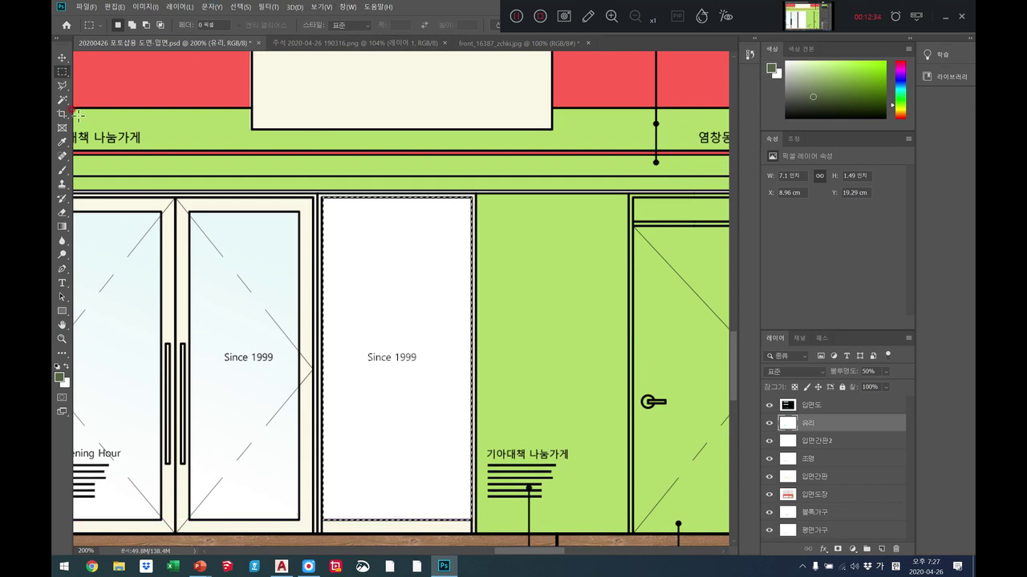
left_click(63, 227)
left_click_drag(322, 204, 433, 489)
key("ctrl+d")
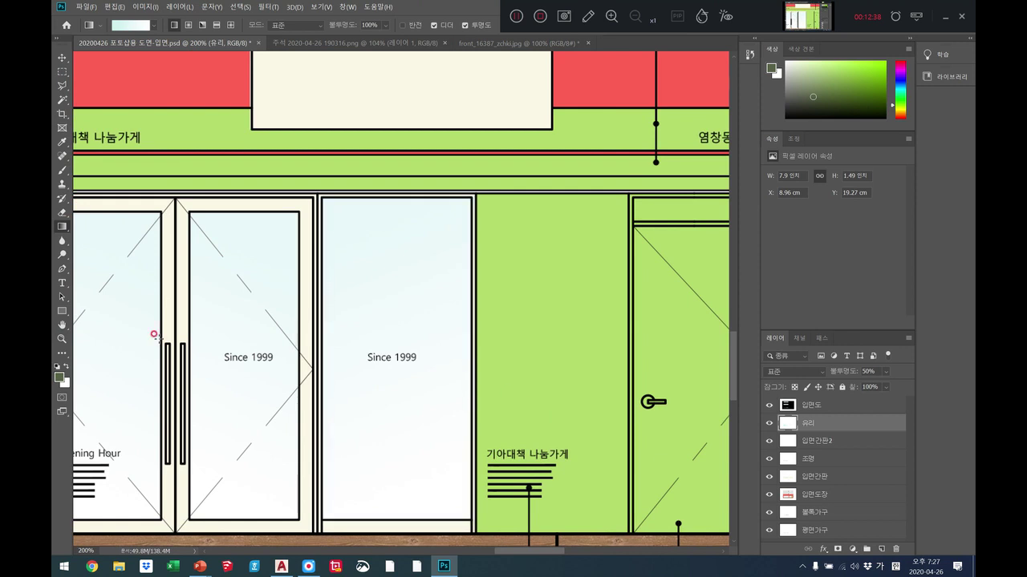
Check the coloured glass across the whole elevation and around the entrance, and save the document.
left_click(62, 339)
right_click(249, 348)
left_click(265, 348)
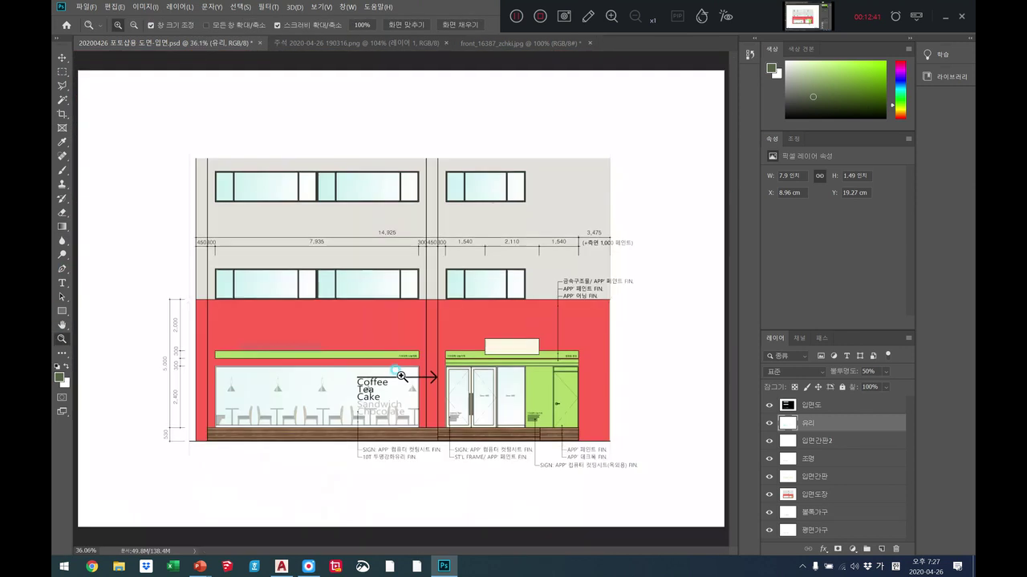
left_click(466, 398)
left_click(467, 399)
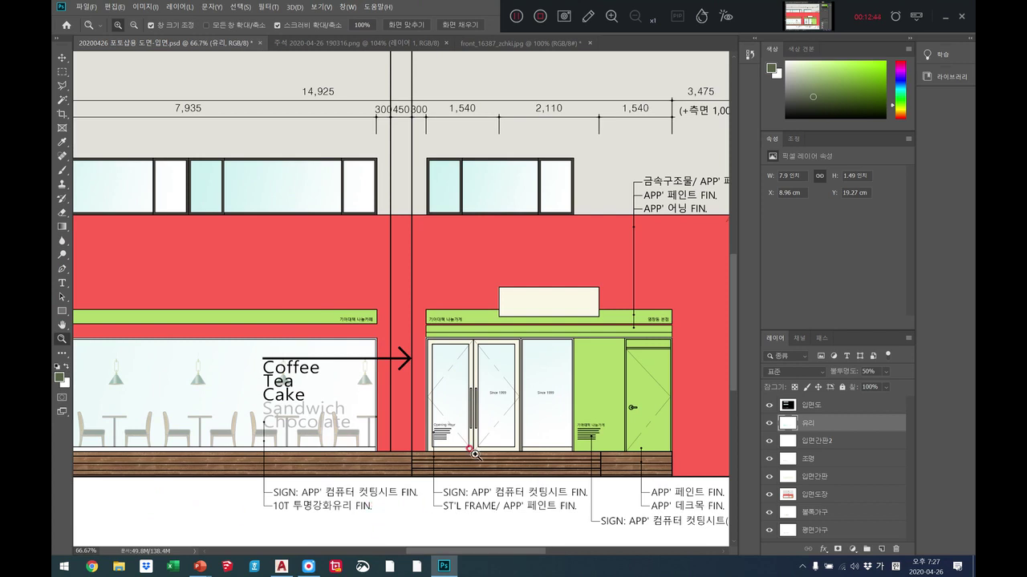
left_click(477, 383)
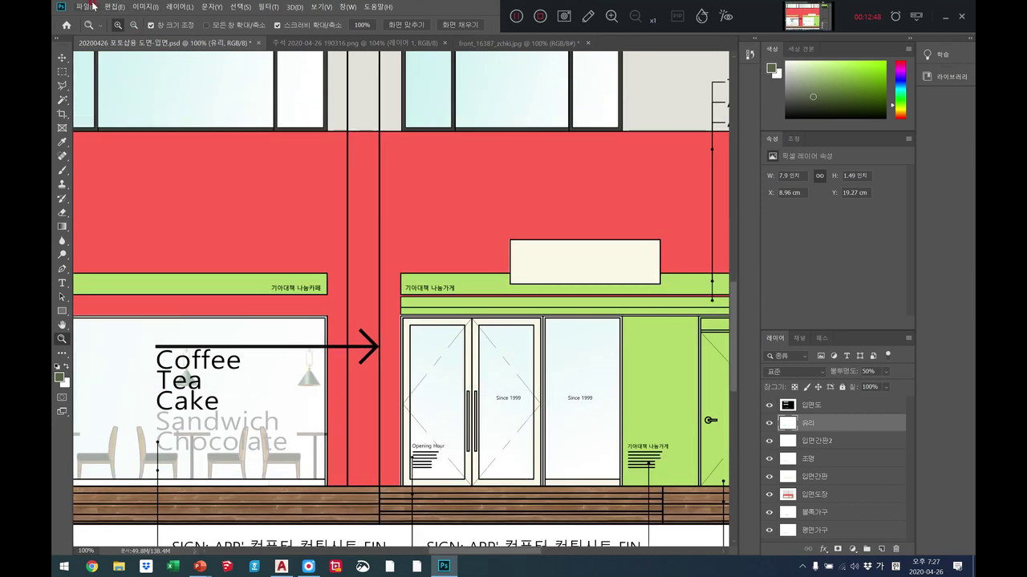
left_click(88, 6)
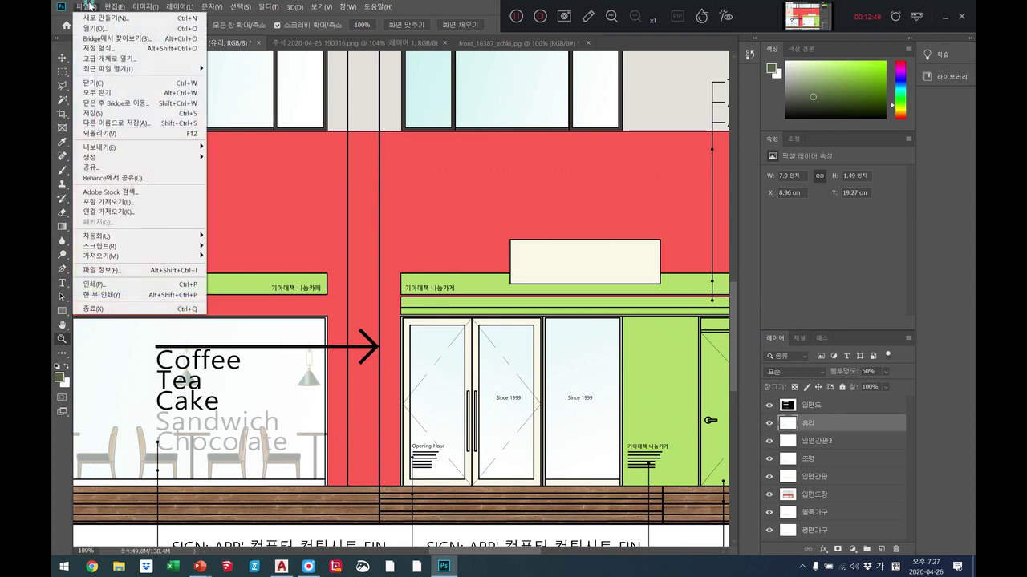
left_click(95, 113)
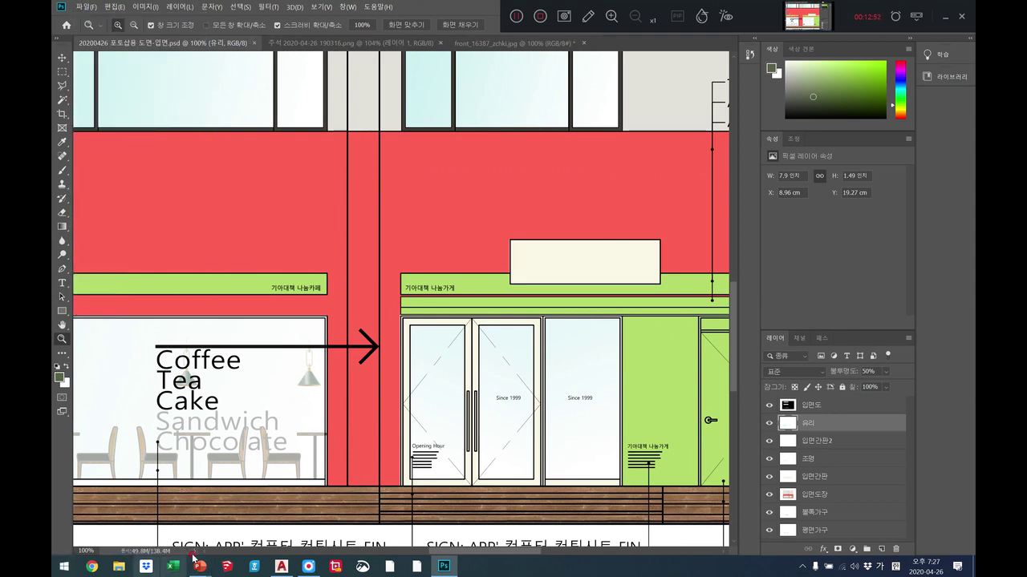
Switch to Chrome and search Google for images of 마네킹디스프레이.
left_click(91, 567)
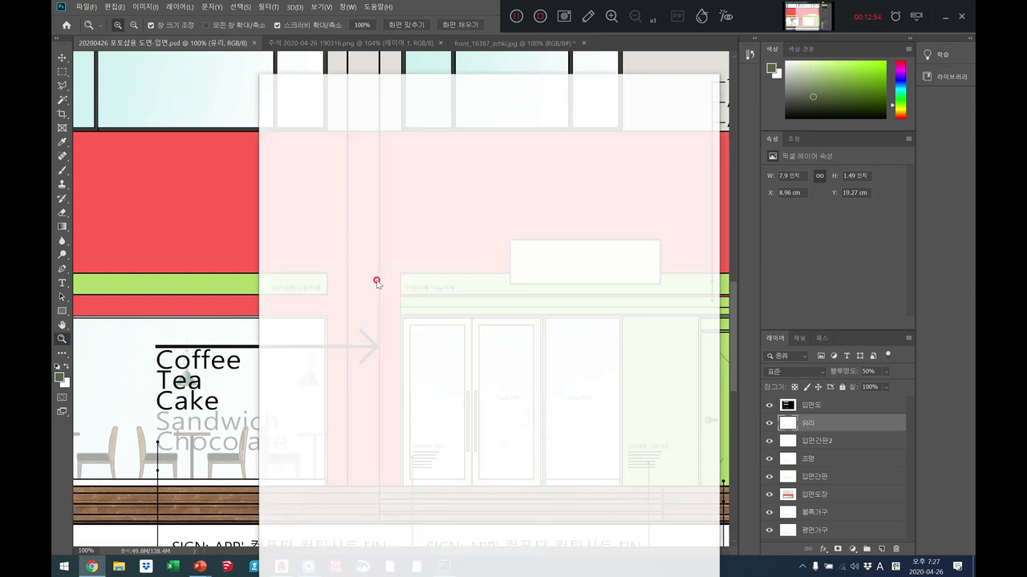
left_click(403, 309)
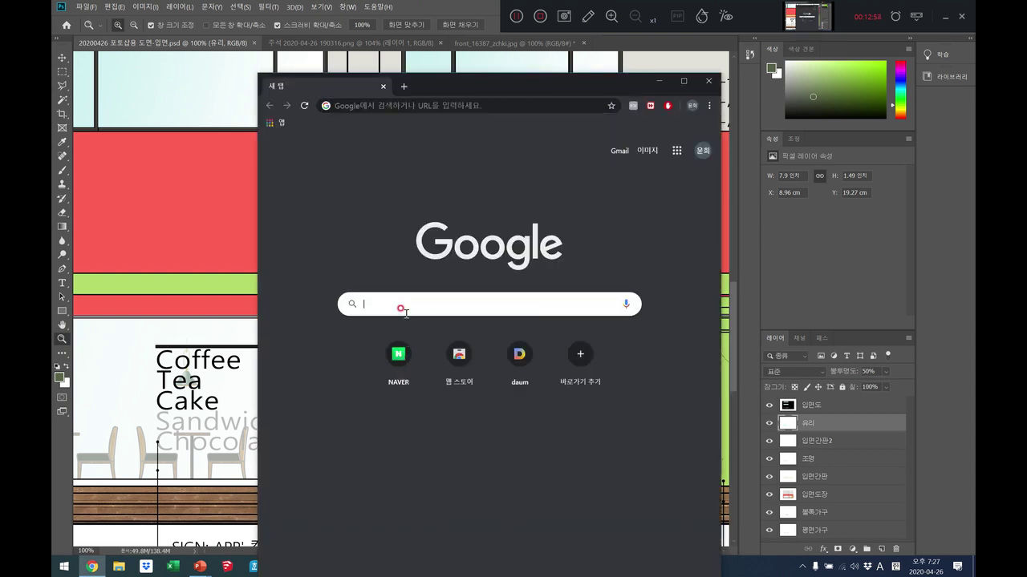
type("ak")
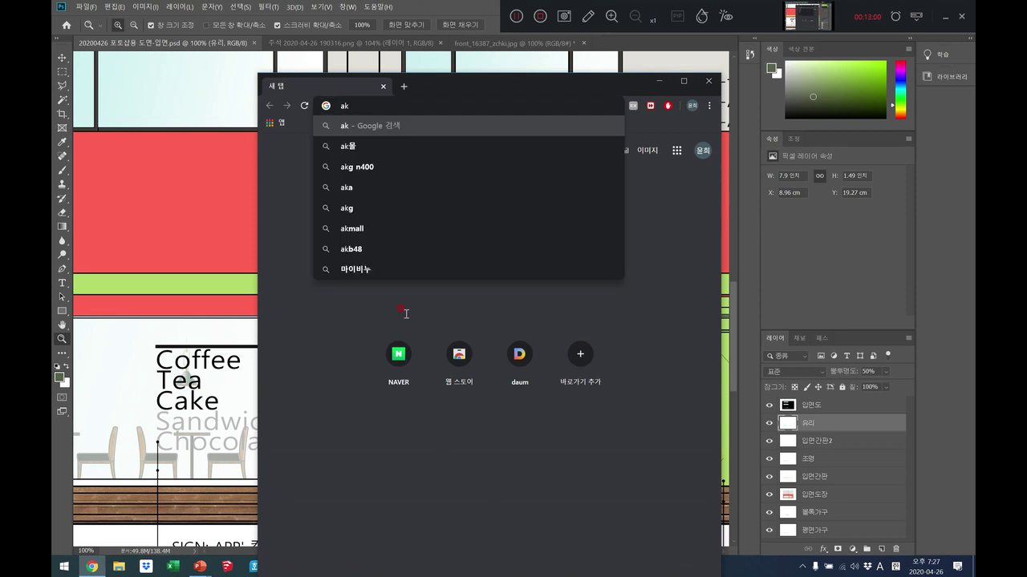
key("BackSpace")
key("BackSpace")
type("마네")
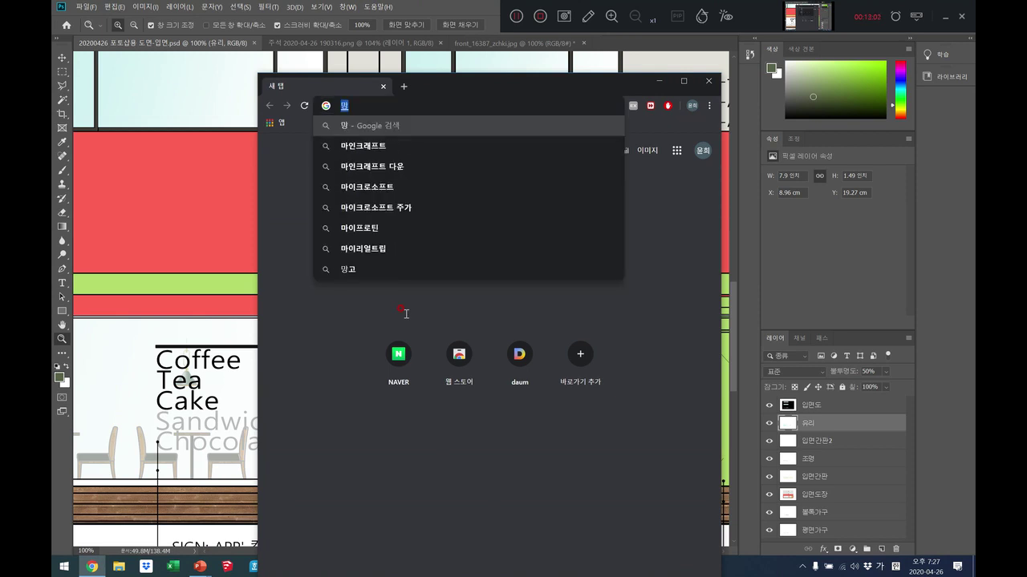
type("킹")
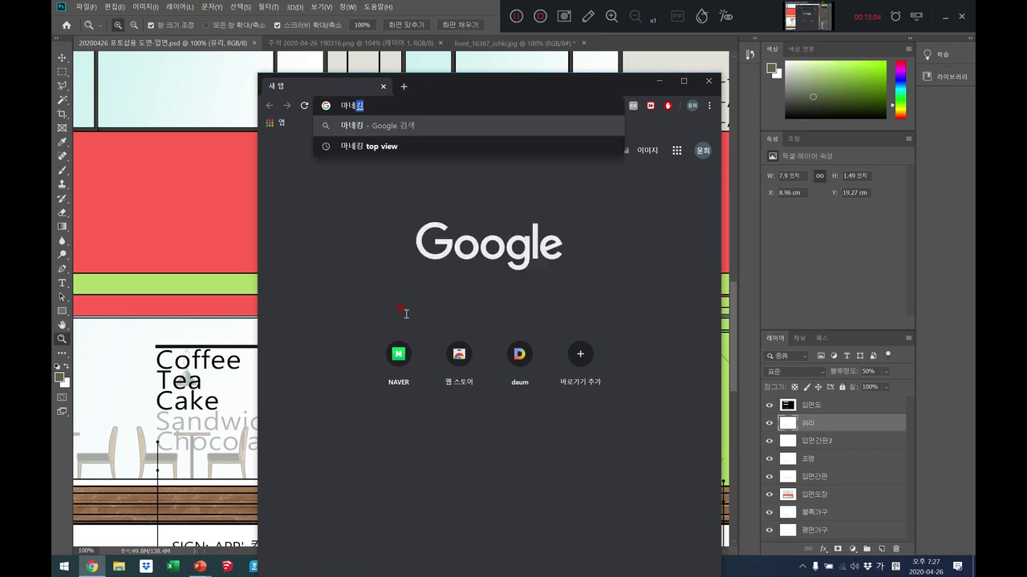
type("디스프레이")
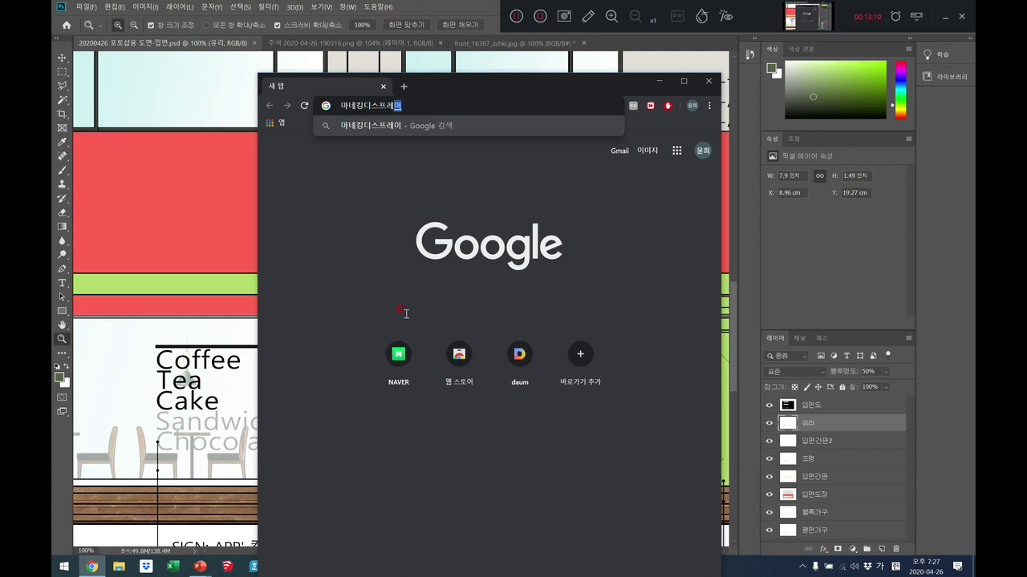
key("Return")
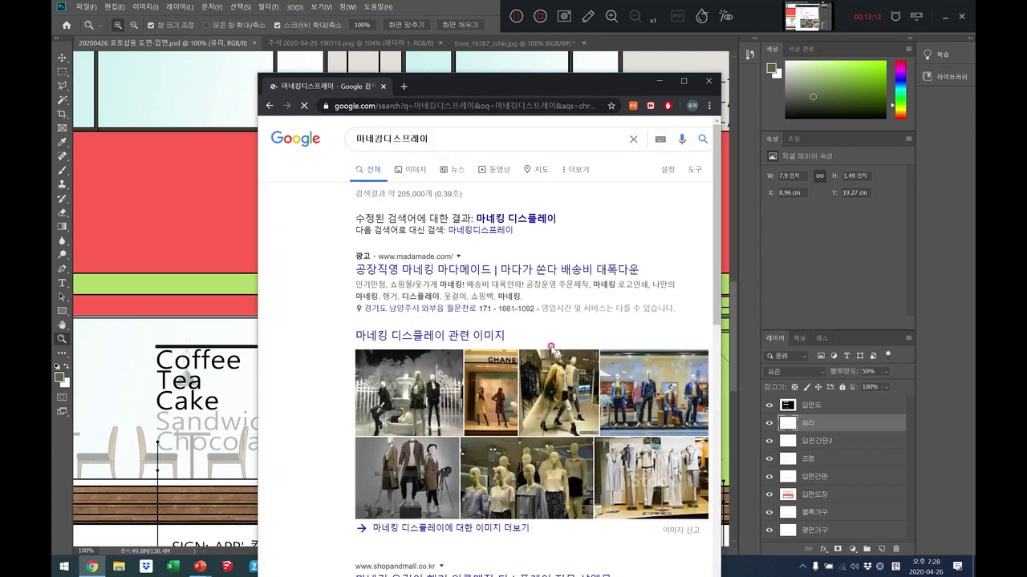
left_click(413, 175)
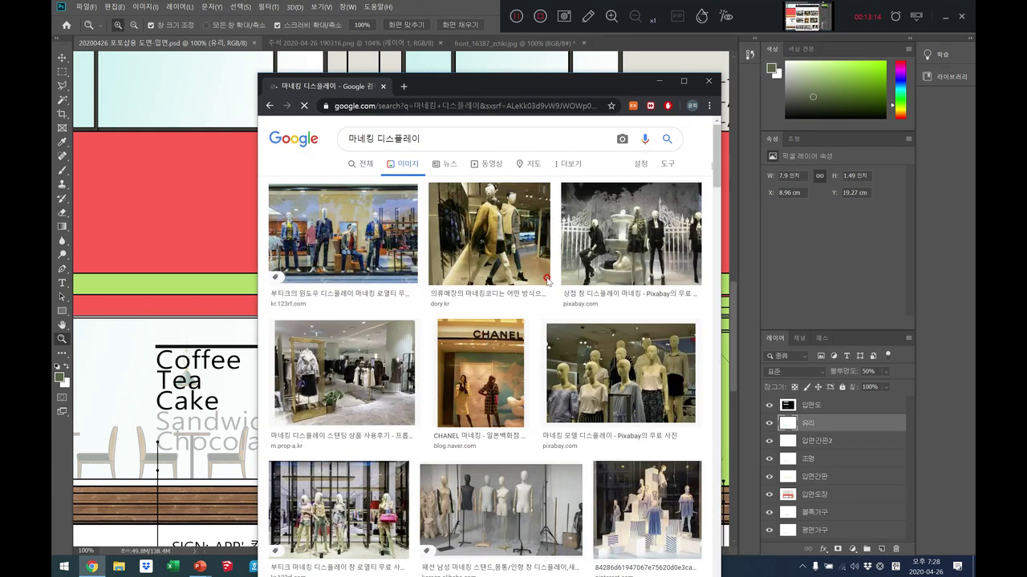
Look through the mannequin display image results for a dressed figure or shop-window arrangement suited to the elevation.
scroll(552, 357, "down", 5)
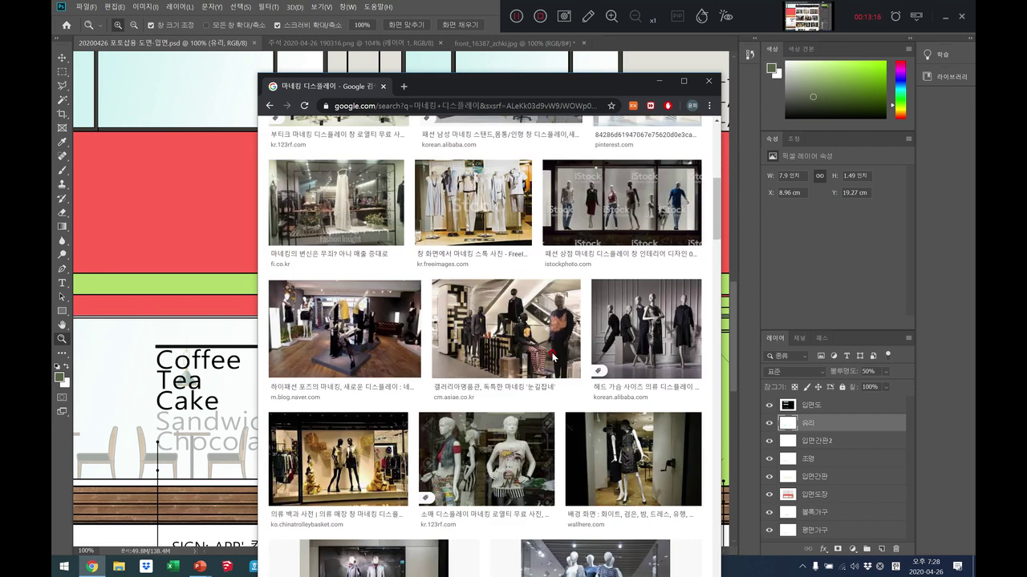
scroll(552, 357, "down", 5)
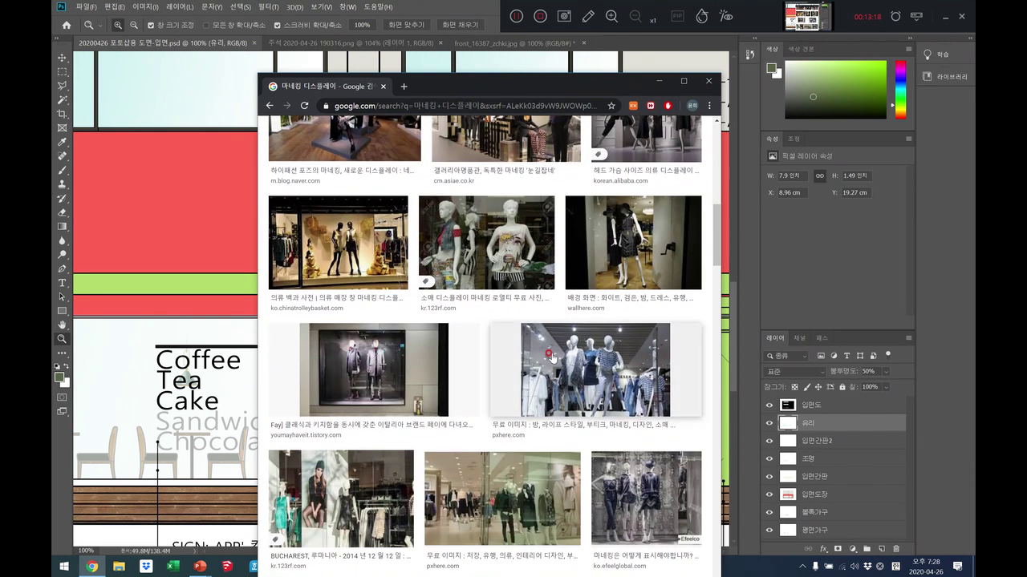
scroll(552, 357, "down", 3)
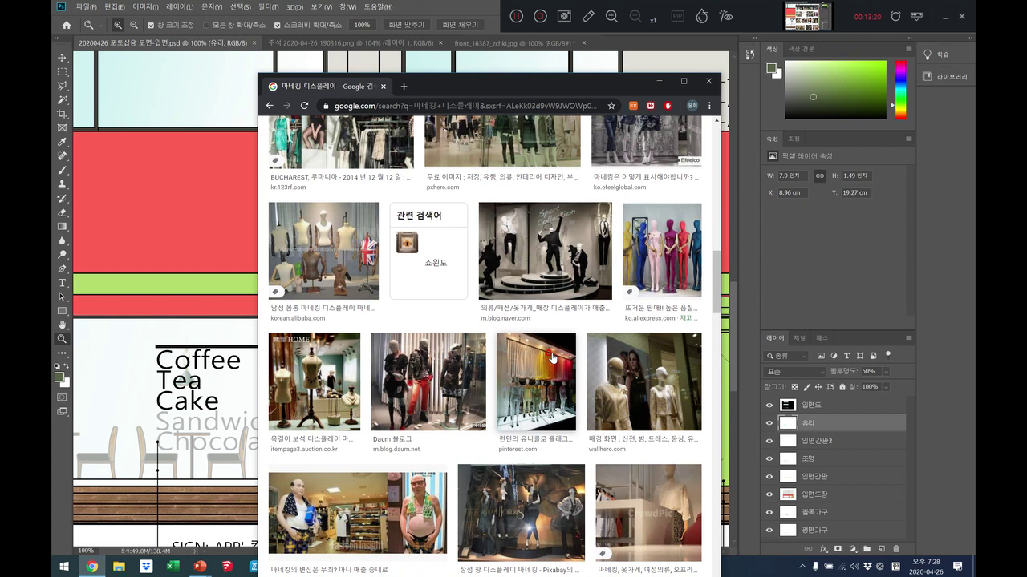
scroll(552, 357, "down", 8)
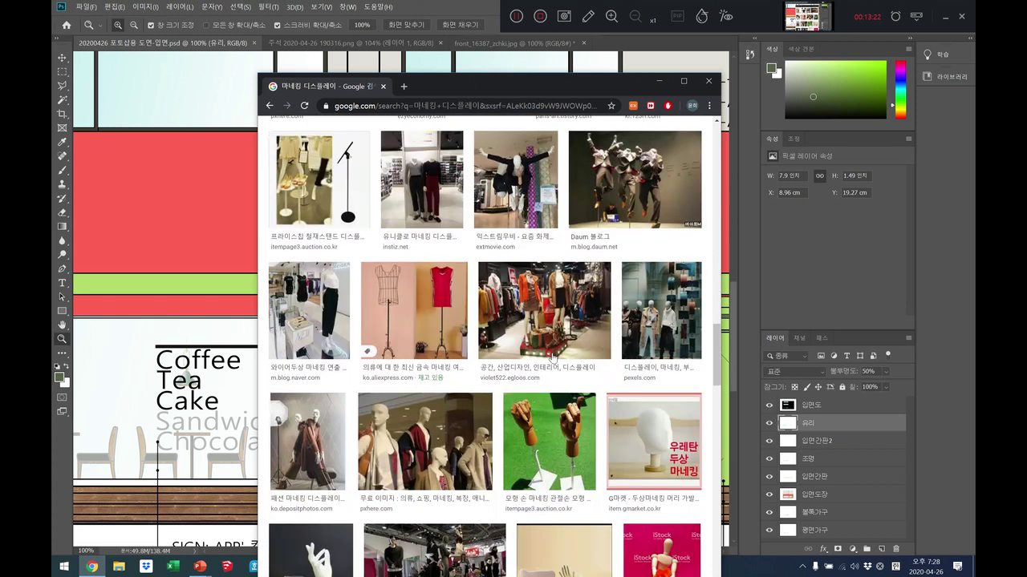
scroll(552, 357, "down", 6)
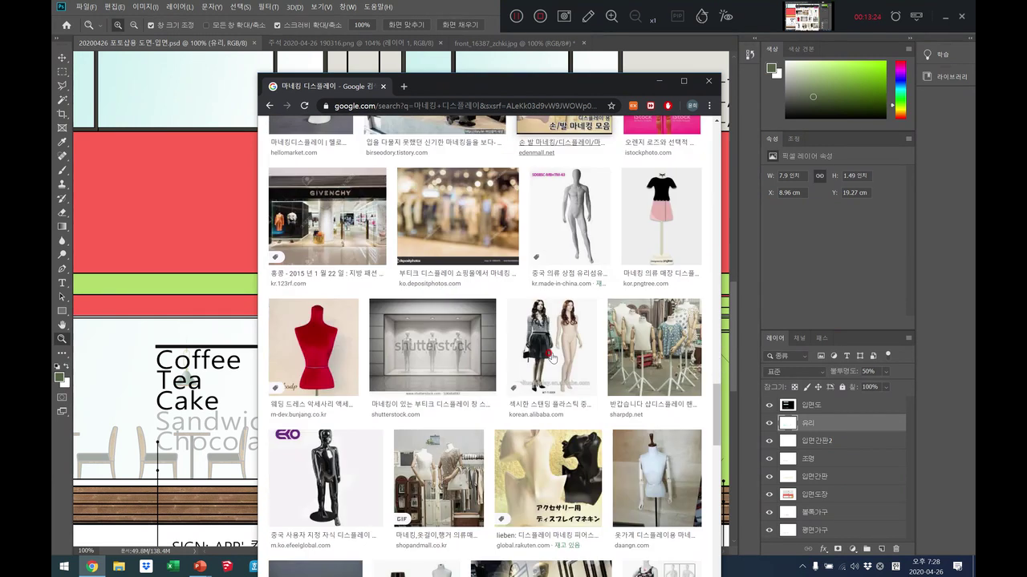
scroll(552, 356, "down", 4)
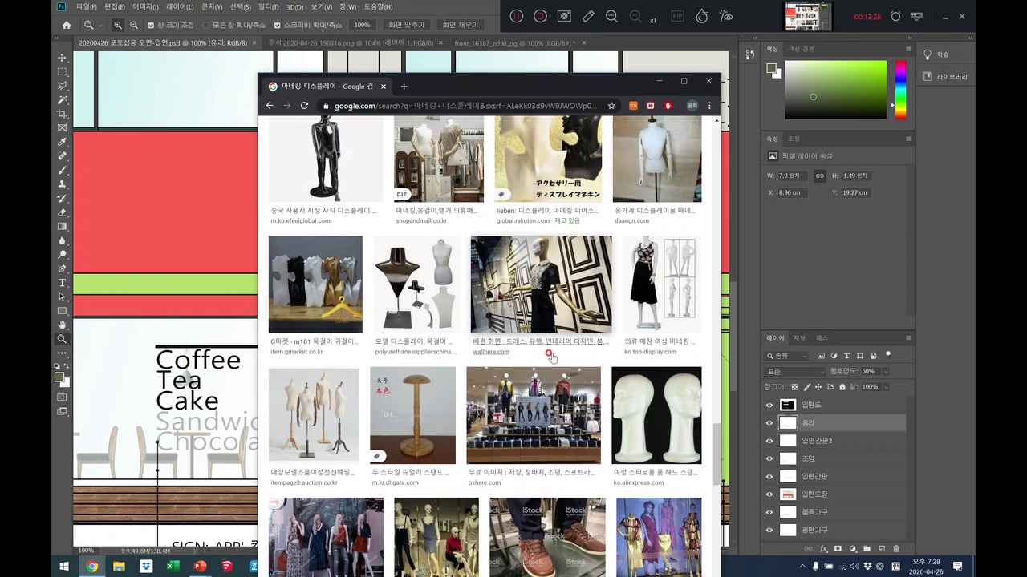
scroll(552, 357, "down", 5)
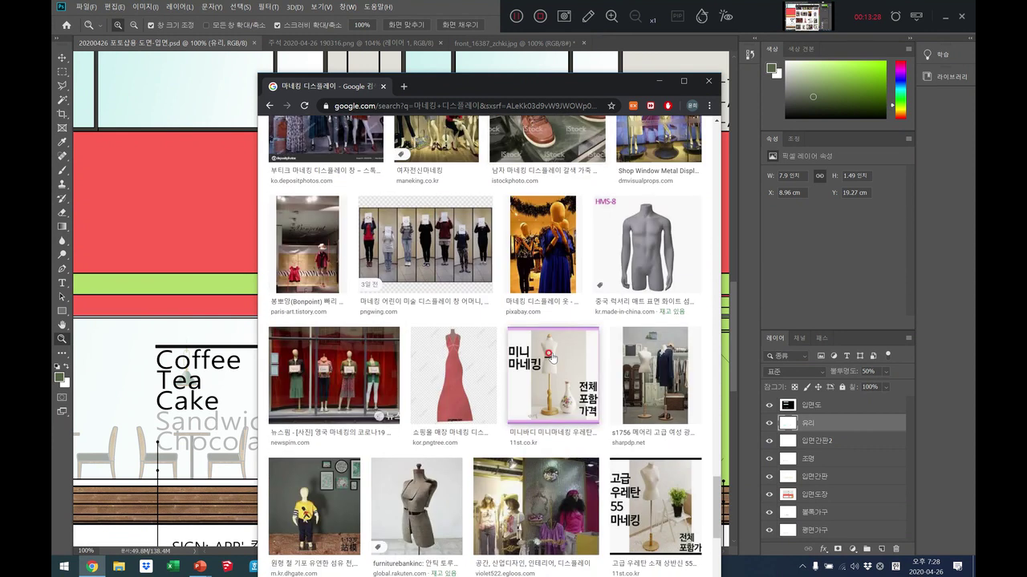
scroll(552, 357, "down", 3)
scroll(552, 357, "down", 10)
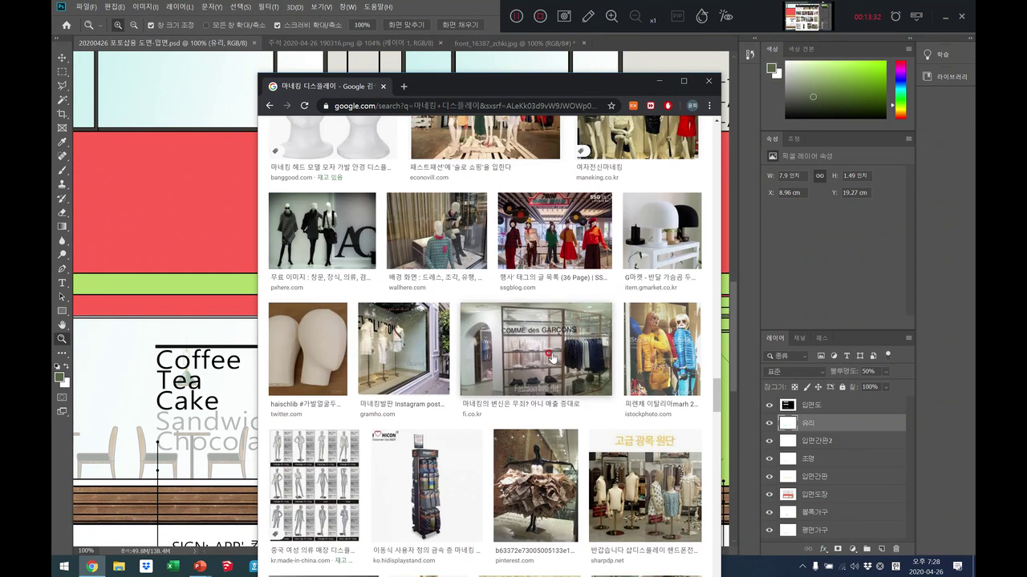
scroll(552, 357, "down", 3)
scroll(552, 358, "down", 5)
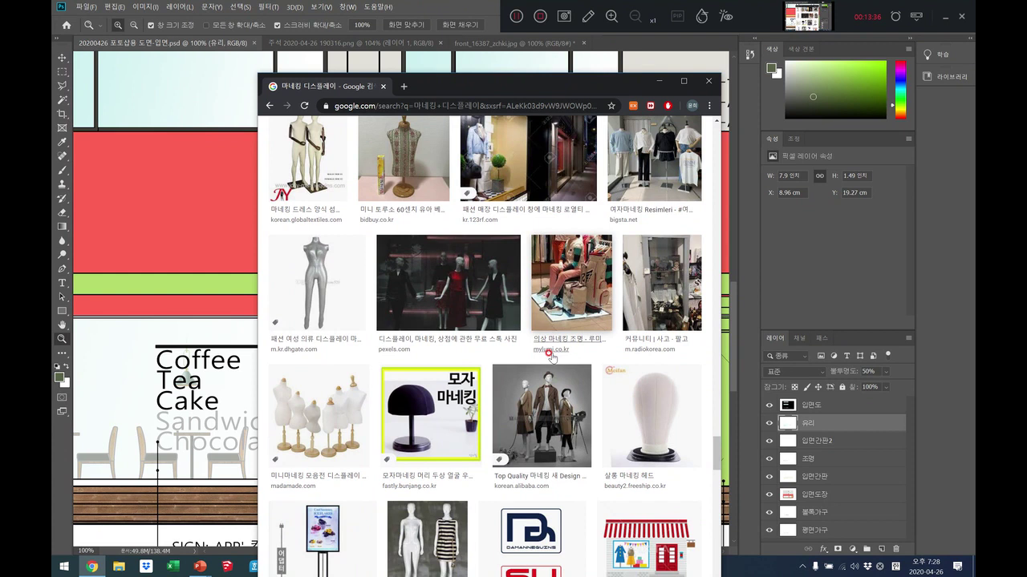
scroll(552, 358, "down", 5)
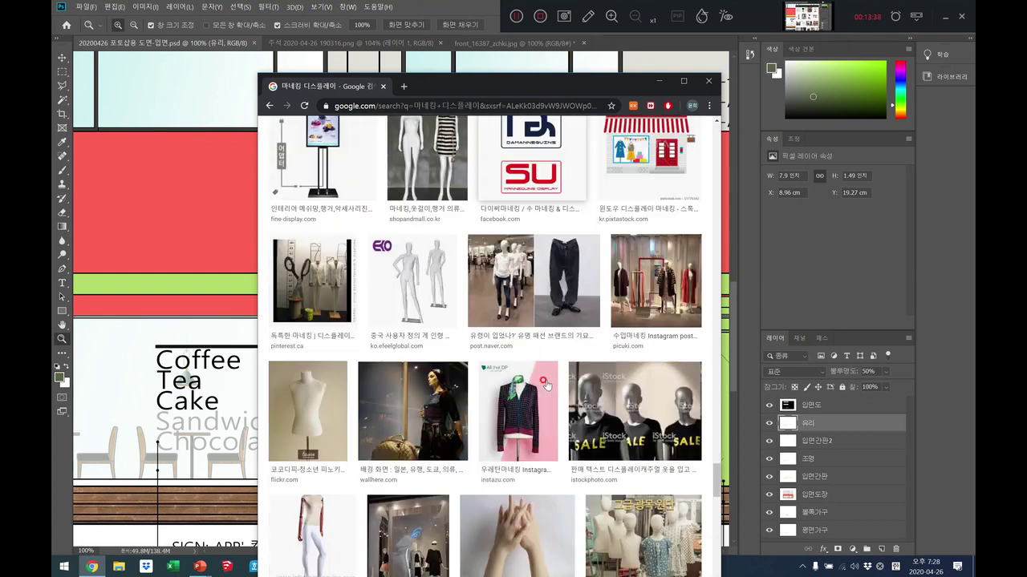
scroll(545, 386, "down", 3)
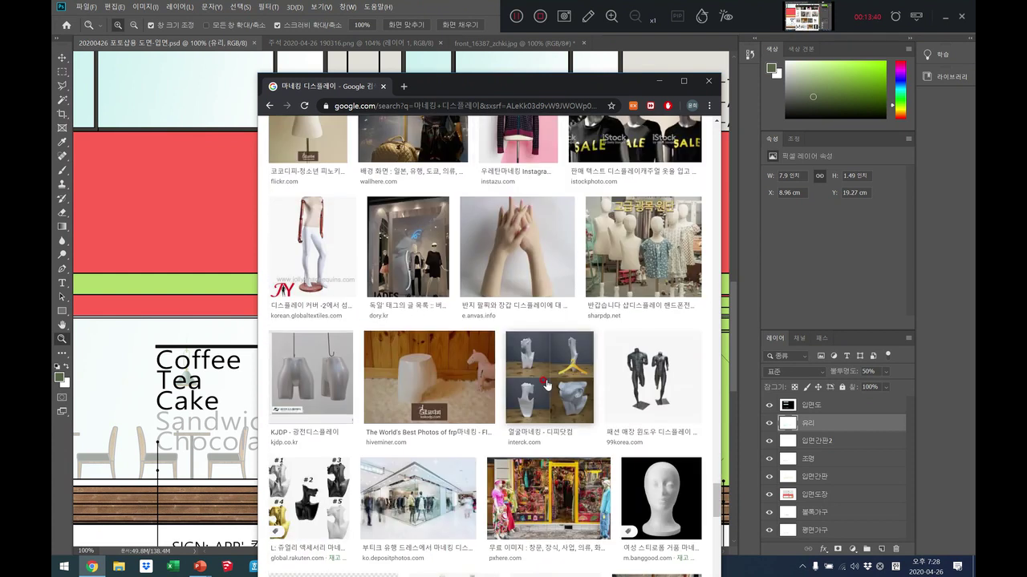
scroll(545, 386, "down", 3)
scroll(545, 385, "down", 3)
scroll(545, 386, "down", 1)
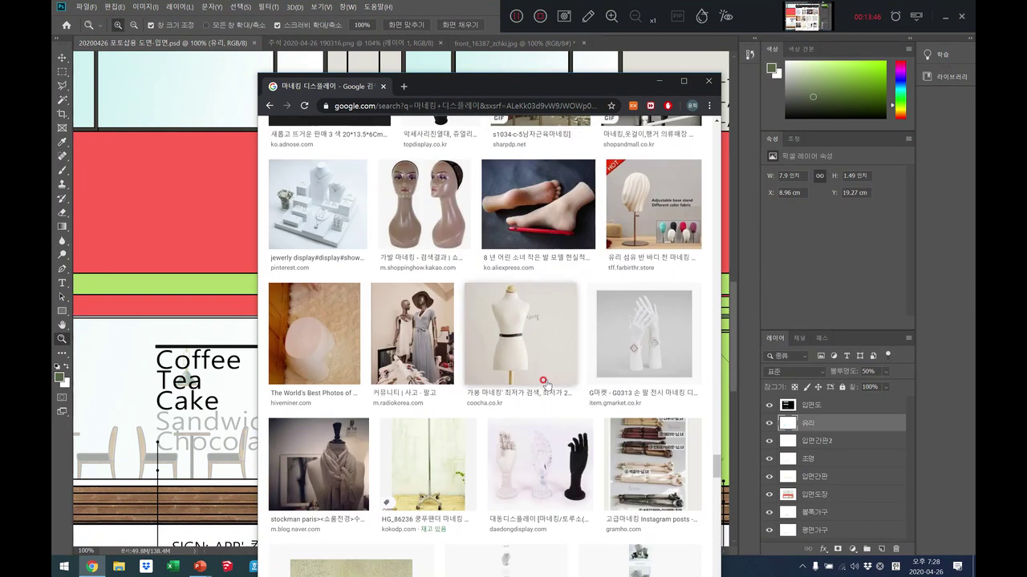
scroll(546, 386, "down", 4)
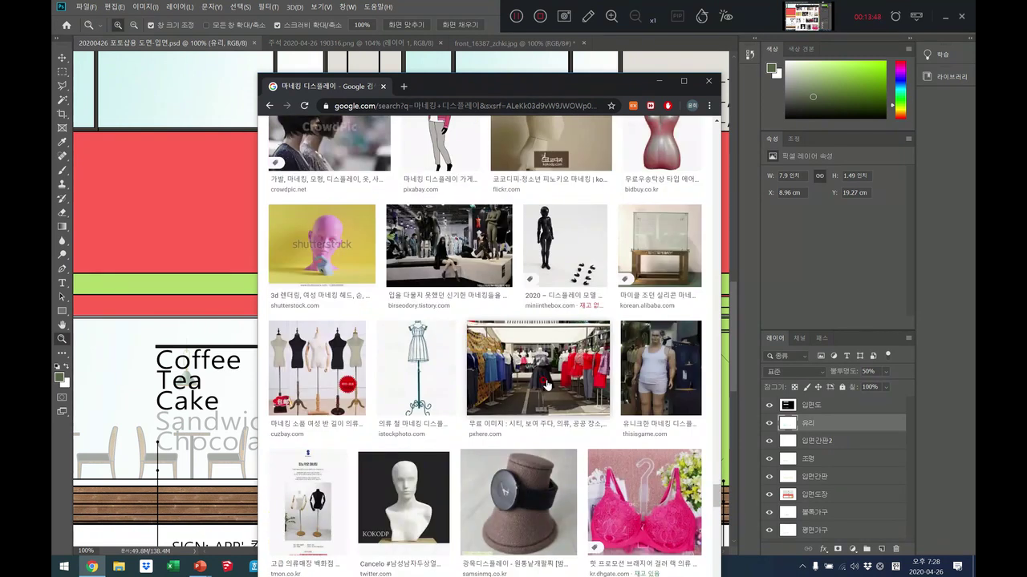
scroll(546, 386, "down", 5)
scroll(546, 386, "down", 3)
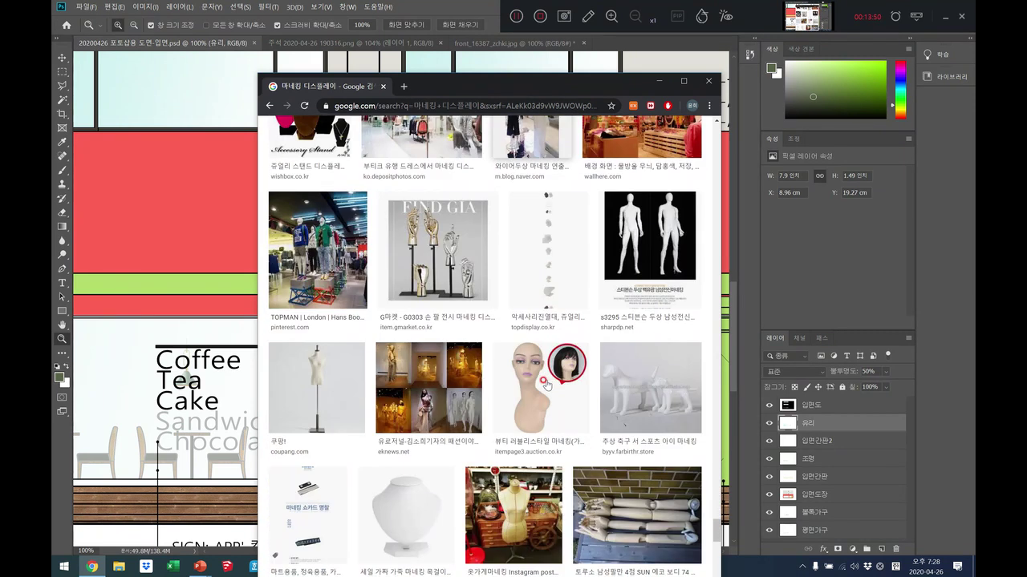
scroll(546, 386, "down", 10)
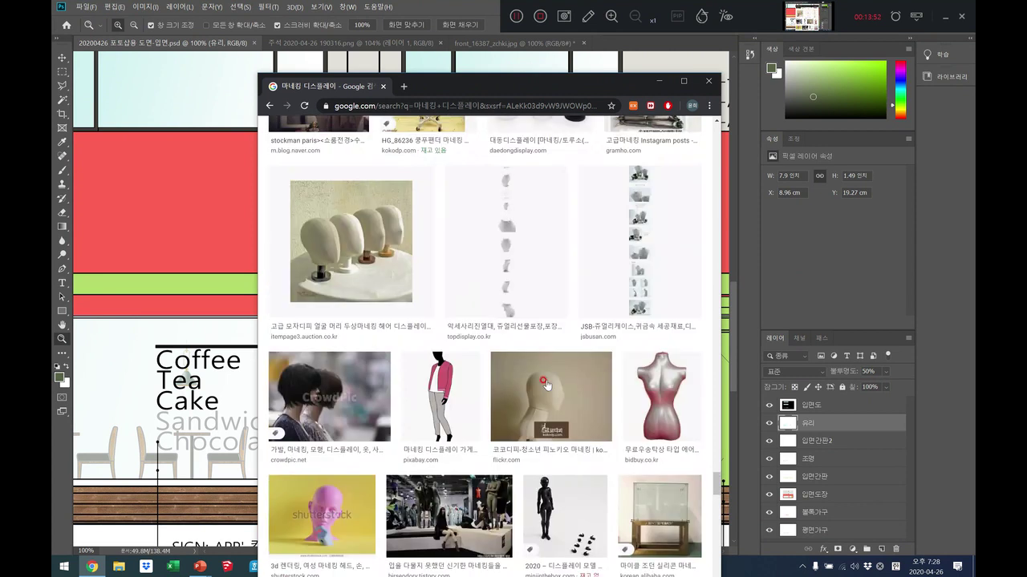
scroll(545, 385, "down", 10)
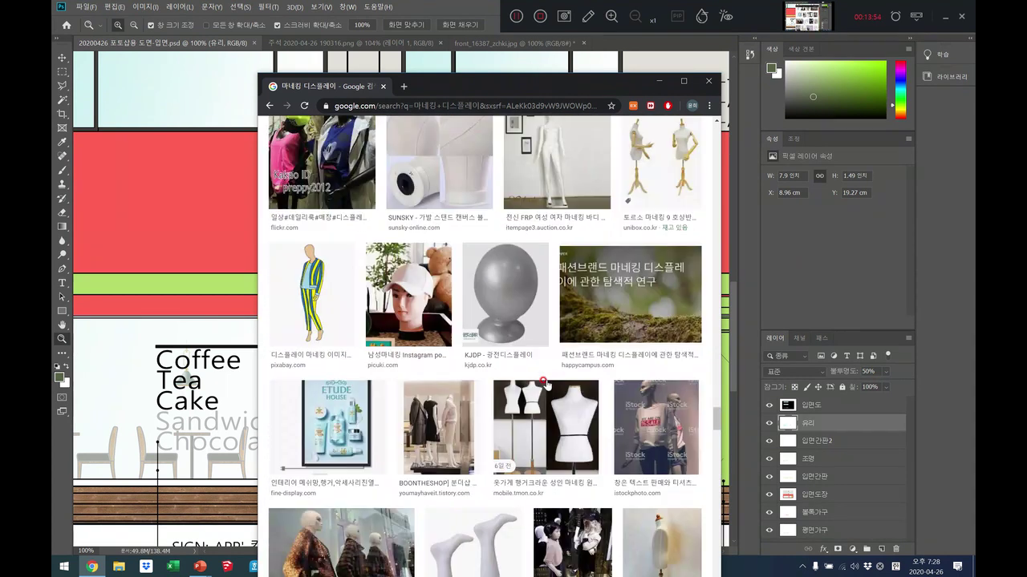
scroll(546, 386, "down", 10)
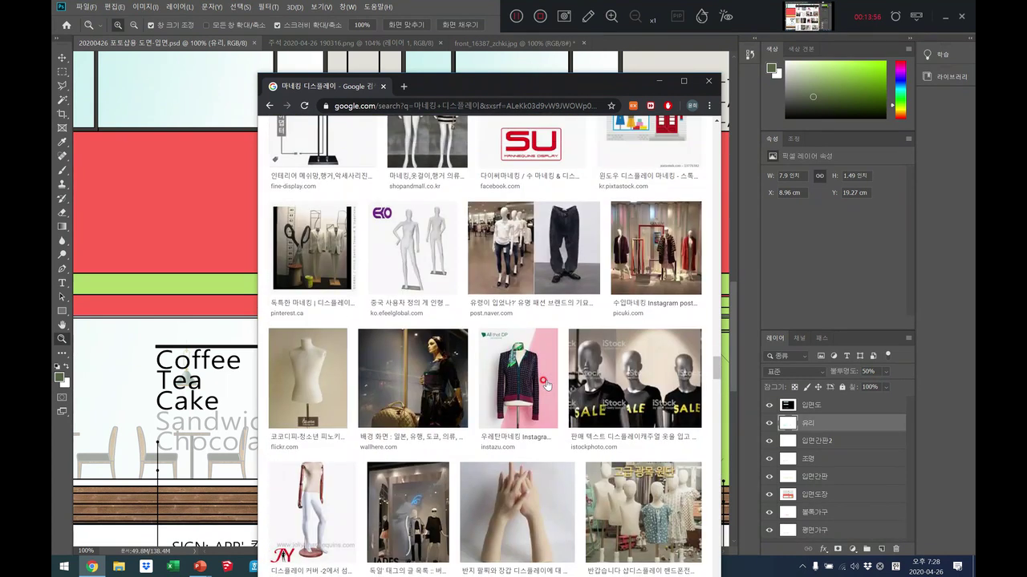
scroll(545, 385, "down", 10)
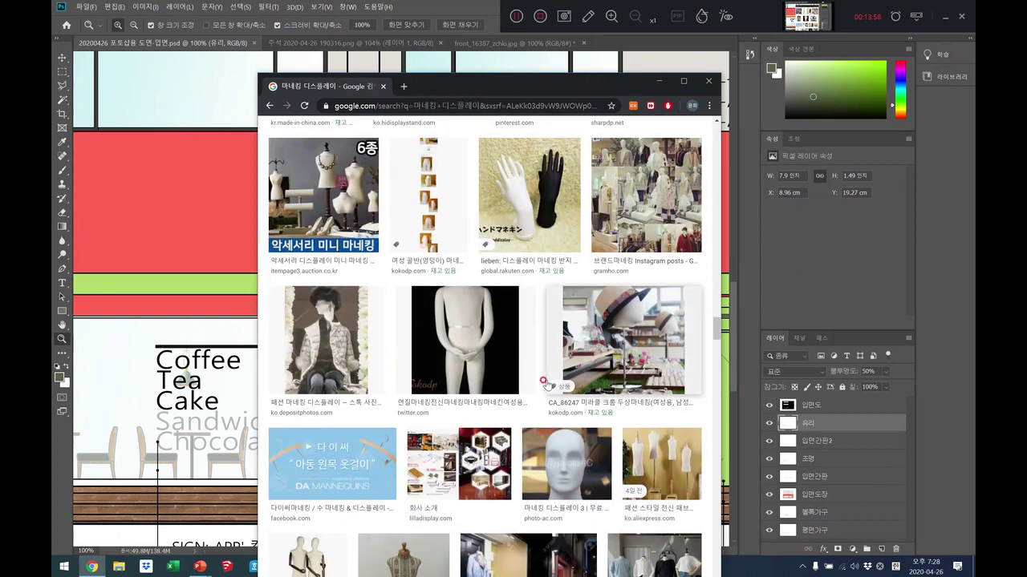
scroll(545, 386, "up", 8)
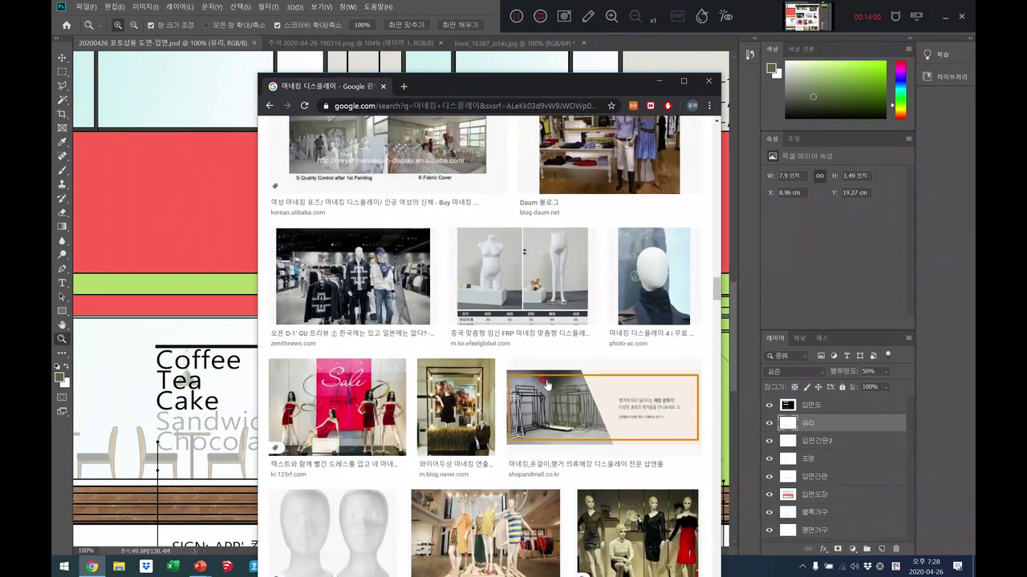
scroll(546, 386, "up", 2)
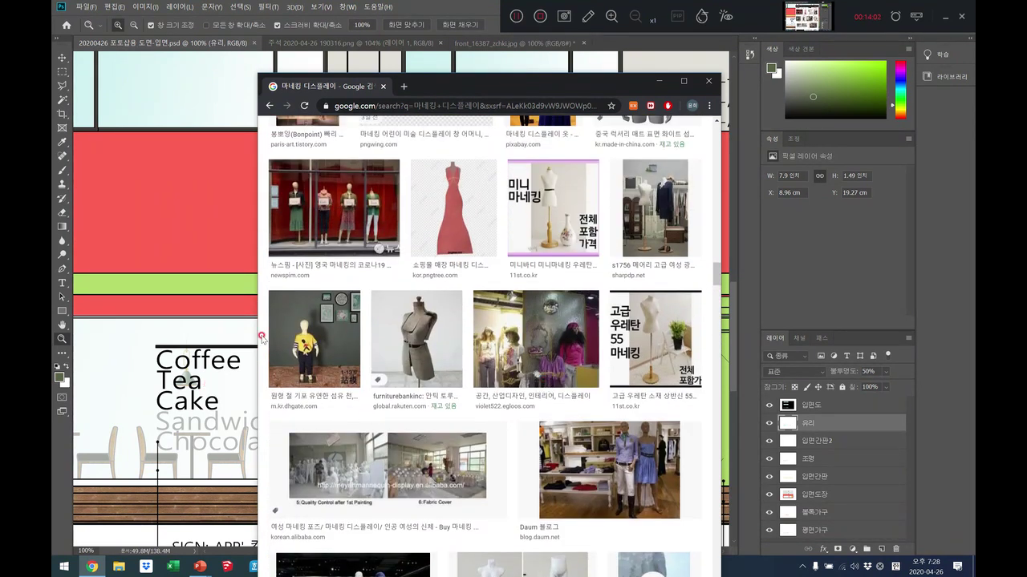
Preview the child mannequin in a yellow shirt with its related images, and the red shop window with four dressed mannequins.
left_click(335, 347)
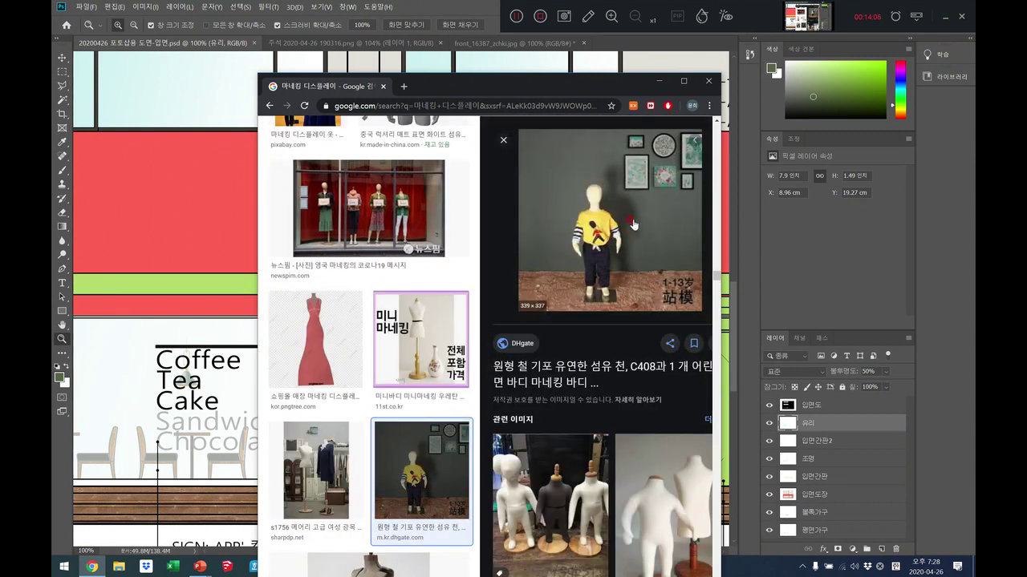
scroll(633, 224, "down", 10)
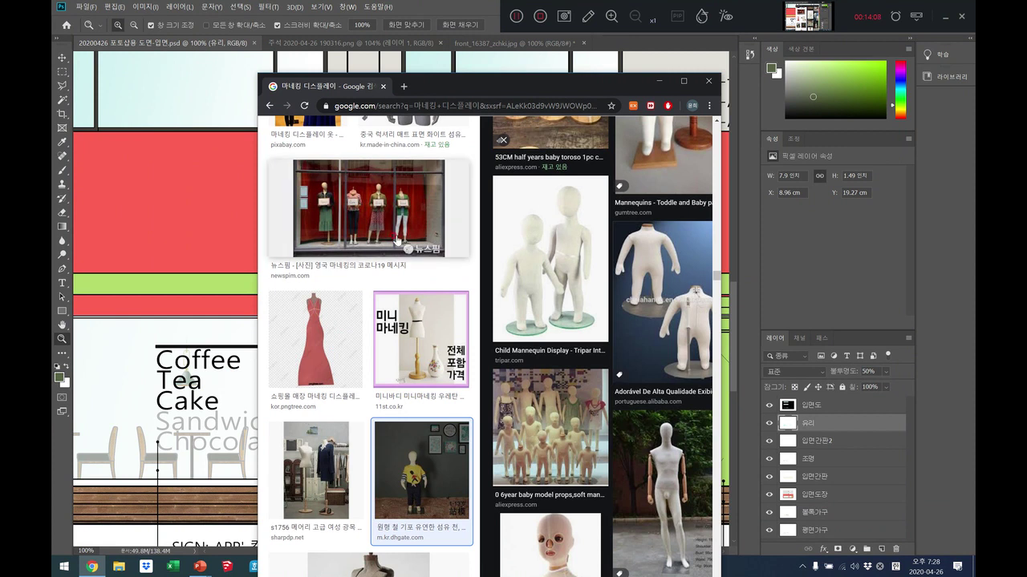
left_click(396, 240)
Find and preview the Pngtree illustration of a mannequin stand wearing a black top and pink skirt.
scroll(397, 257, "up", 6)
scroll(399, 274, "up", 10)
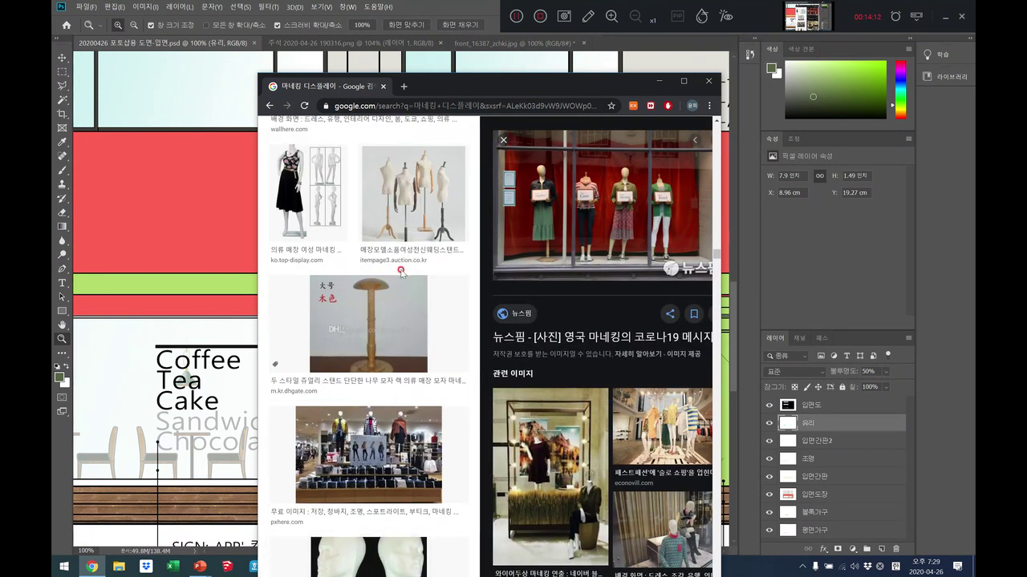
scroll(401, 273, "up", 10)
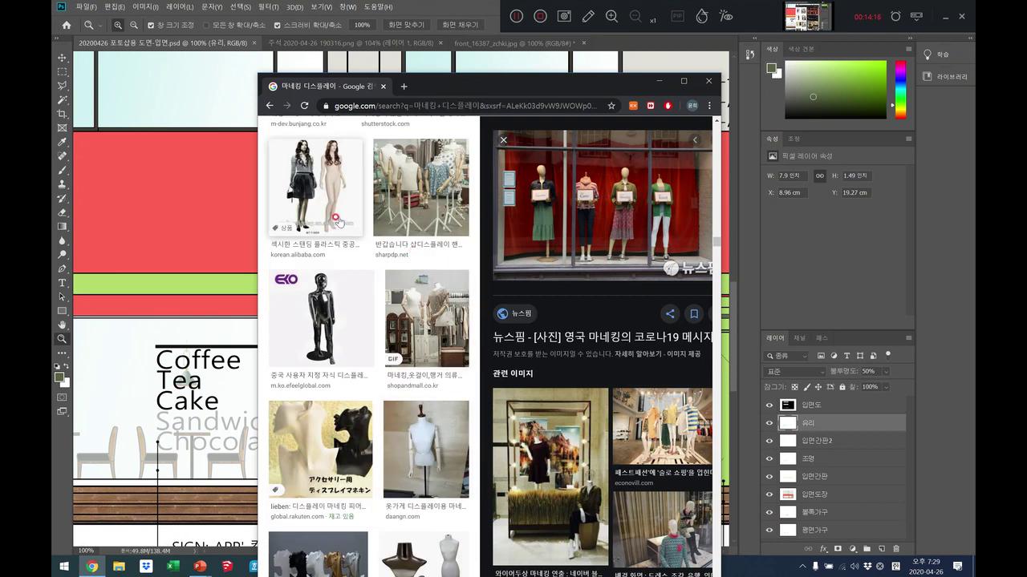
scroll(339, 224, "up", 8)
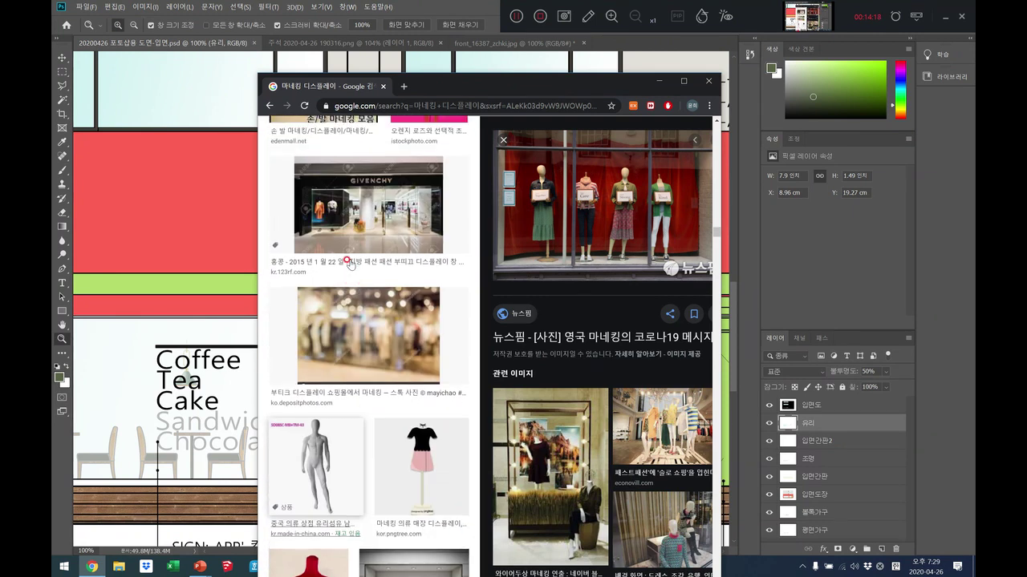
scroll(350, 268, "down", 3)
left_click(435, 268)
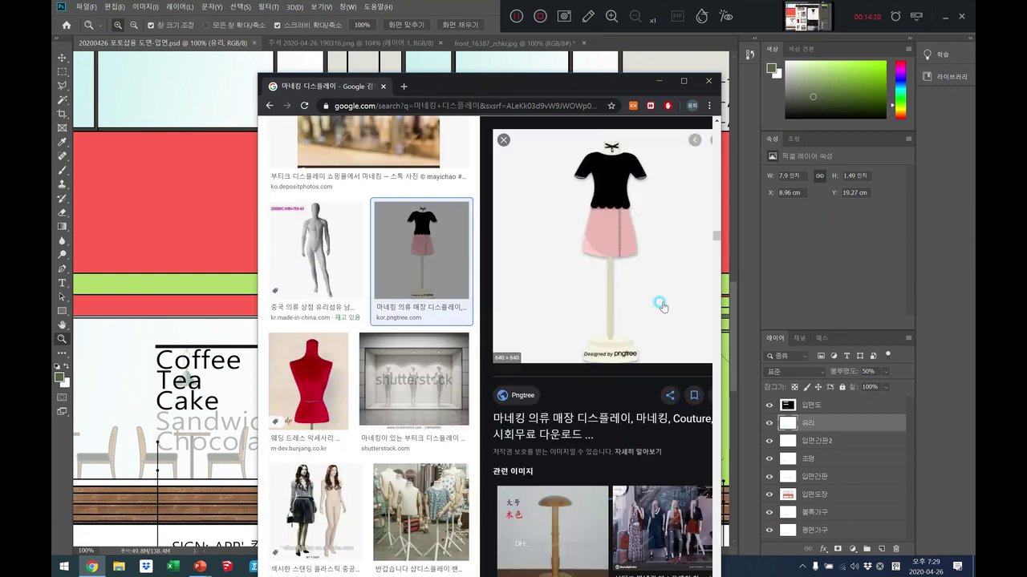
Search further down the mannequin display image results for plain stand mannequins that suit the shop window.
scroll(330, 420, "down", 10)
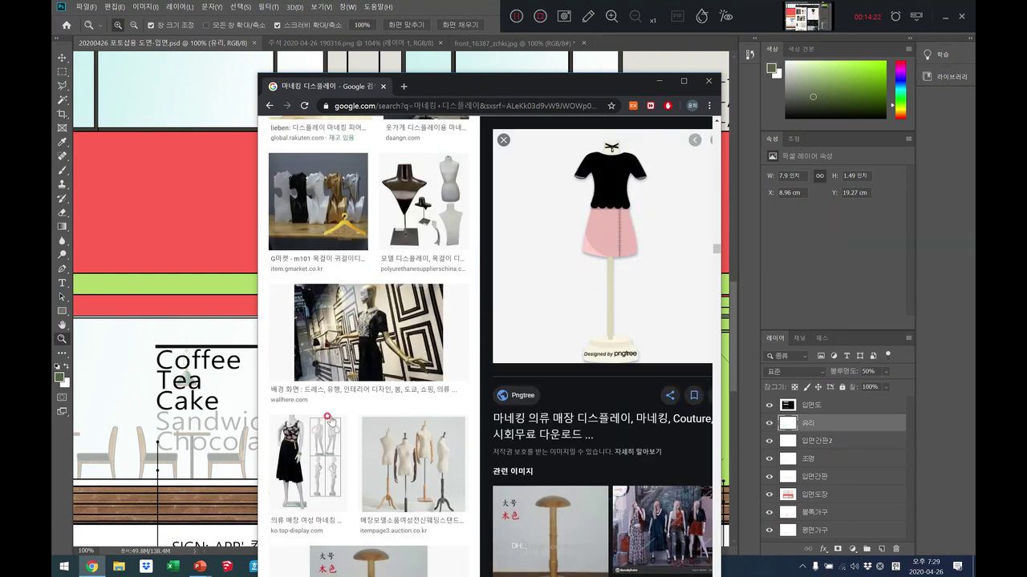
scroll(329, 420, "down", 10)
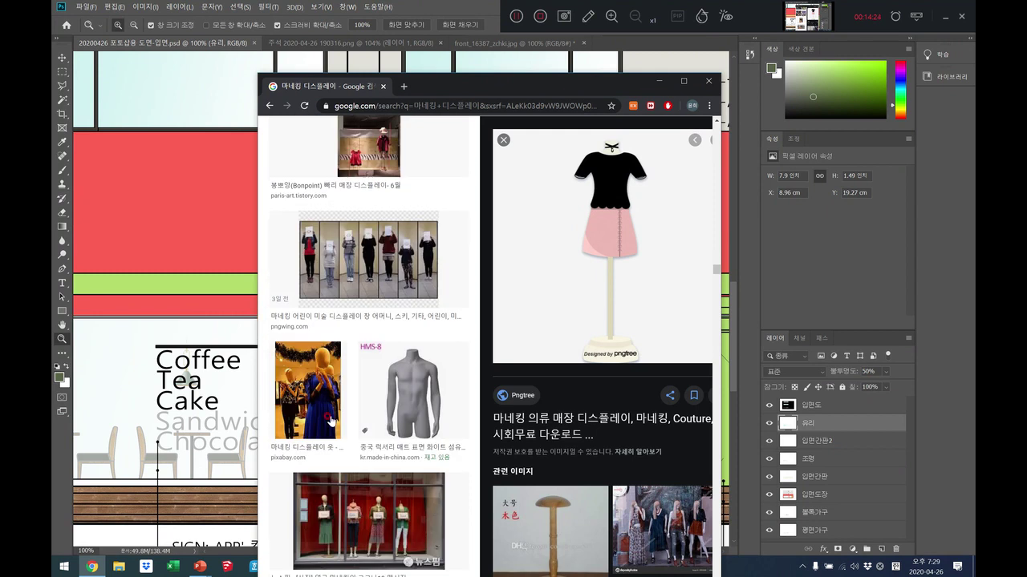
scroll(329, 418, "down", 10)
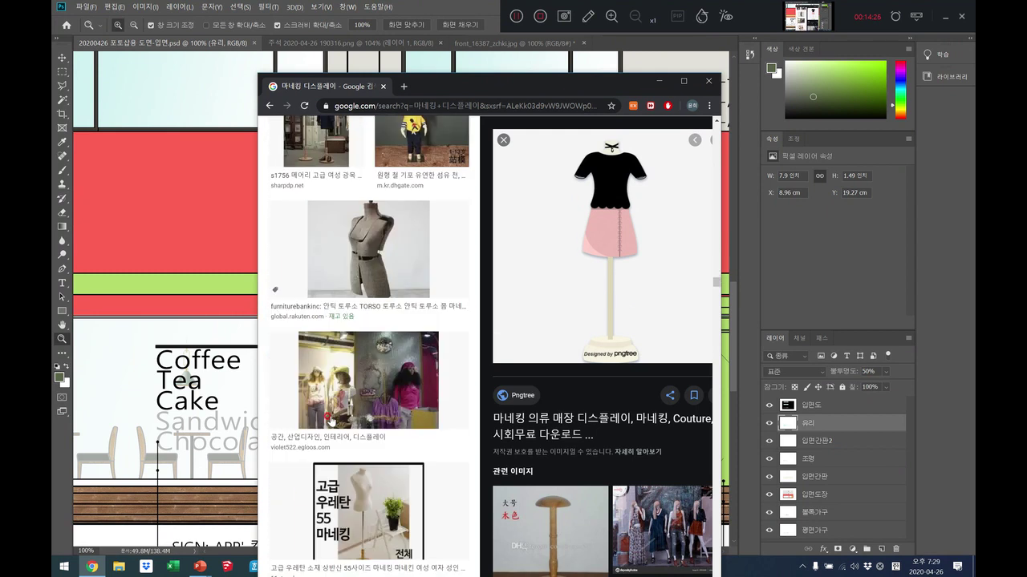
scroll(329, 418, "down", 10)
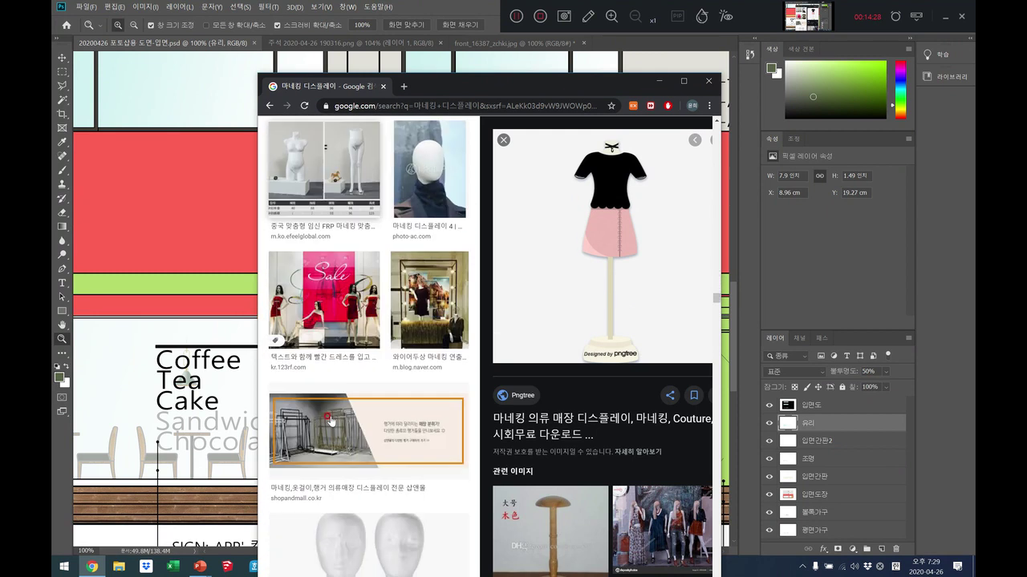
scroll(328, 418, "down", 10)
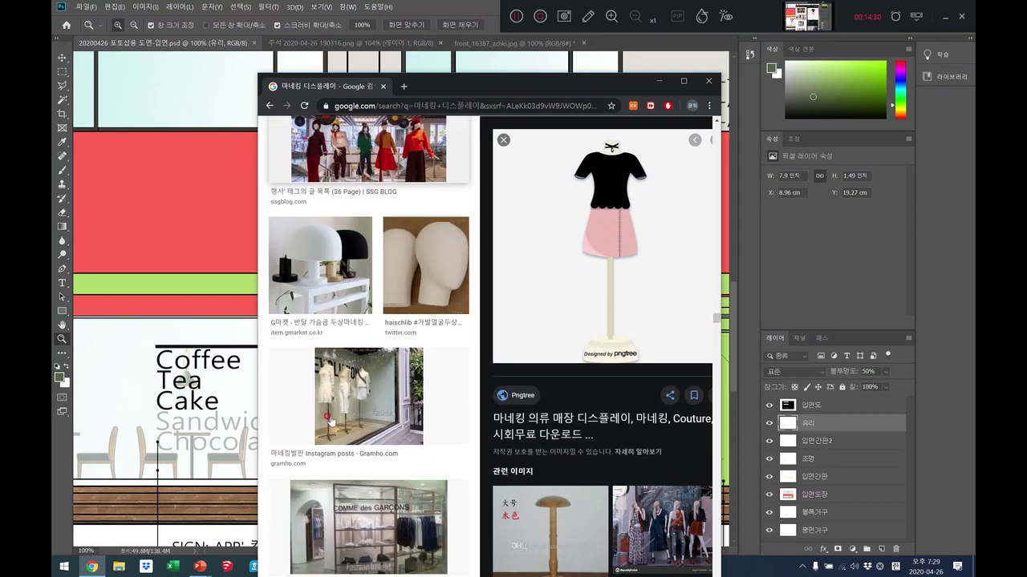
scroll(329, 417, "down", 10)
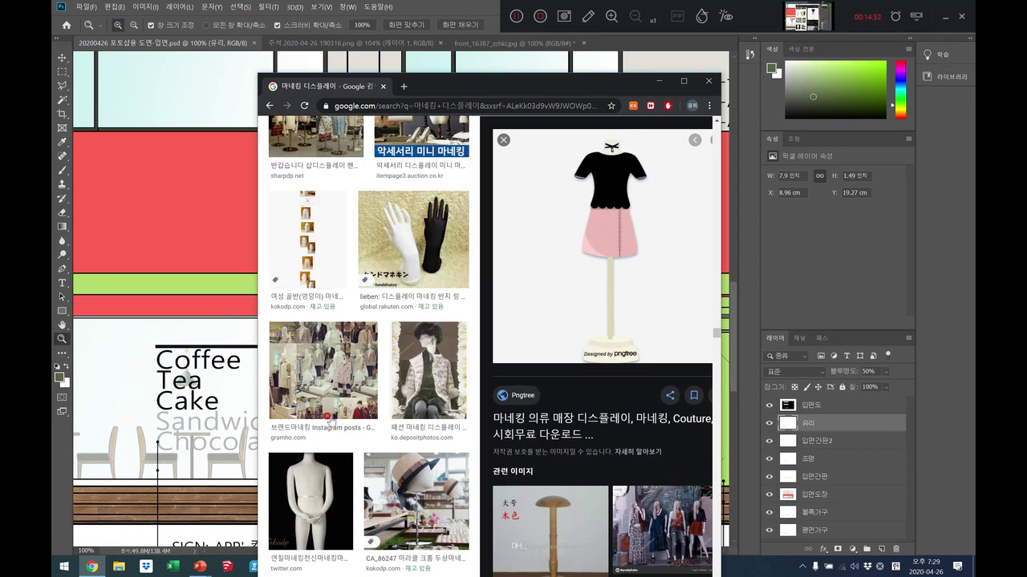
scroll(329, 418, "down", 10)
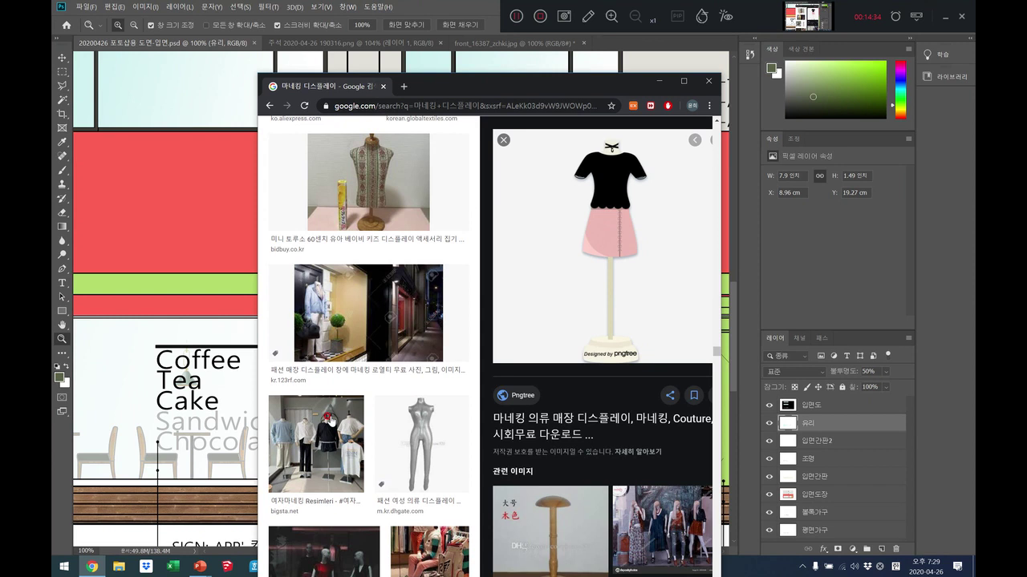
scroll(329, 418, "down", 10)
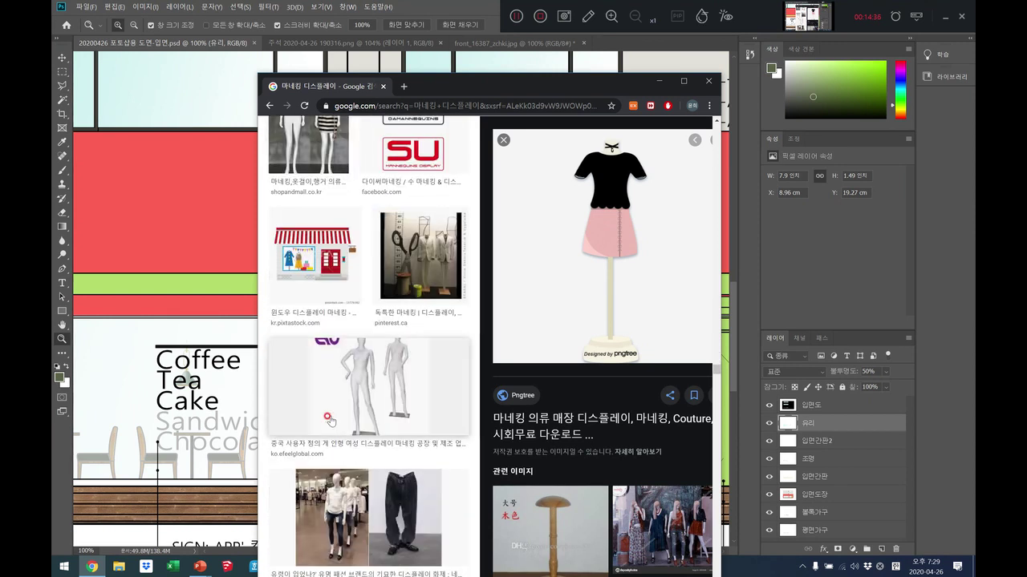
scroll(330, 422, "down", 10)
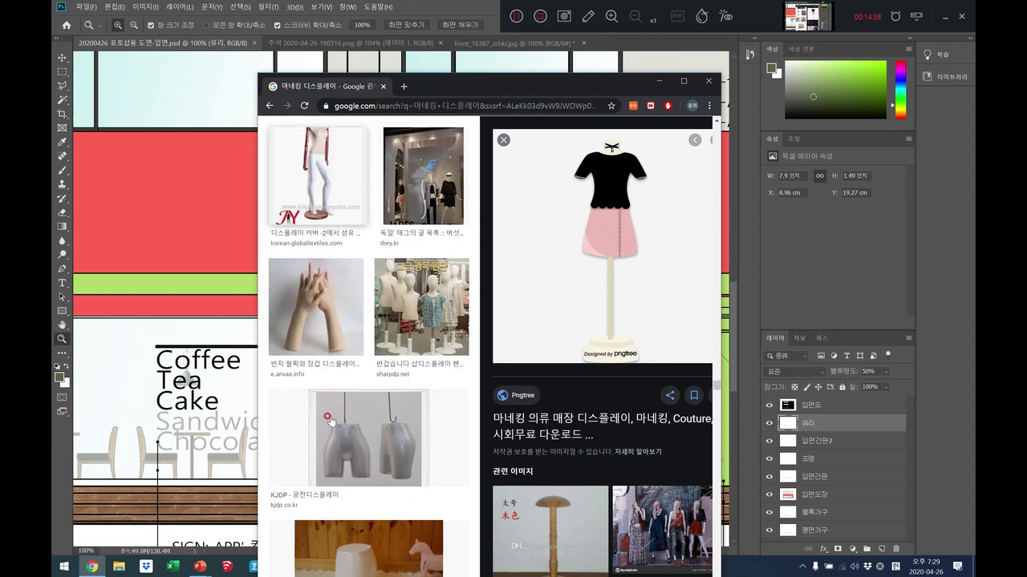
scroll(329, 420, "down", 10)
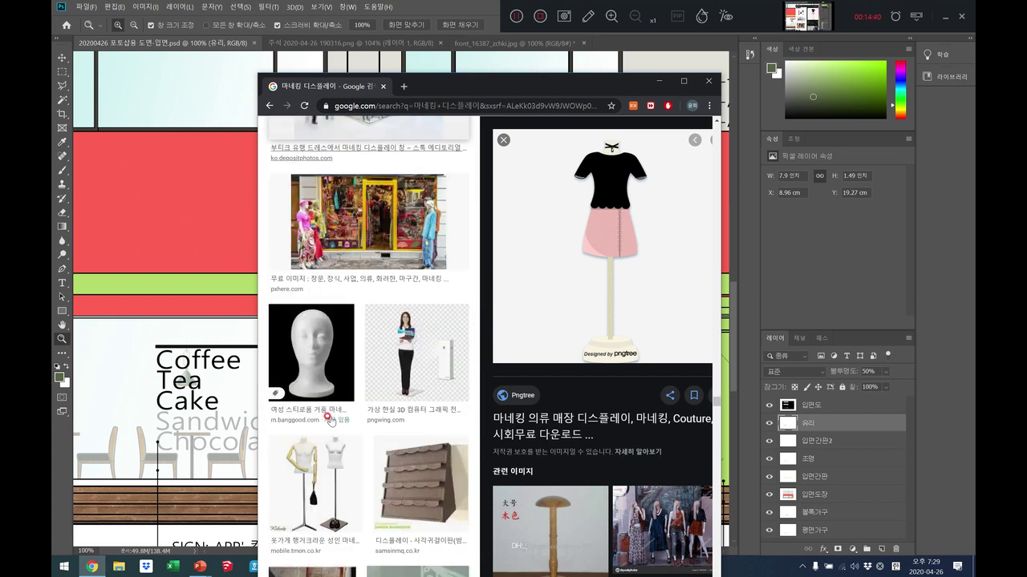
scroll(329, 418, "down", 10)
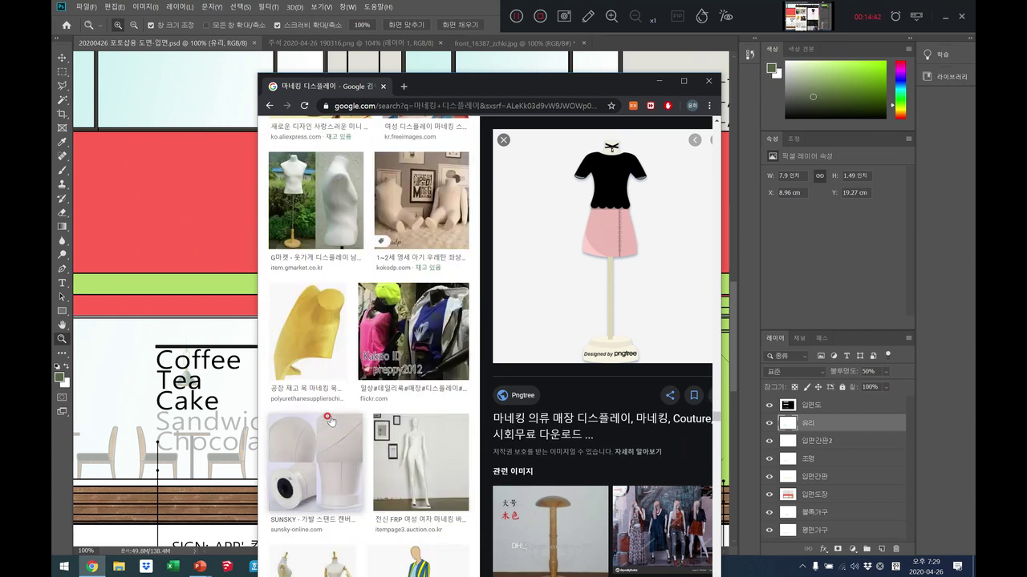
scroll(329, 418, "down", 10)
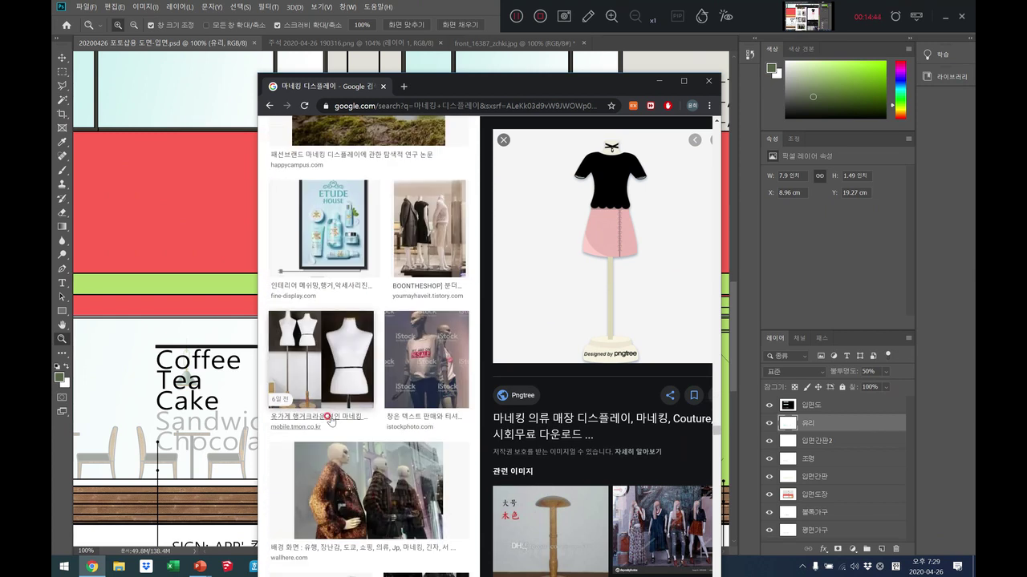
scroll(329, 419, "down", 10)
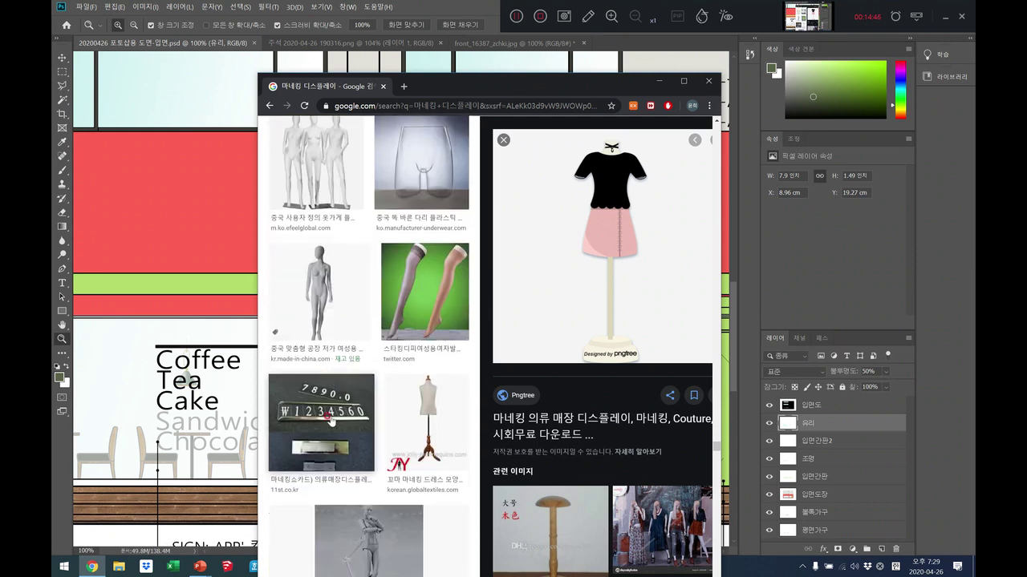
scroll(329, 420, "down", 4)
scroll(328, 420, "down", 10)
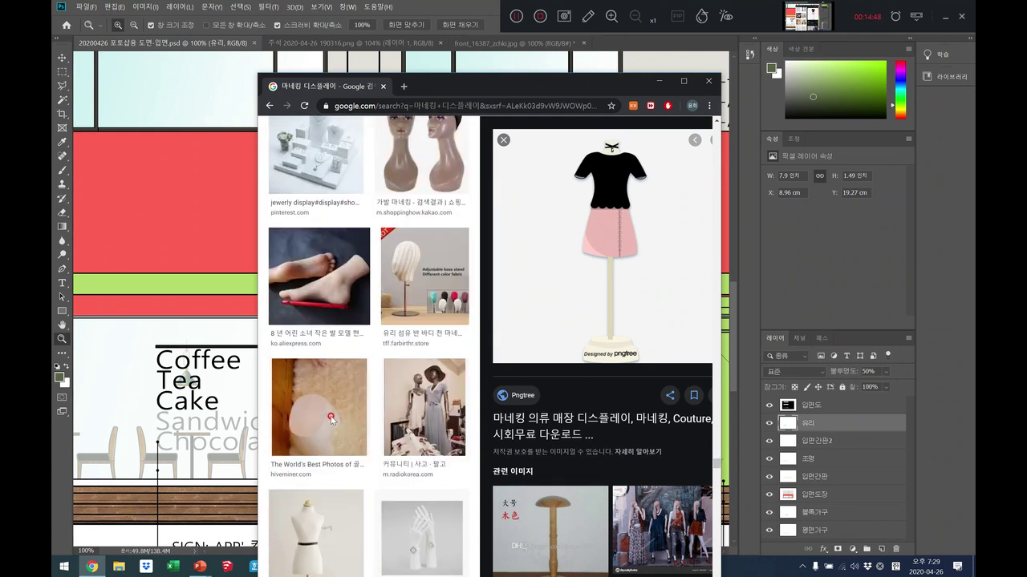
scroll(330, 420, "down", 10)
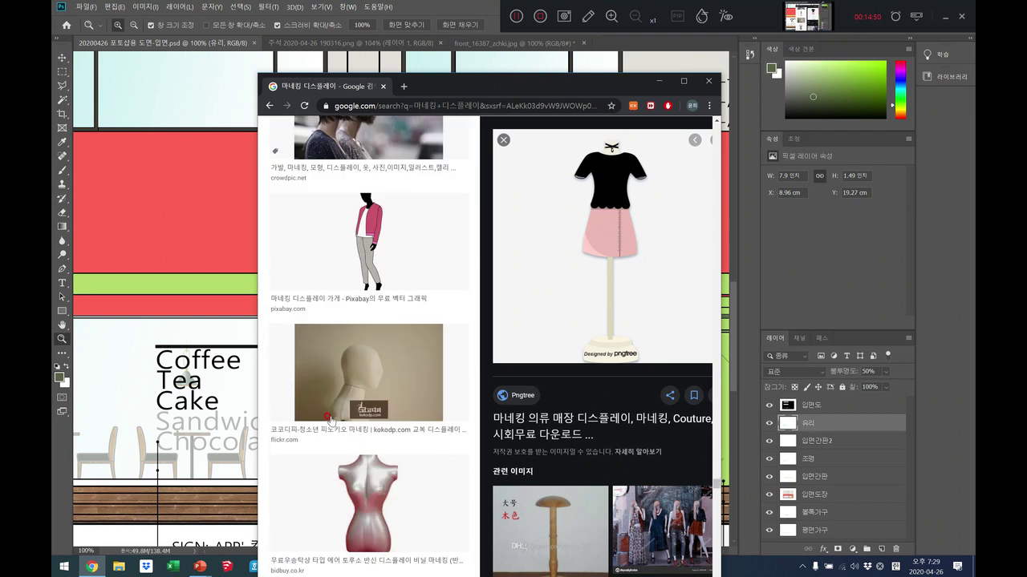
scroll(328, 420, "down", 8)
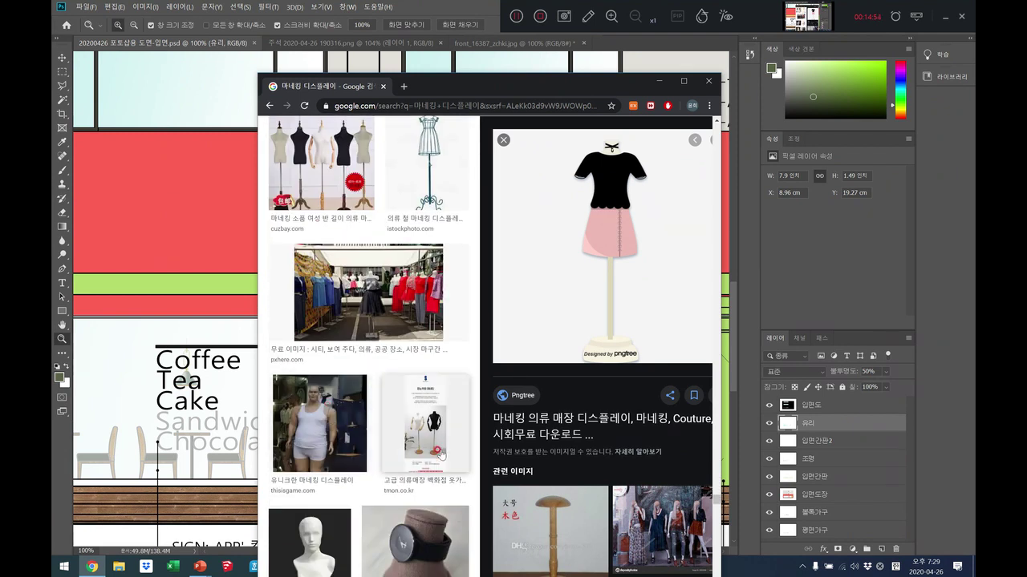
Save the tmon.co.kr image of the white and black stand mannequins to the desktop as a JPG and close the browser.
left_click(425, 423)
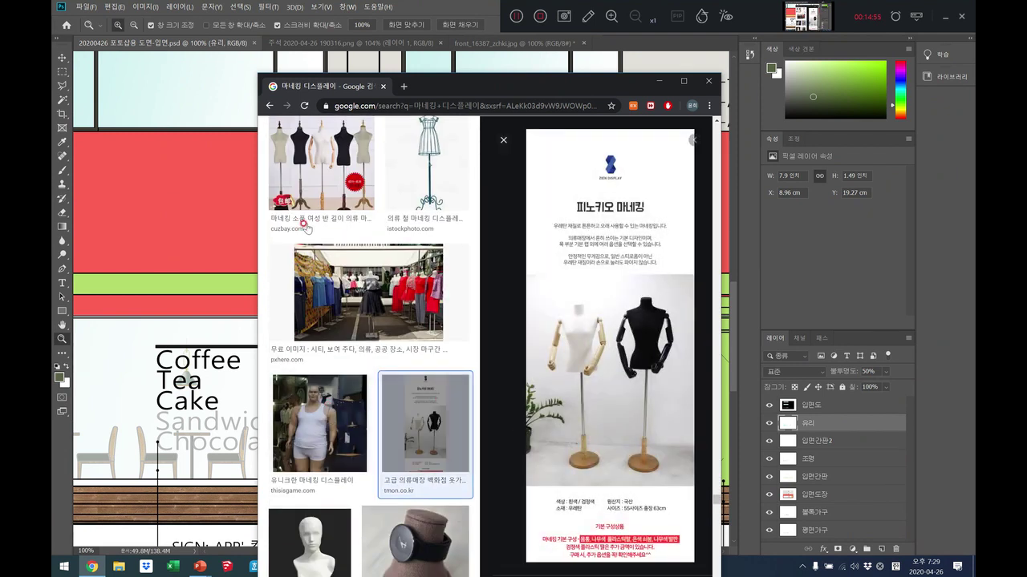
right_click(579, 343)
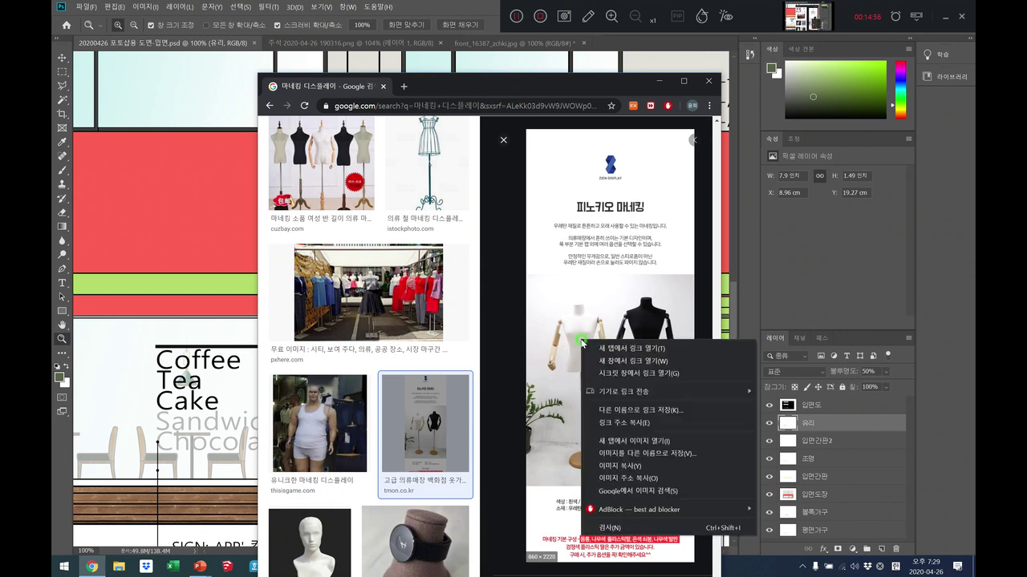
left_click(682, 454)
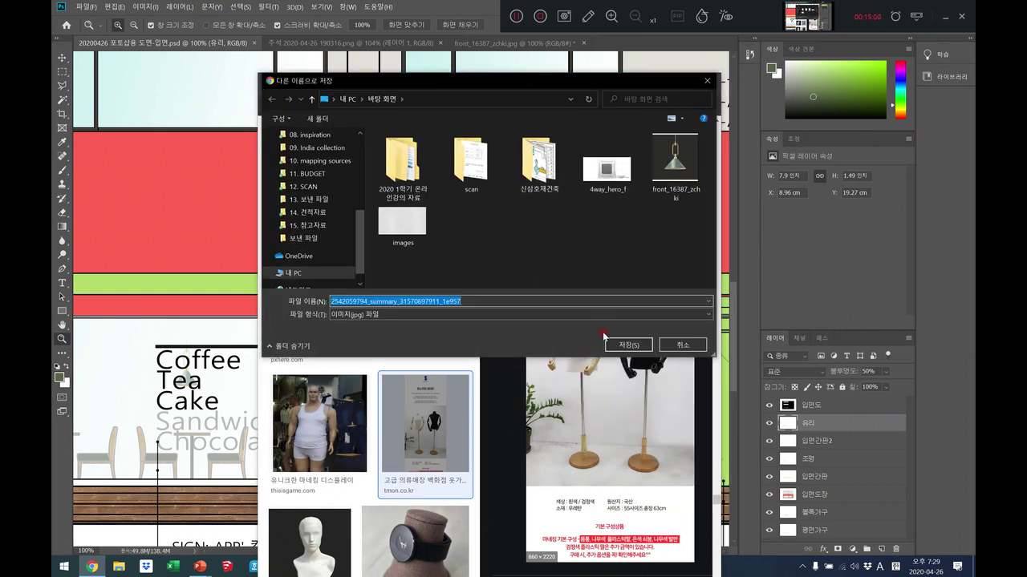
left_click(608, 344)
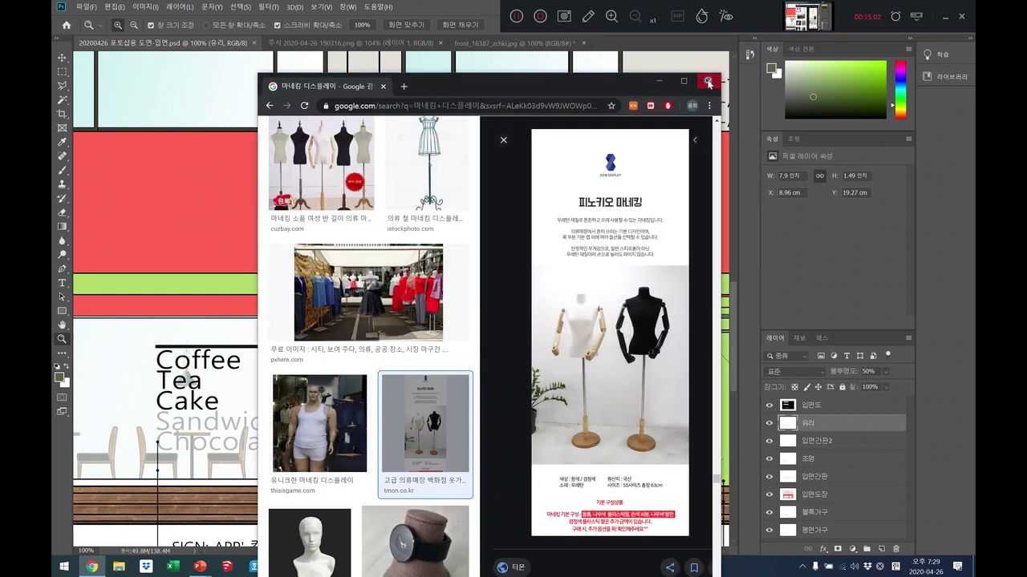
left_click(708, 82)
left_click(86, 7)
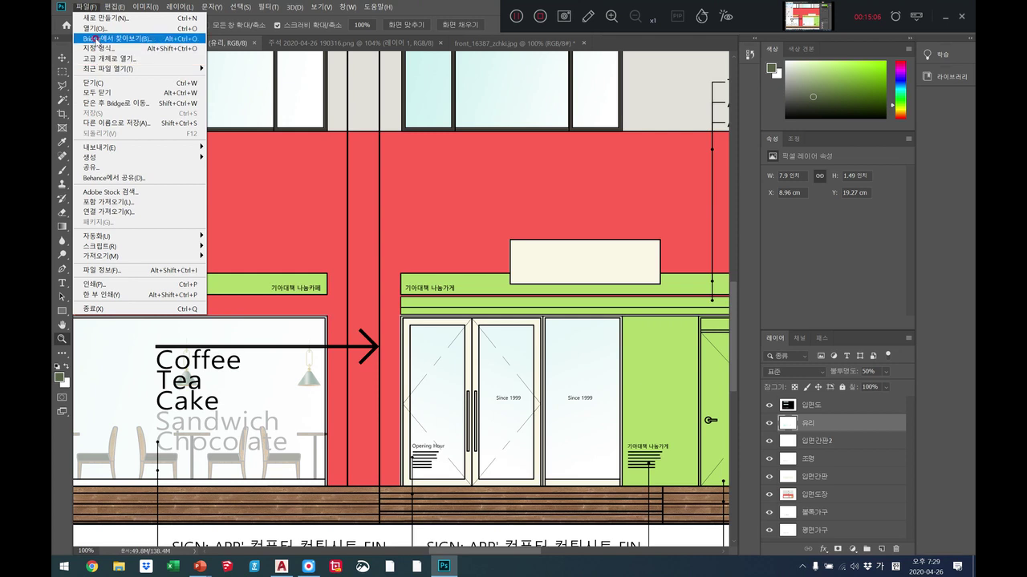
left_click(93, 28)
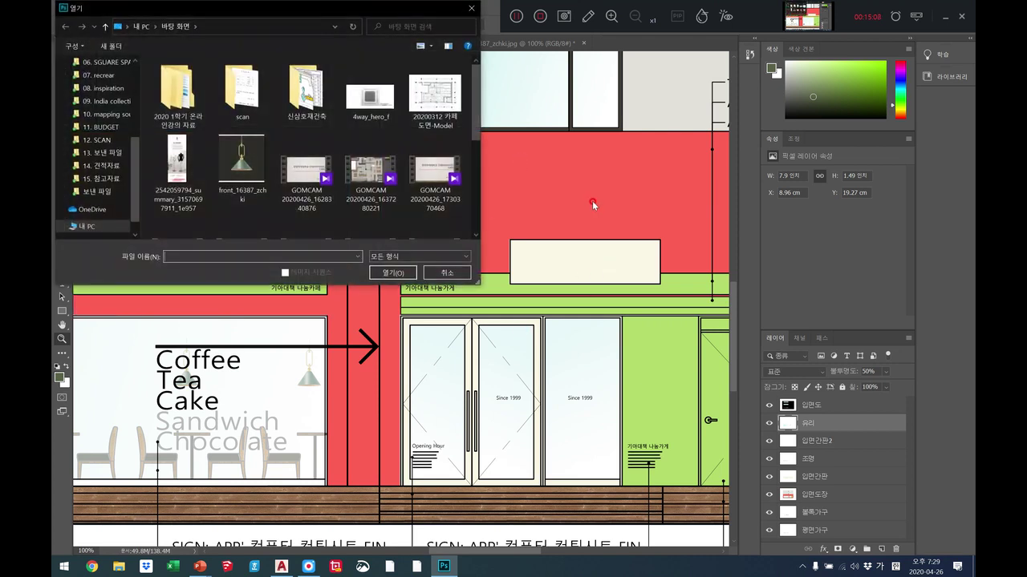
scroll(248, 158, "down", 5)
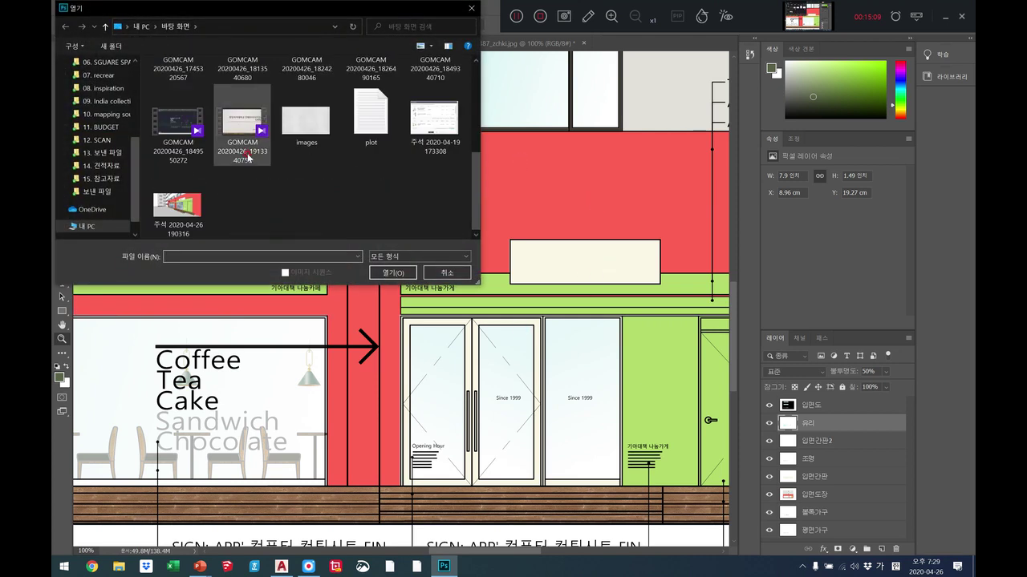
scroll(247, 158, "up", 5)
left_click(183, 158)
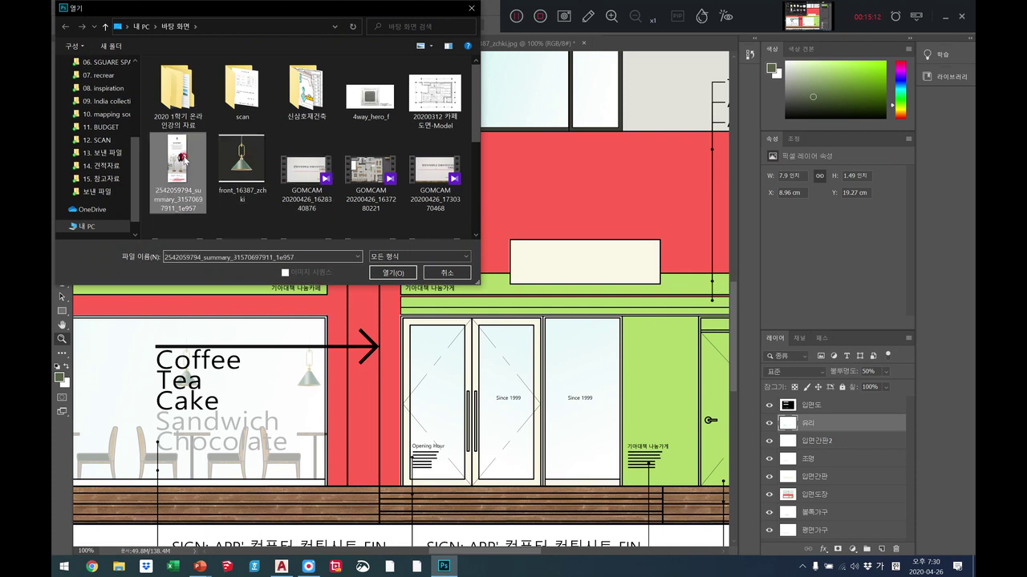
left_click(393, 273)
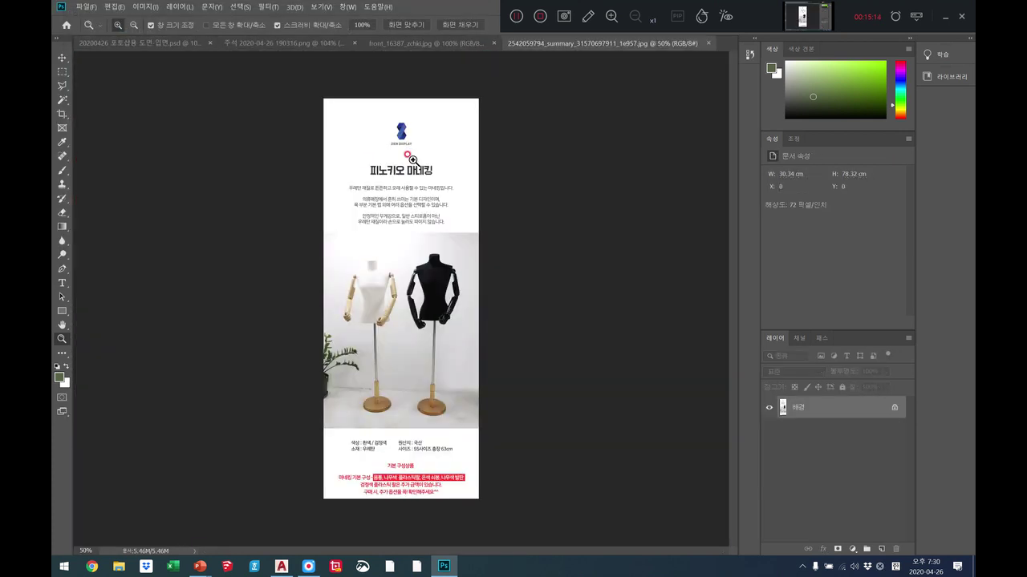
Start cropping the opened mannequin product image with the Crop tool.
left_click(63, 113)
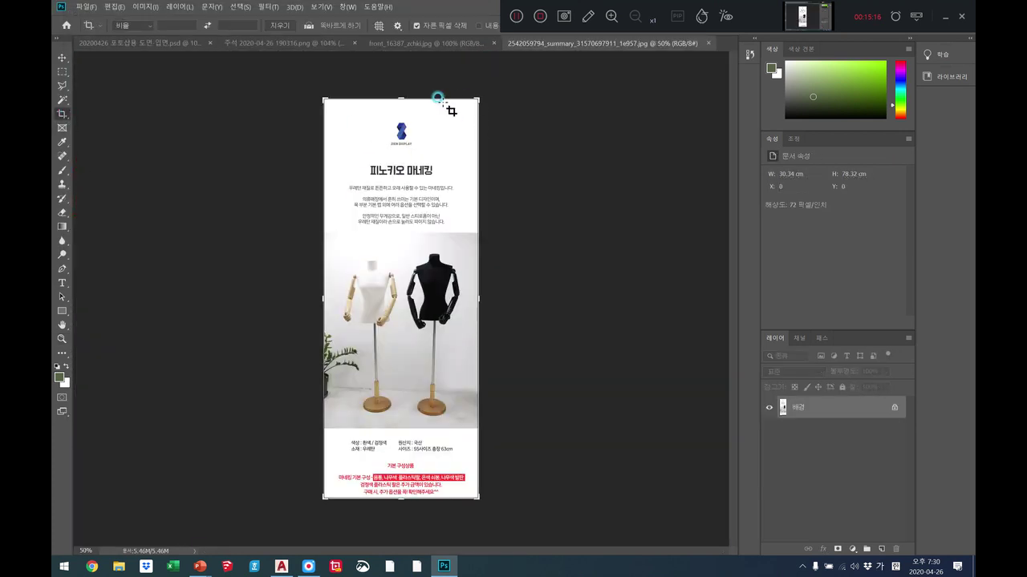
Crop the product image to the photo of the two mannequins, removing the text areas above and below.
left_click_drag(400, 95, 400, 166)
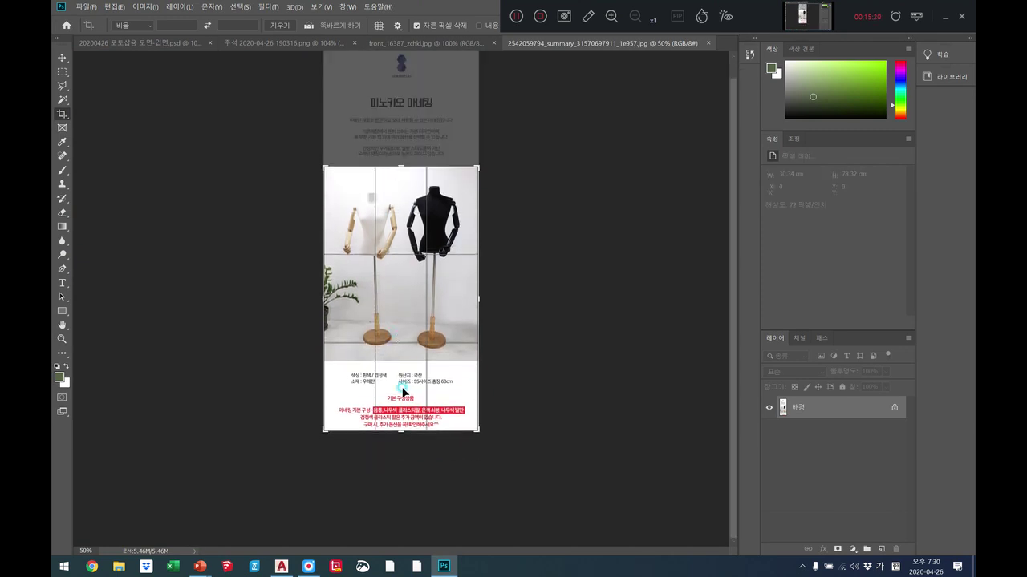
left_click_drag(400, 431, 398, 395)
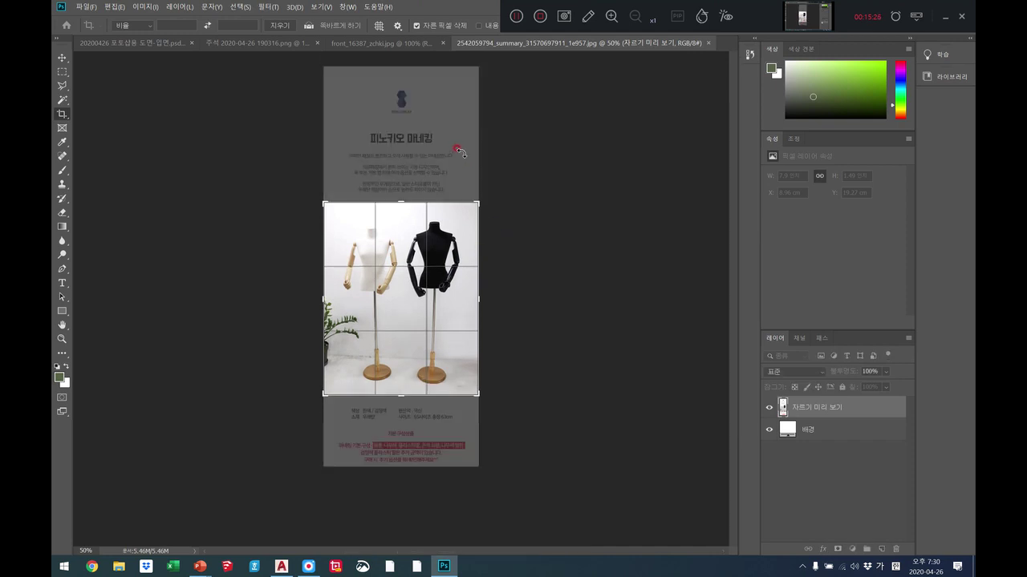
key("Return")
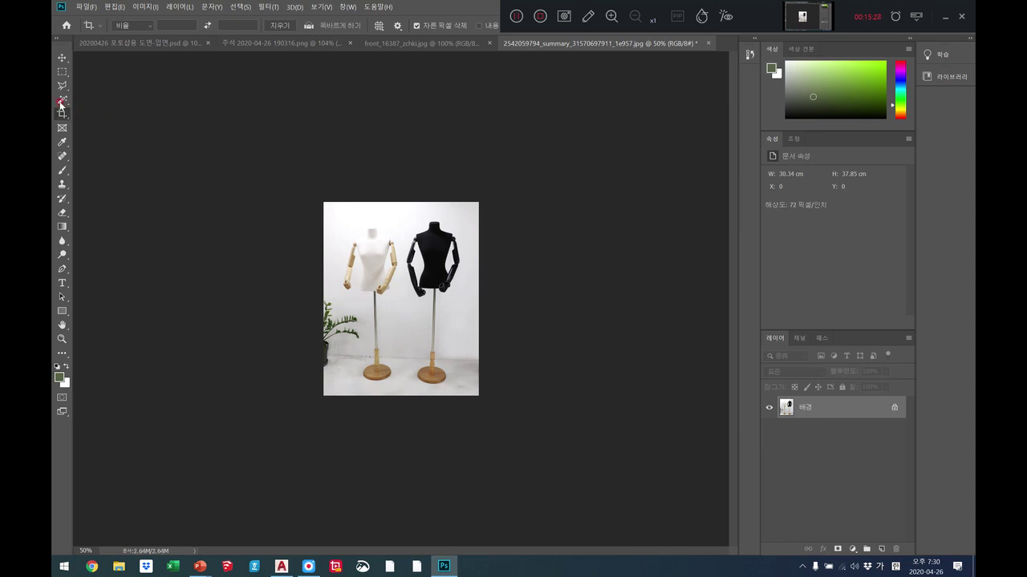
left_click(61, 103)
left_click(390, 216)
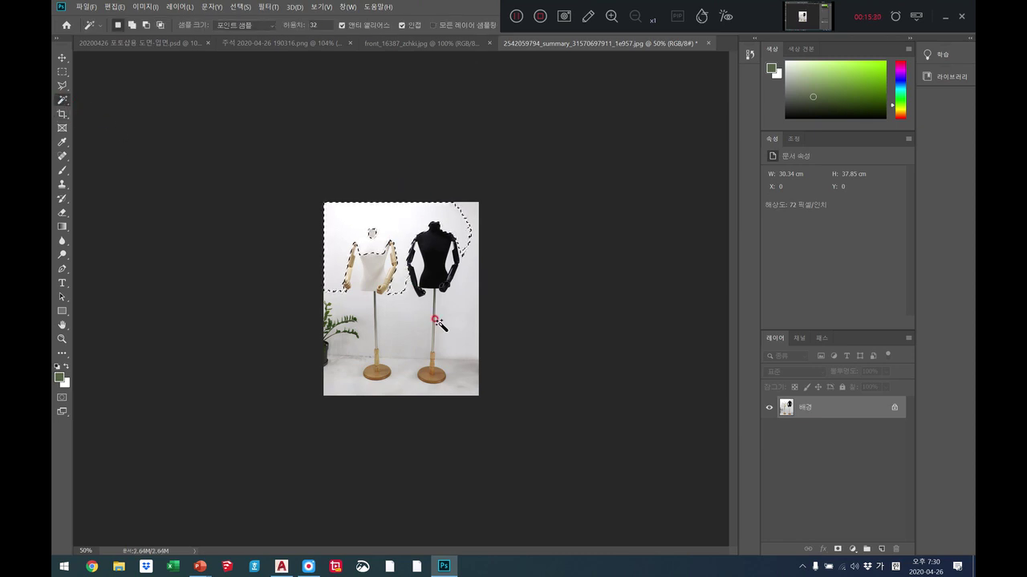
key("ctrl+d")
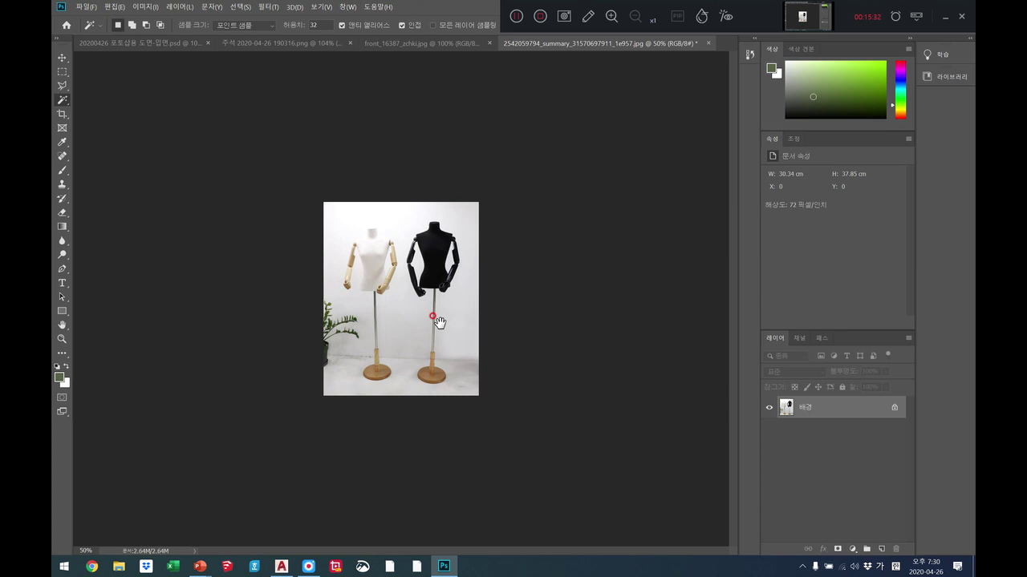
Select the wall and floor background around the two mannequins with the Magic Wand.
left_click(61, 340)
left_click_drag(416, 292, 417, 293)
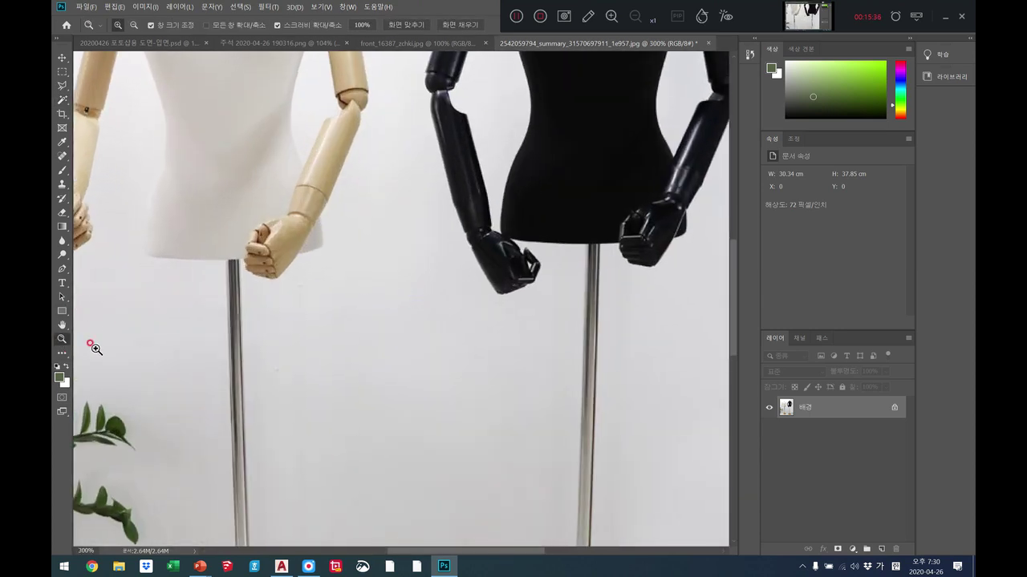
left_click(135, 26)
left_click_drag(417, 337, 403, 334)
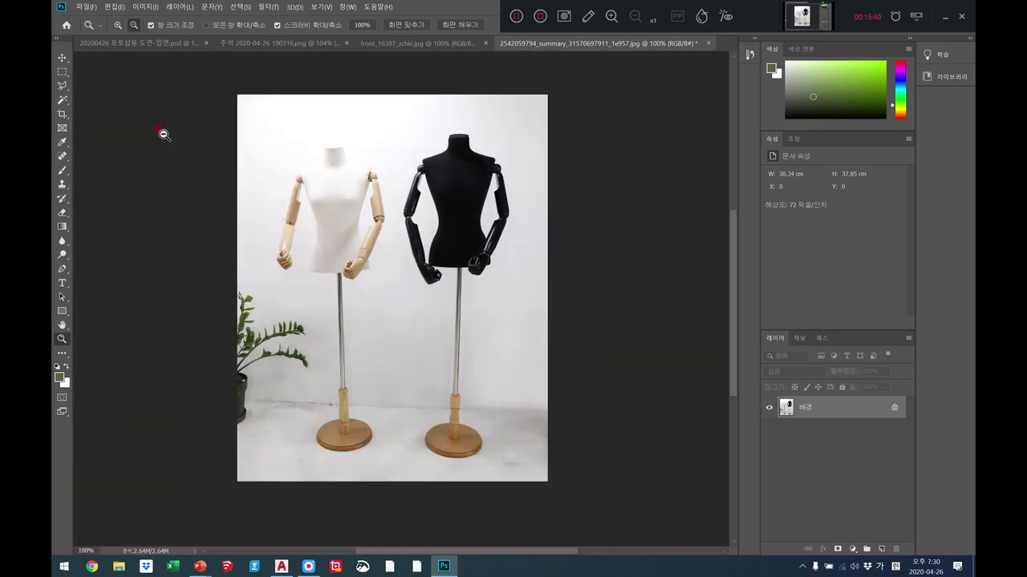
left_click(64, 85)
left_click(331, 152)
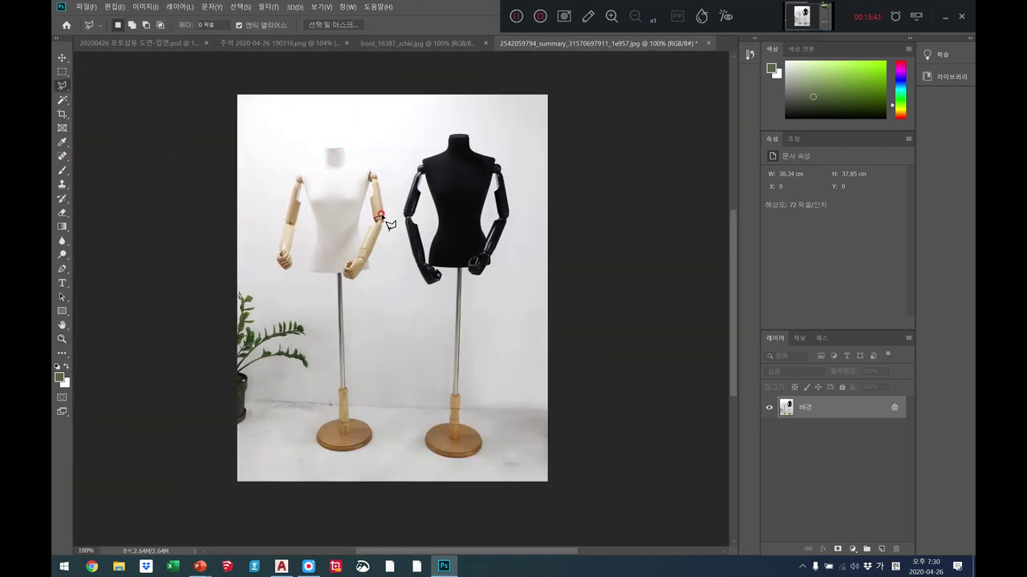
left_click(62, 102)
left_click(382, 324)
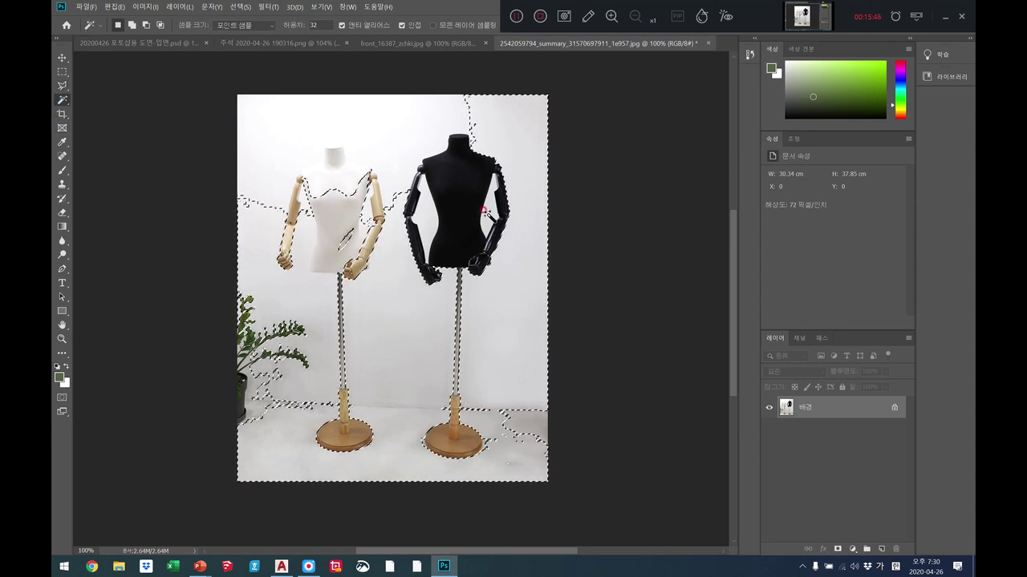
Add the wall area above the white mannequin's neck and shoulders to the selection with the Polygonal Lasso.
left_click(62, 87)
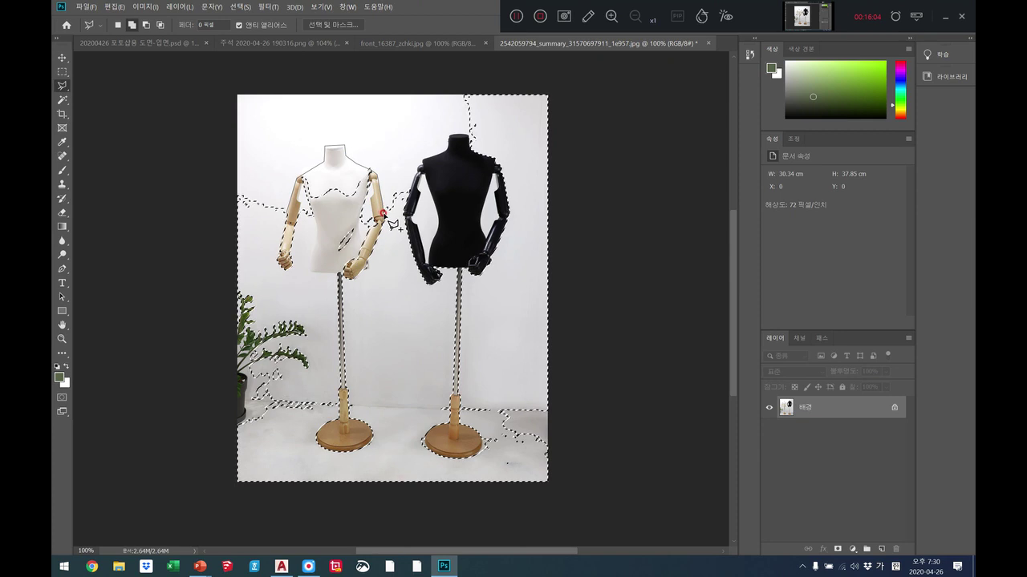
left_click(421, 128)
left_click(393, 82)
left_click(263, 59)
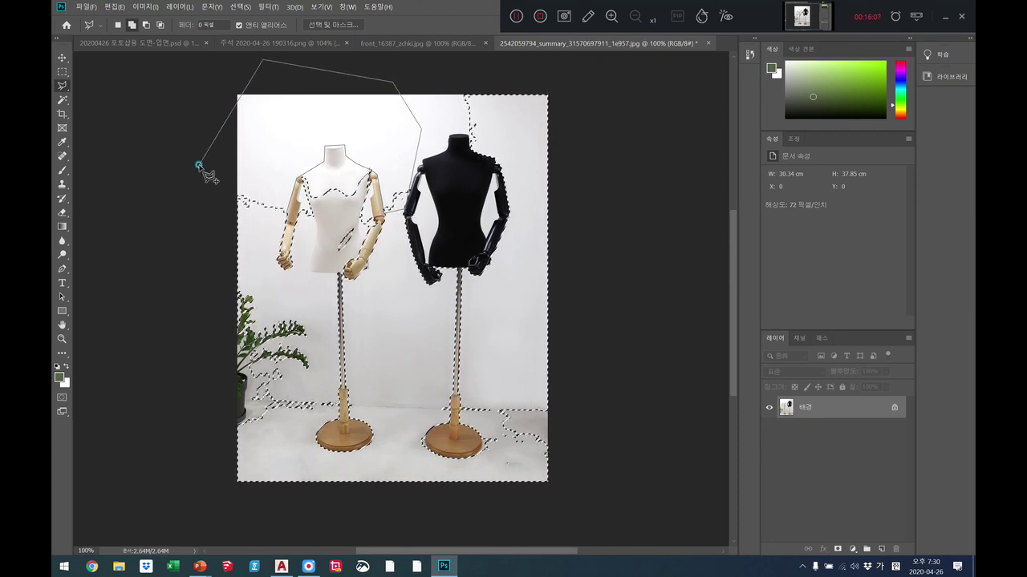
left_click(234, 188)
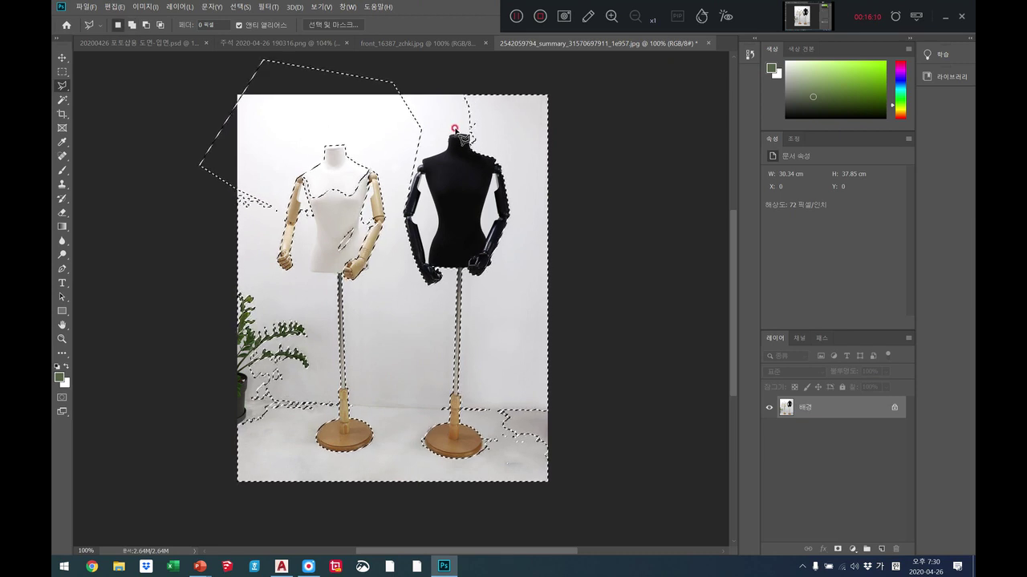
Add the wall area above and beside the black mannequin's neck and shoulder to the selection with the Polygonal Lasso.
left_click(387, 89)
left_click(481, 93)
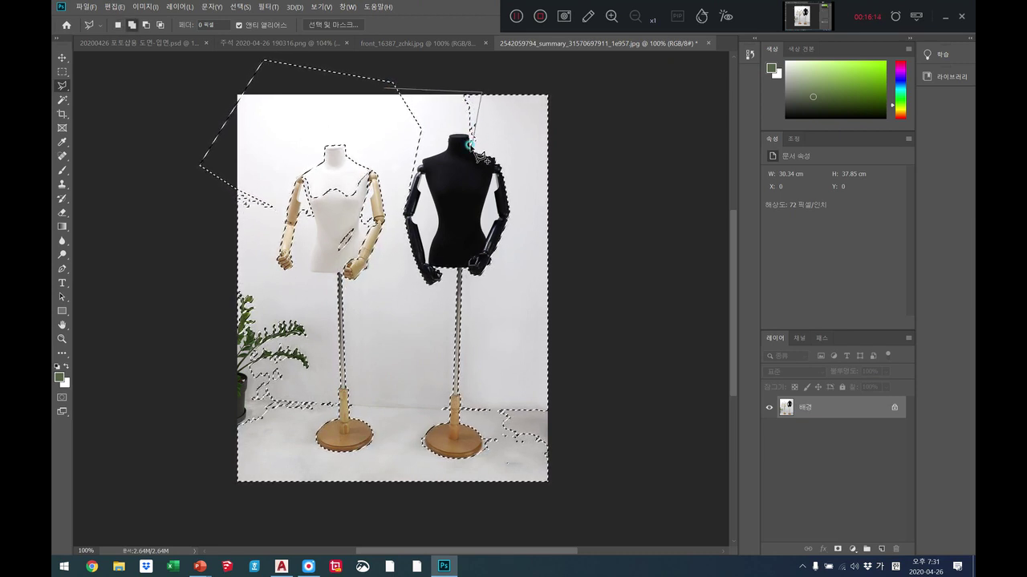
left_click(459, 135)
left_click(448, 136)
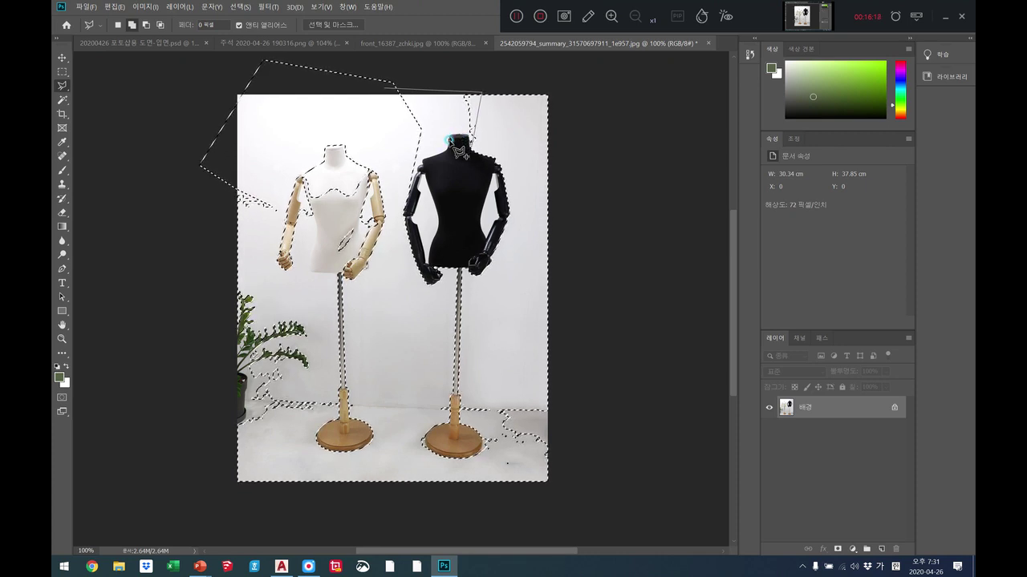
left_click(423, 164)
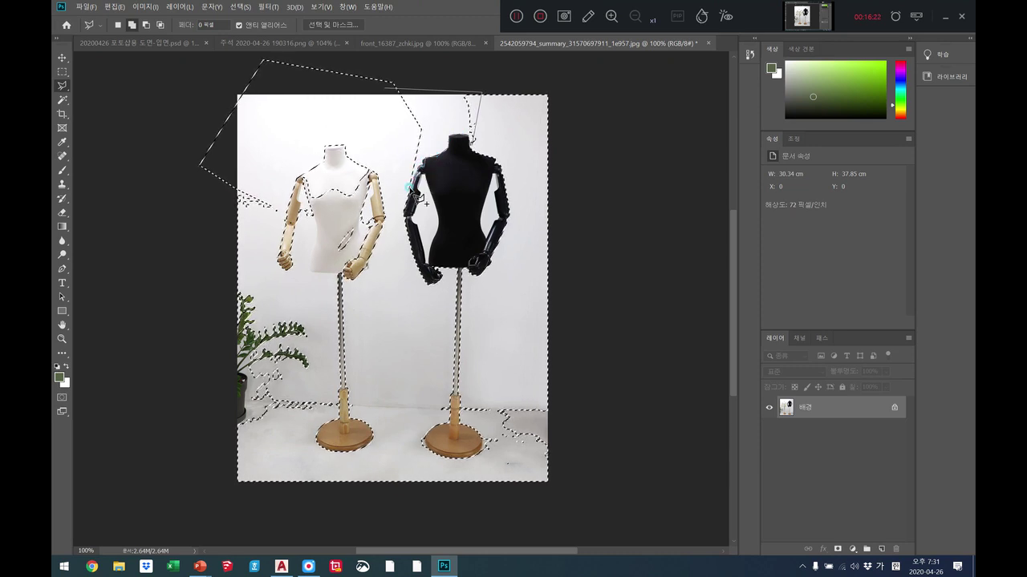
left_click(372, 83)
left_click(384, 88)
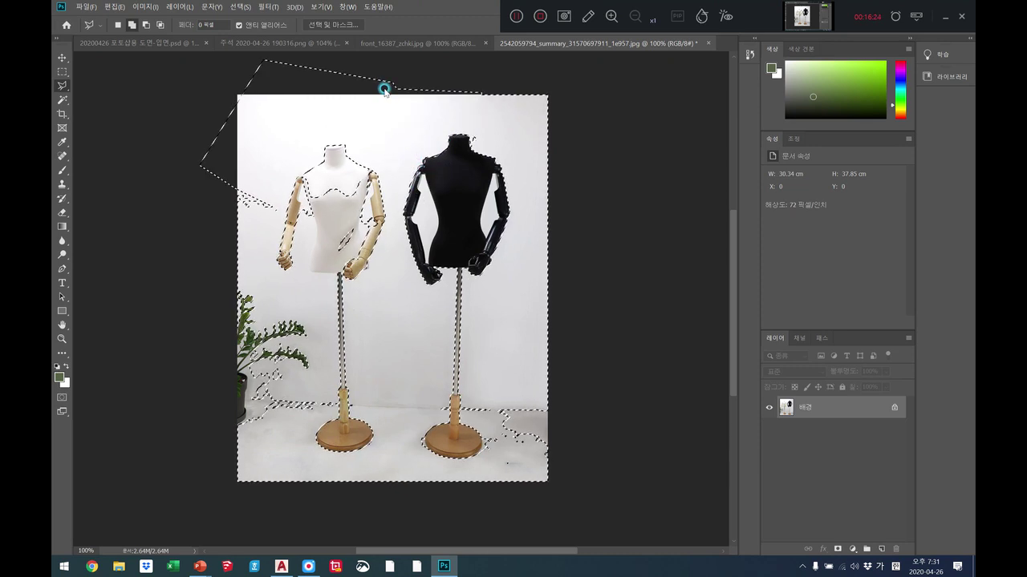
Invert the selection to pick the mannequins instead of the background, and move the selected pixels slightly upward.
left_click(290, 193)
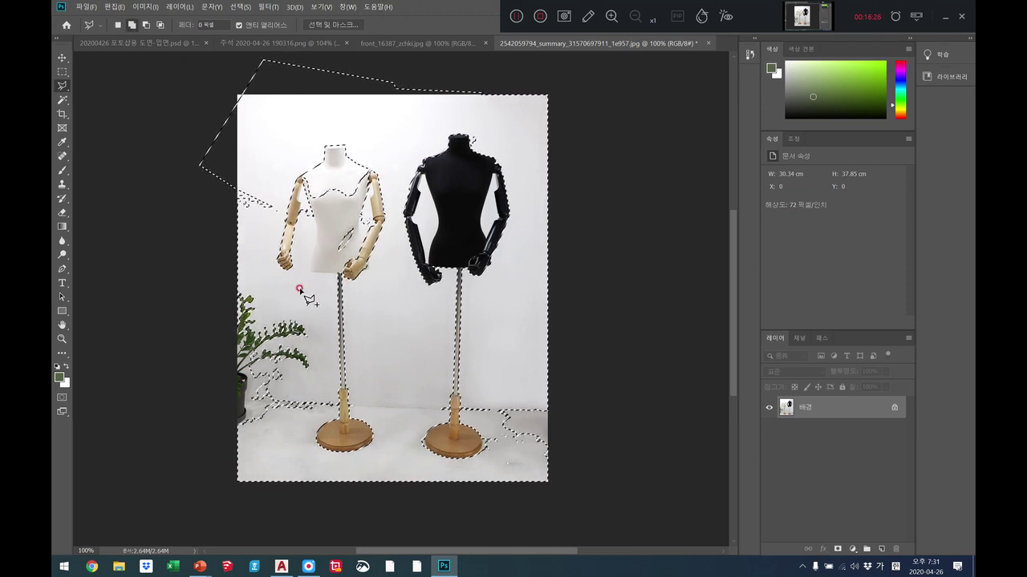
left_click(553, 241)
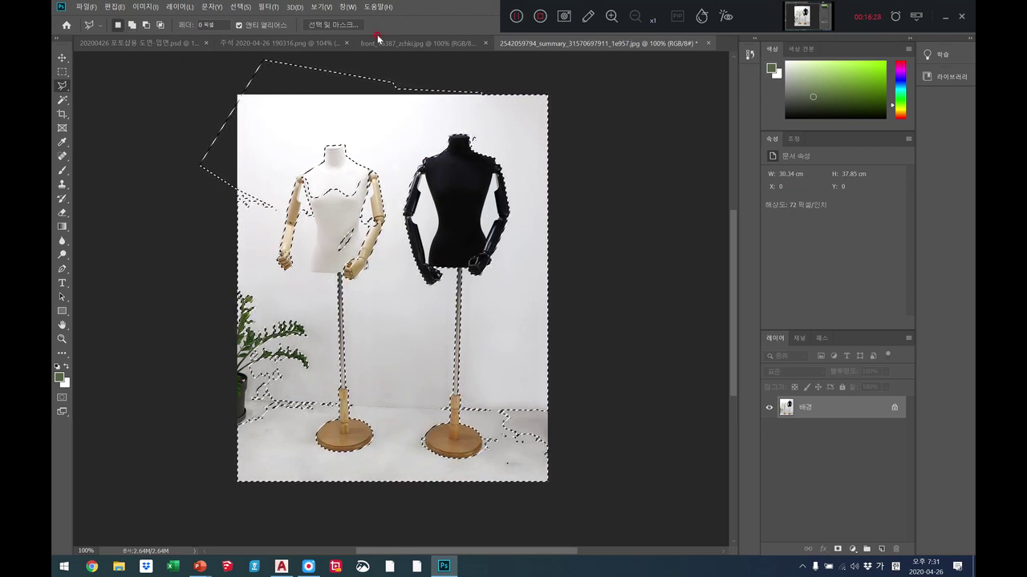
left_click(240, 7)
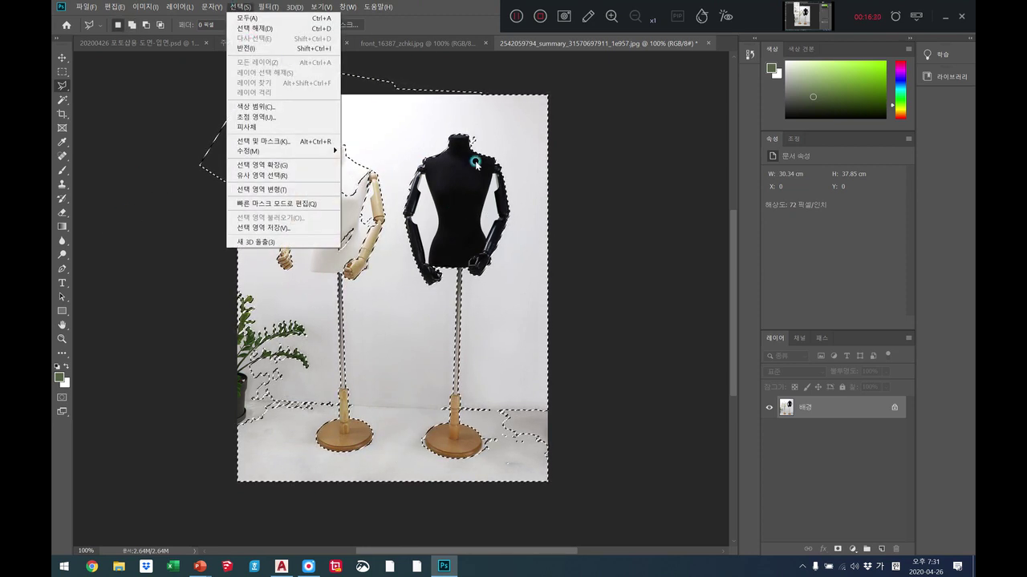
left_click(240, 48)
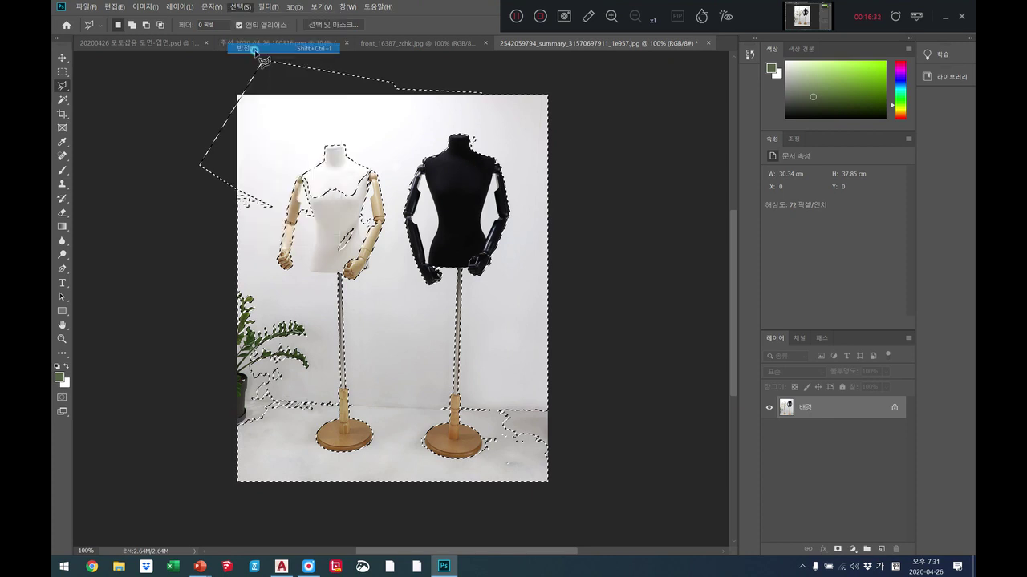
left_click(313, 238)
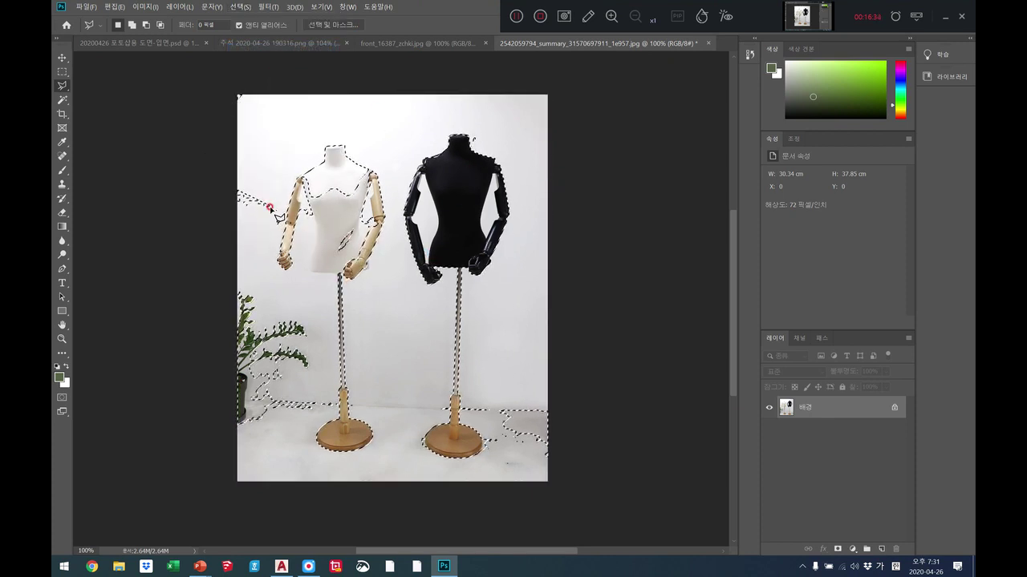
left_click(61, 71)
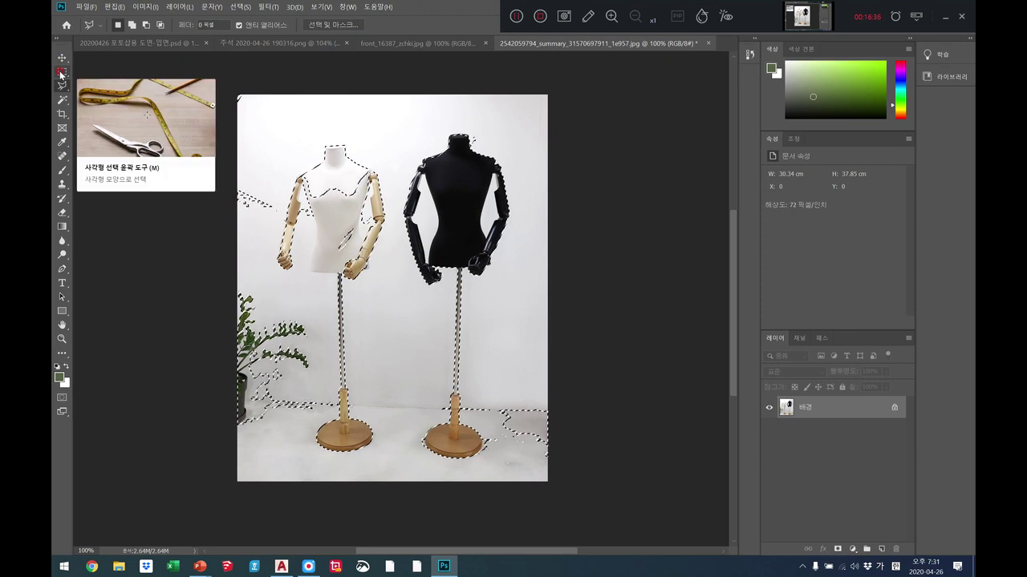
left_click(453, 267)
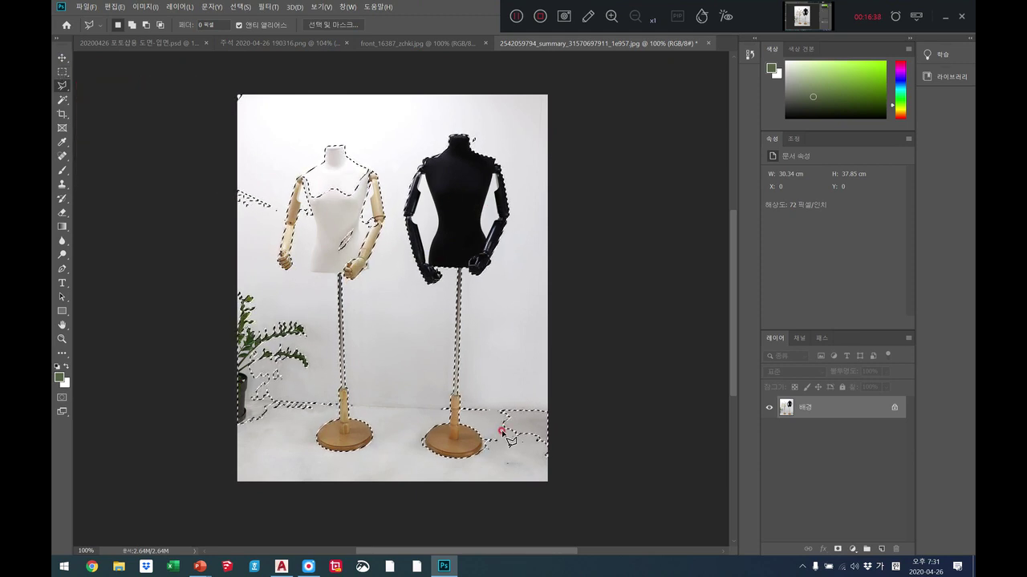
left_click(420, 190)
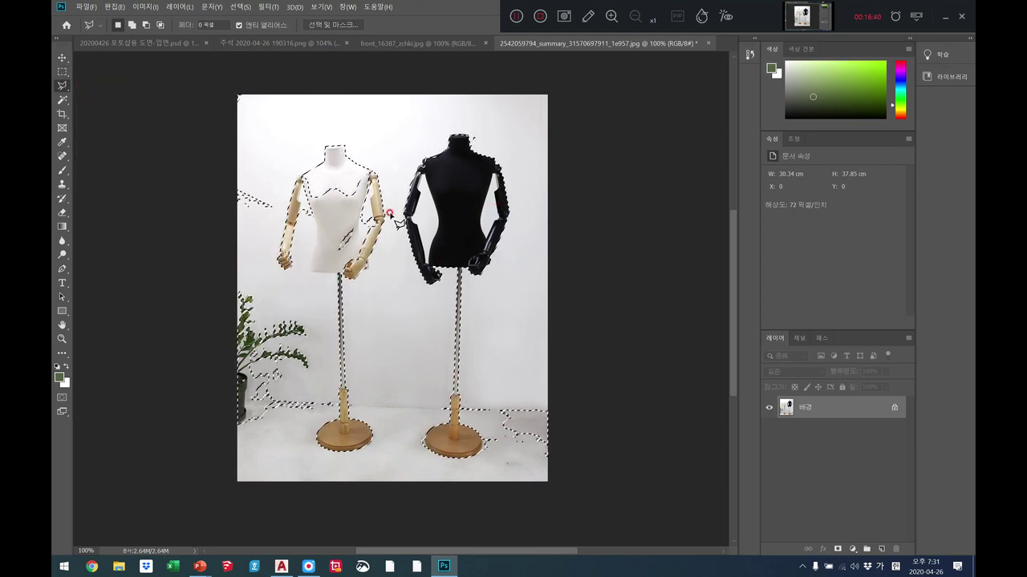
left_click(62, 58)
mouse_move(462, 176)
left_mouse_down()
mouse_move(447, 167)
mouse_move(458, 110)
mouse_move(470, 104)
mouse_move(459, 163)
left_mouse_up()
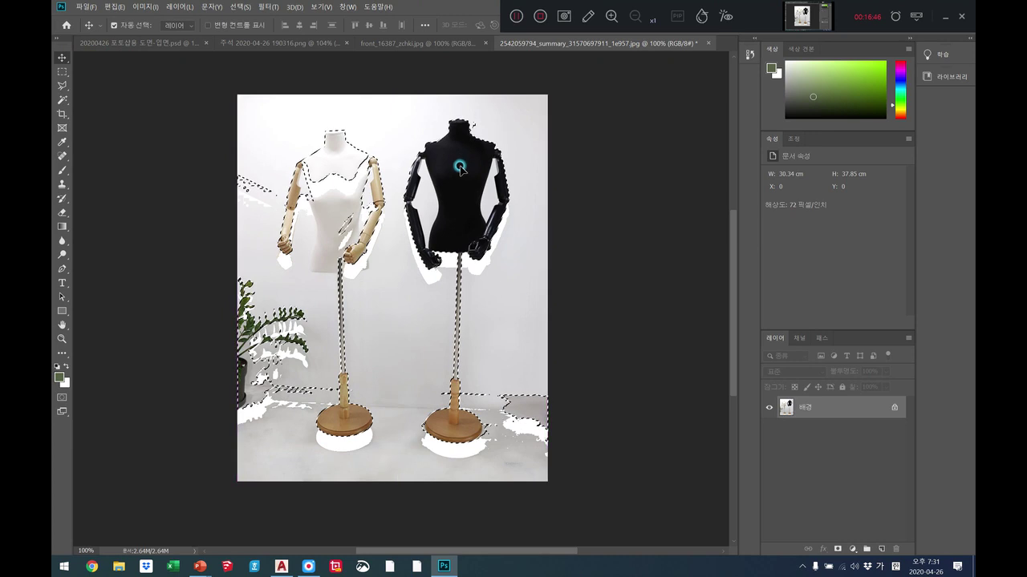
Add the white mannequin's missing torso to the selection with the Polygonal Lasso and subtract the gap beside its arm.
left_click(62, 85)
left_click(315, 164)
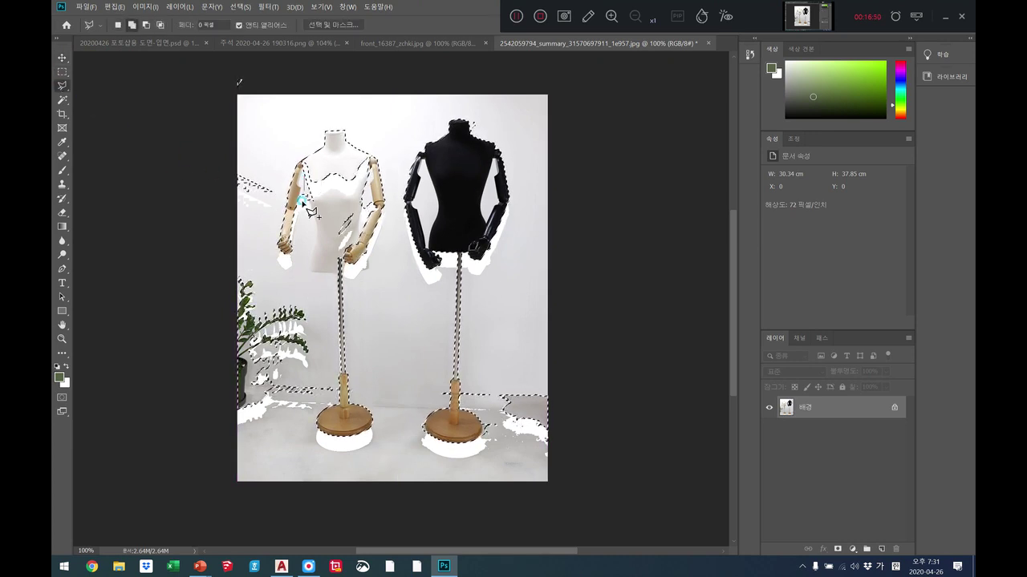
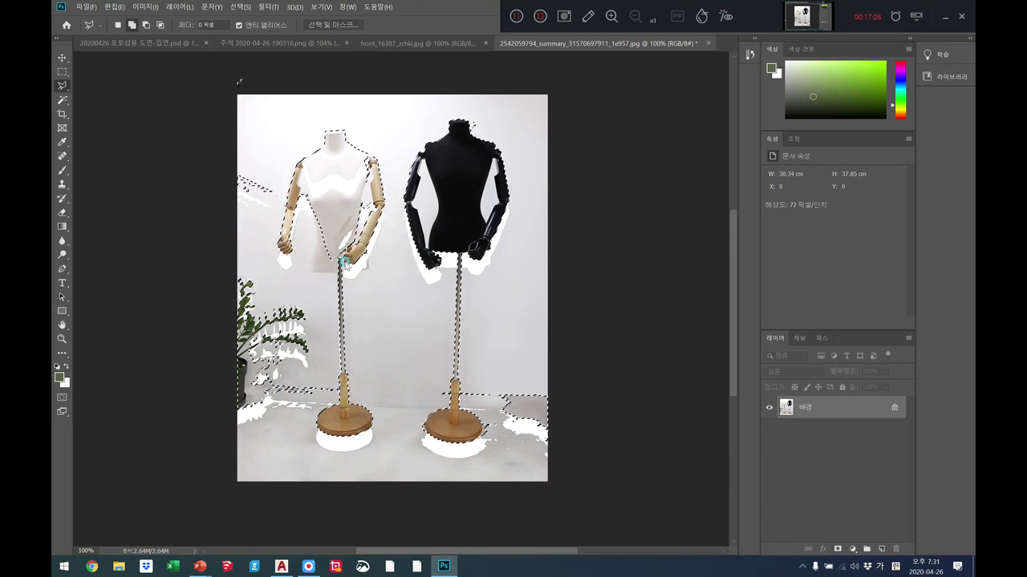
key("alt")
left_click_drag(366, 181, 371, 170)
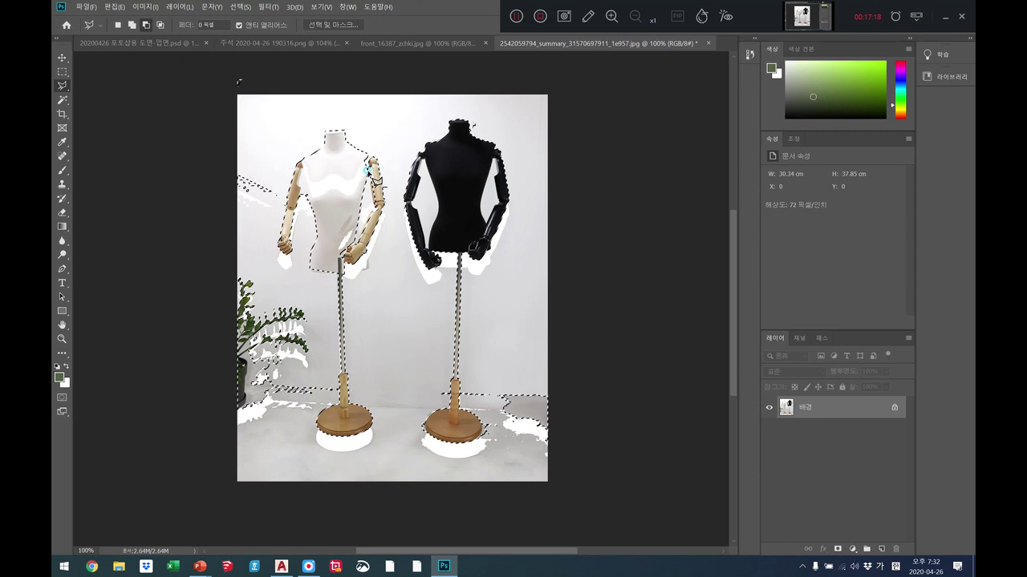
left_click_drag(374, 163, 366, 267)
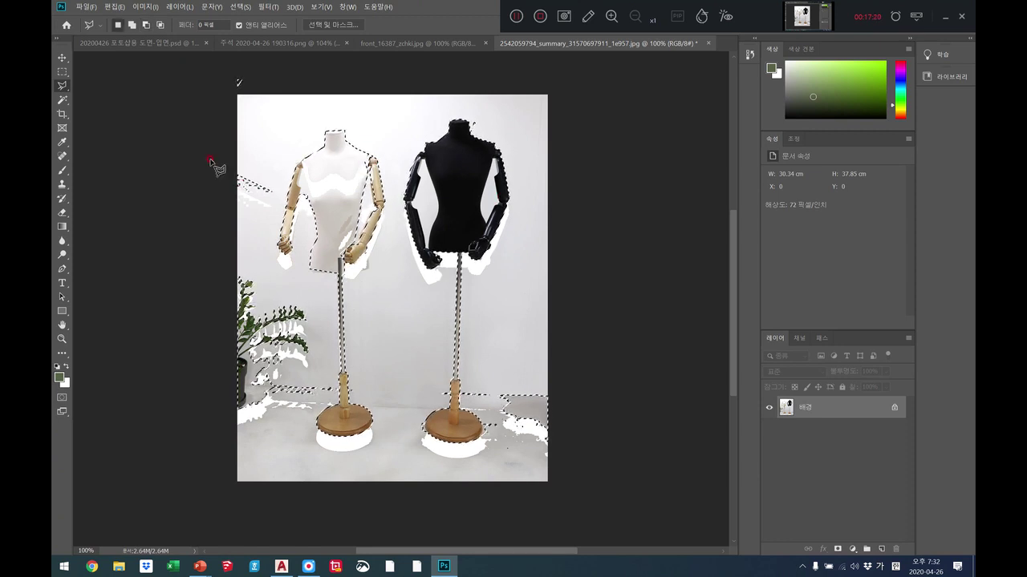
Subtract the stray wall, floor and potted plant areas from the selection with the Rectangular Marquee.
left_click(62, 72)
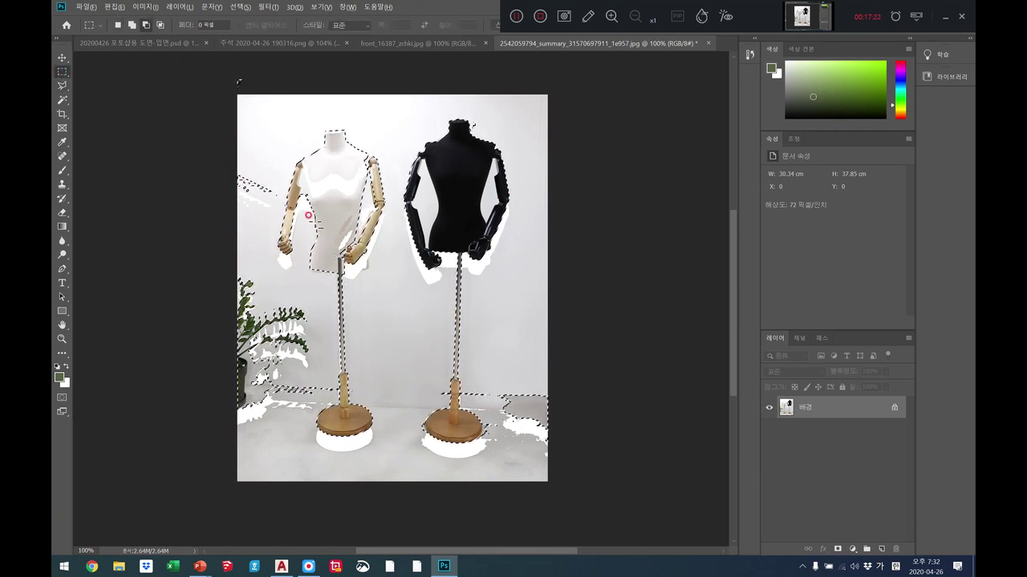
left_click_drag(231, 154, 248, 174)
left_click_drag(229, 87, 215, 61)
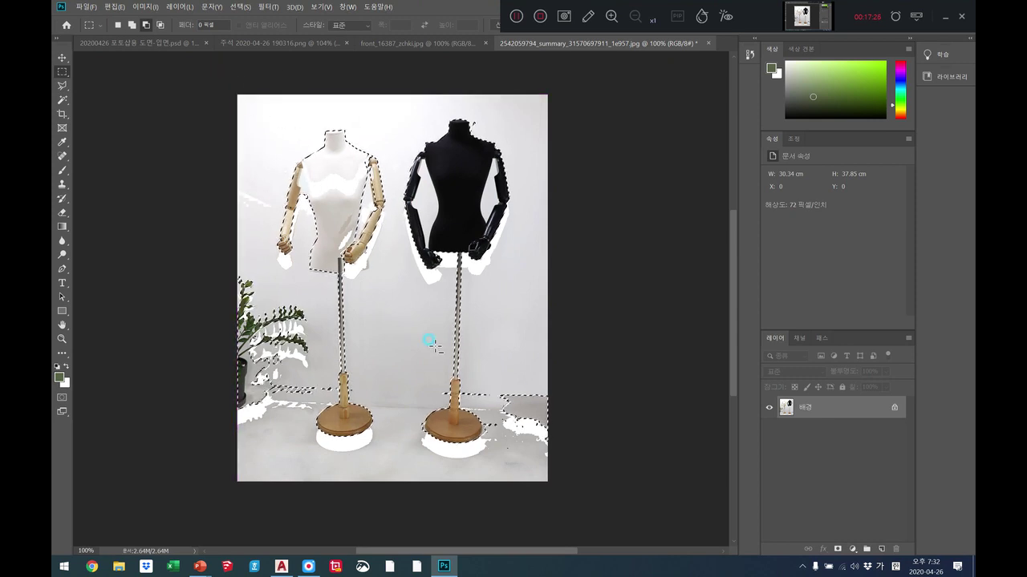
left_click_drag(490, 381, 559, 446)
mouse_move(439, 374)
left_mouse_down()
mouse_move(484, 401)
mouse_move(442, 389)
left_mouse_up()
left_click_drag(215, 274, 278, 467)
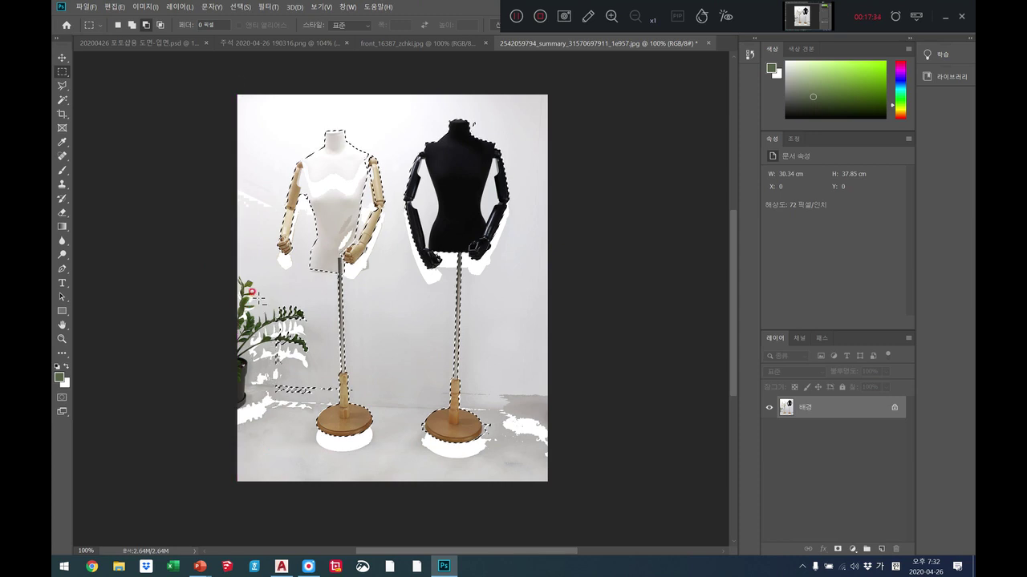
left_click_drag(299, 339, 360, 402)
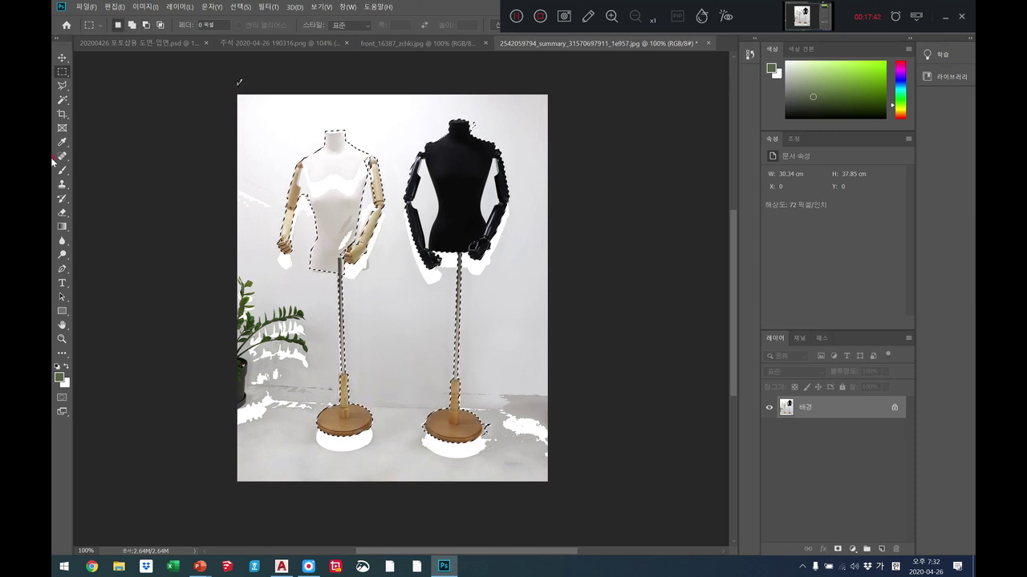
Subtract the background gap between the black mannequin's torso and arm from the selection with the Magic Wand.
left_click(62, 99)
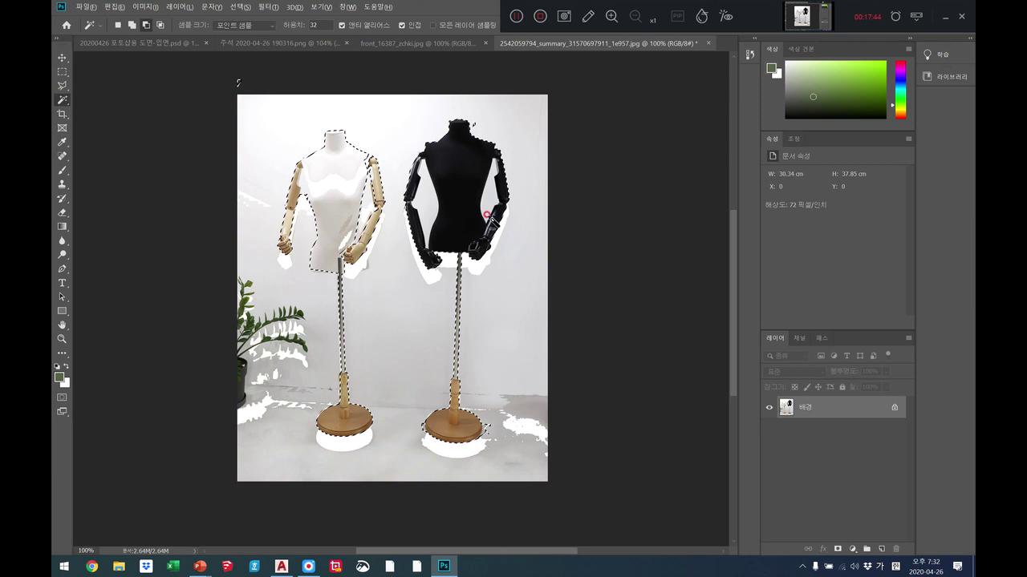
left_click(486, 194, "alt")
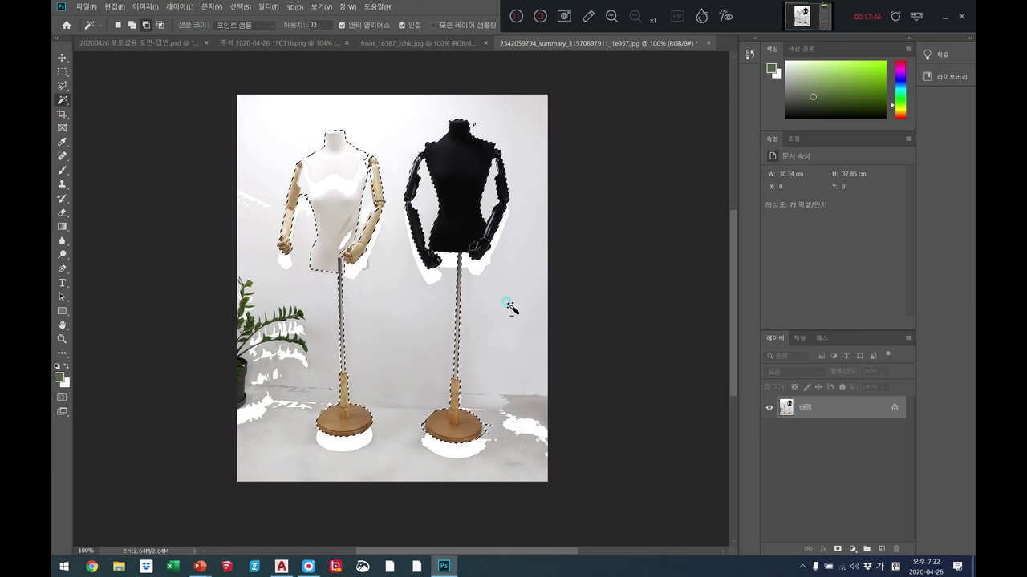
Move the selected mannequin cutouts from the product photo into the elevation drawing document, over the right-hand shopfront.
left_click(83, 73)
left_click(62, 58)
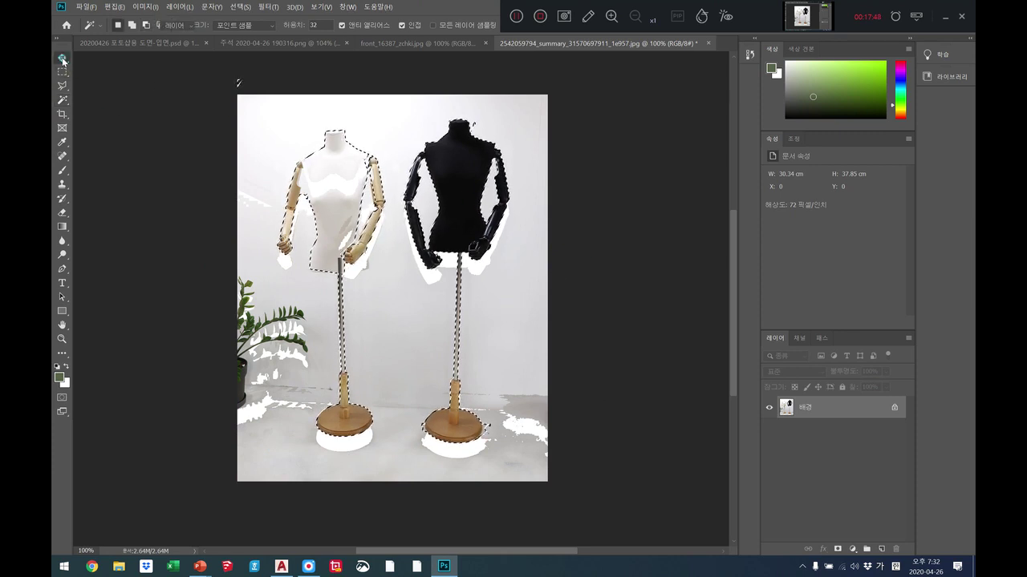
left_click_drag(350, 181, 171, 46)
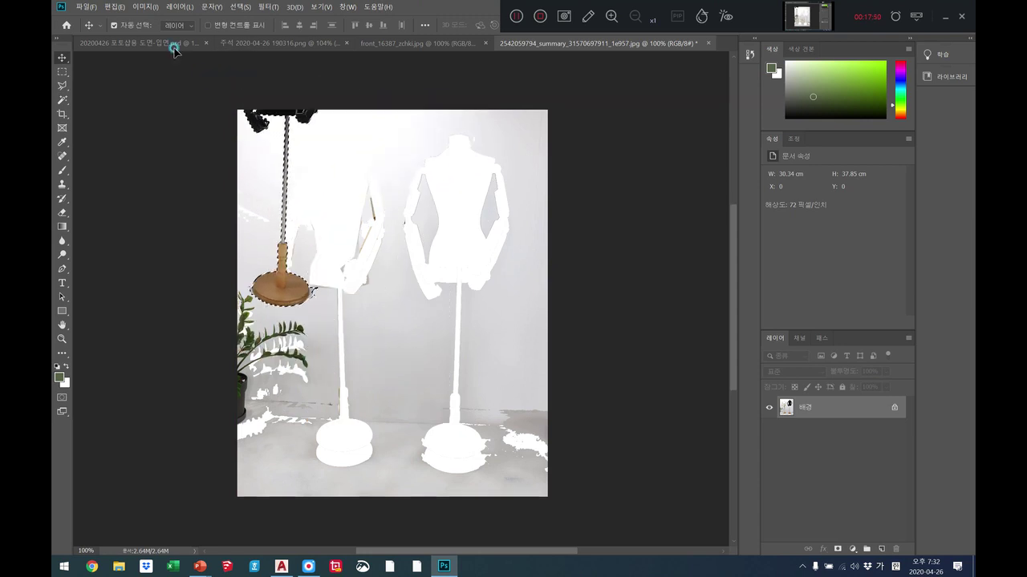
left_click(172, 44)
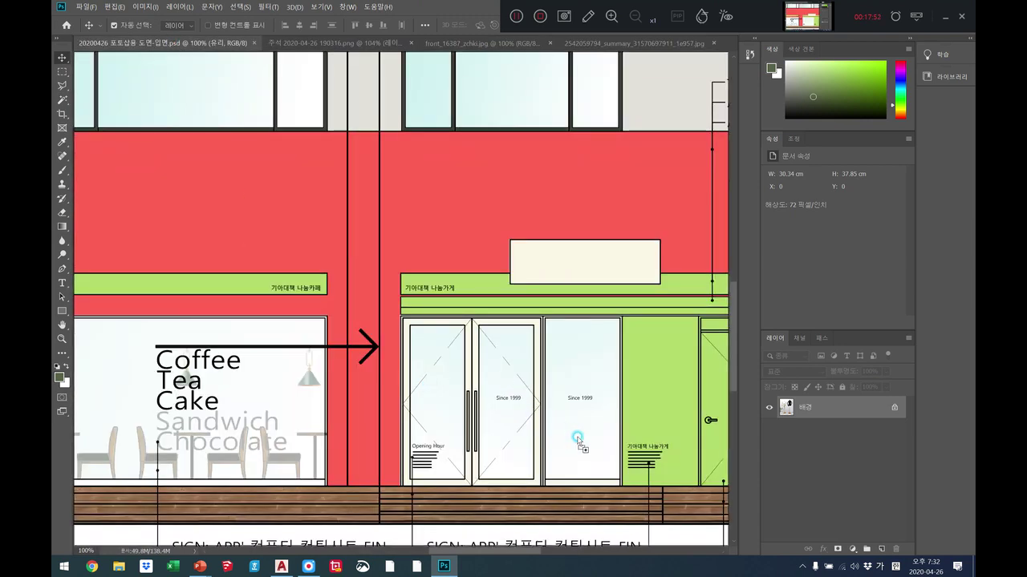
left_click_drag(574, 440, 523, 253)
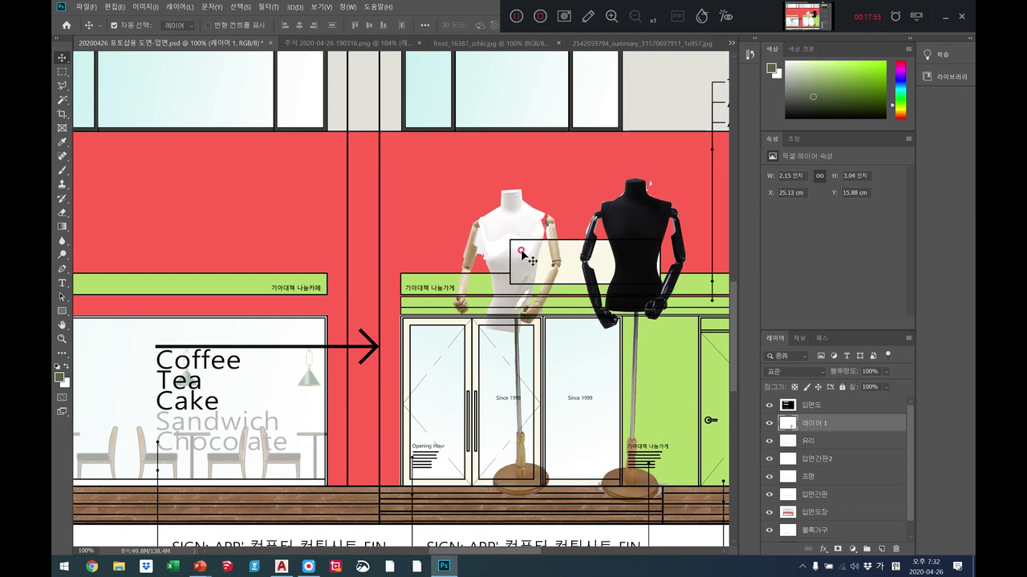
Scale the mannequins down to about 0.79 by 1.15 inches and place them in the shop window beside the double doors.
left_click(116, 8)
mouse_move(138, 239)
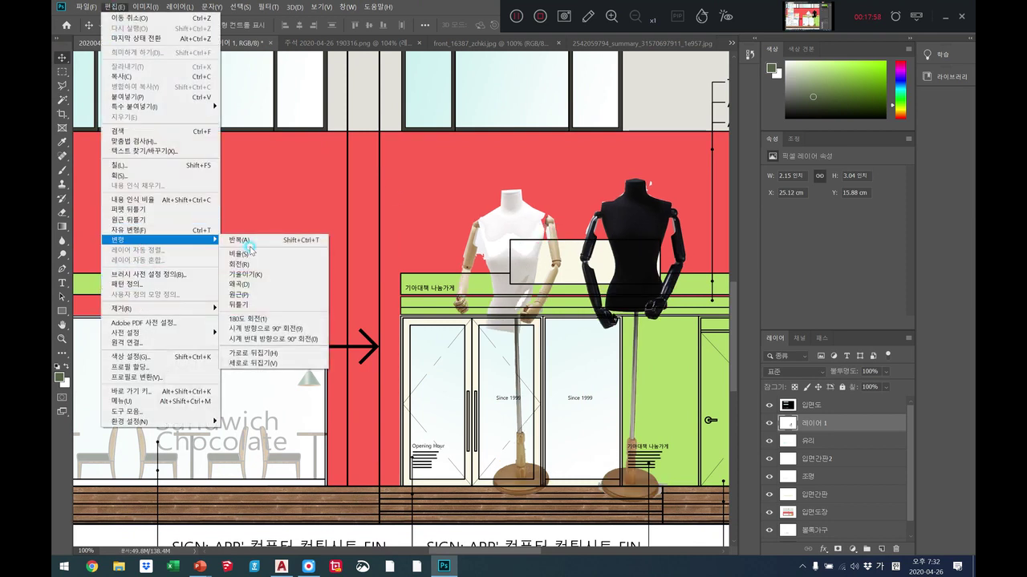
left_click(248, 253)
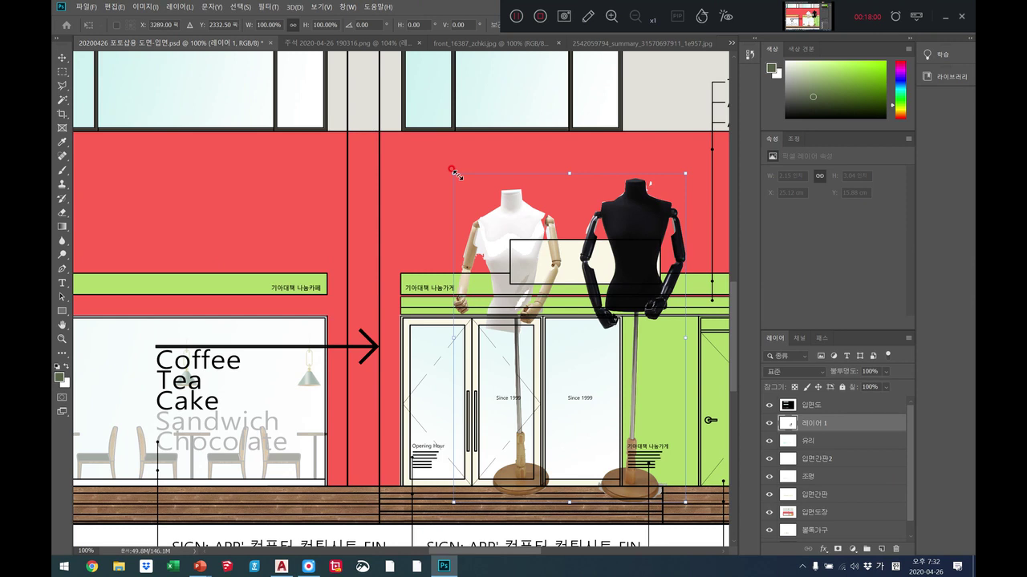
left_click_drag(453, 171, 565, 377)
left_click_drag(567, 440, 568, 399)
left_click(62, 58)
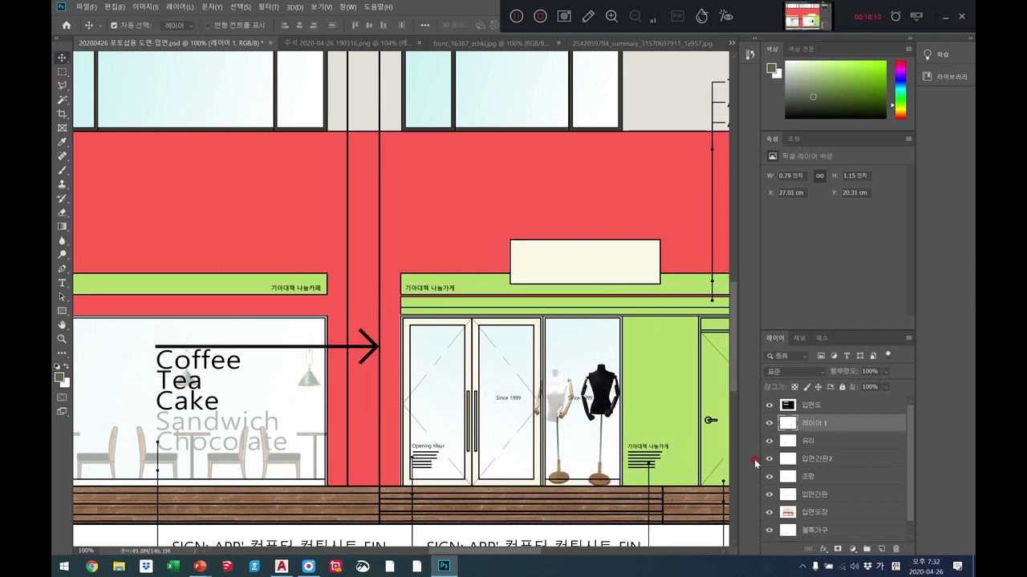
Scale the mannequins to 88.92% and reposition them to fit between the shop window's side frames.
left_click(96, 7)
left_click(115, 7)
left_click(114, 6)
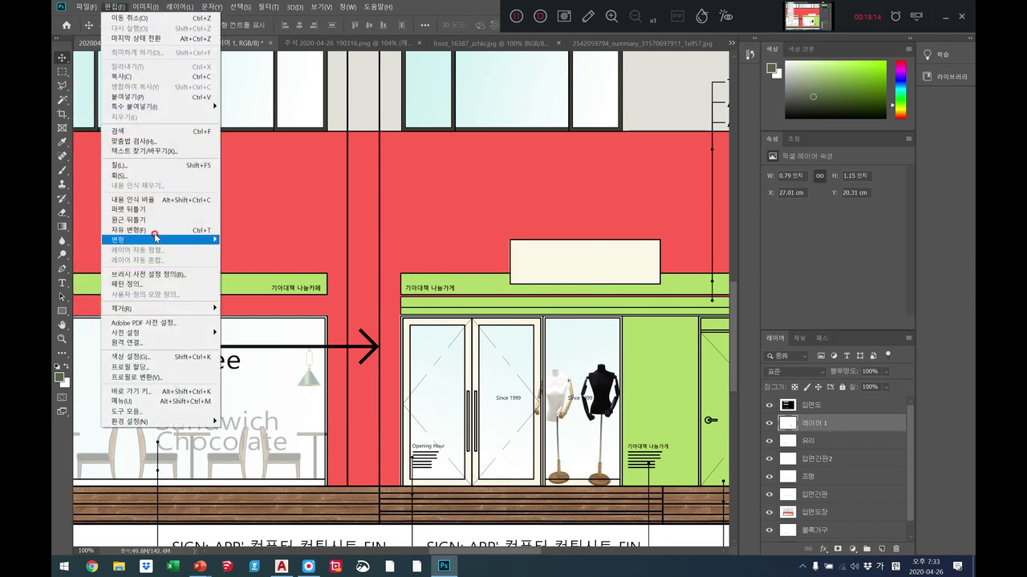
mouse_move(160, 239)
left_click(272, 254)
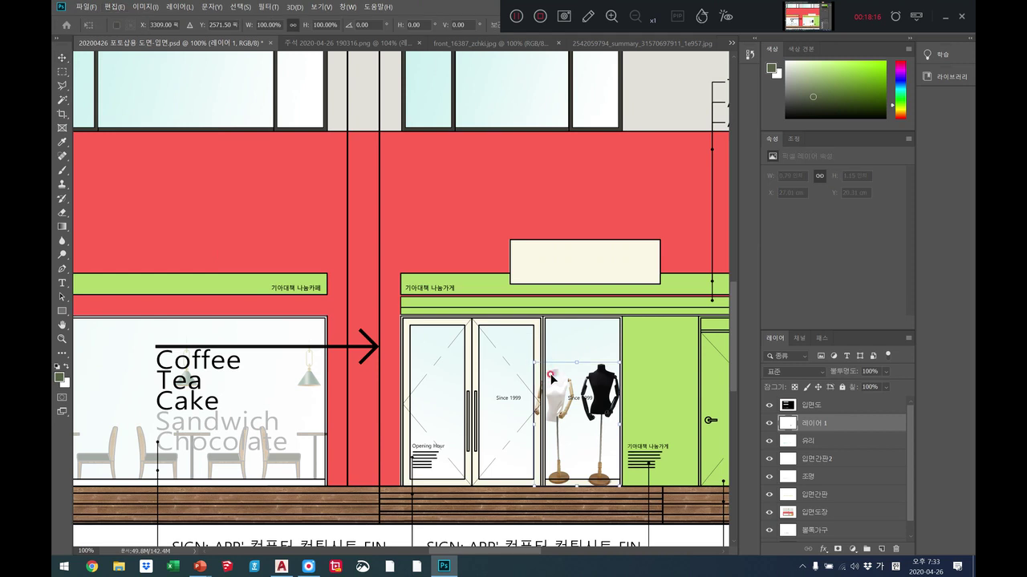
left_click_drag(528, 359, 582, 358)
left_click_drag(535, 419, 570, 406)
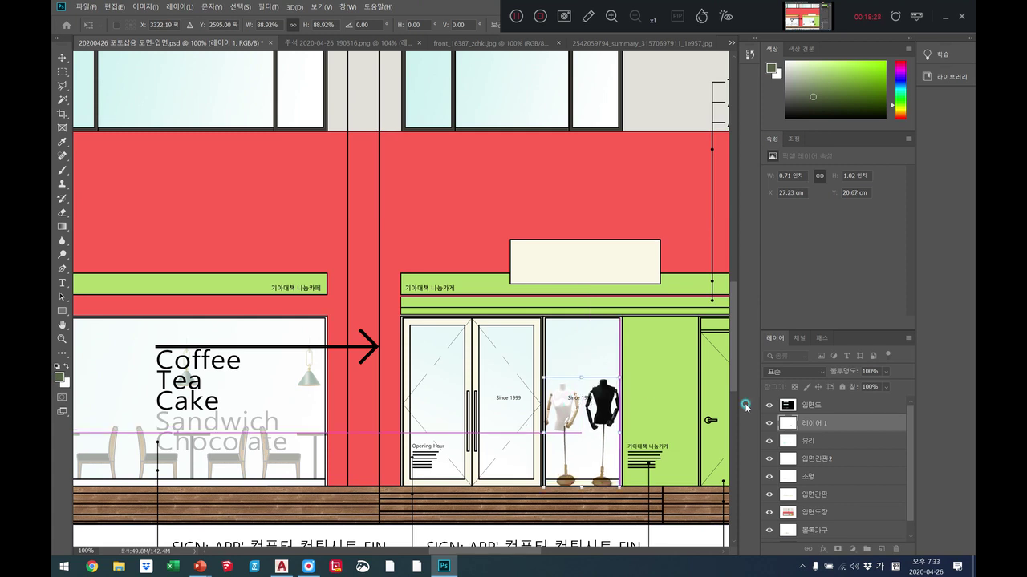
Place the mannequin layer below the 유리 and 입면간판2 layers and rename it 마네킹.
left_click_drag(836, 428, 839, 460)
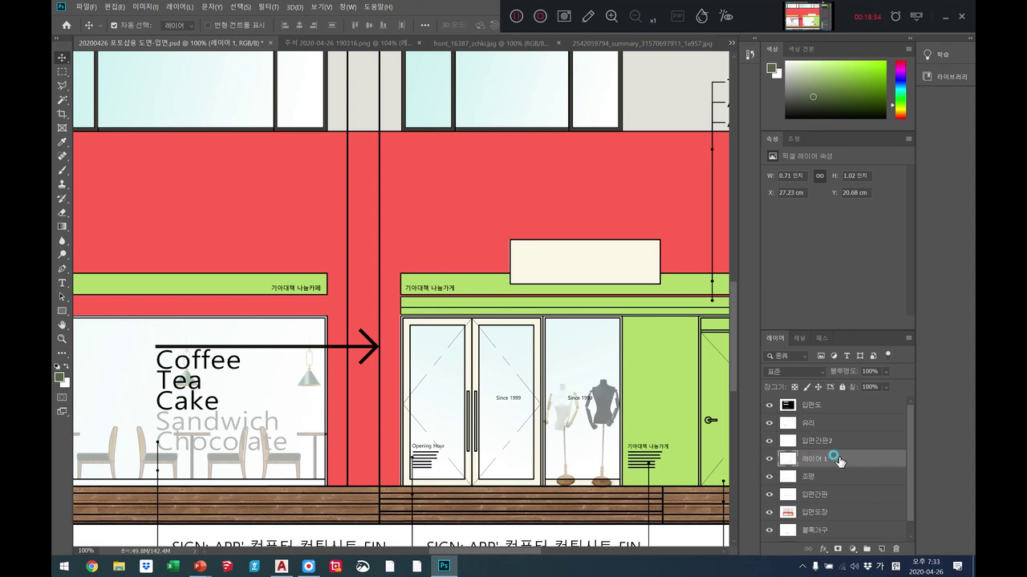
double_click(838, 459)
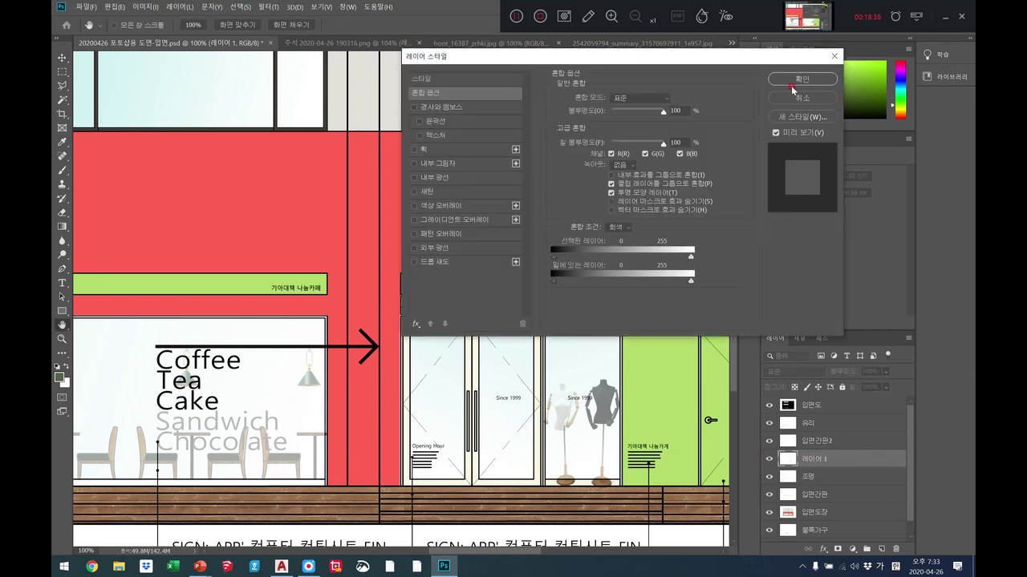
left_click(836, 56)
double_click(810, 457)
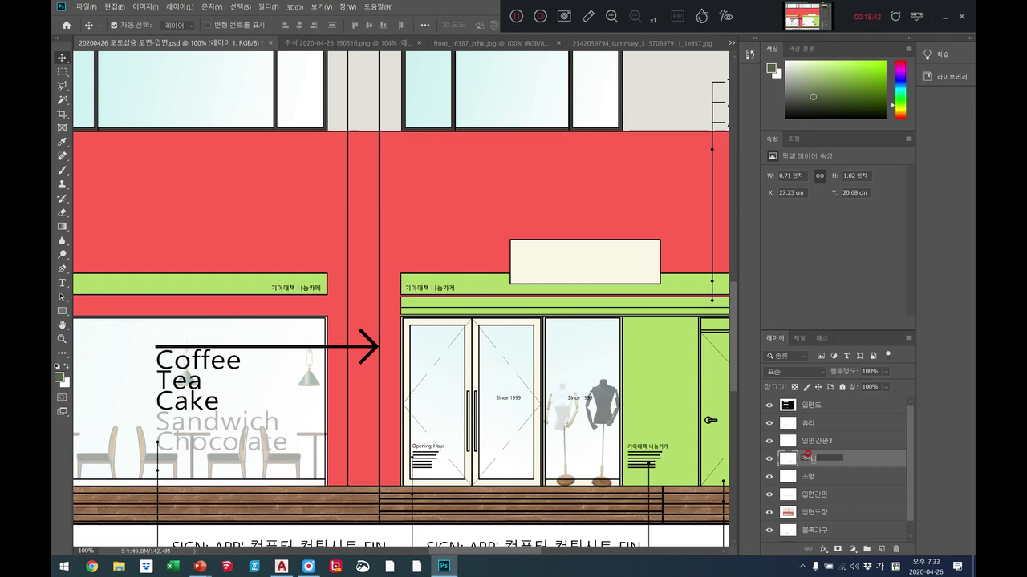
key("Return")
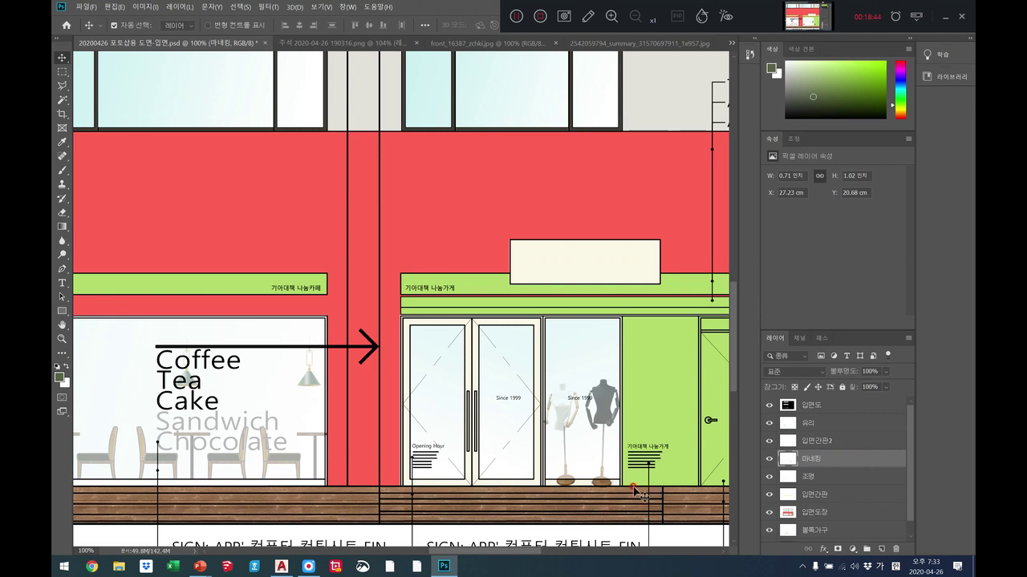
Delete the parts of the mannequin stands that extend below the glass edge using a Rectangular Marquee selection, and clear the selection.
left_click(62, 72)
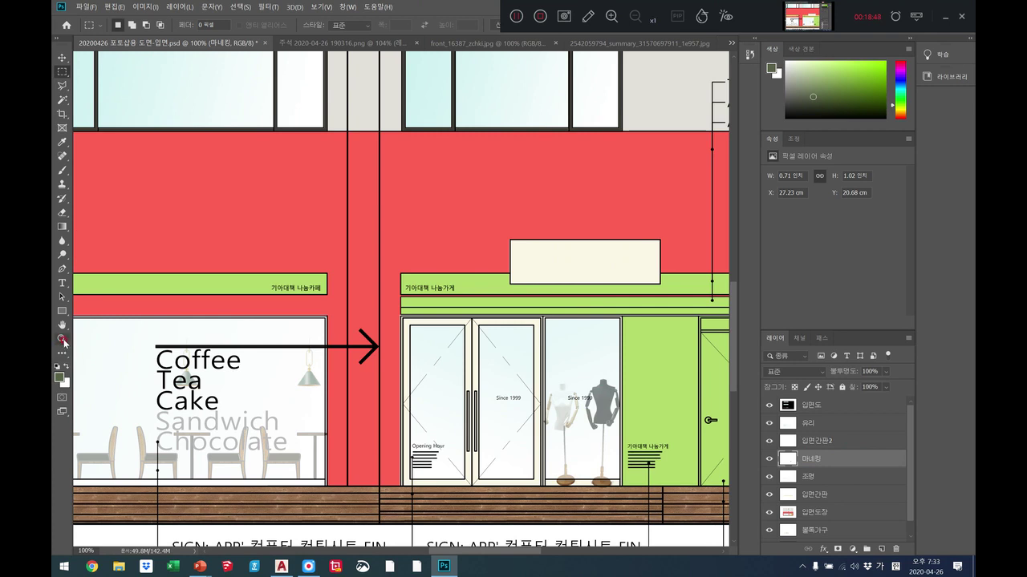
left_click(62, 339)
left_click(549, 417, "alt")
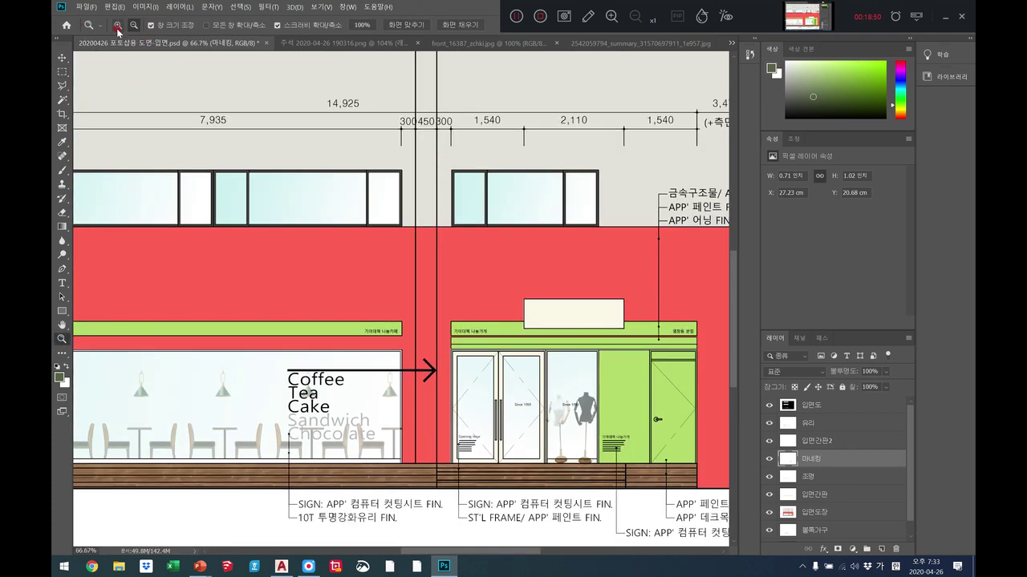
left_click(593, 437)
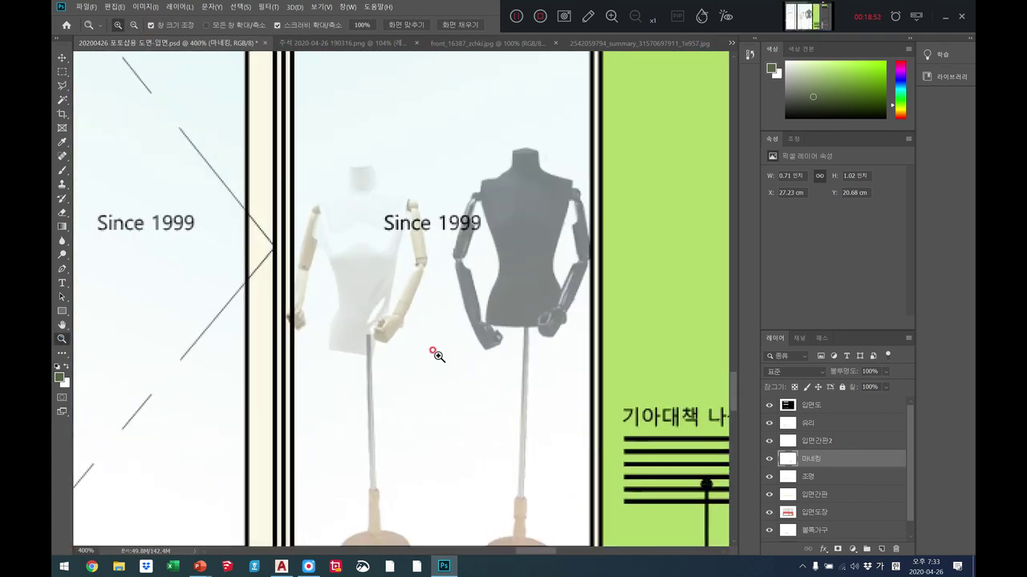
left_click(61, 325)
left_click_drag(474, 396, 481, 294)
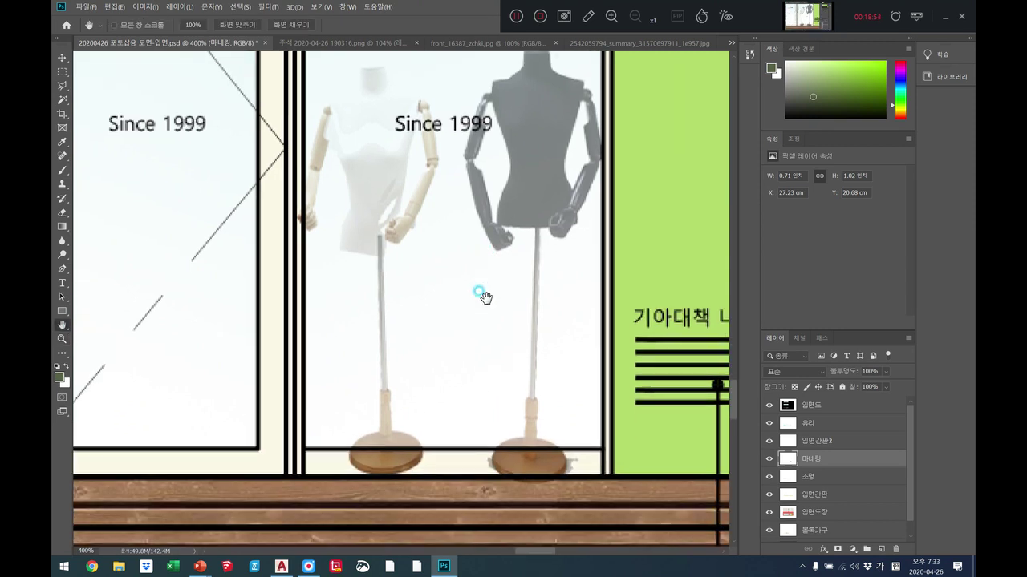
left_click(62, 70)
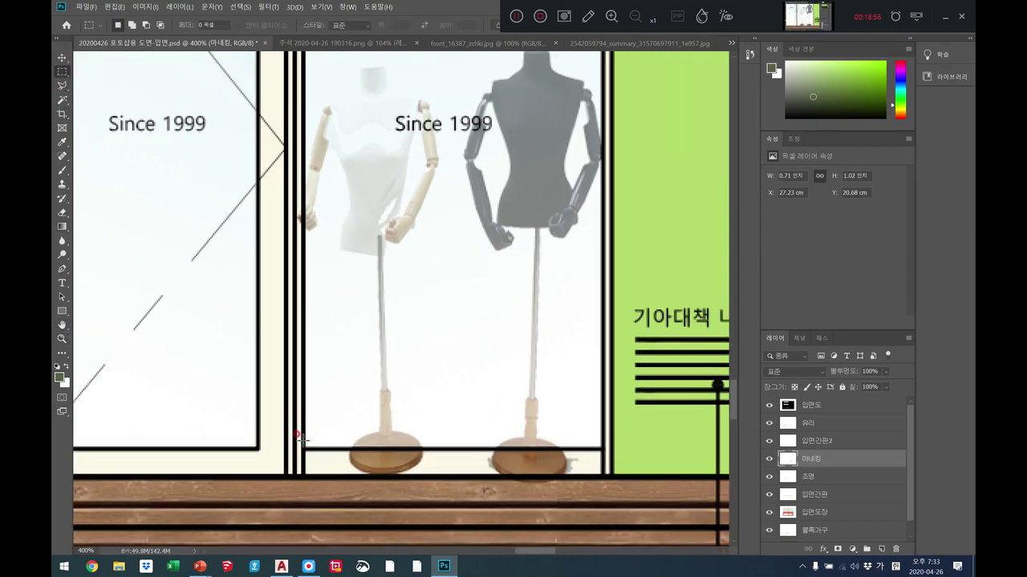
left_click_drag(305, 451, 606, 493)
key("Delete")
key("ctrl+d")
Return to an overview of the shopfront elevation and save the document.
left_click(62, 338)
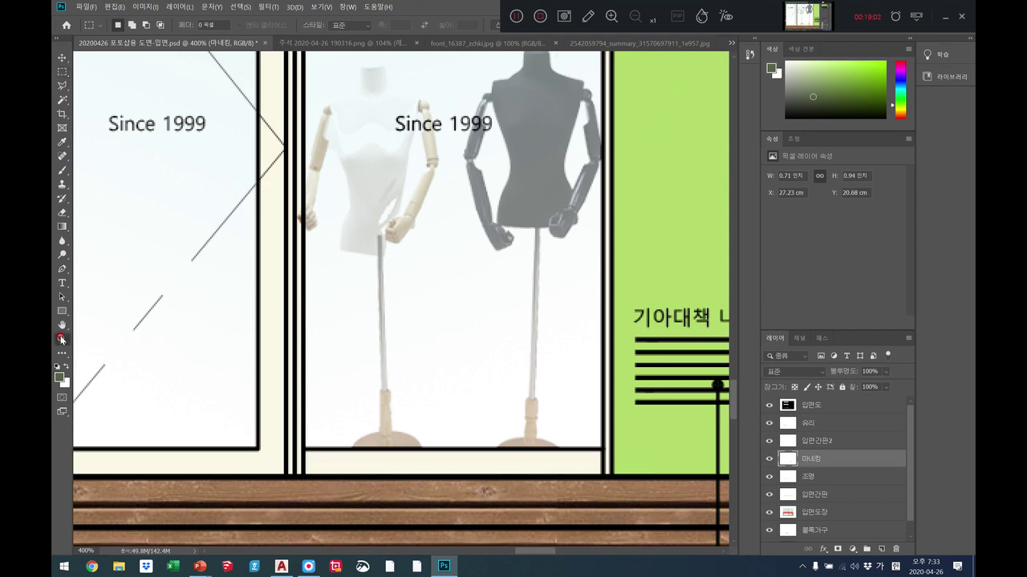
right_click(180, 340)
left_click(210, 345)
left_click_drag(489, 366, 479, 319)
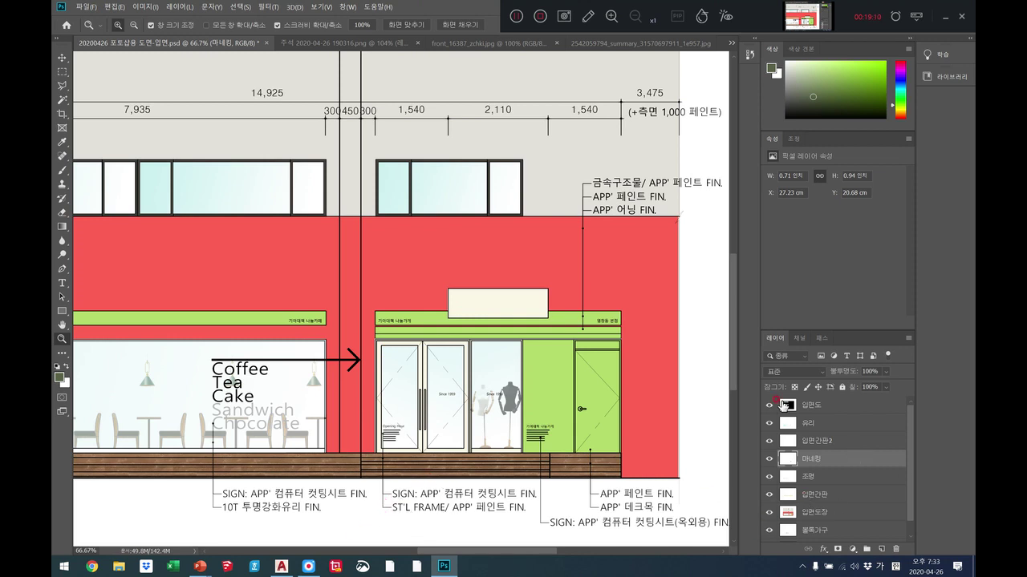
left_click(87, 7)
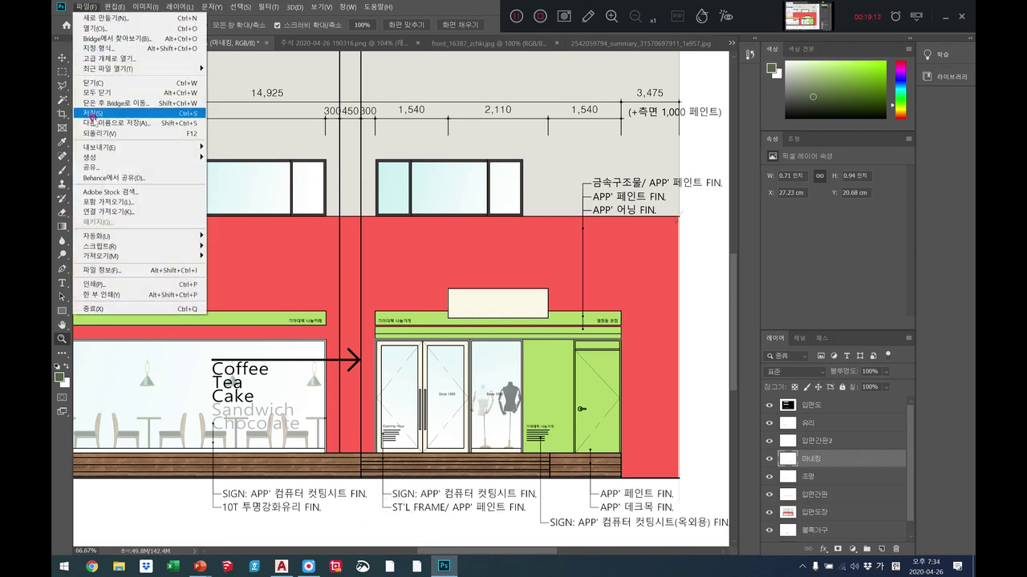
key("Escape")
Switch to Chrome and search Google Images for 사람.
left_click(92, 566)
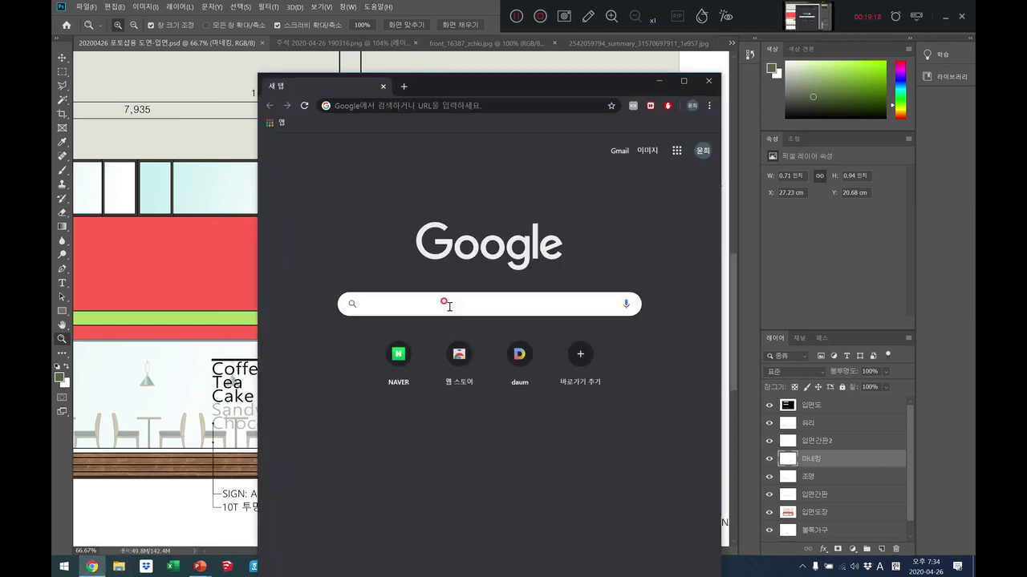
type("tkfk")
key("BackSpace")
key("BackSpace")
key("BackSpace")
key("BackSpace")
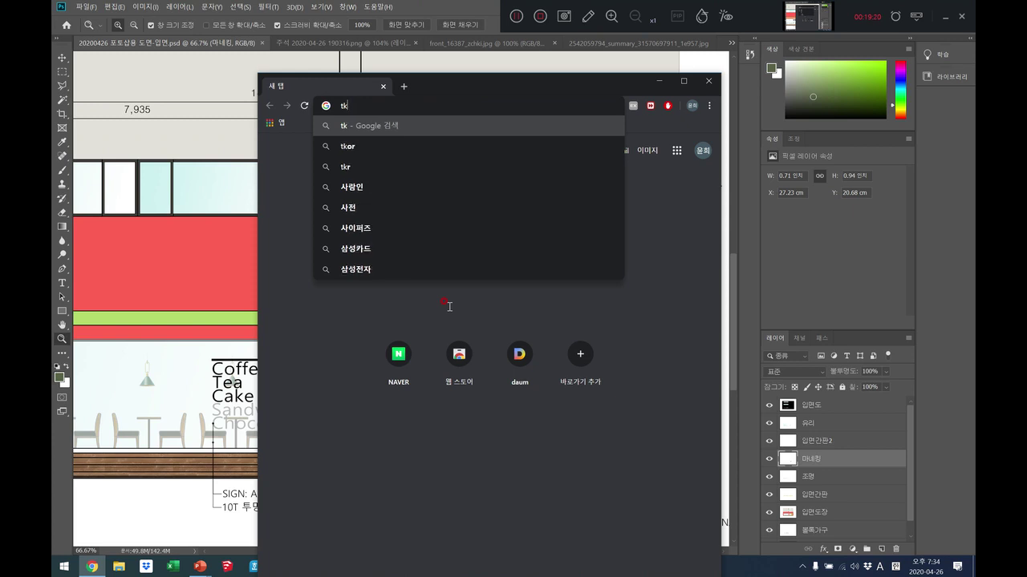
type("사람")
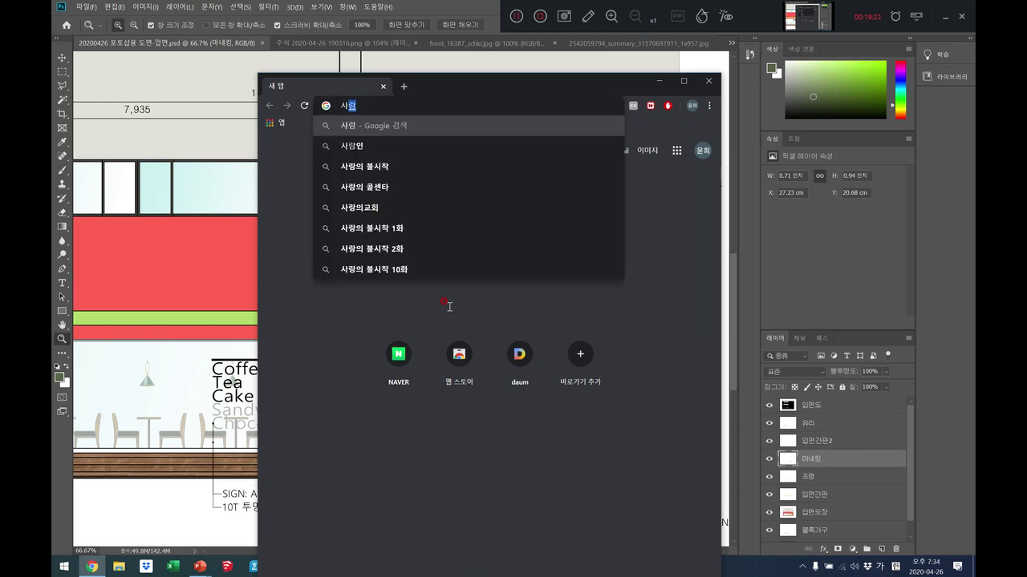
left_click(342, 127)
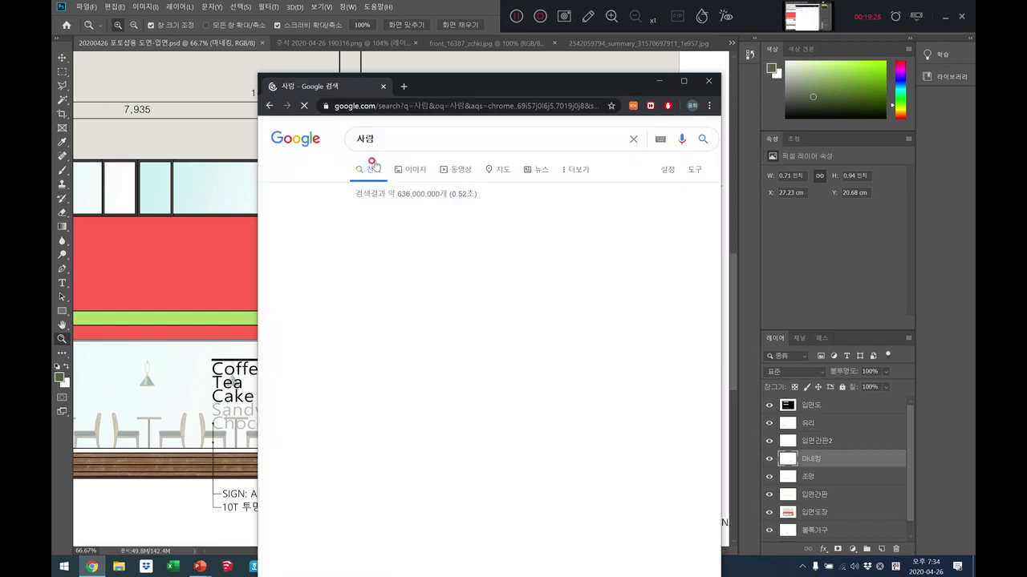
left_click(416, 171)
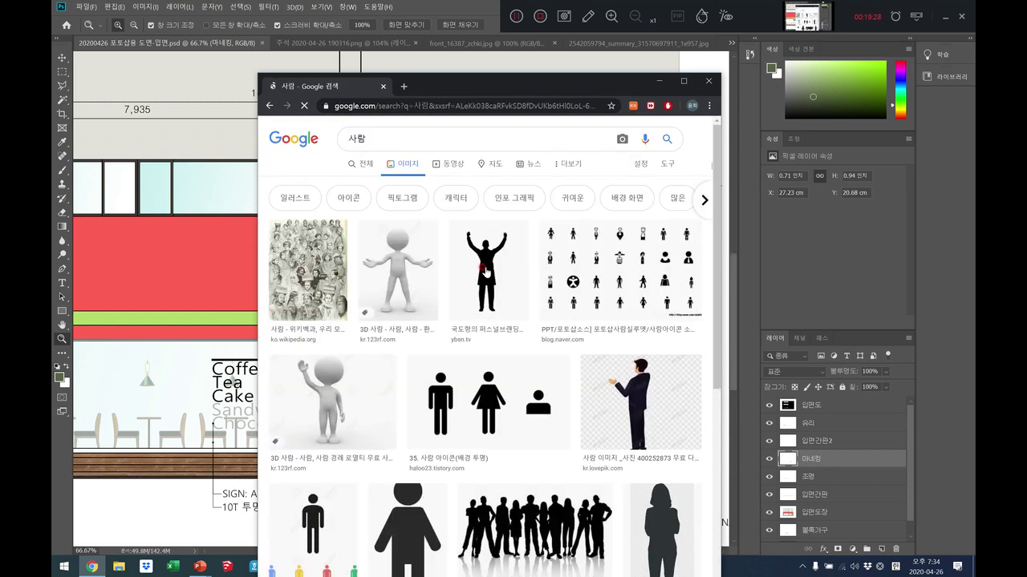
Browse the image results for people to use, previewing the walking silhouette sheets and the yesfile.com people source sheet.
scroll(515, 284, "down", 12)
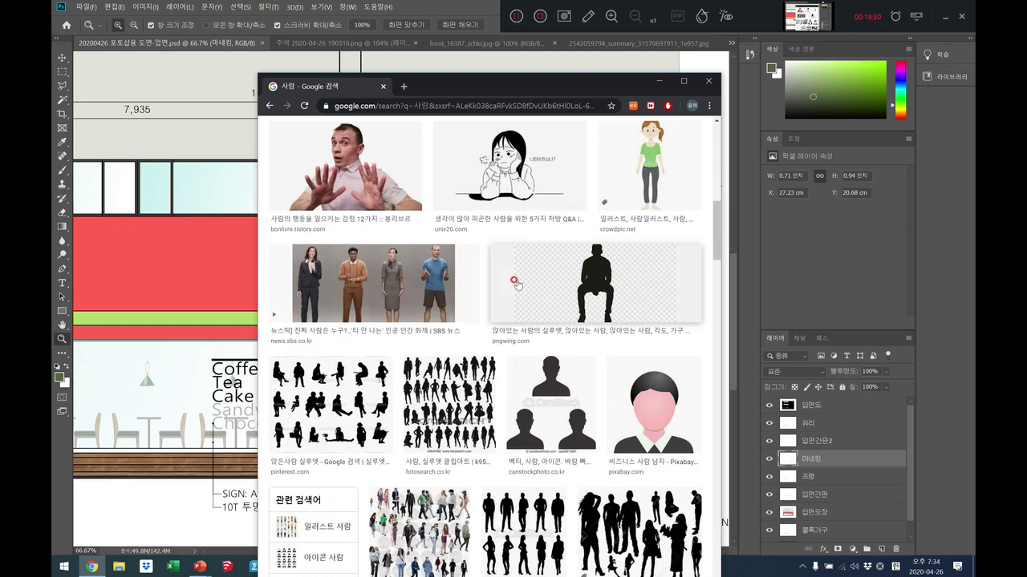
scroll(515, 284, "down", 6)
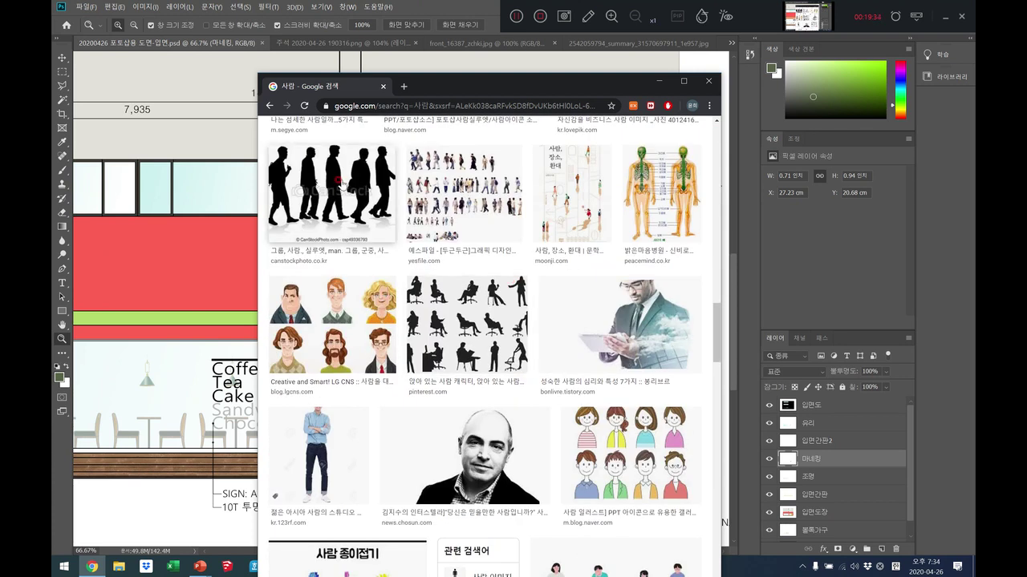
left_click(343, 182)
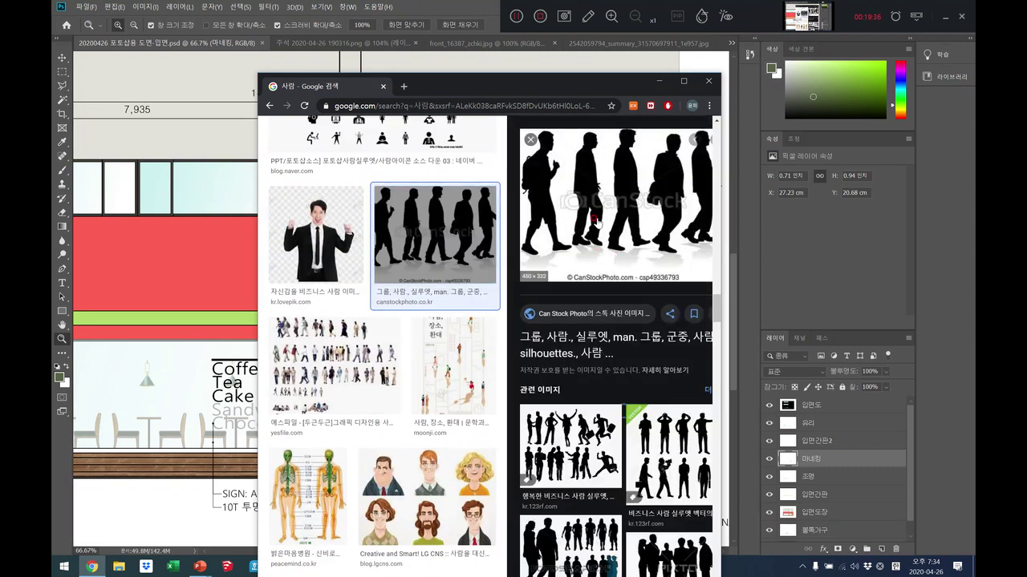
scroll(567, 447, "down", 3)
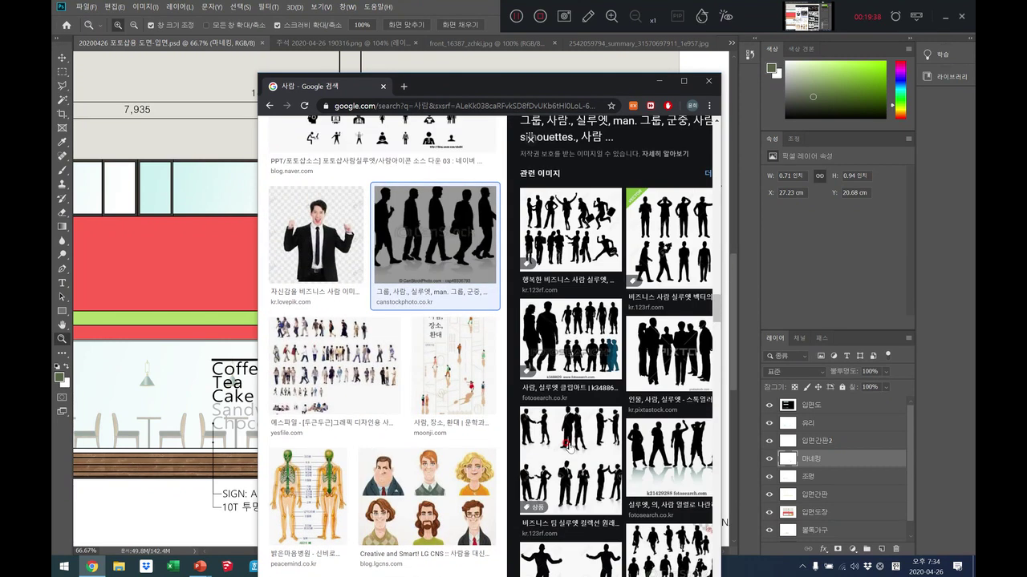
scroll(567, 444, "down", 4)
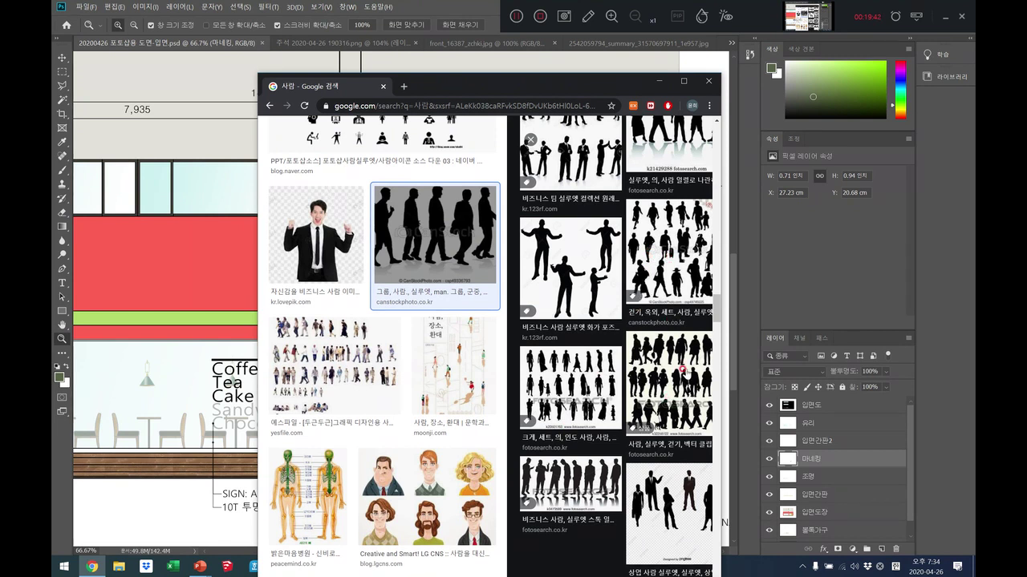
left_click(683, 373)
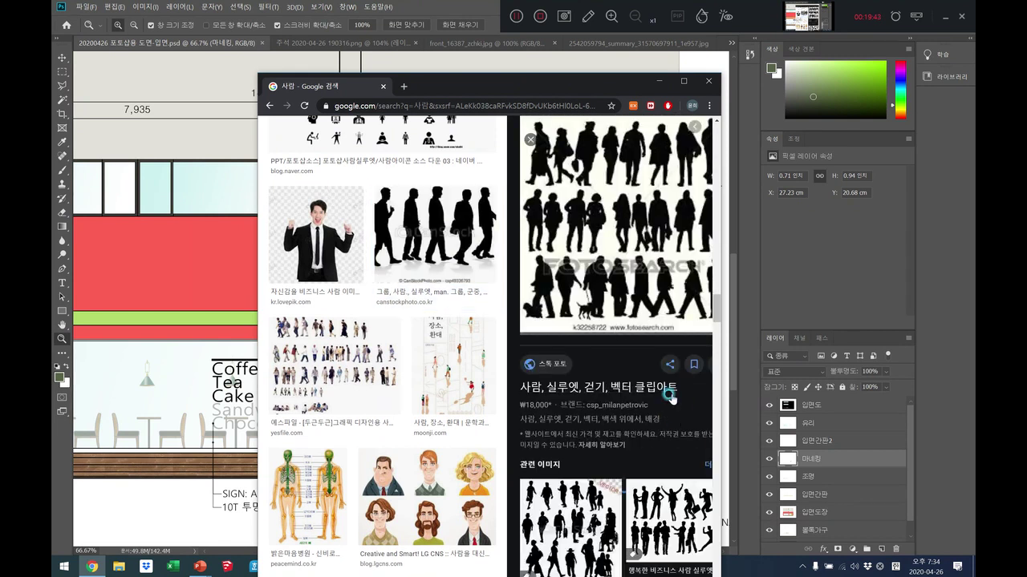
right_click(622, 198)
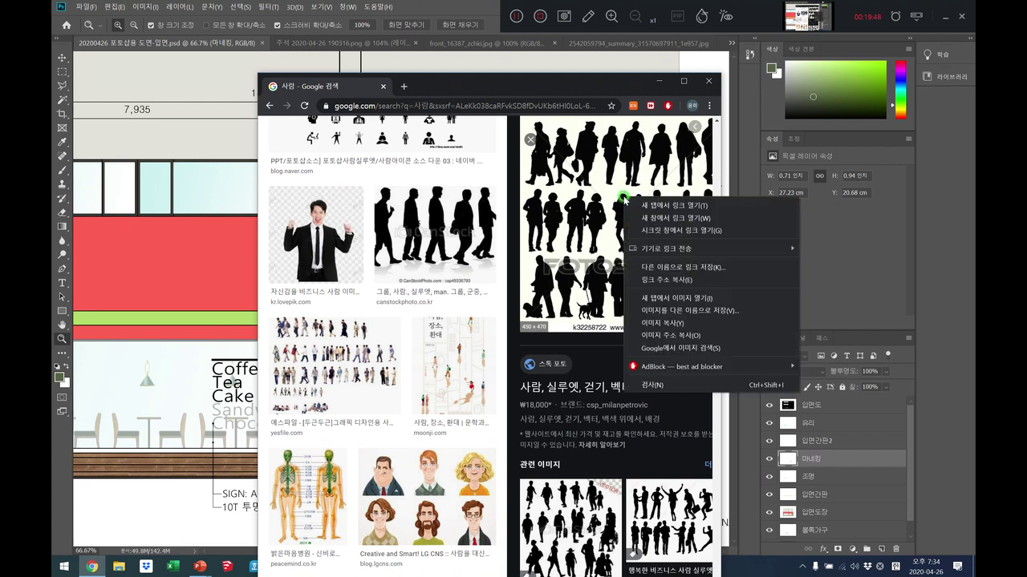
left_click(359, 356)
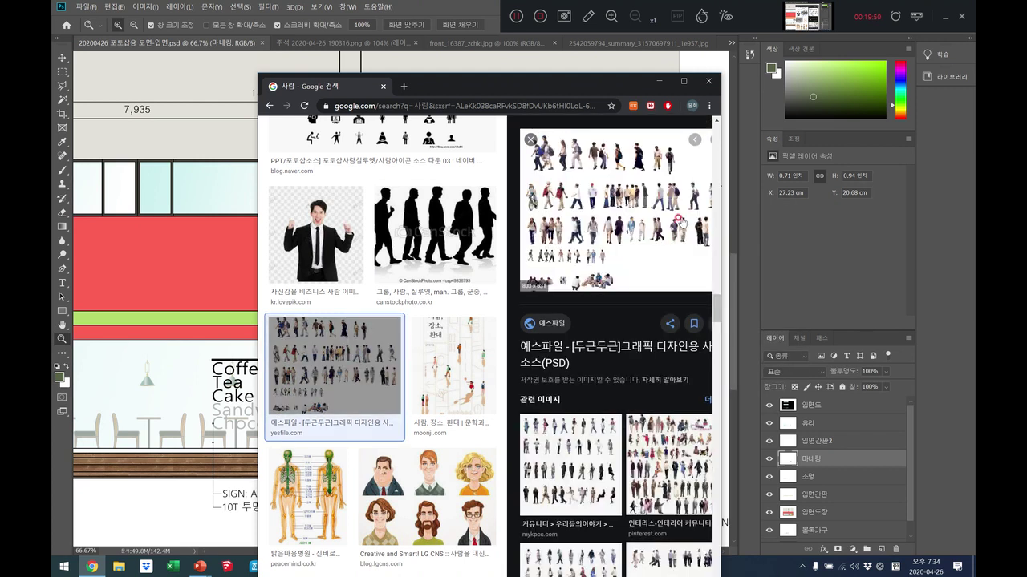
Browse the related people sheets and save the Pinterest "Photoshop] People PSD on transparent layers" image as a JPG in 바탕 화면.
left_click(651, 493)
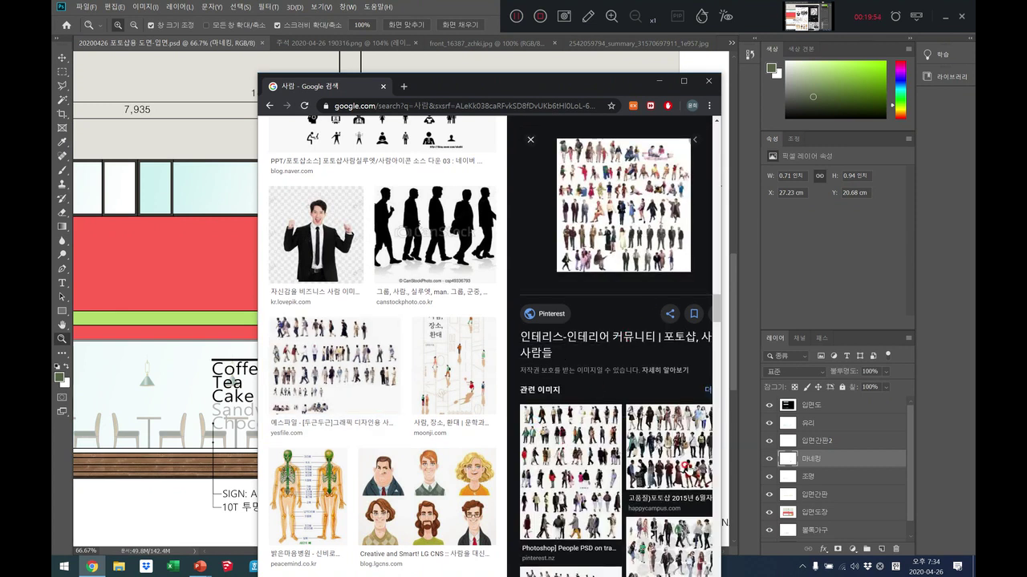
left_click(548, 468)
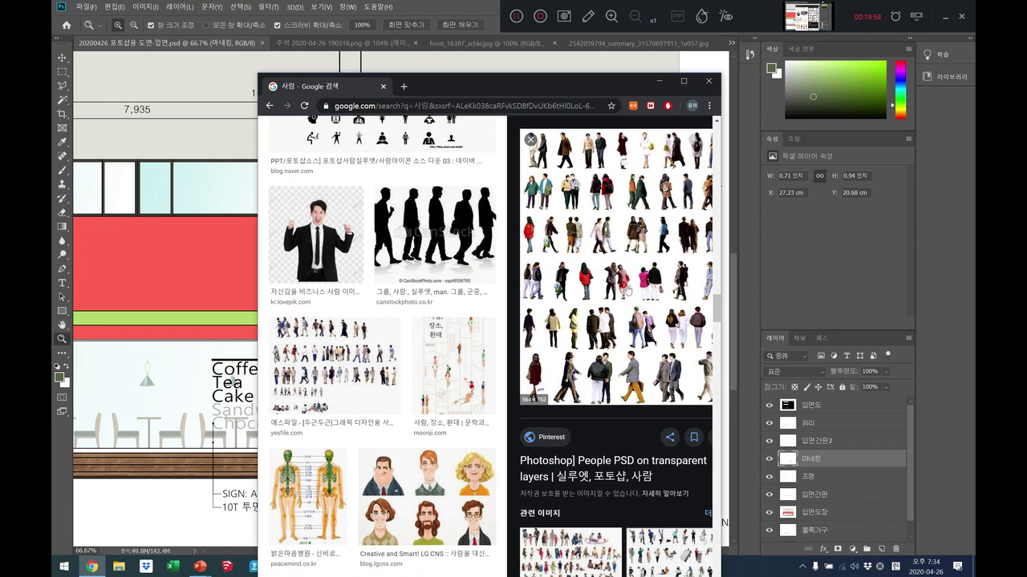
right_click(627, 290)
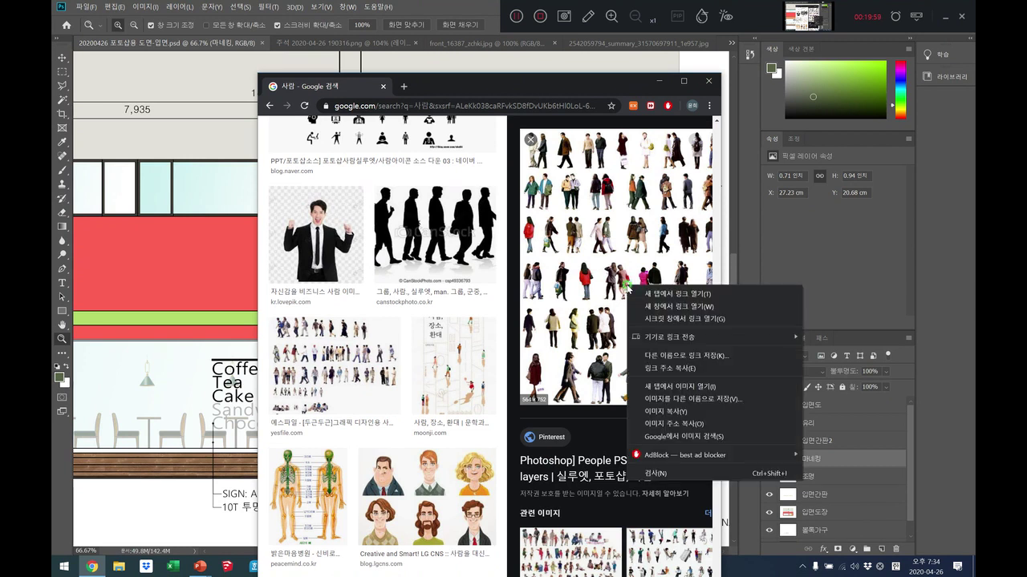
left_click(681, 399)
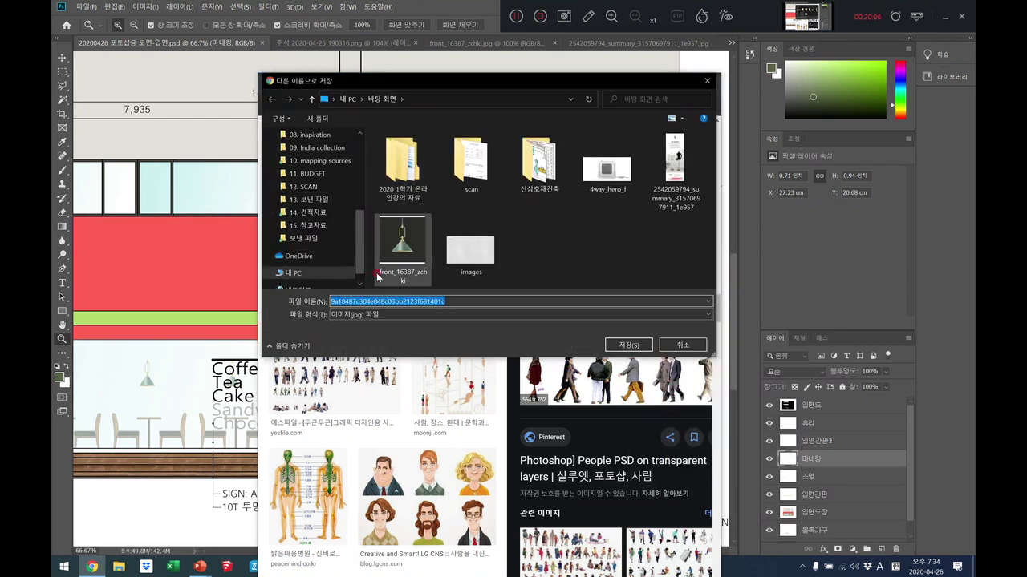
left_click(634, 345)
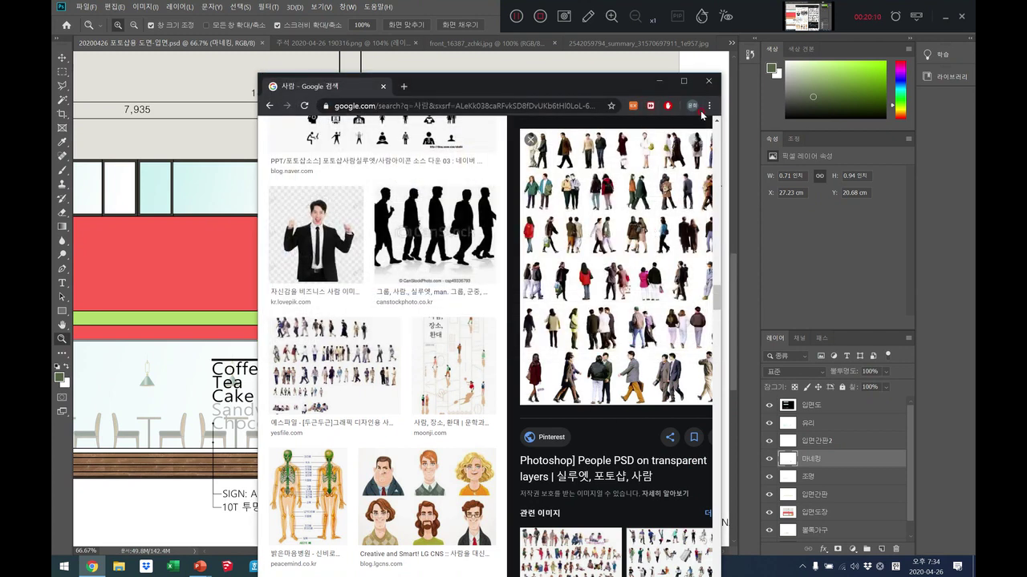
Close Chrome and open the saved people sheet 9a18487c304e848c03bb2123f681401c.jpg in Photoshop.
left_click(708, 81)
left_click(77, 11)
left_click(86, 28)
left_click(434, 88)
left_click(417, 273)
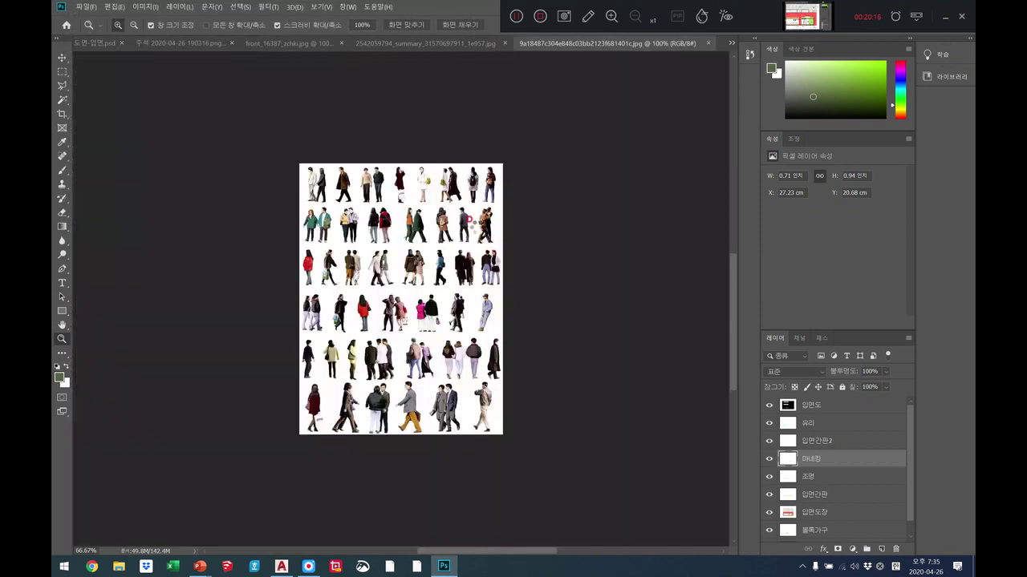
Select the walking woman in black with a shopping bag using the Rectangular Marquee and move her into the elevation at the glass entrance doors.
left_click(399, 195)
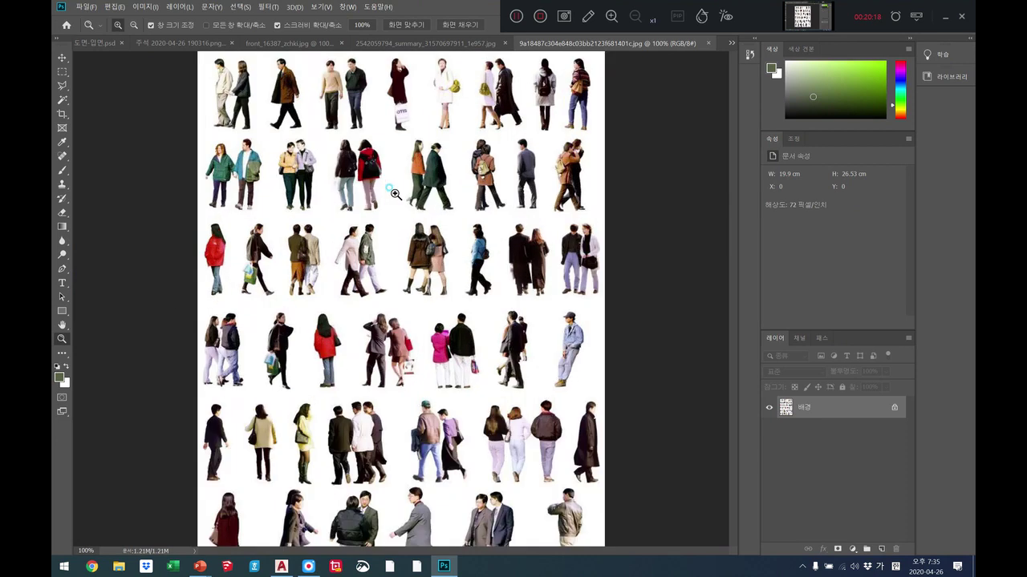
double_click(442, 236)
right_click(199, 272)
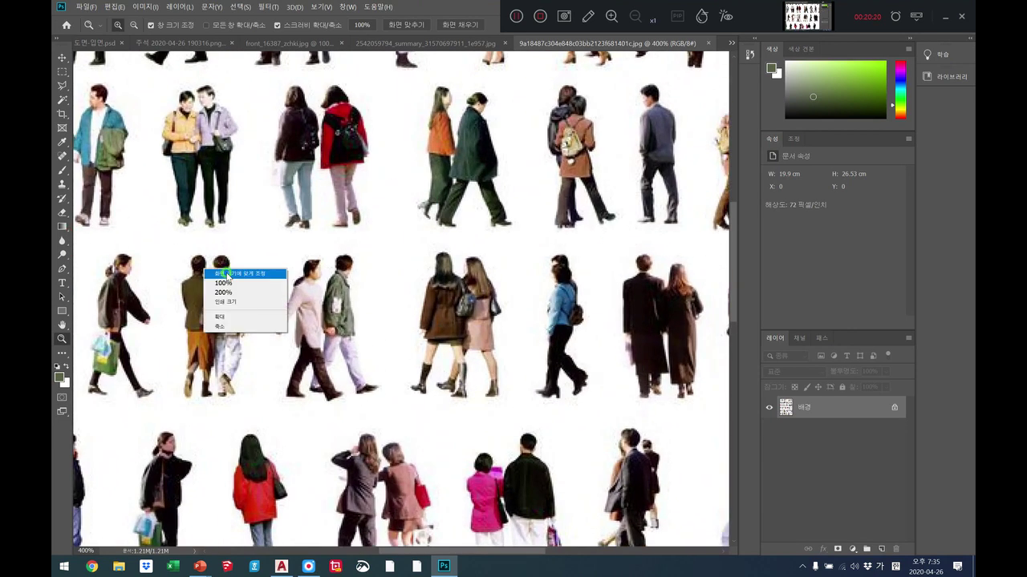
left_click(264, 287)
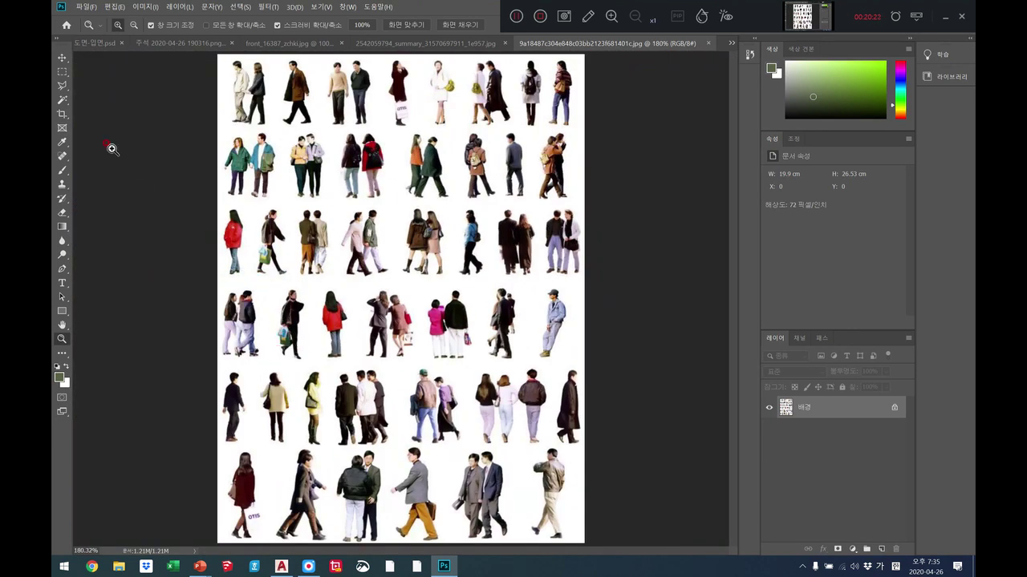
left_click(66, 72)
left_click_drag(272, 288, 187, 58)
left_click(62, 58)
mouse_move(97, 43)
left_mouse_down()
mouse_move(423, 410)
mouse_move(388, 437)
left_mouse_up()
left_click(402, 471)
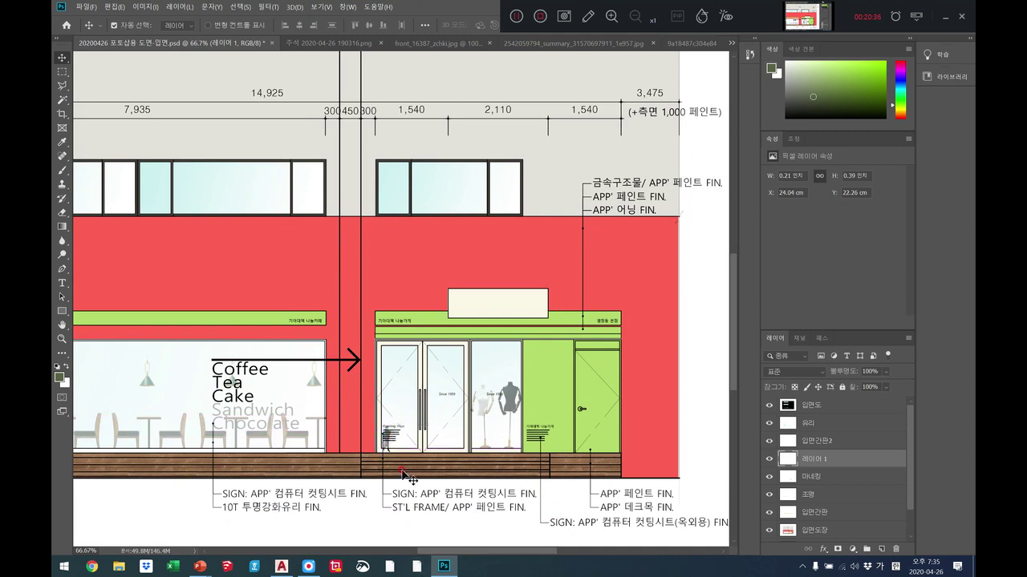
Place the woman's layer above the 유리 layer and scale it up to about 0.7 × 1.38 in at the entrance doors.
left_click_drag(859, 459, 855, 423)
left_click(87, 6)
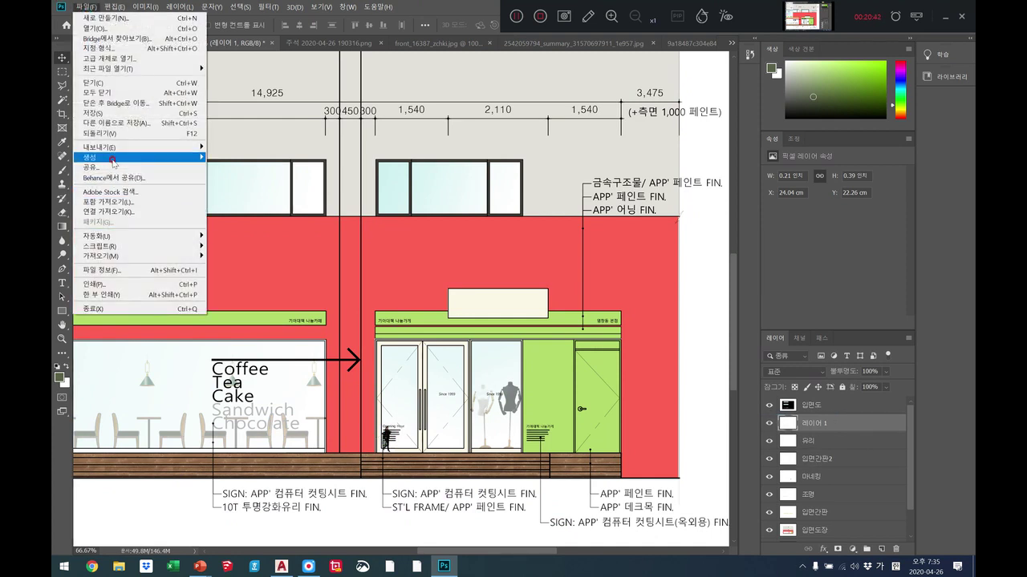
mouse_move(117, 7)
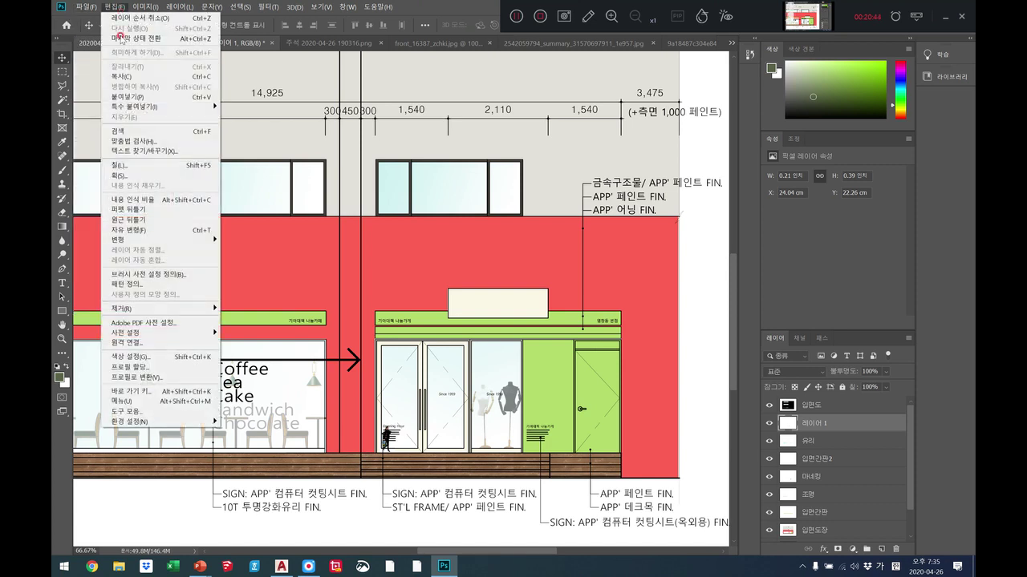
mouse_move(124, 239)
left_click(251, 254)
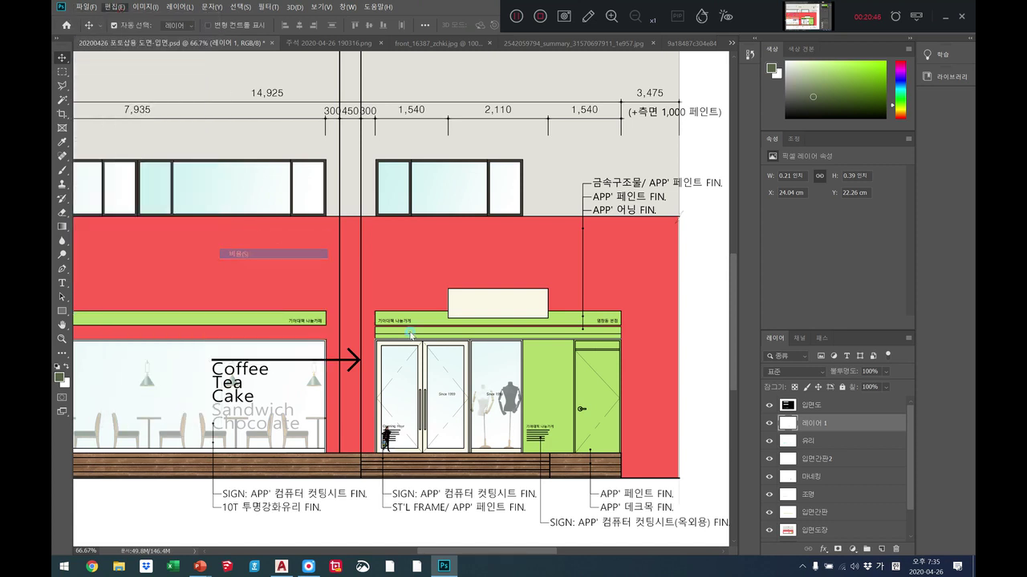
left_click_drag(395, 422, 399, 392)
left_click(62, 59)
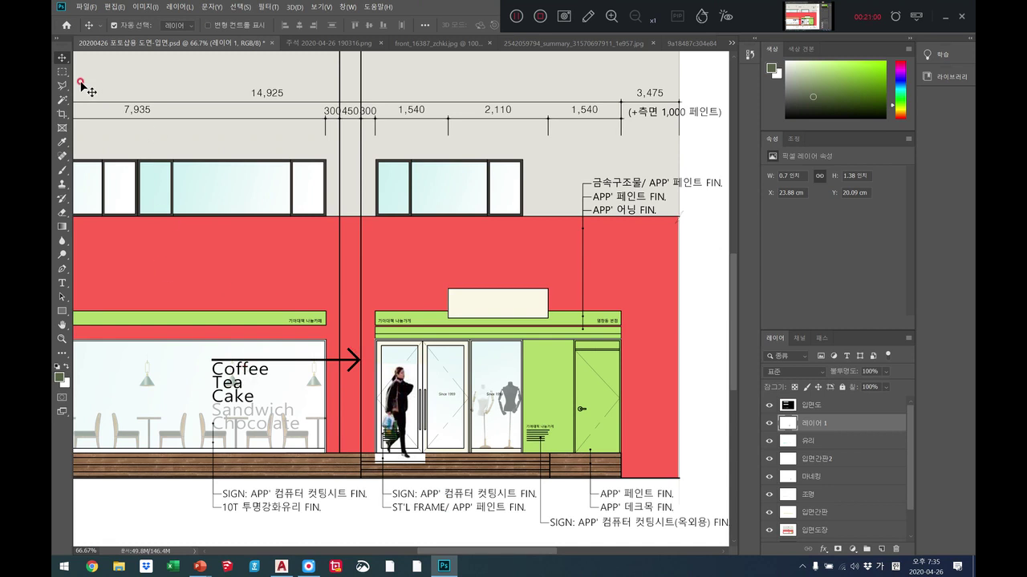
Remove the white background around the woman with the Magic Wand, clear the selection, and shift her slightly down onto the wooden step.
left_click(62, 100)
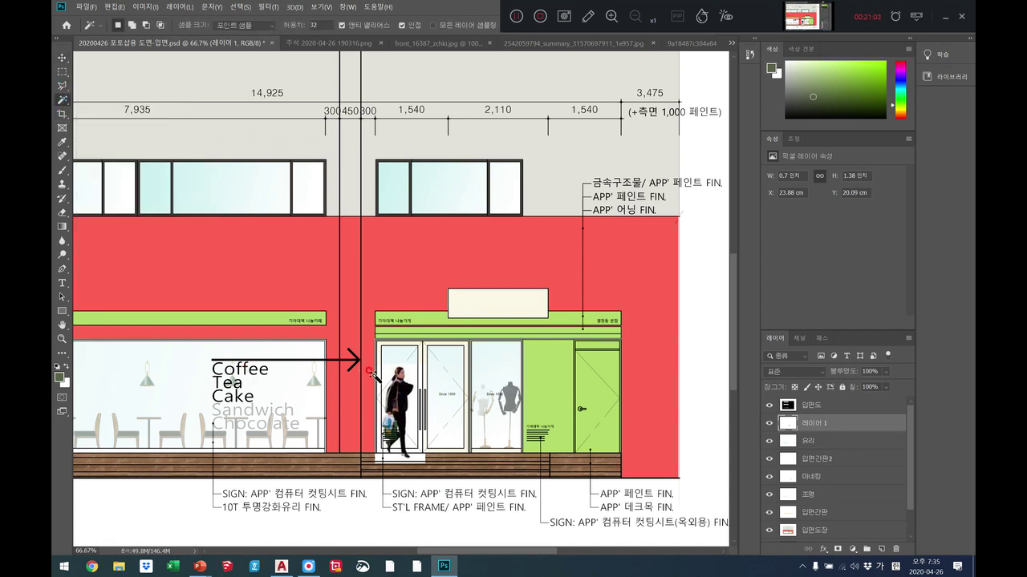
left_click(370, 408)
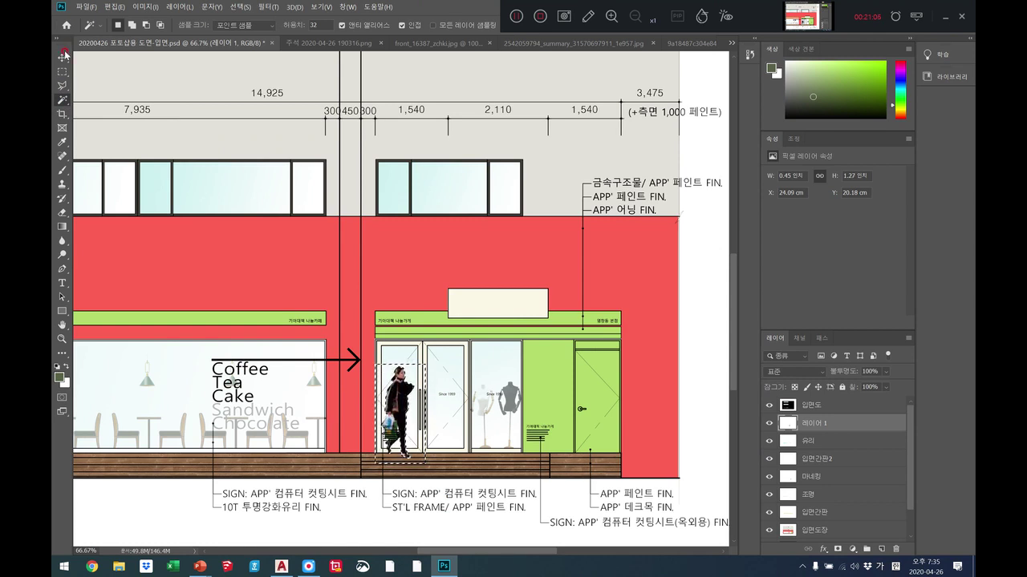
key("v")
key("ctrl+d")
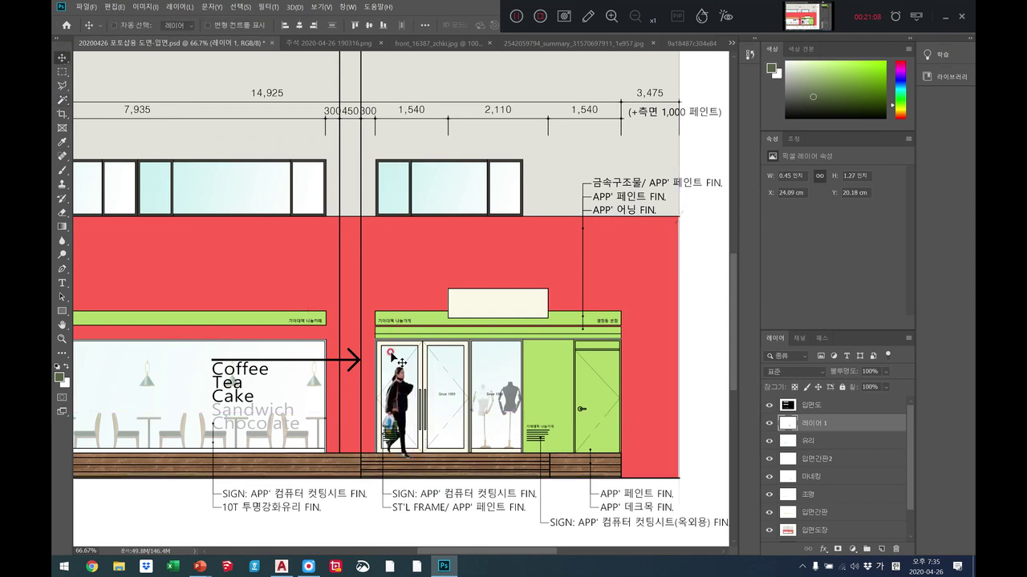
left_click_drag(401, 395, 405, 399)
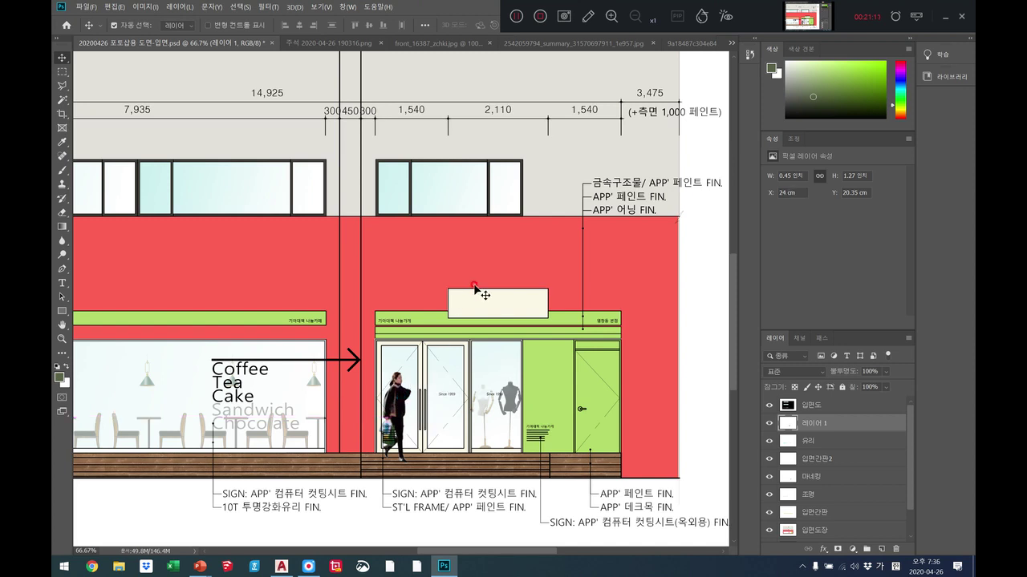
Scale the woman proportionally to 104.78%, apply the transform, and deselect the layer.
left_click(114, 7)
mouse_move(197, 240)
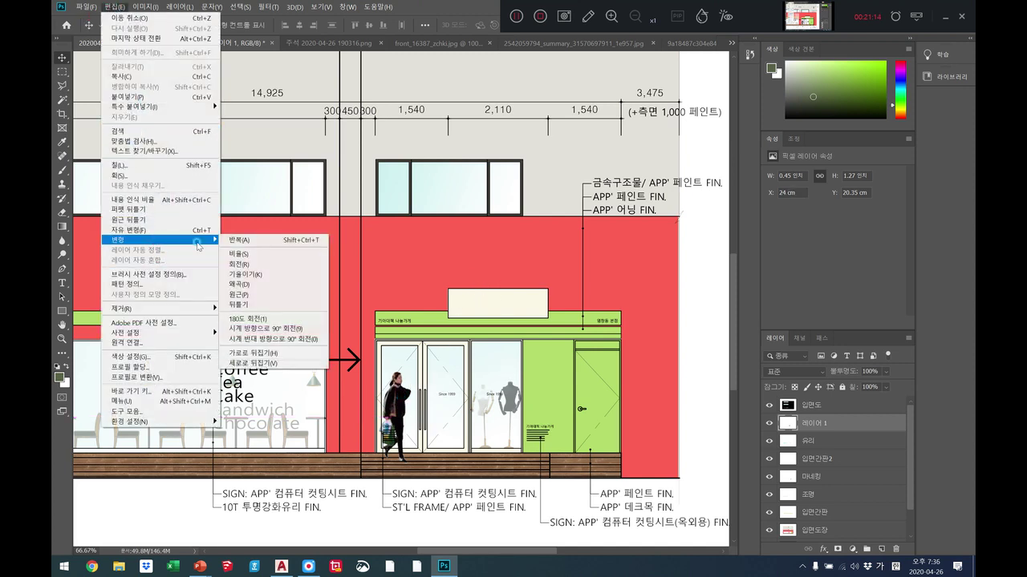
left_click(264, 254)
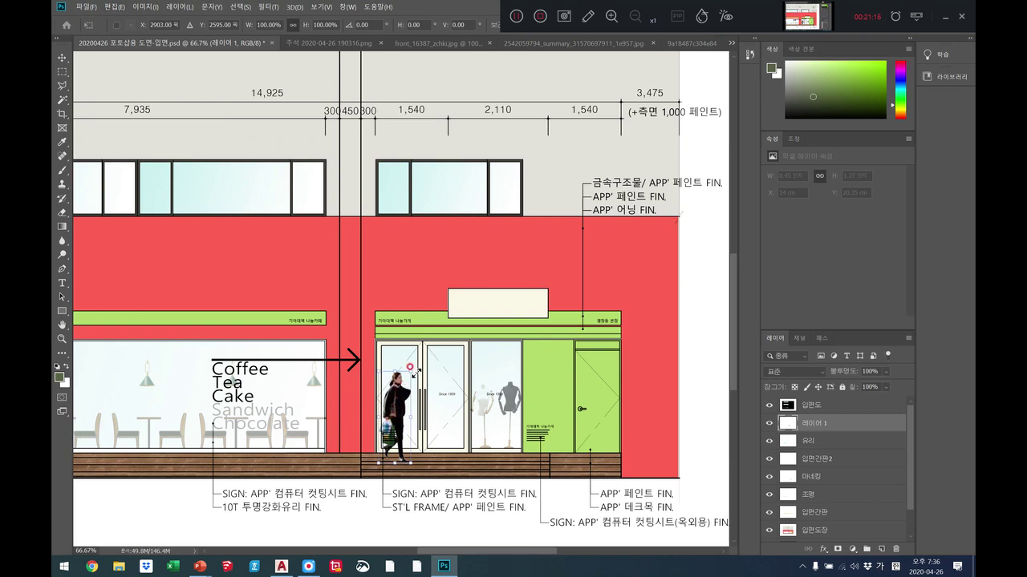
left_click_drag(414, 371, 415, 366)
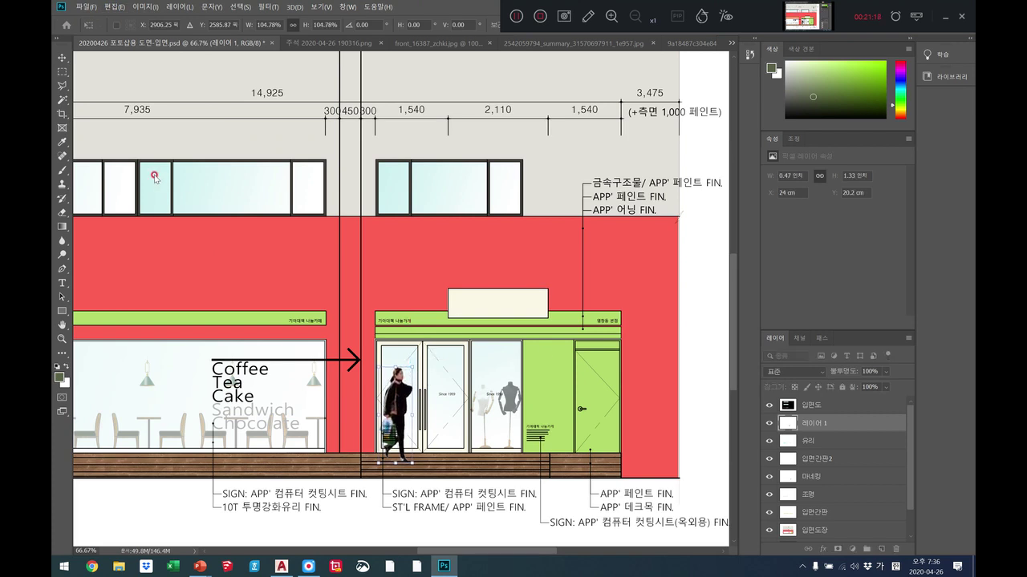
left_click(64, 59)
left_click(687, 364)
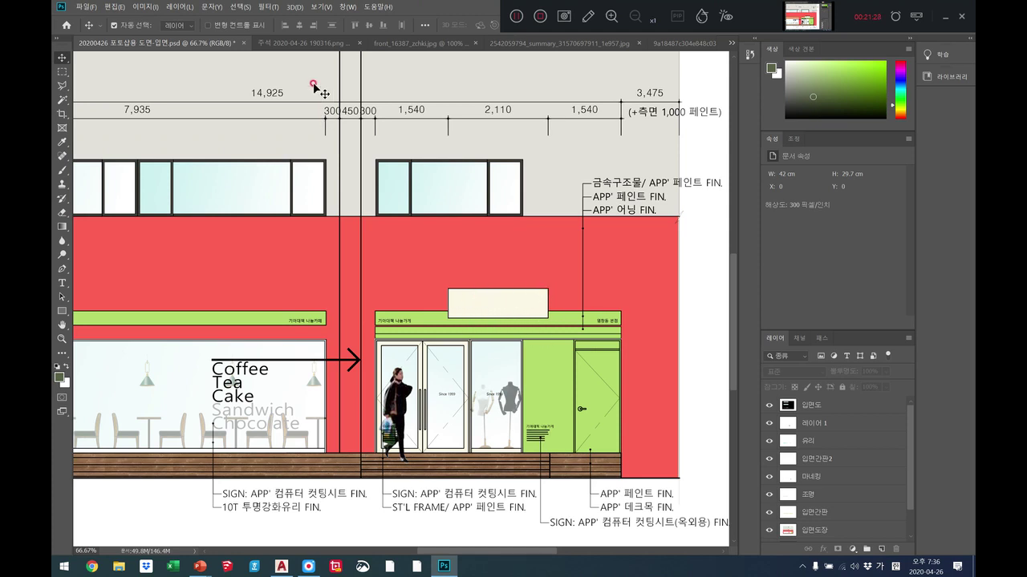
Check the perspective rendering 주석 2020-04-26 190316.png, return to the elevation, and rename the woman's layer as 사람.
left_click(325, 43)
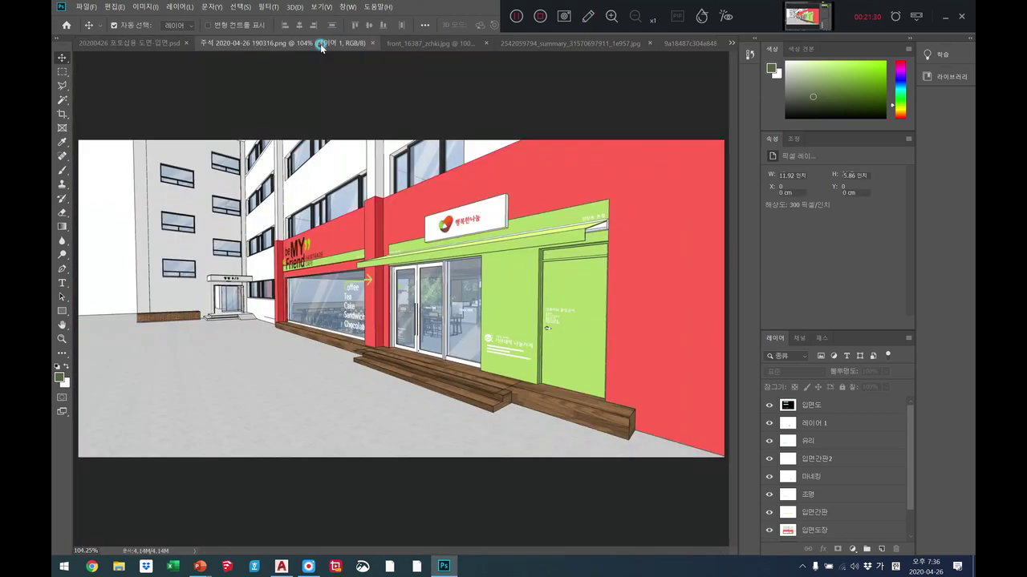
left_click(154, 43)
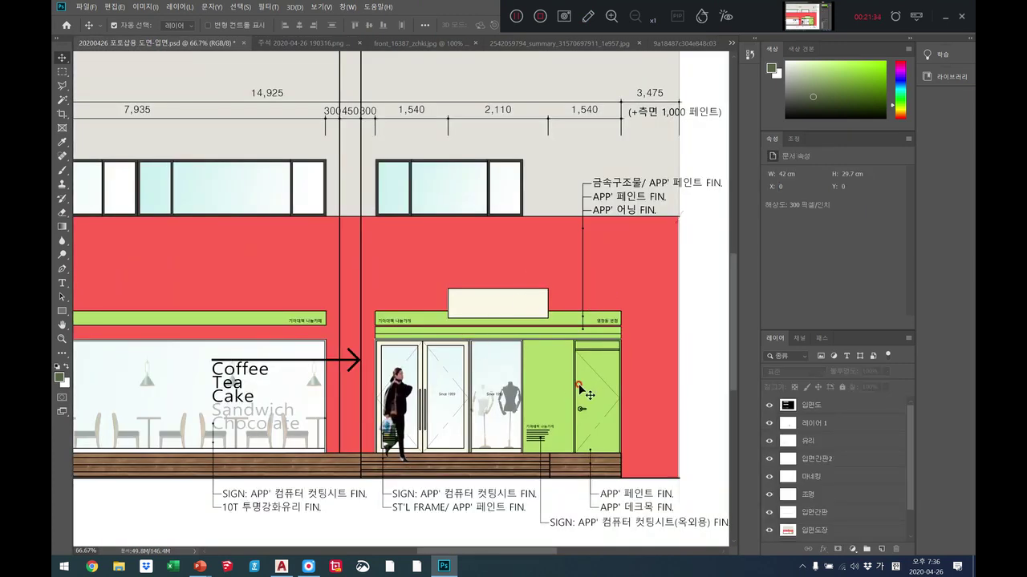
double_click(814, 422)
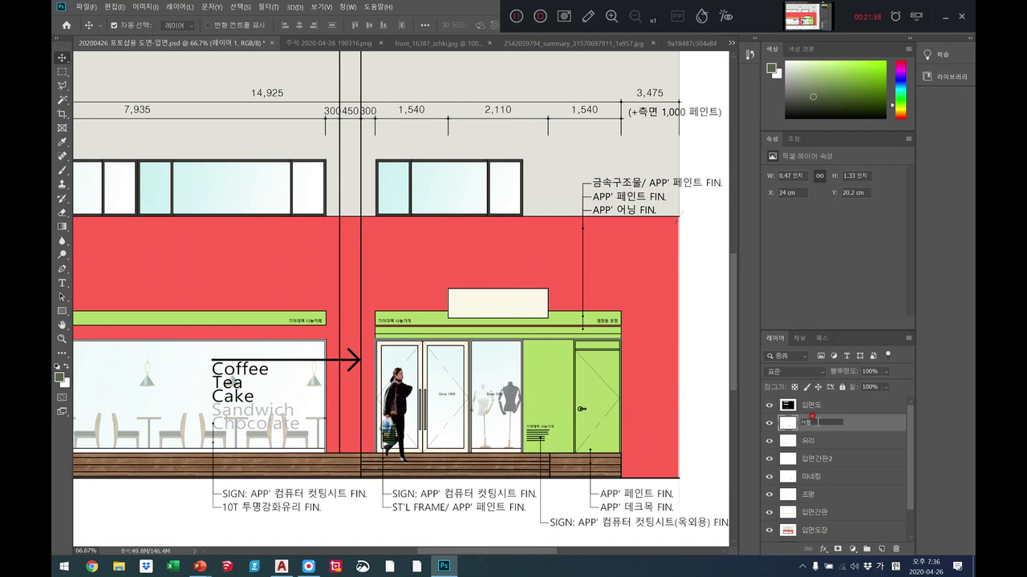
type("사람")
key("Return")
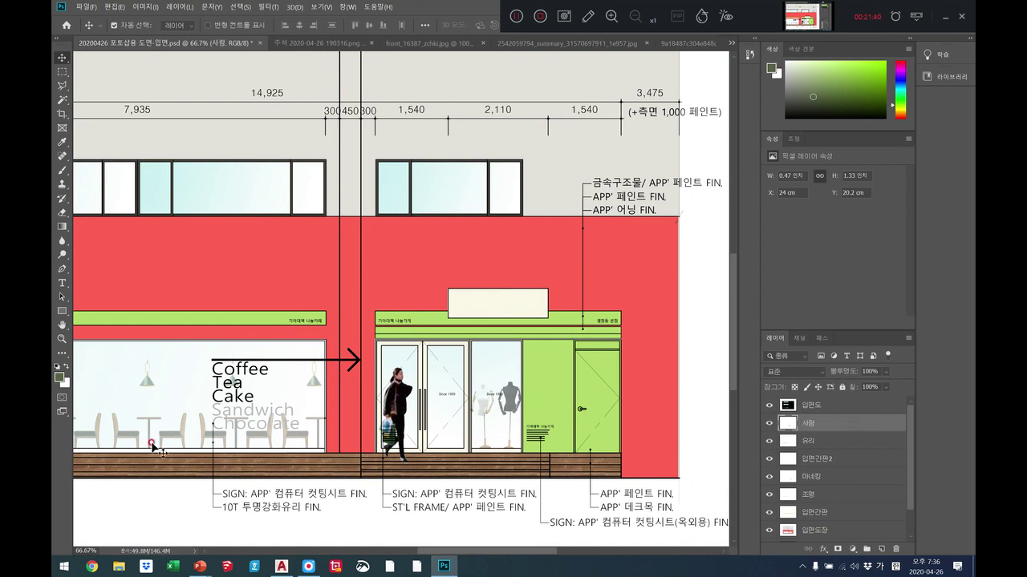
Switch to Chrome and search Google Images for 아름다운가게.
left_click(94, 566)
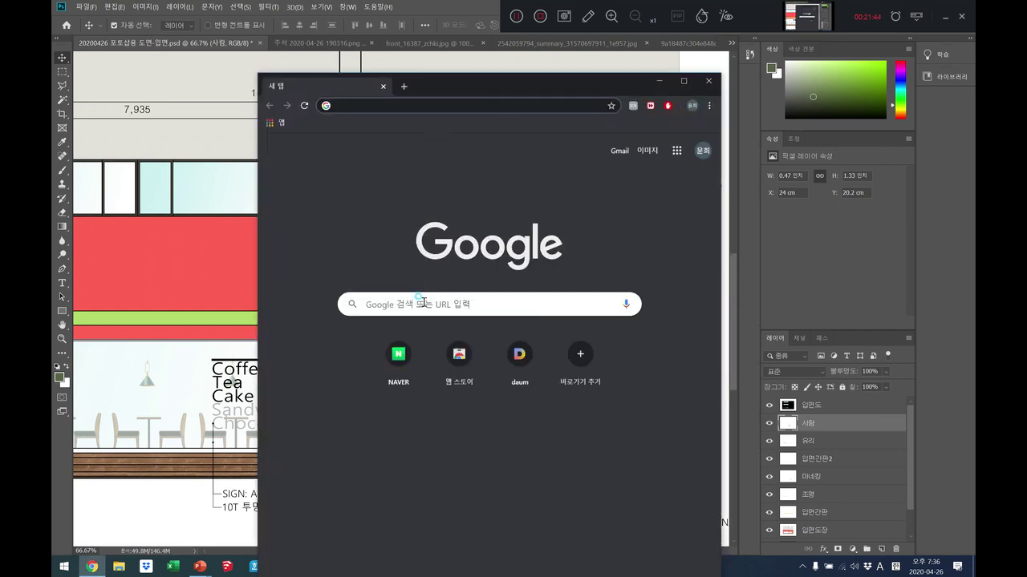
right_click(421, 304)
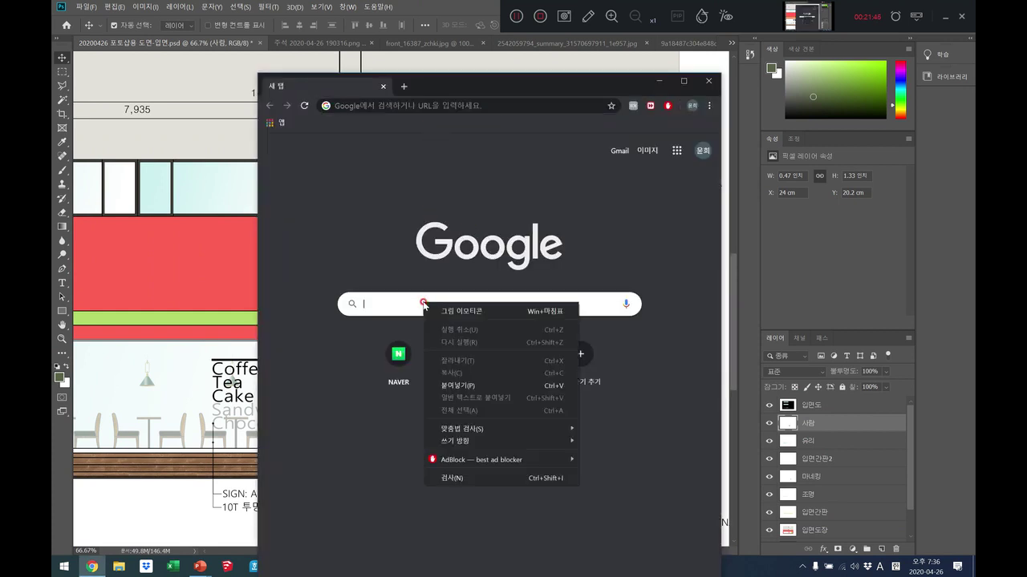
left_click(423, 303)
type("dk")
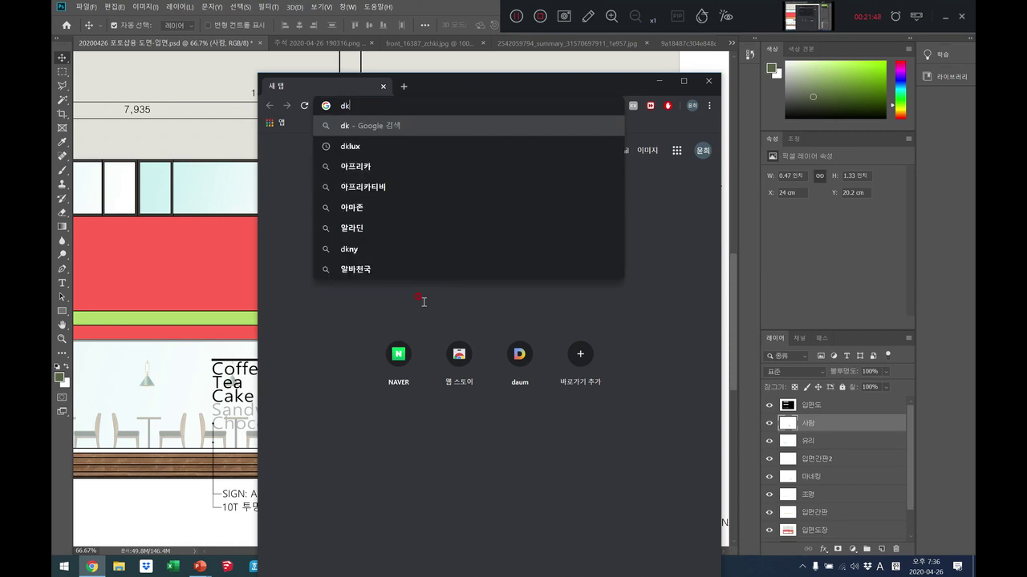
key("BackSpace")
key("BackSpace")
key("Hangul")
type("아름다운")
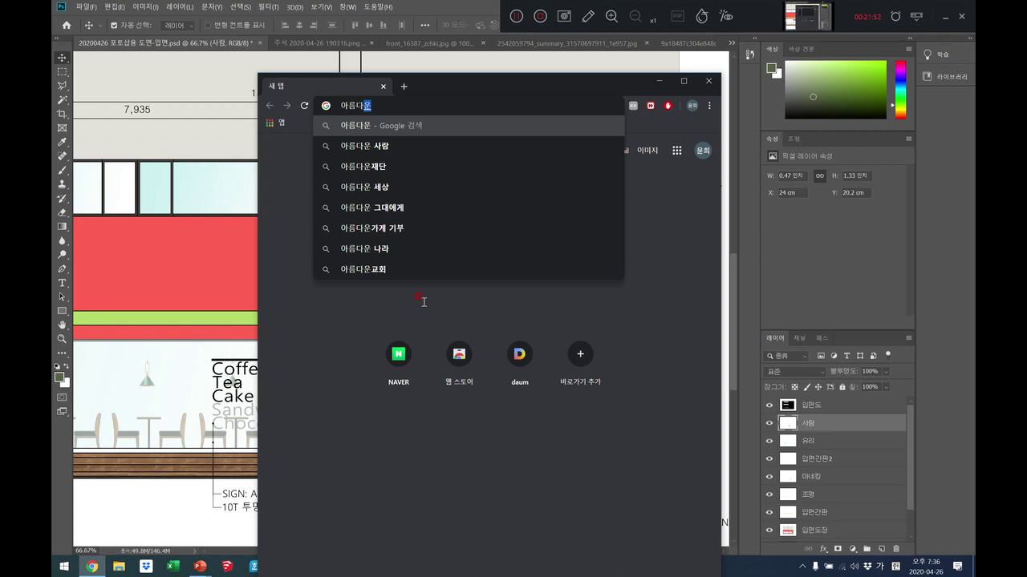
type("가게")
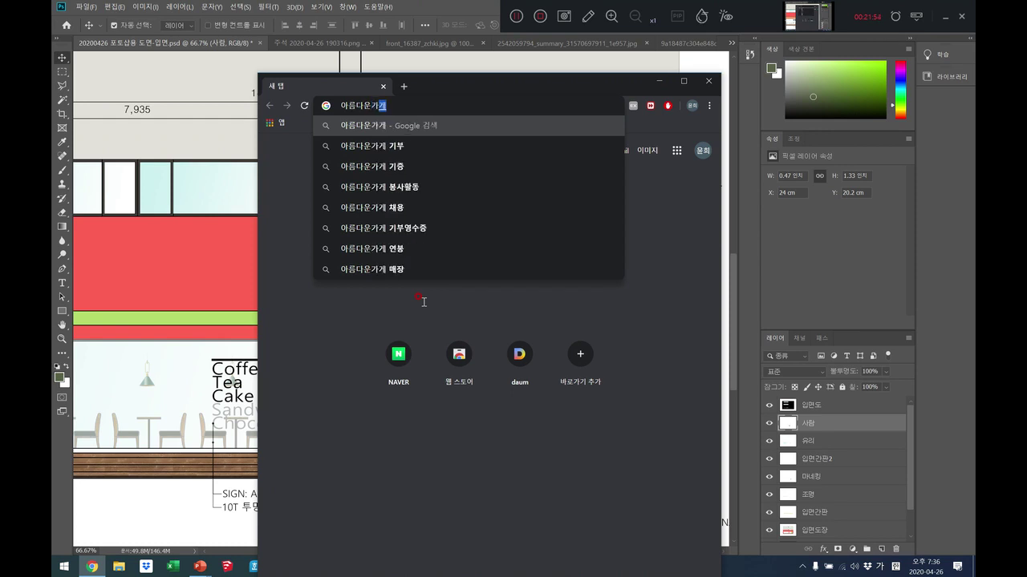
key("Return")
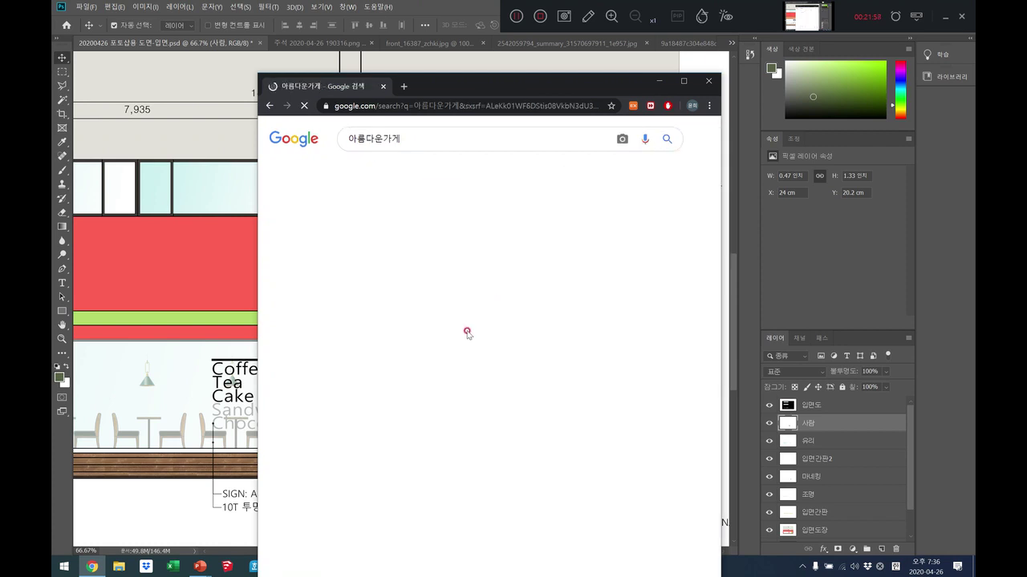
Browse the storefront and logo image results and open the related search 아름다운가게 png.
scroll(469, 329, "down", 2)
scroll(469, 329, "down", 10)
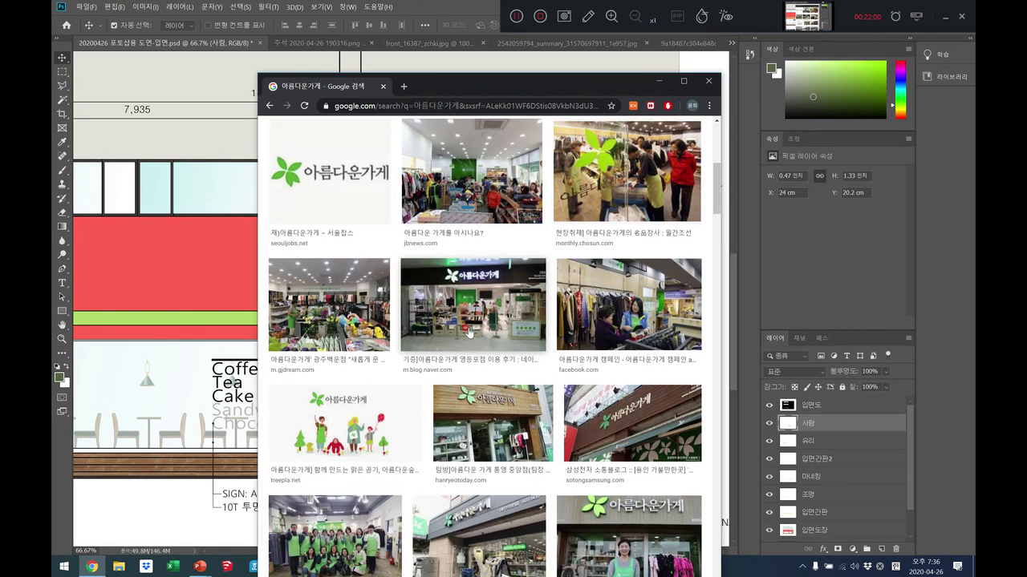
scroll(468, 330, "down", 4)
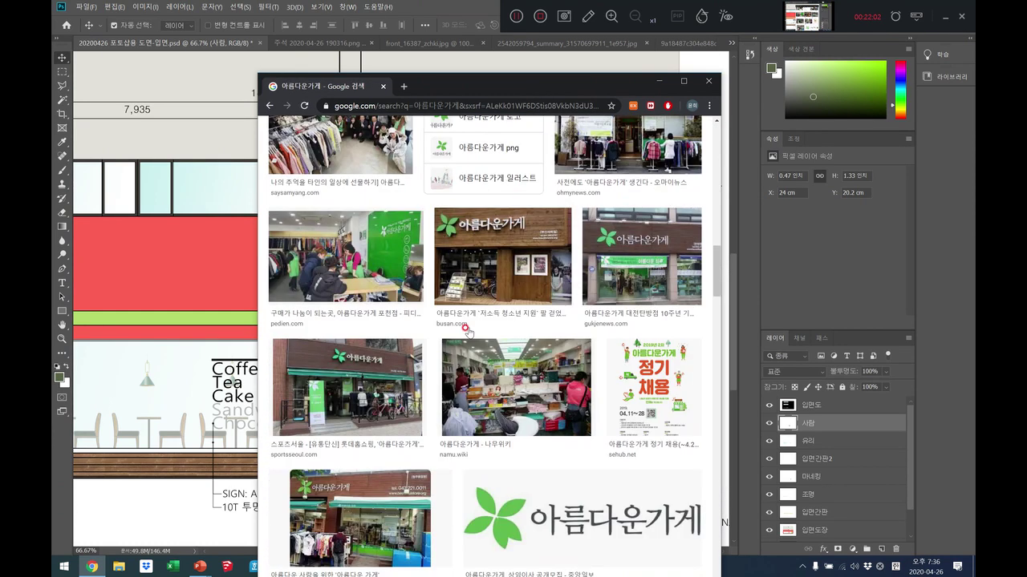
scroll(478, 287, "up", 3)
left_click(477, 284)
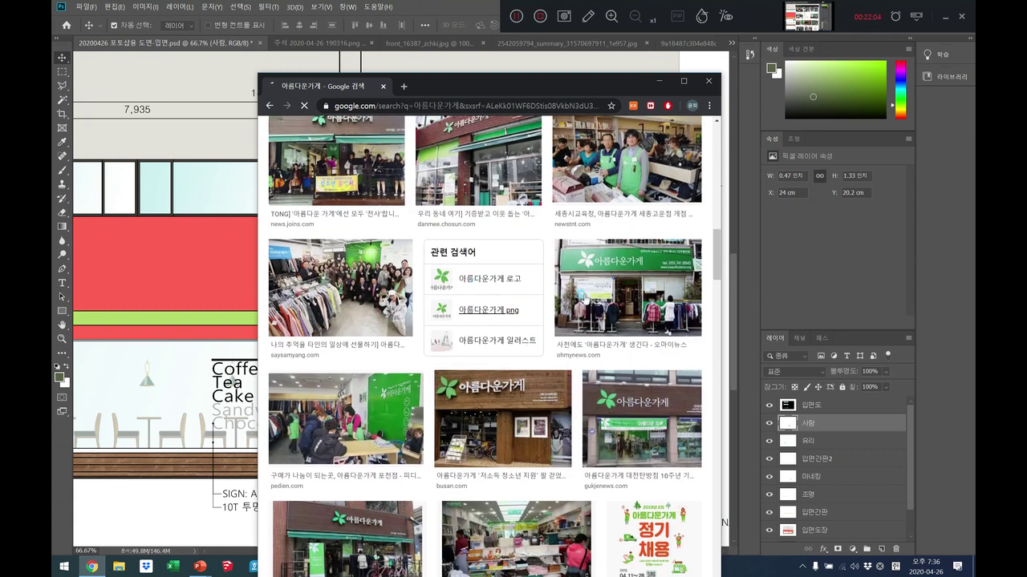
Open the 아름다운가게 로고 image results and browse through the logo variants.
scroll(514, 305, "down", 10)
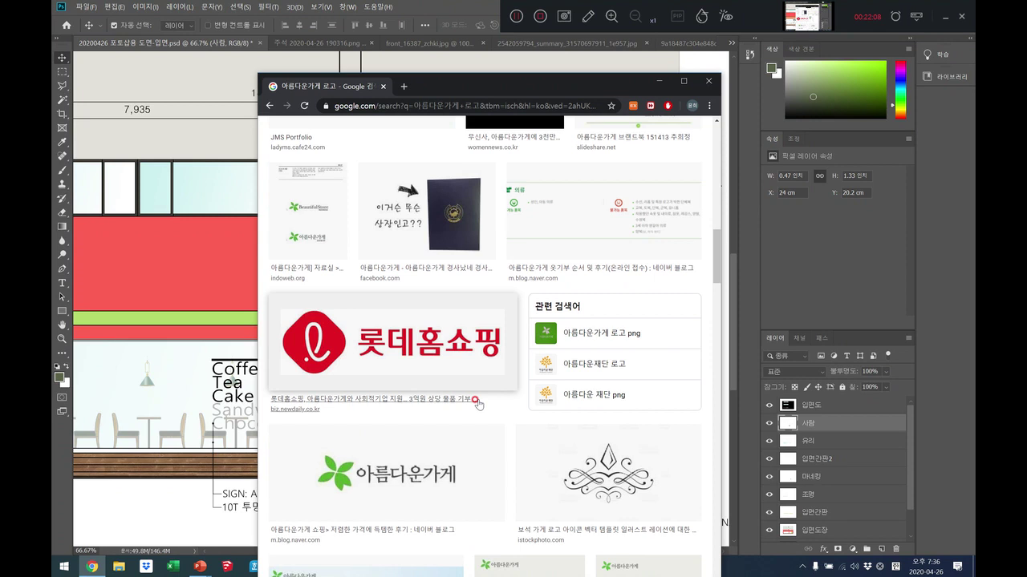
scroll(508, 331, "down", 8)
scroll(478, 405, "down", 5)
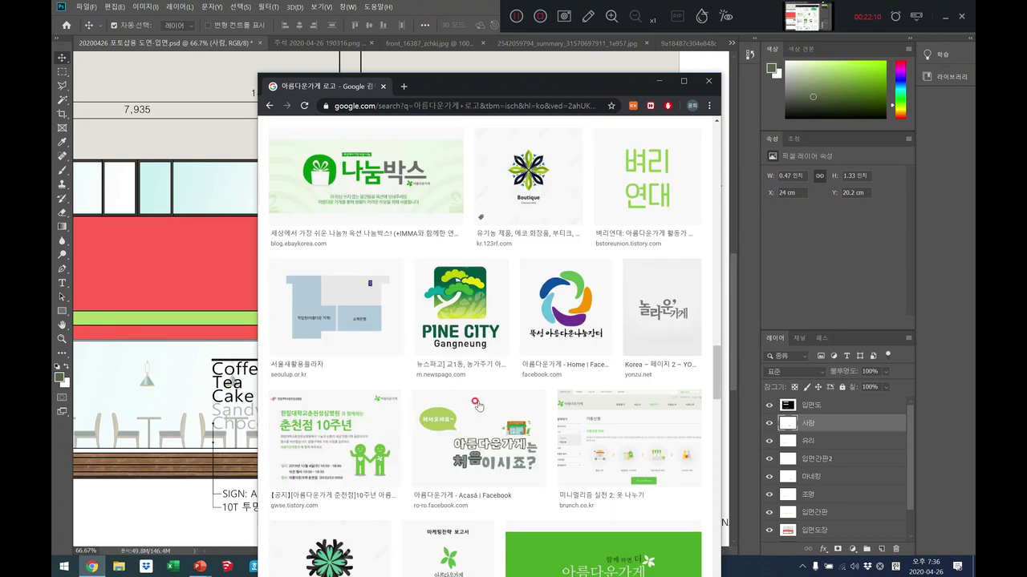
scroll(478, 405, "up", 10)
scroll(479, 405, "up", 10)
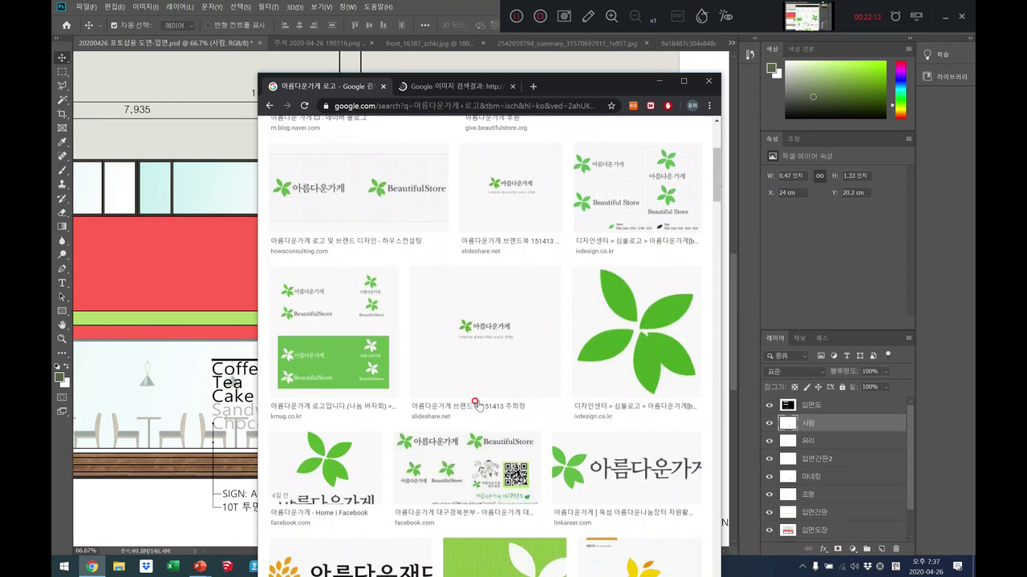
Refine the Google Images search to 아름다운가게 행복한 나눔 로고.
left_click(398, 133)
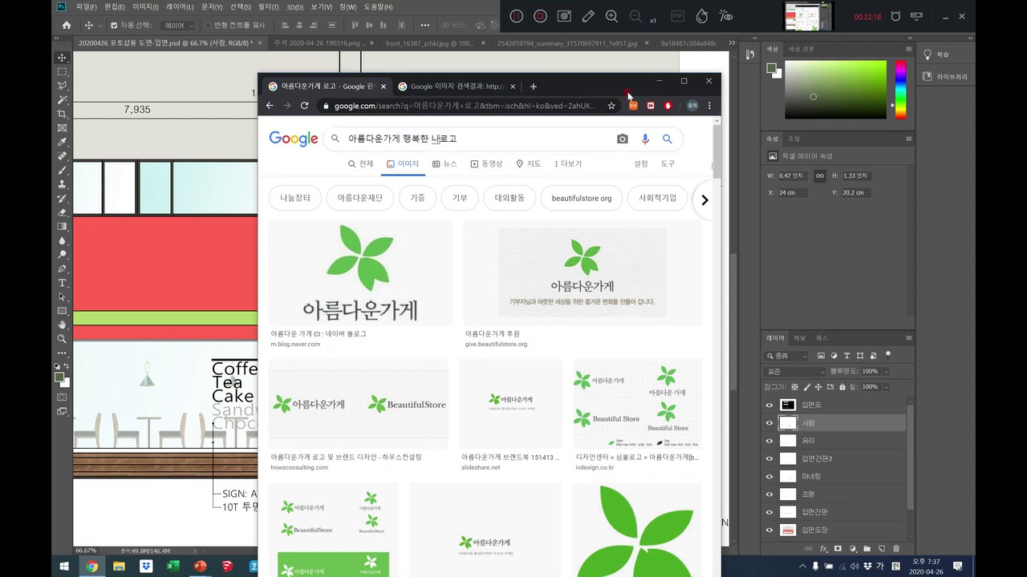
type("행복한 나눔")
key("Return")
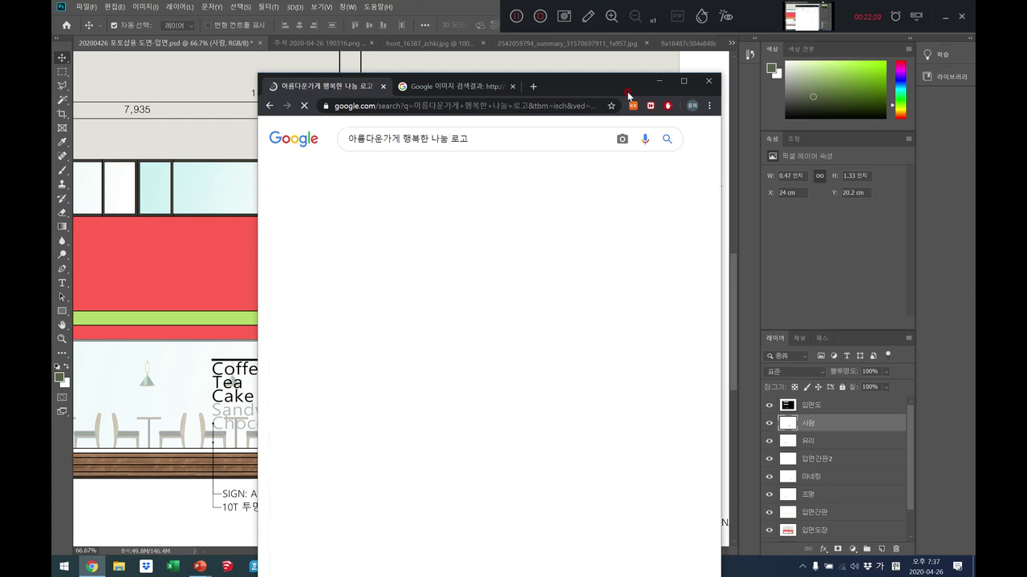
Browse the 아름다운가게 행복한 나눔 로고 image results for a usable shop logo.
scroll(485, 377, "down", 1)
scroll(486, 377, "down", 15)
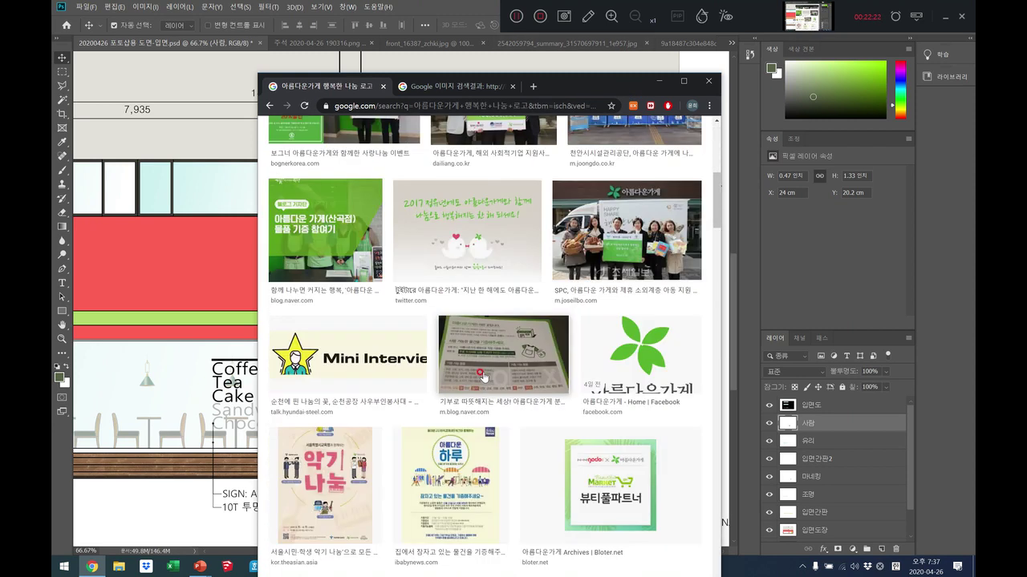
scroll(484, 377, "down", 5)
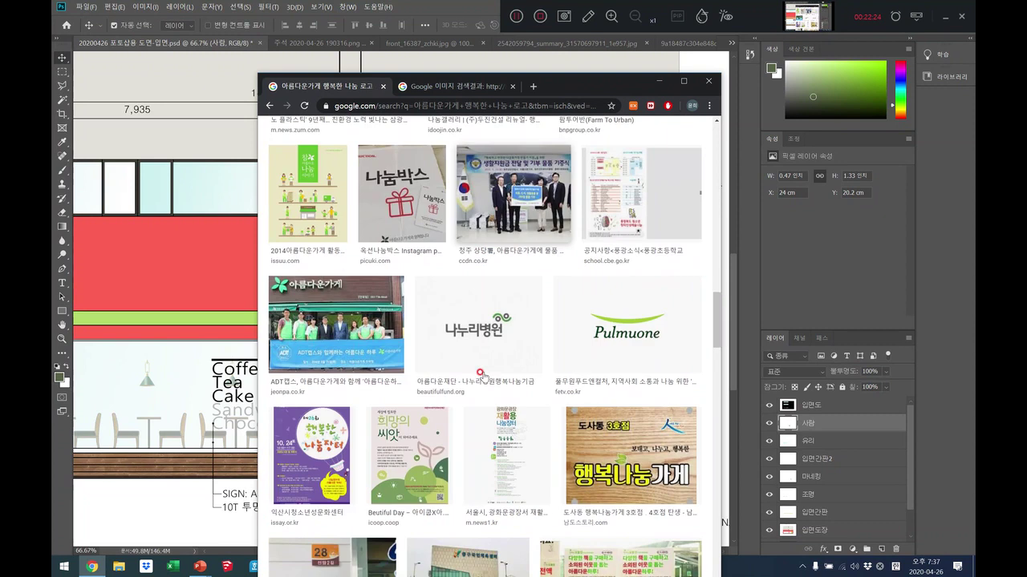
scroll(483, 377, "down", 10)
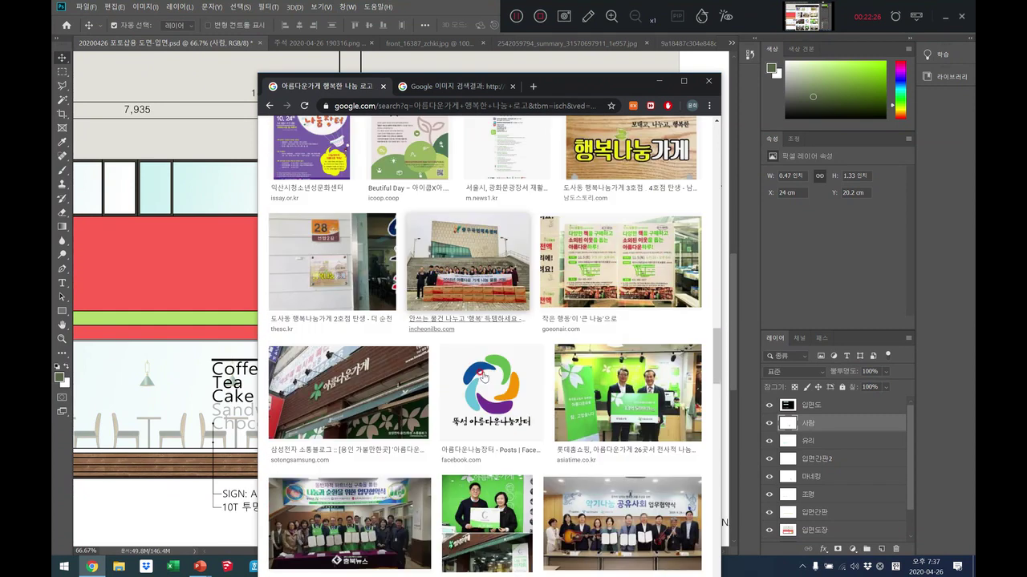
scroll(482, 377, "down", 5)
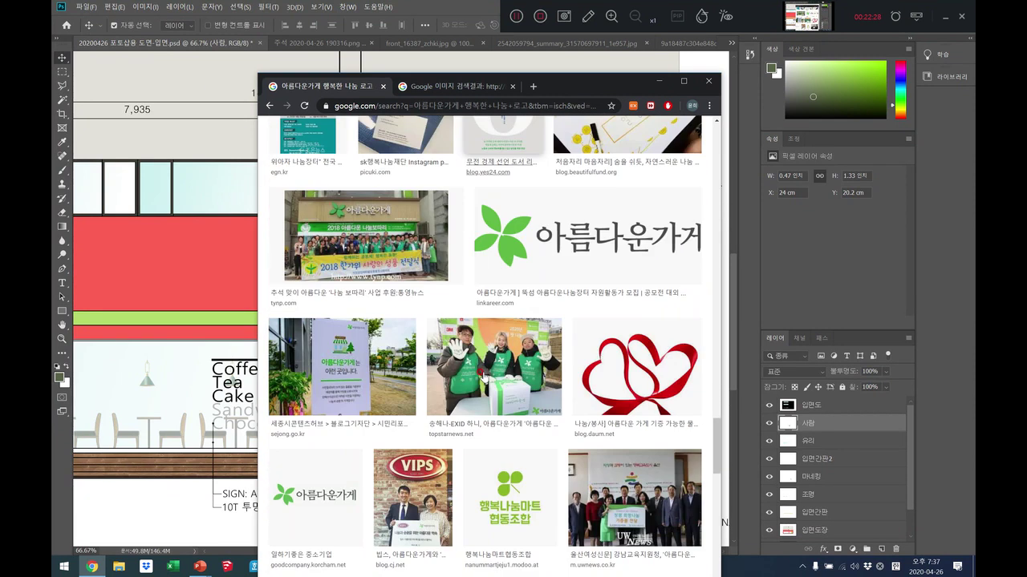
scroll(483, 377, "down", 5)
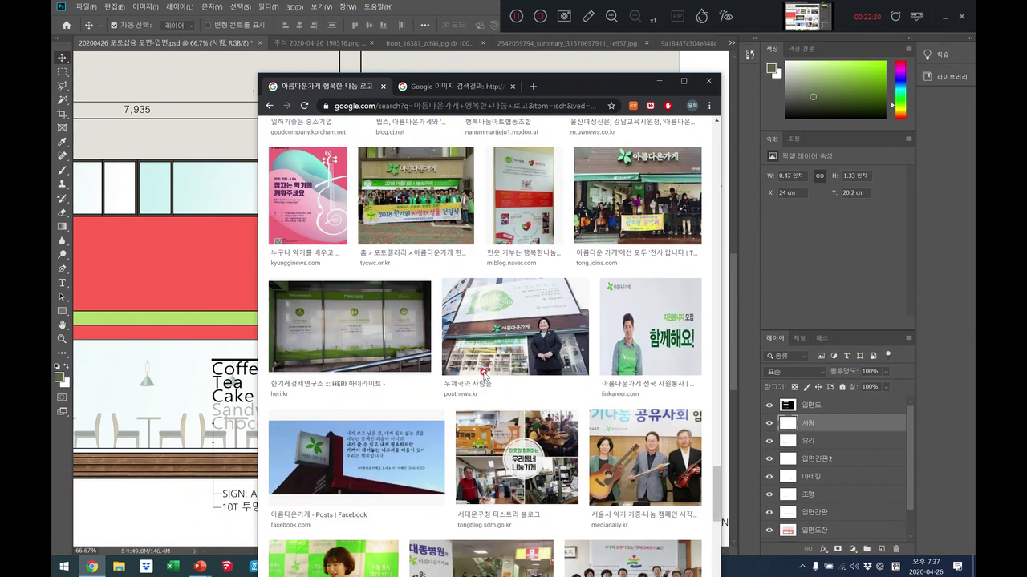
scroll(483, 377, "down", 5)
scroll(484, 377, "down", 4)
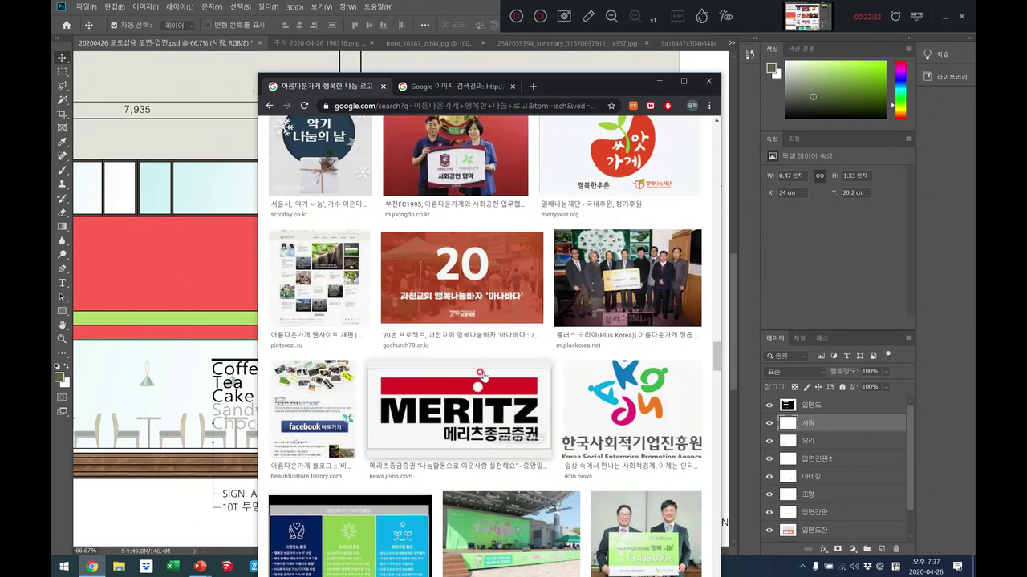
scroll(483, 375, "down", 6)
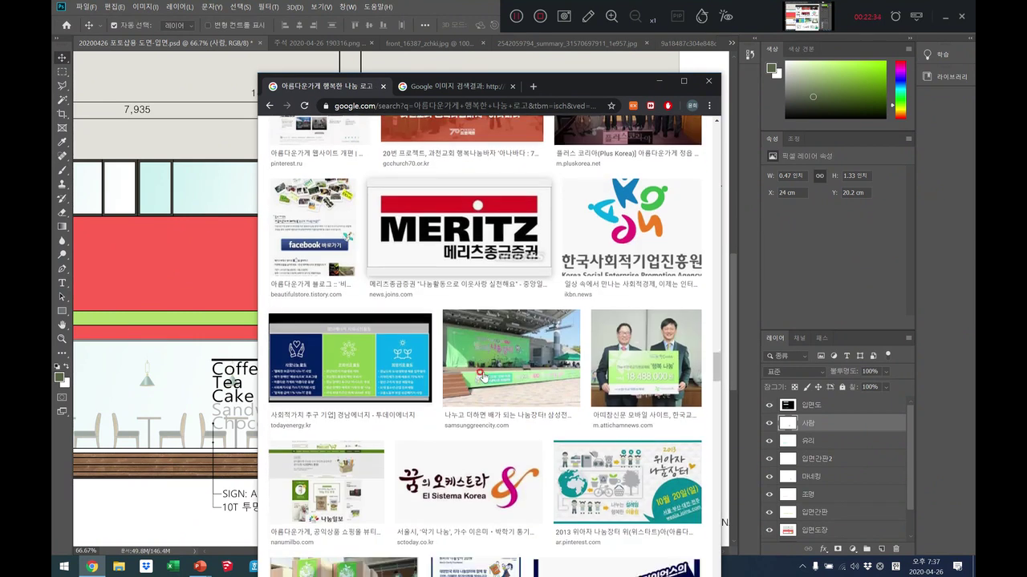
scroll(484, 375, "down", 10)
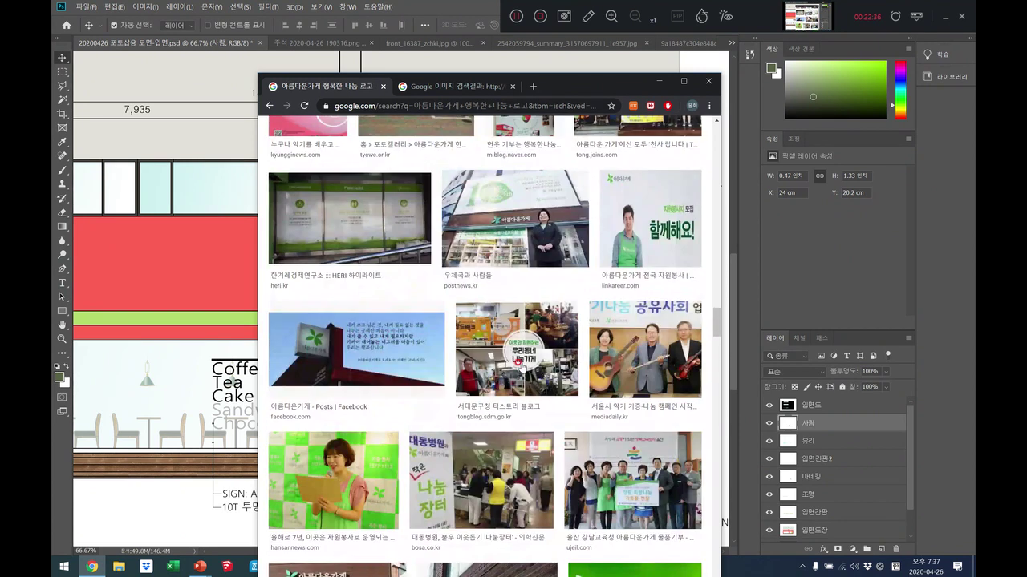
scroll(521, 366, "up", 4)
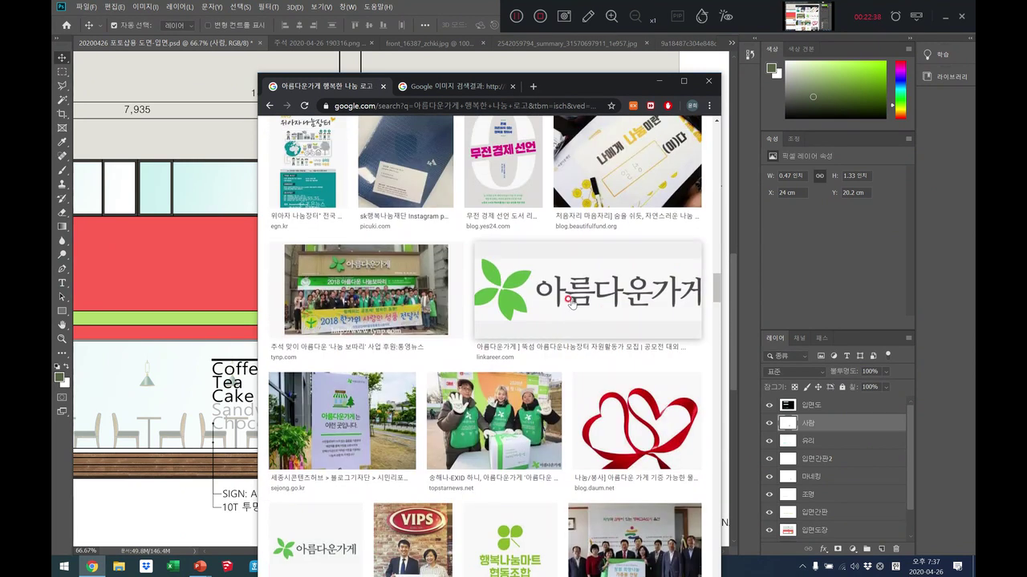
left_click(607, 261)
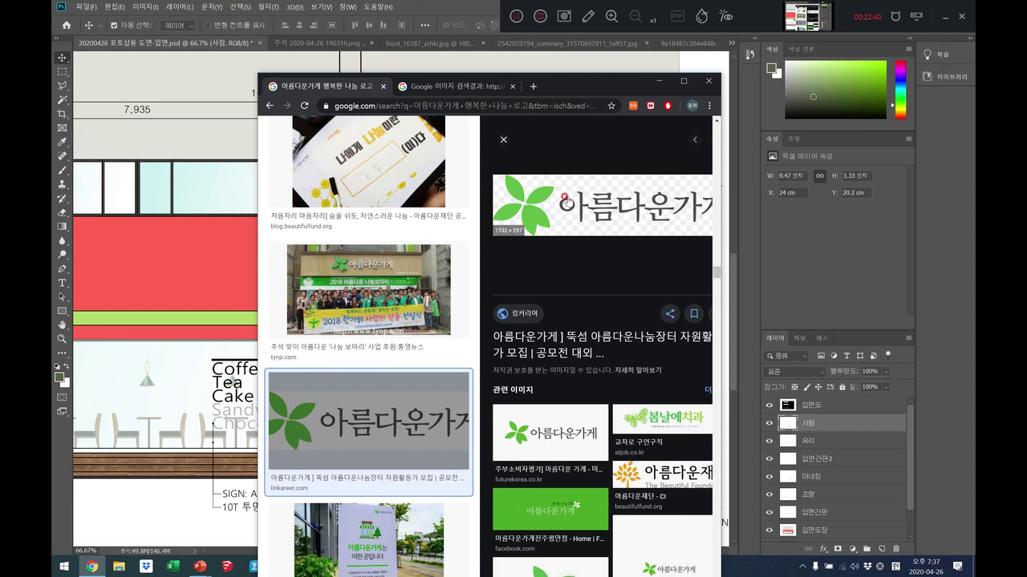
right_click(566, 201)
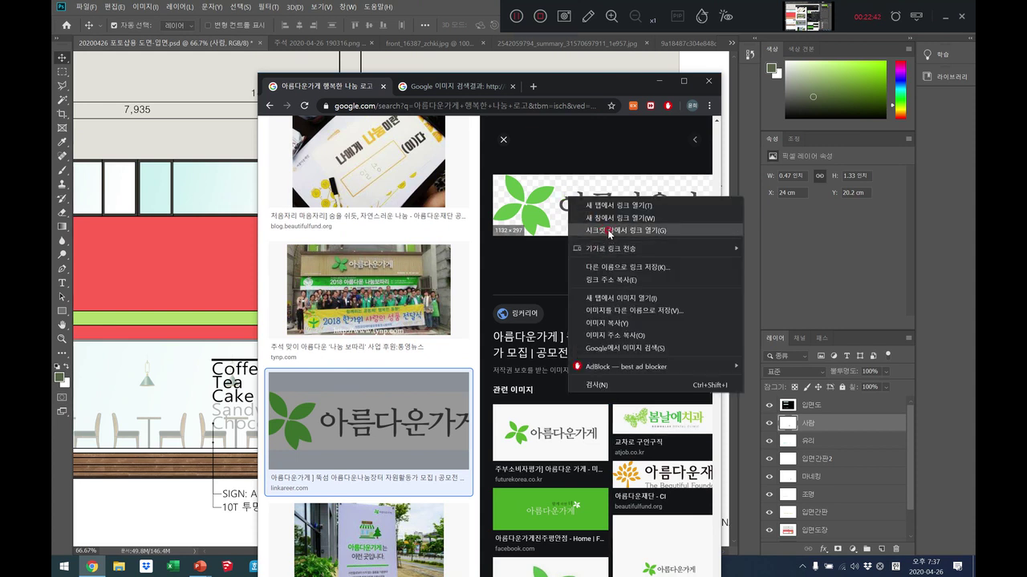
left_click(623, 310)
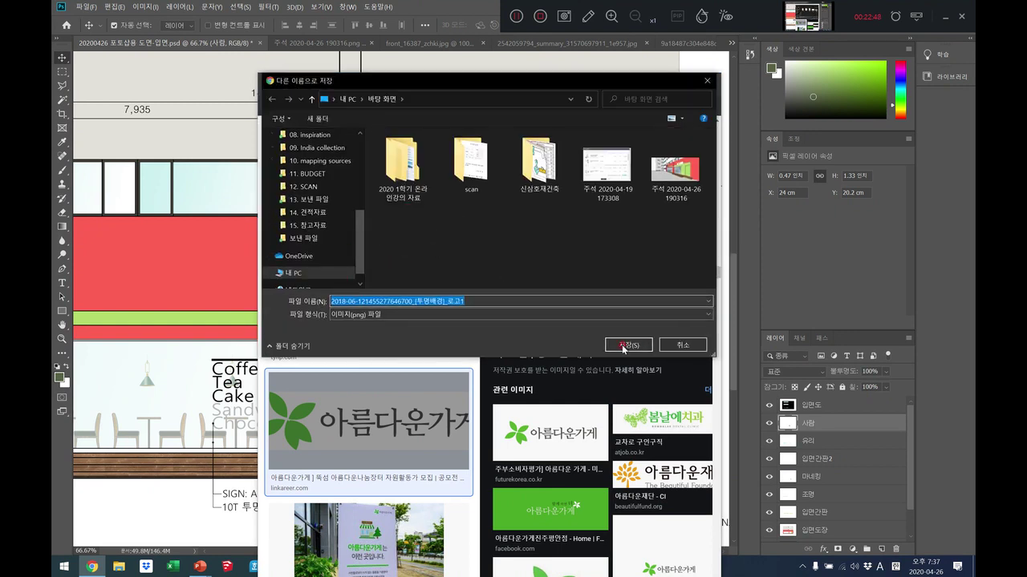
left_click(635, 341)
left_click(709, 79)
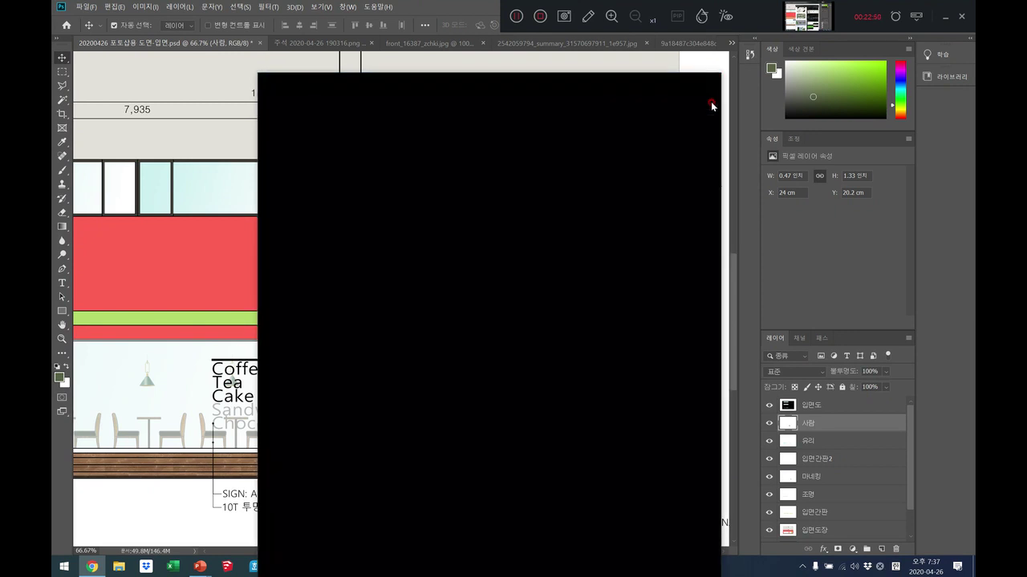
left_click(77, 9)
left_click(90, 34)
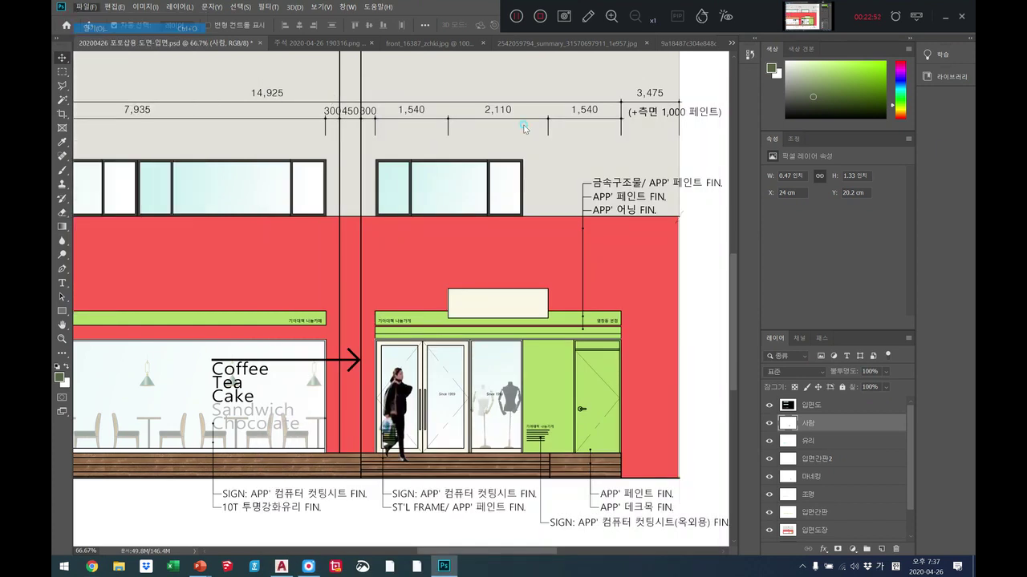
left_click(178, 181)
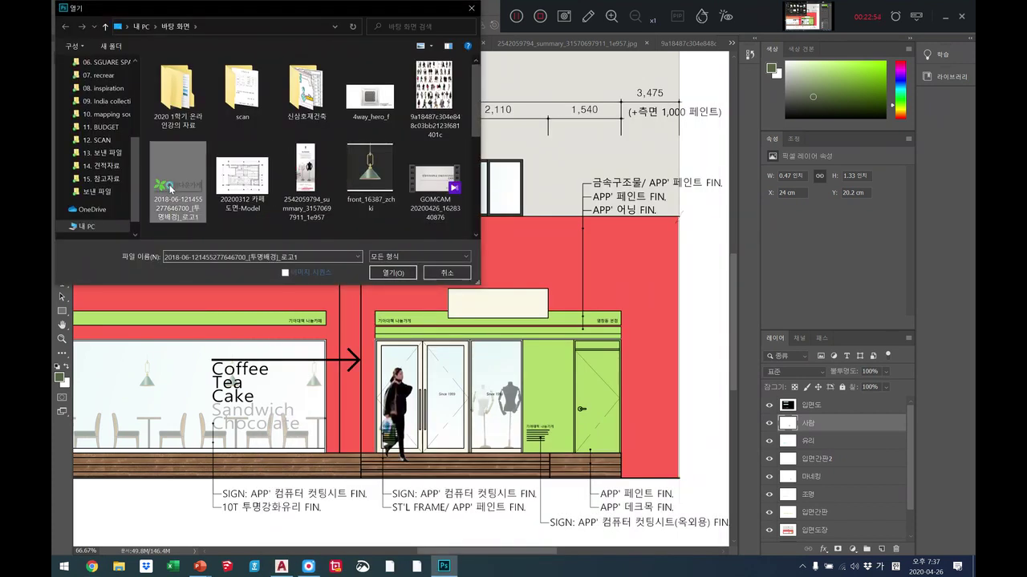
left_click(393, 274)
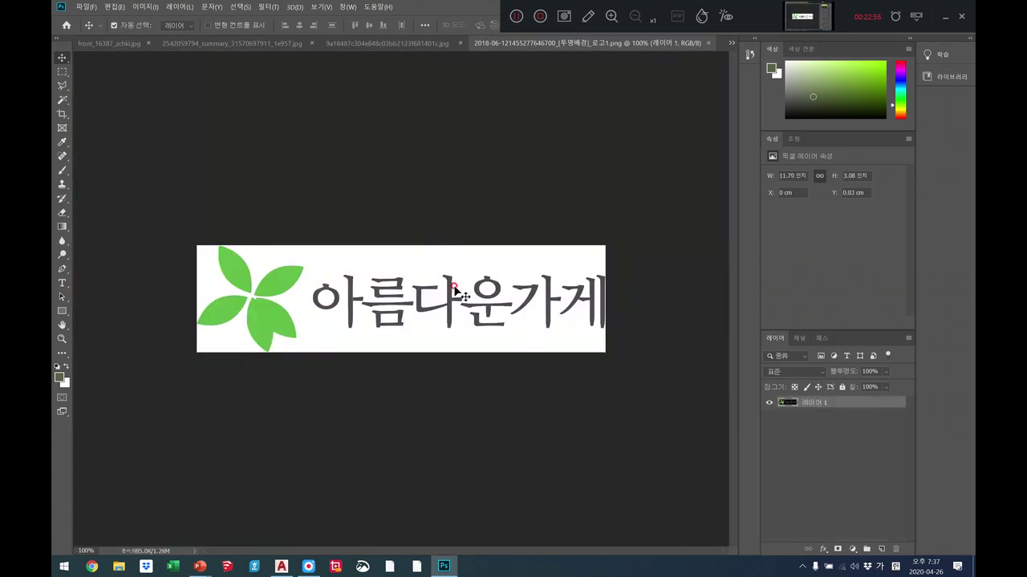
Select the logo's white background with the Magic Wand and invert the selection to the leaves and lettering.
left_click(63, 99)
left_click(332, 276)
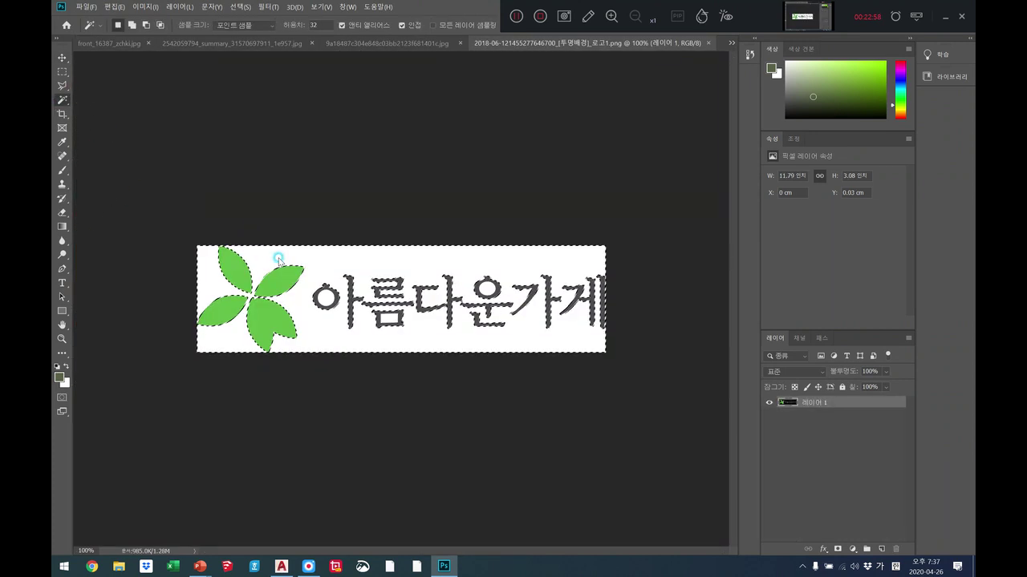
left_click(239, 6)
left_click(258, 48)
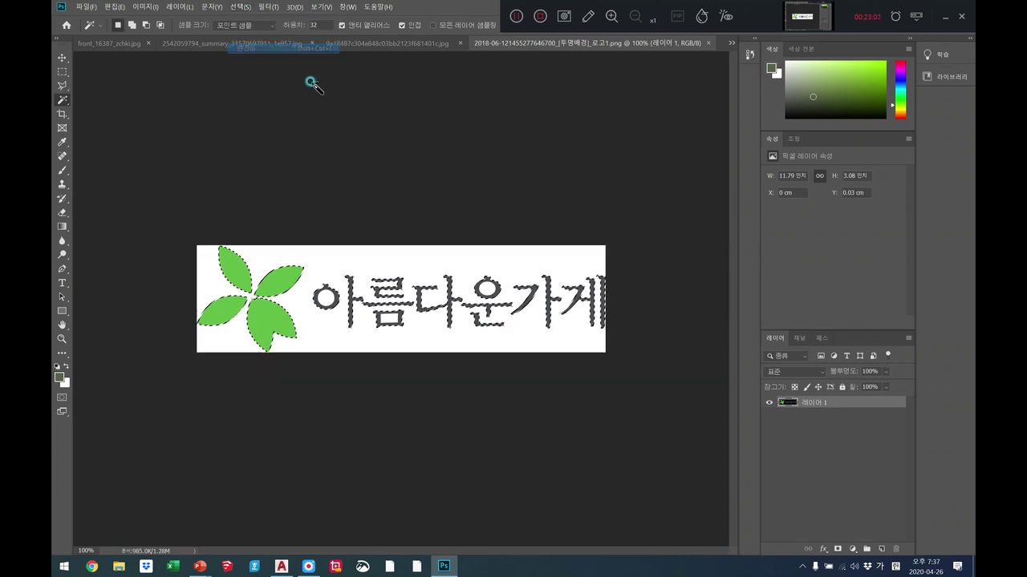
Try to move the selected logo into the perspective rendering 주석 2020-04-26 190316.png, and undo the placement.
left_click(63, 59)
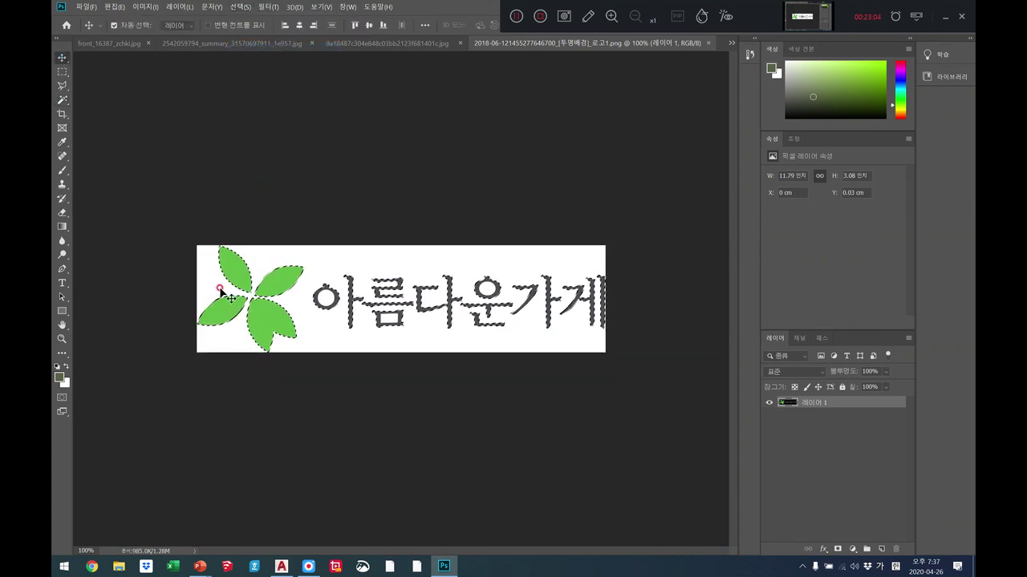
left_click_drag(232, 280, 332, 91)
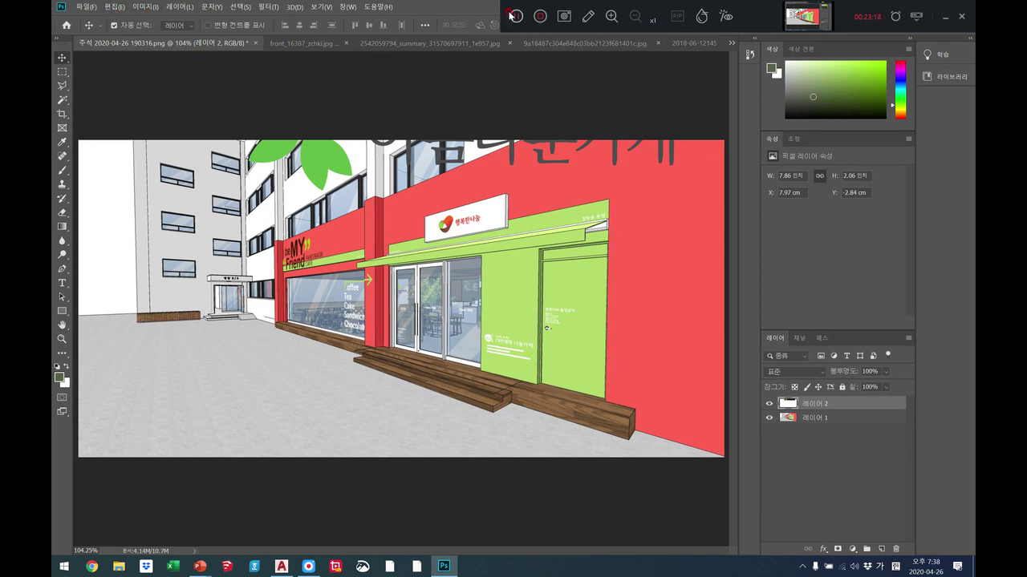
left_click(106, 12)
left_click(120, 16)
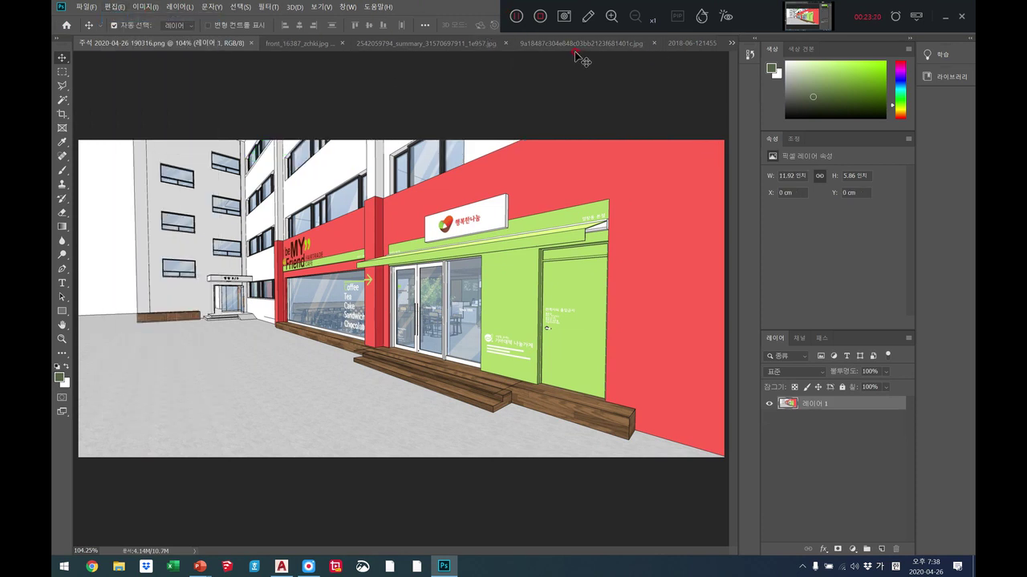
Close the pendant lamp image front_16387_zchki.jpg without saving, and close the people cut-out sheet 9a18487c304e848c03bb2123f681401c.jpg.
left_click(310, 44)
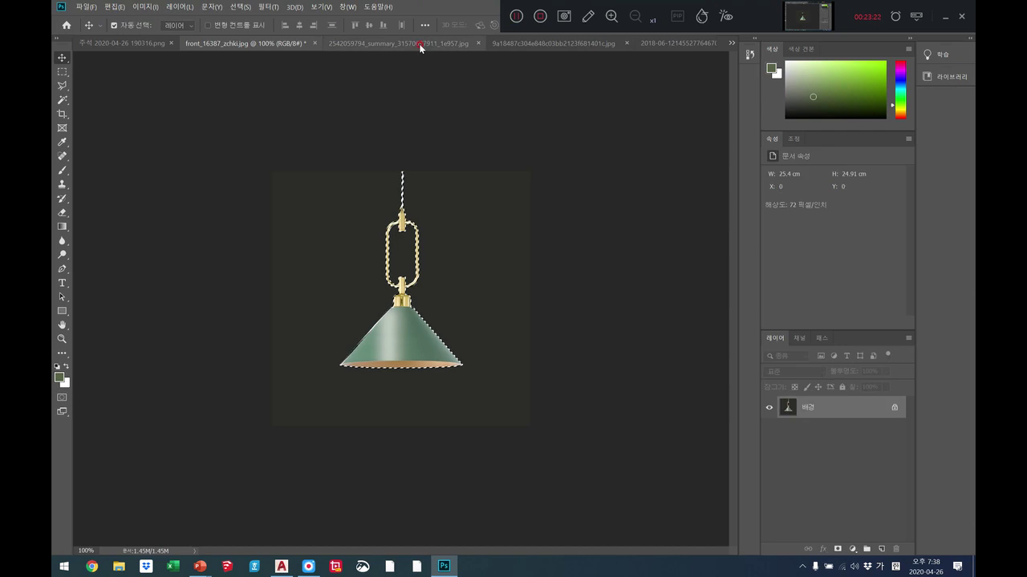
left_click(312, 44)
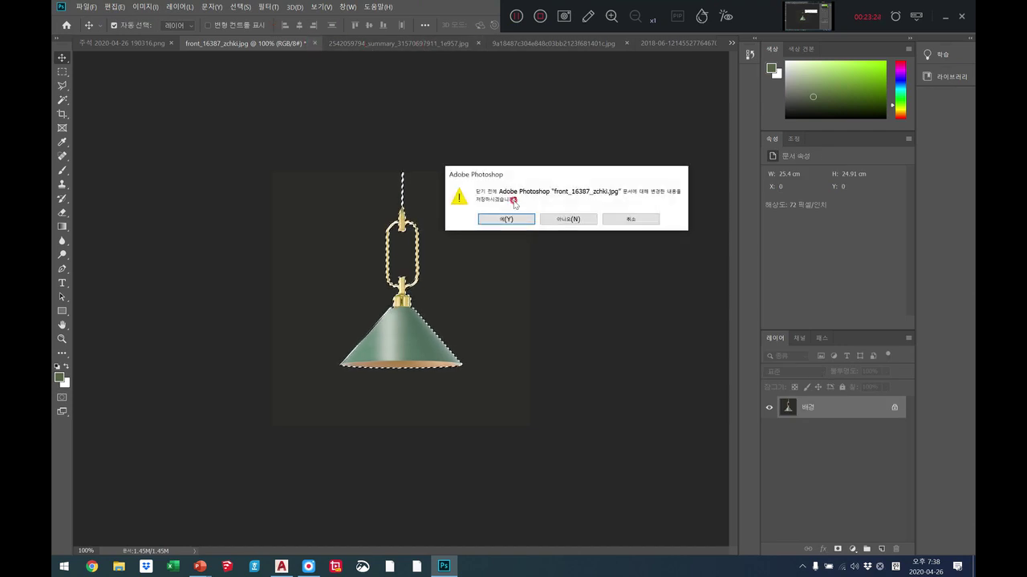
left_click(564, 220)
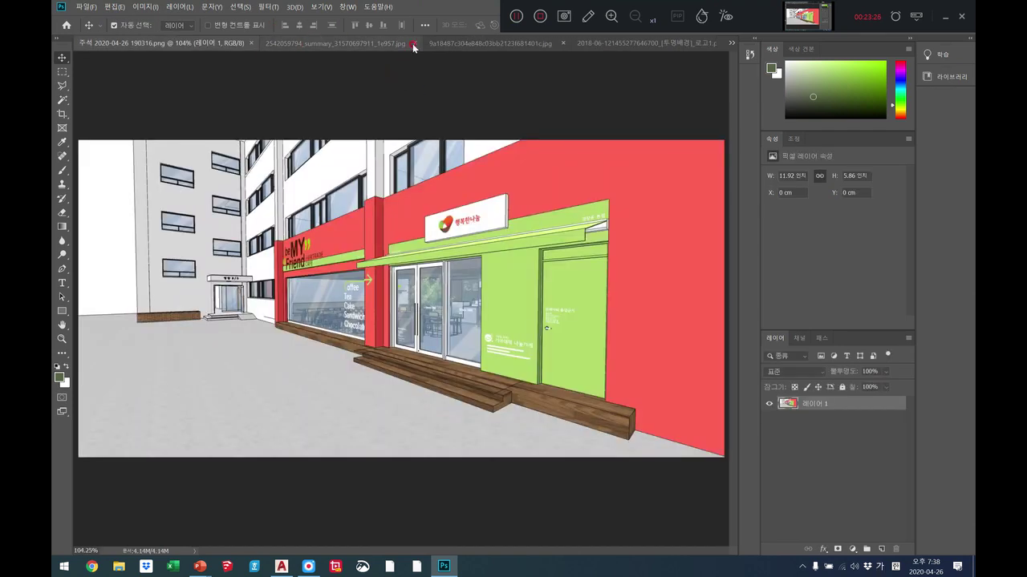
left_click(478, 44)
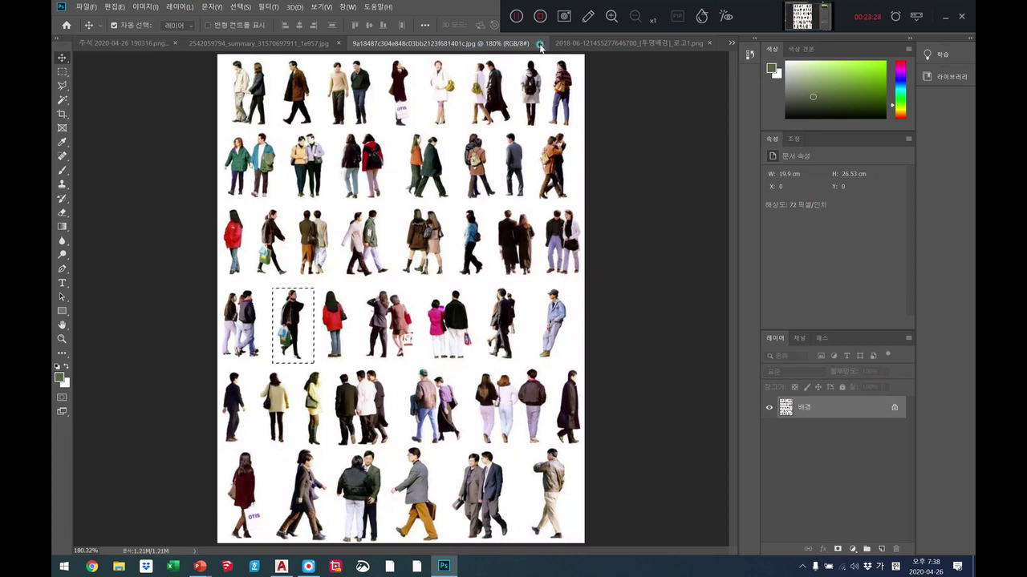
left_click(542, 43)
Move the selected logo from its document into the elevation 20200426 포토샵용 도면-입면.psd, at the cream signboard above the shop entrance.
left_click(642, 45)
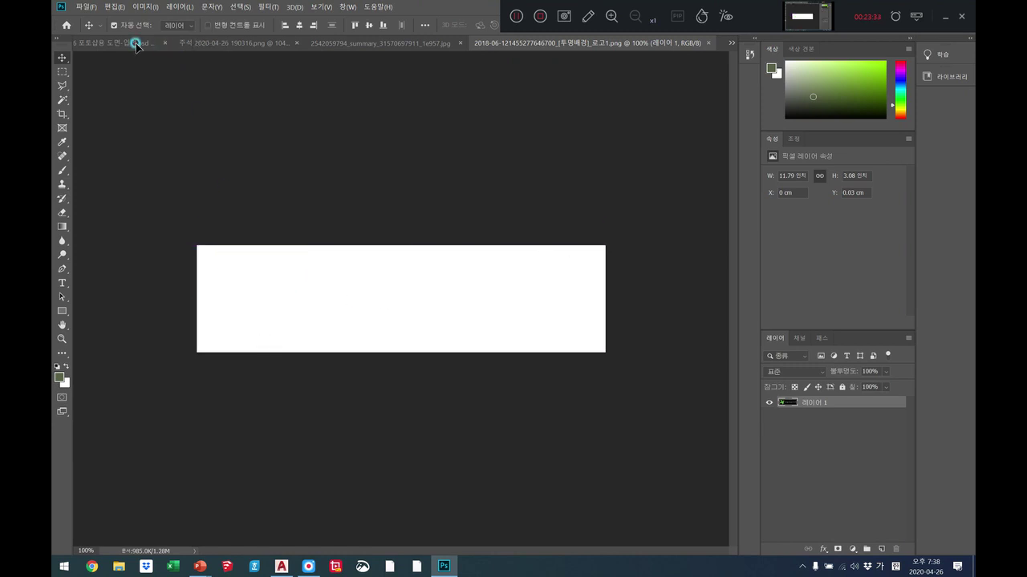
left_click(138, 44)
left_click_drag(469, 307, 470, 302)
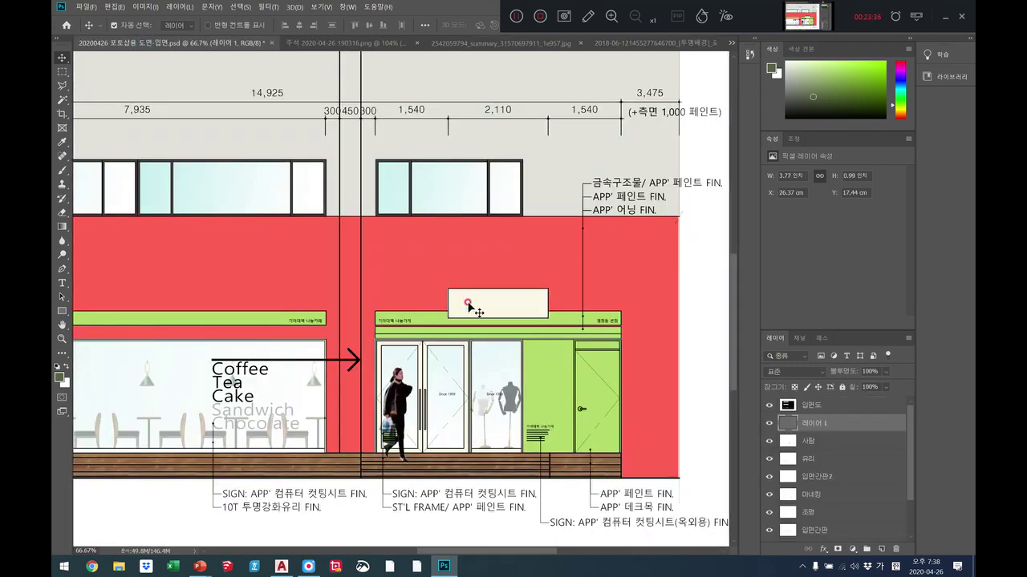
Scale the logo down to about 33% width and 27% height so it fits within the cream signboard.
left_click(120, 10)
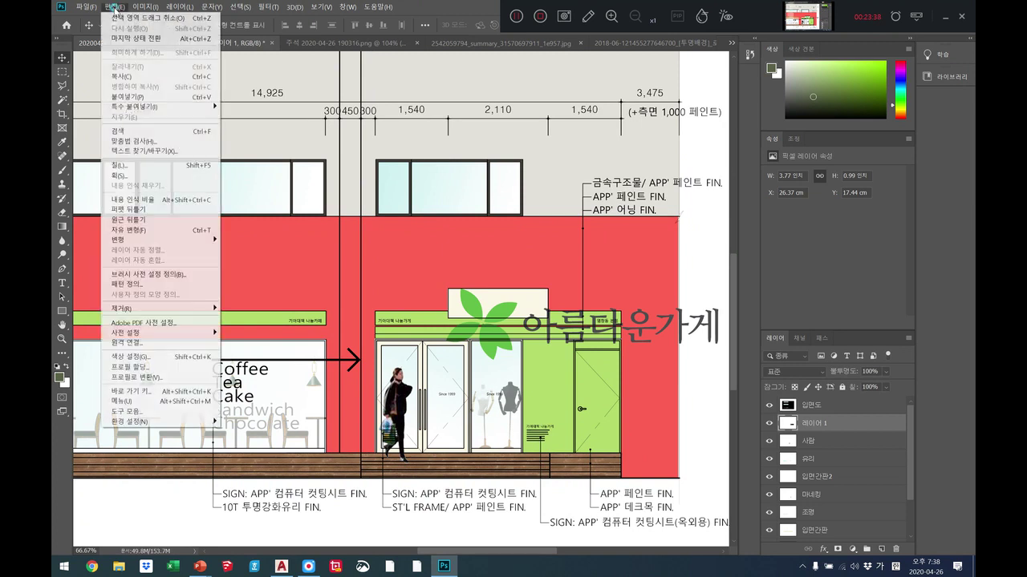
mouse_move(160, 239)
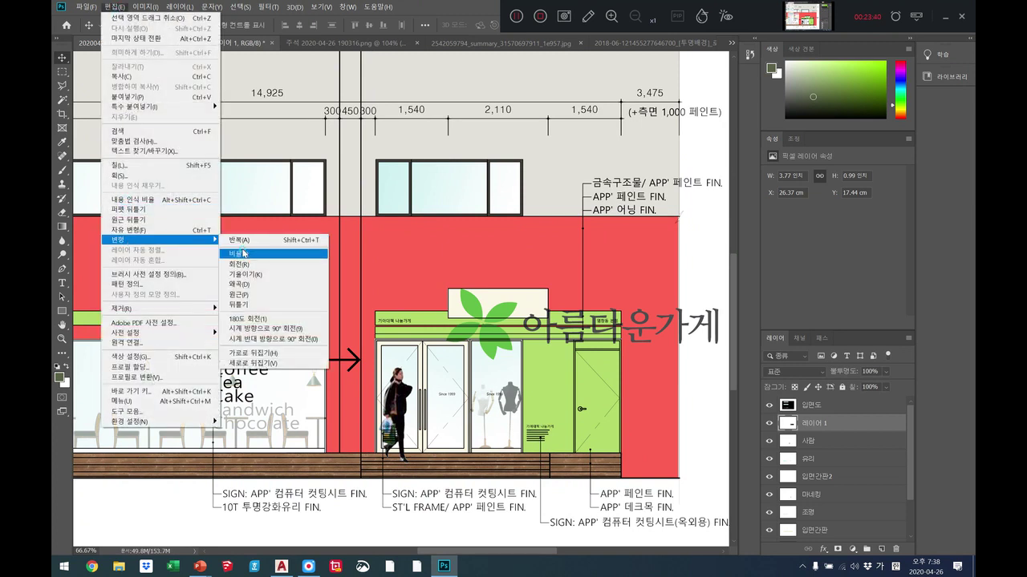
left_click(239, 254)
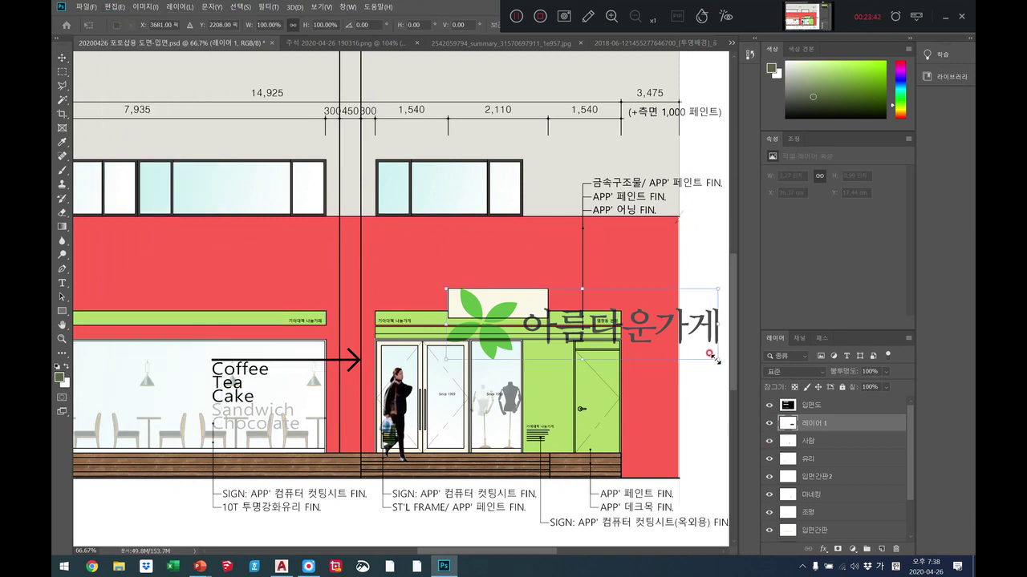
left_click_drag(705, 353, 543, 308)
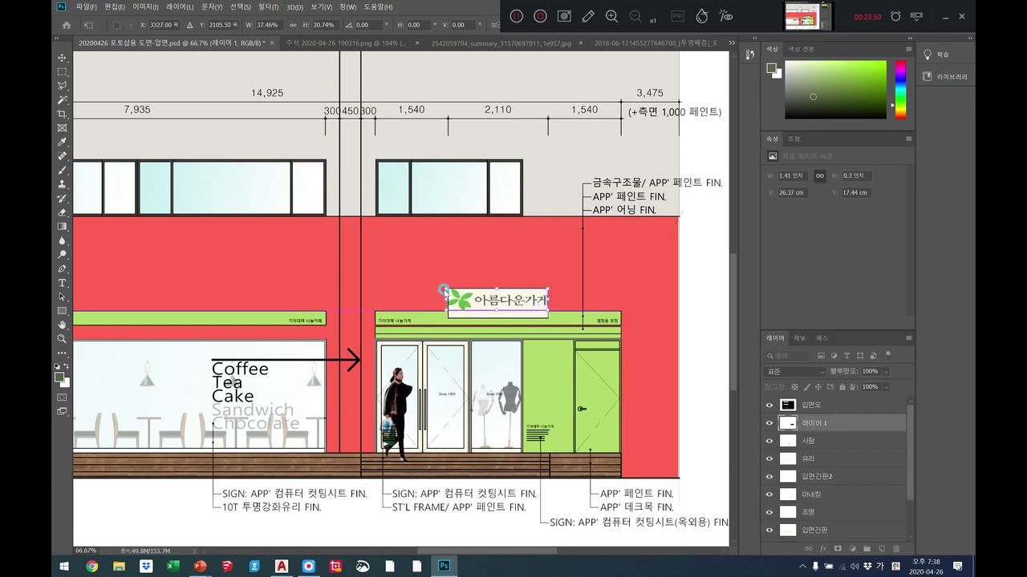
left_click_drag(443, 305, 457, 307)
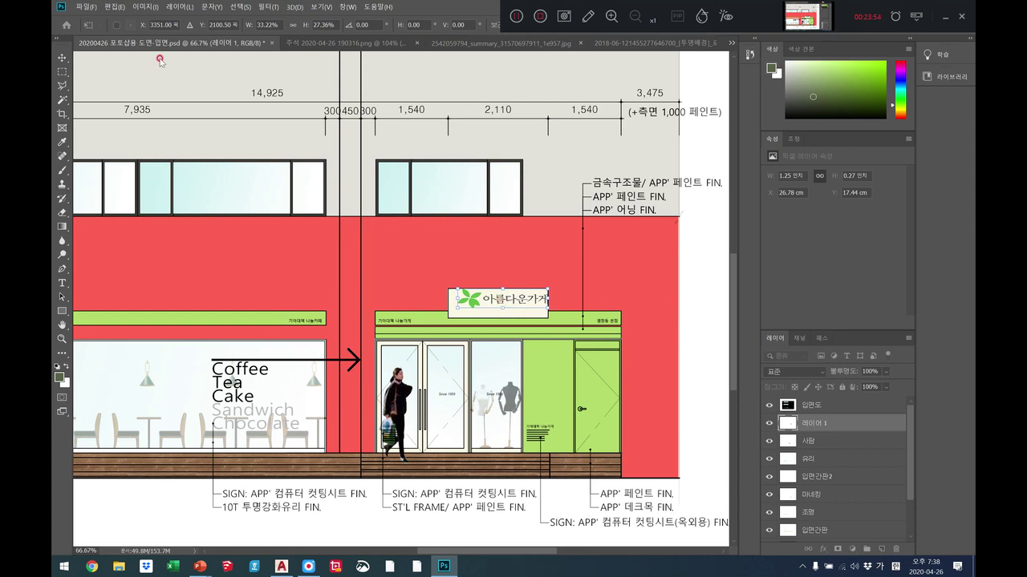
left_click(62, 58)
Try to centre the logo on the signboard, and undo the move.
left_click_drag(504, 298, 500, 302)
left_click(110, 7)
left_click(110, 7)
left_click(112, 8)
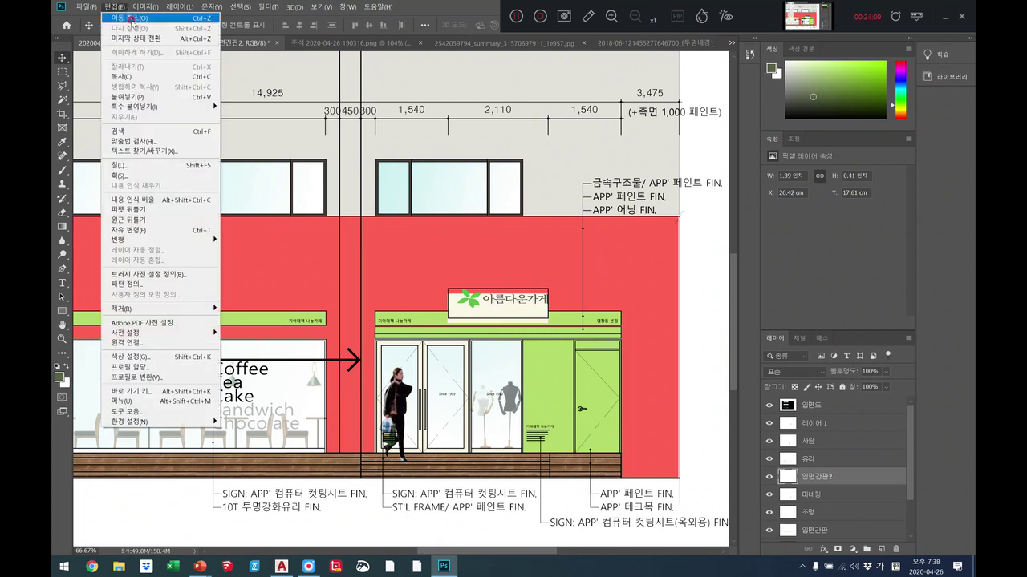
left_click(112, 18)
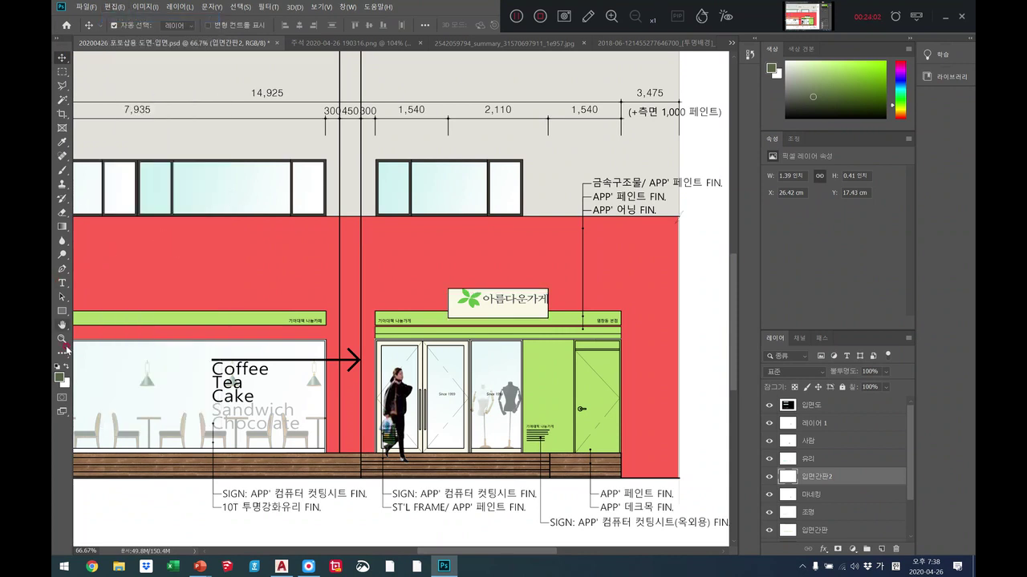
Move the 아름다운가게 logo to the centre of the cream signboard above the shop entrance.
left_click(62, 338)
left_click(519, 324)
left_click(522, 325)
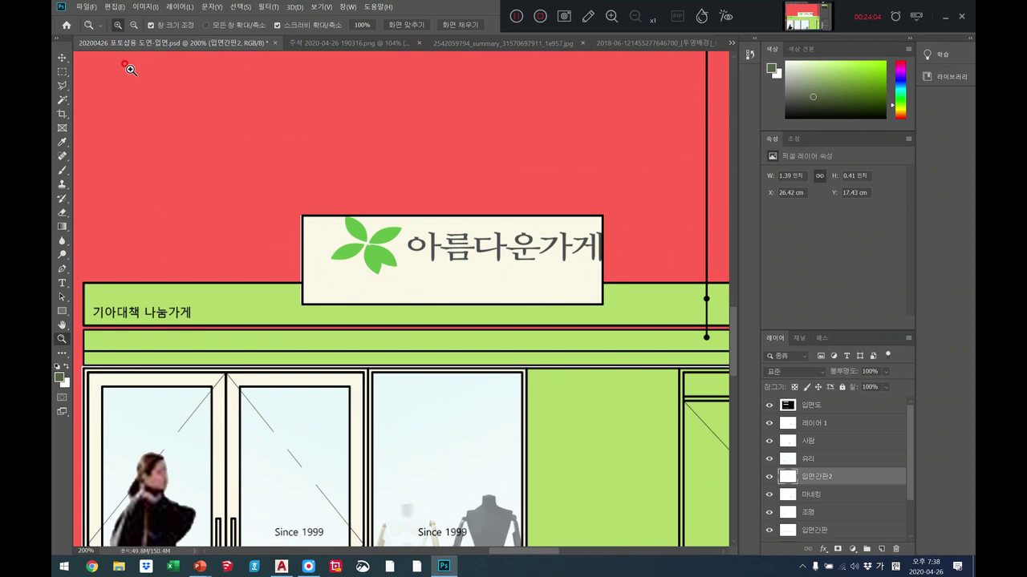
left_click(59, 61)
left_click_drag(383, 264, 362, 274)
Rename the logo's layer 레이어 1 as 간판.
left_click(61, 339)
key("ctrl+0")
left_click(542, 373)
left_click(542, 373)
right_click(519, 392)
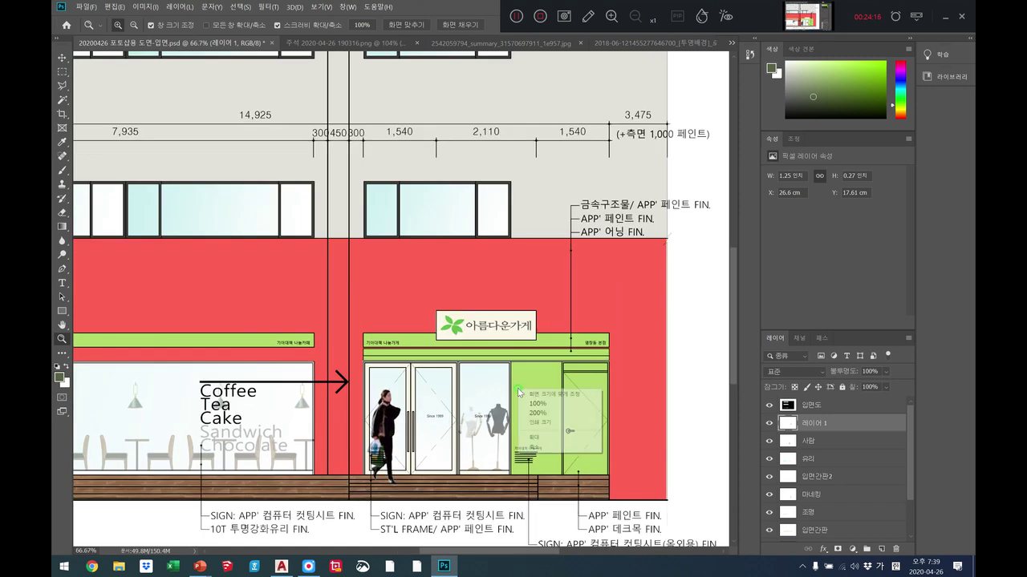
left_click(542, 394)
left_click(443, 393)
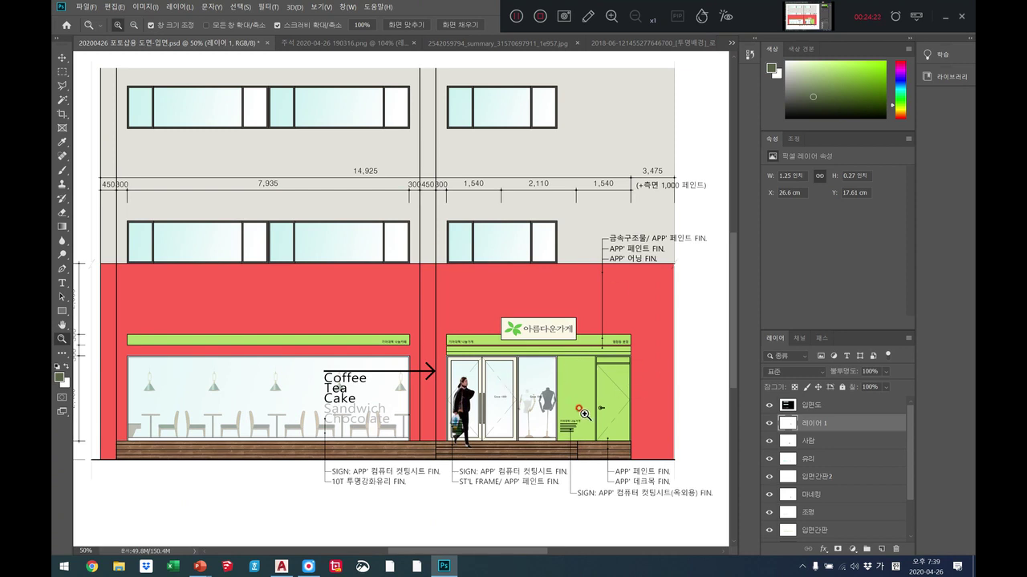
double_click(822, 420)
type("간판")
key("Return")
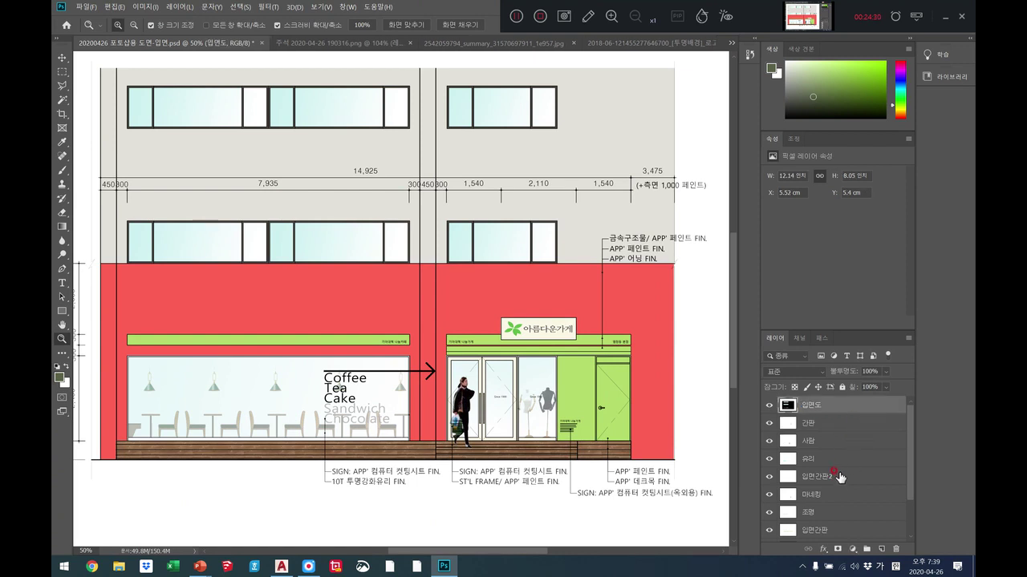
Add a drop shadow to the 입면간판2 layer with 14 px distance and 21 px size.
left_click(834, 475)
right_click(839, 477)
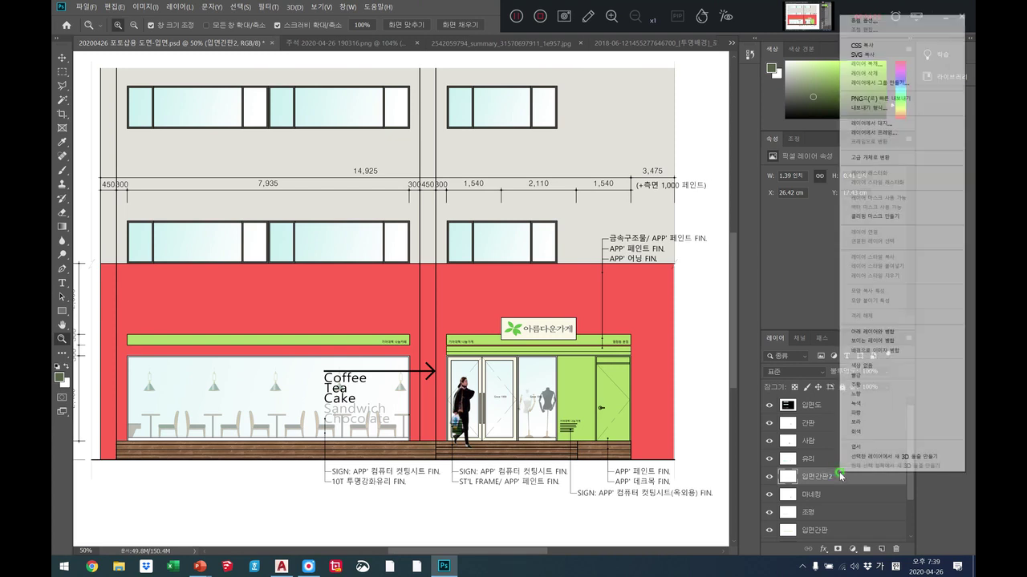
left_click(912, 22)
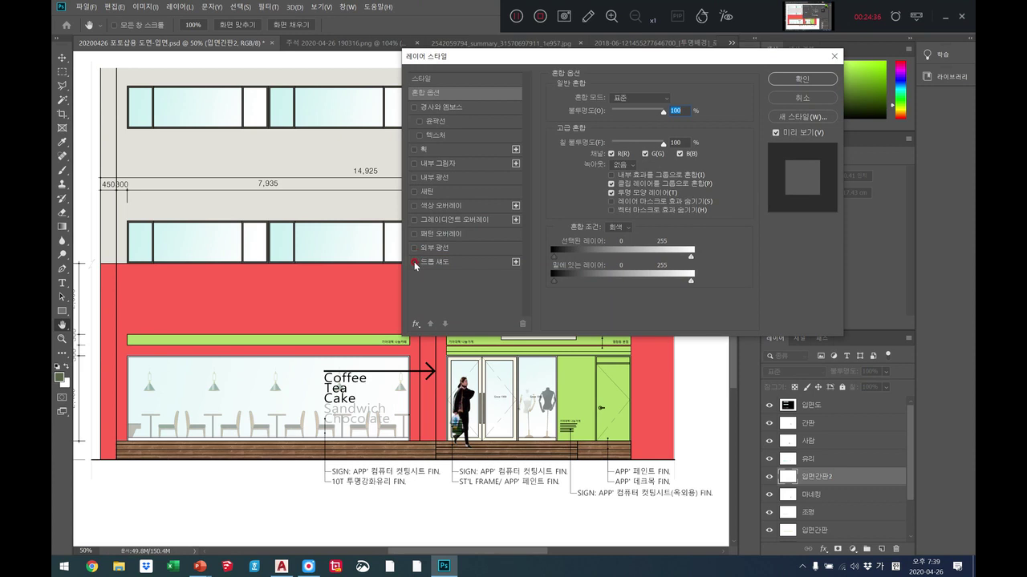
left_click(414, 262)
left_click_drag(509, 55, 663, 31)
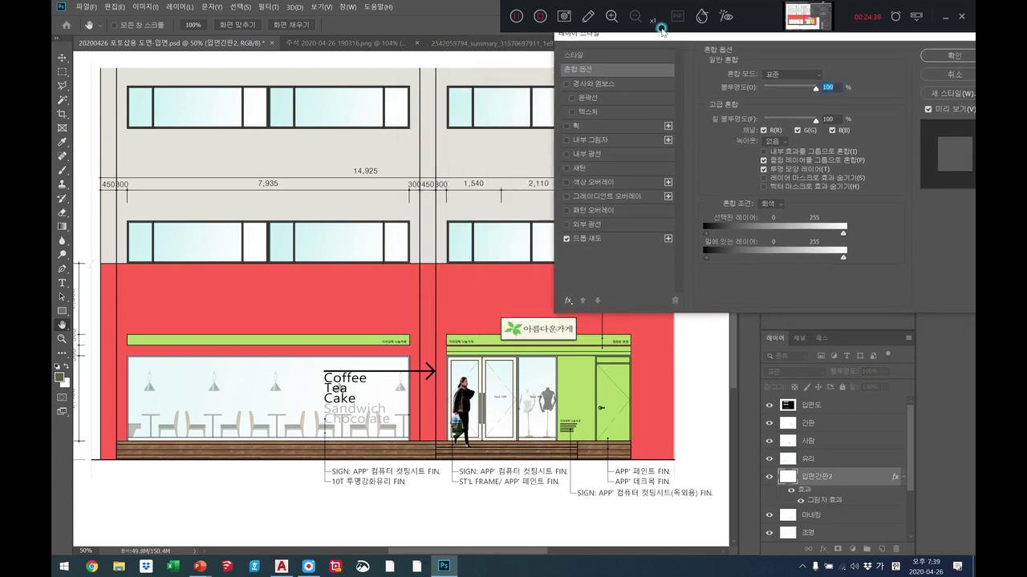
left_click(595, 239)
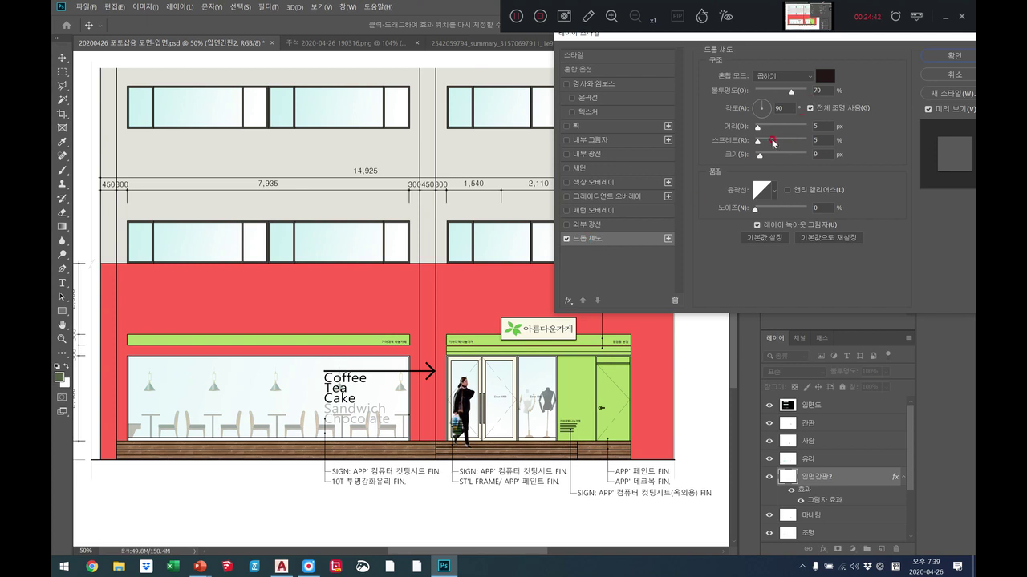
left_click_drag(759, 127, 765, 158)
left_click(952, 57)
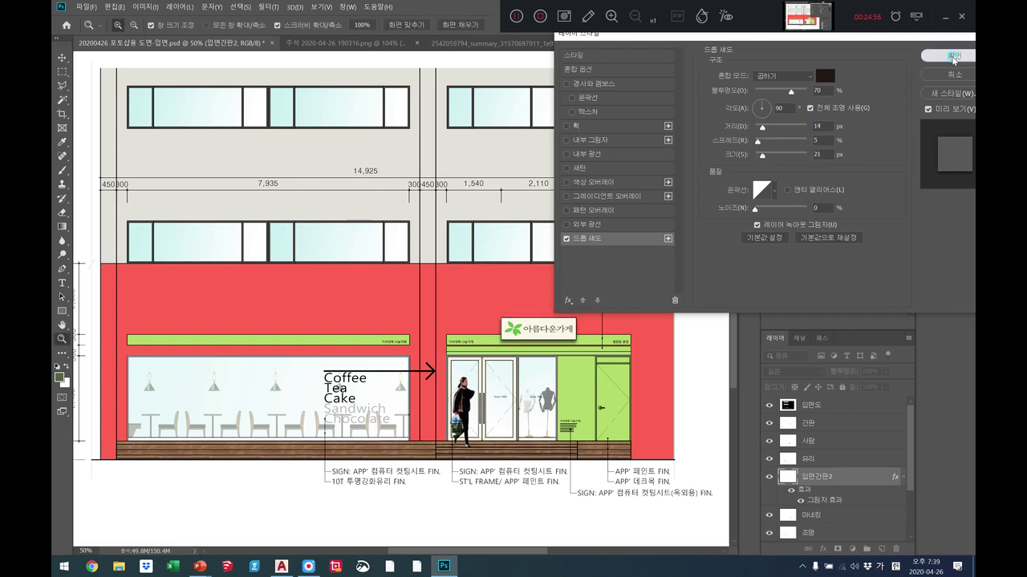
Add a drop shadow to the 입면간판 layer with 11 px distance and 7 px size.
scroll(837, 511, "down", 2)
left_click(812, 504)
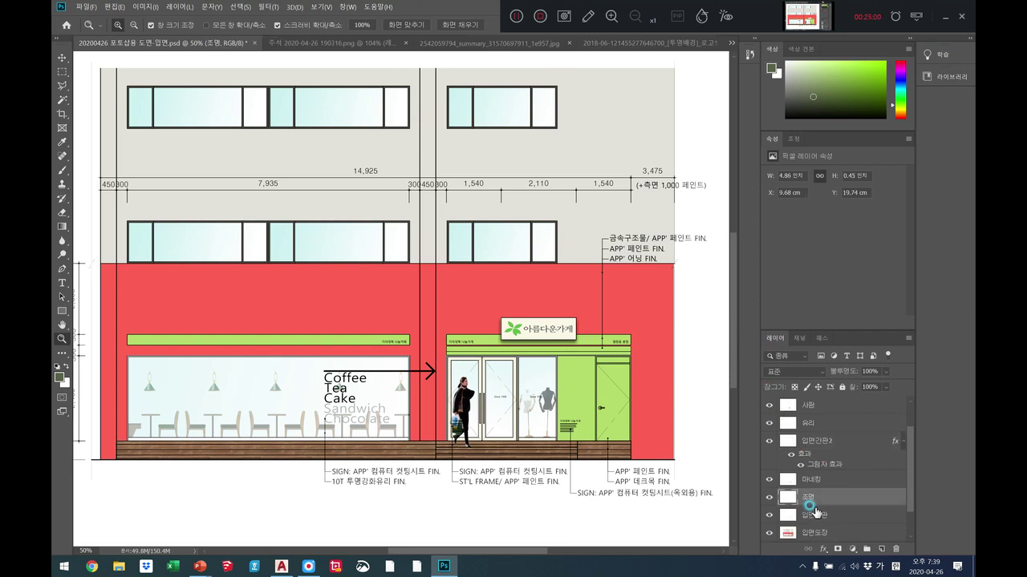
left_click(815, 517)
right_click(815, 517)
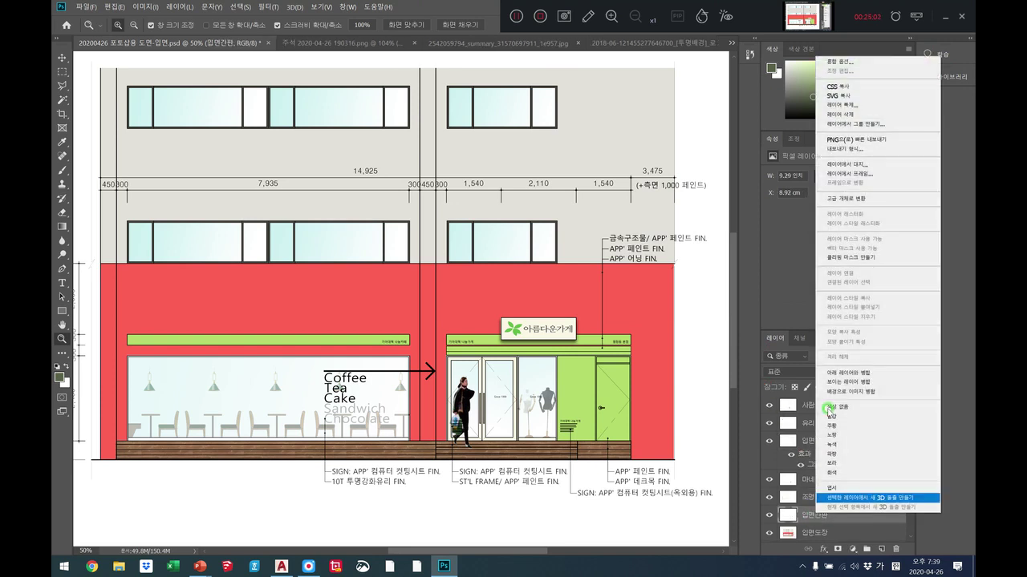
left_click(833, 61)
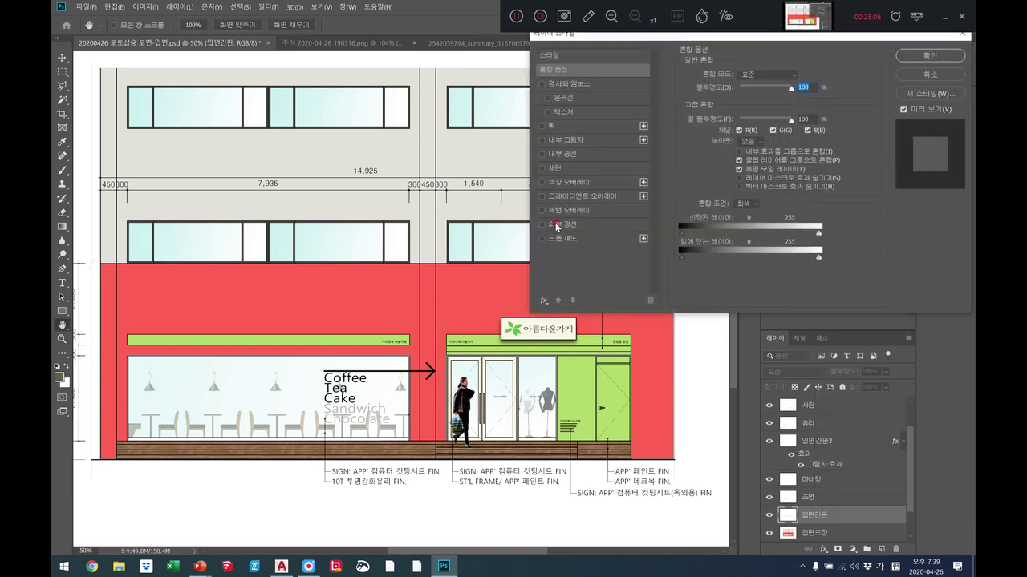
left_click(555, 244)
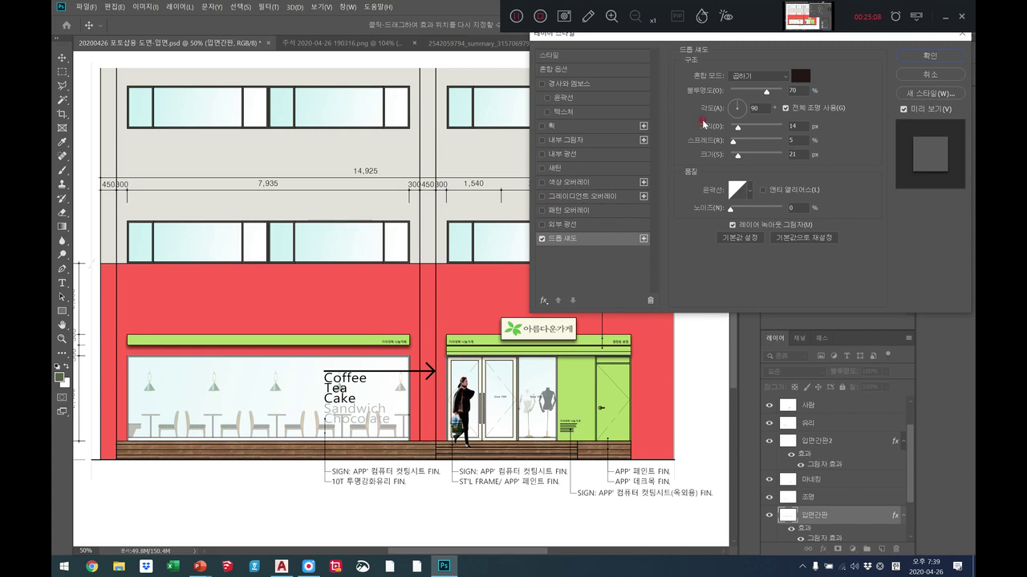
left_click_drag(739, 155, 736, 126)
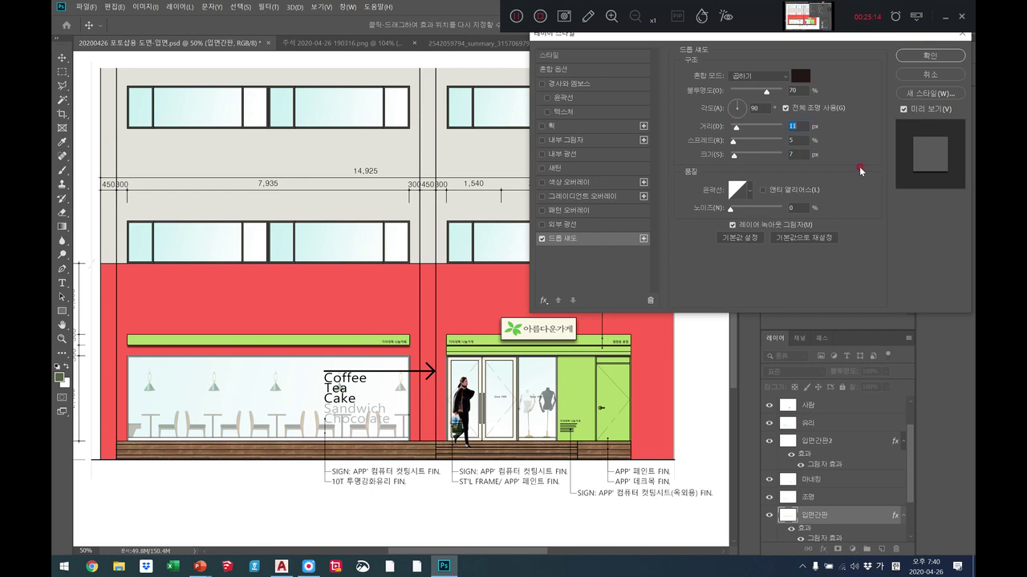
left_click(920, 55)
Examine the shadows on the signboard and green fascias, and the wooden steps in front of the shop entrance.
key("z")
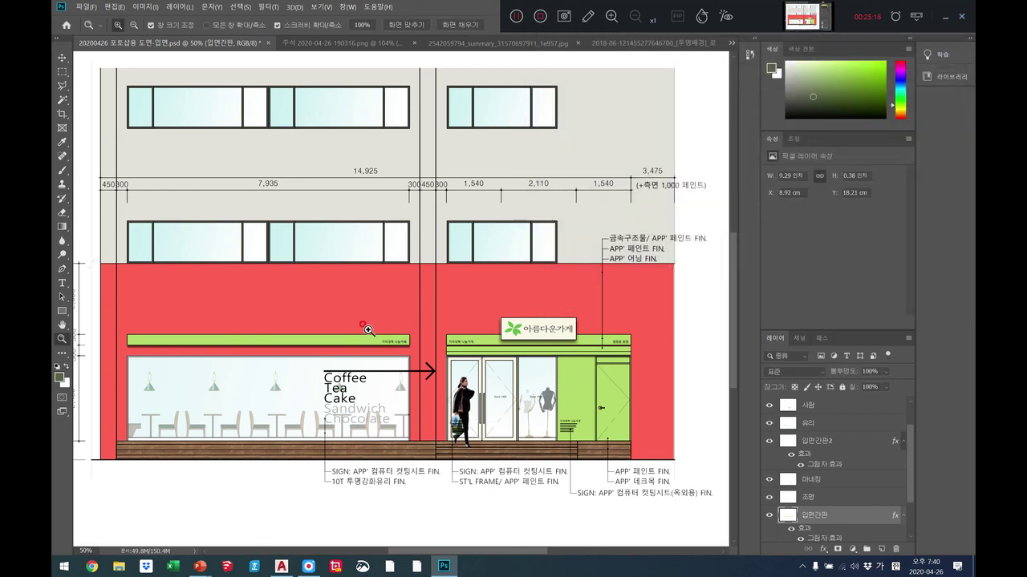
left_click(365, 332)
left_click(365, 333)
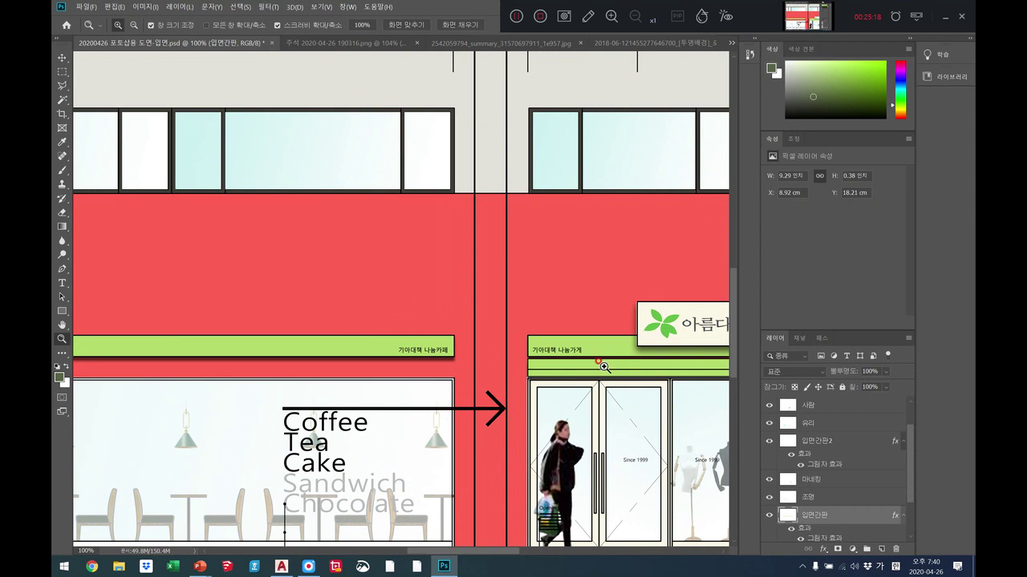
left_click(61, 325)
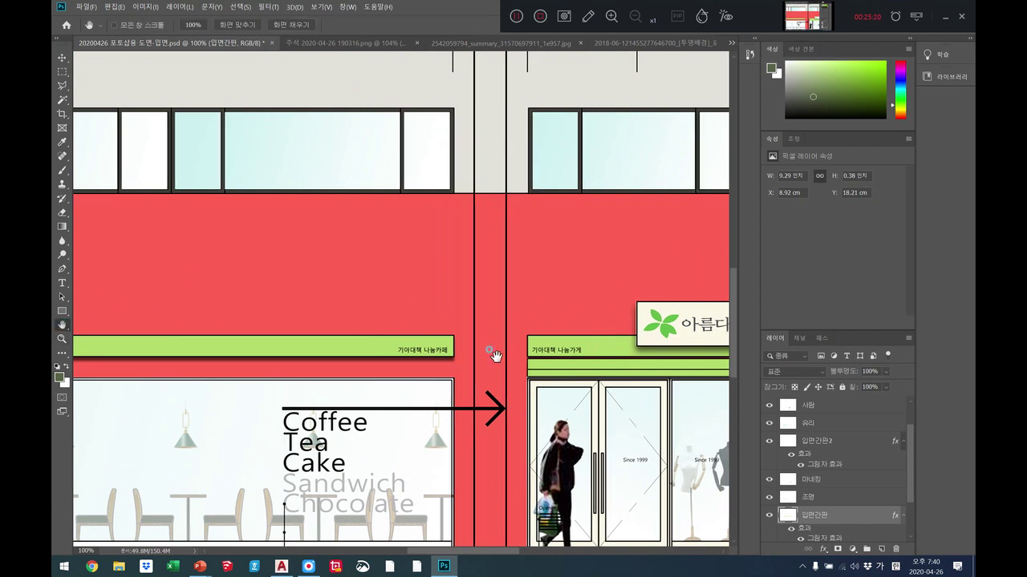
left_click_drag(492, 355, 401, 304)
left_click_drag(495, 330, 419, 317)
left_click_drag(357, 308, 363, 313)
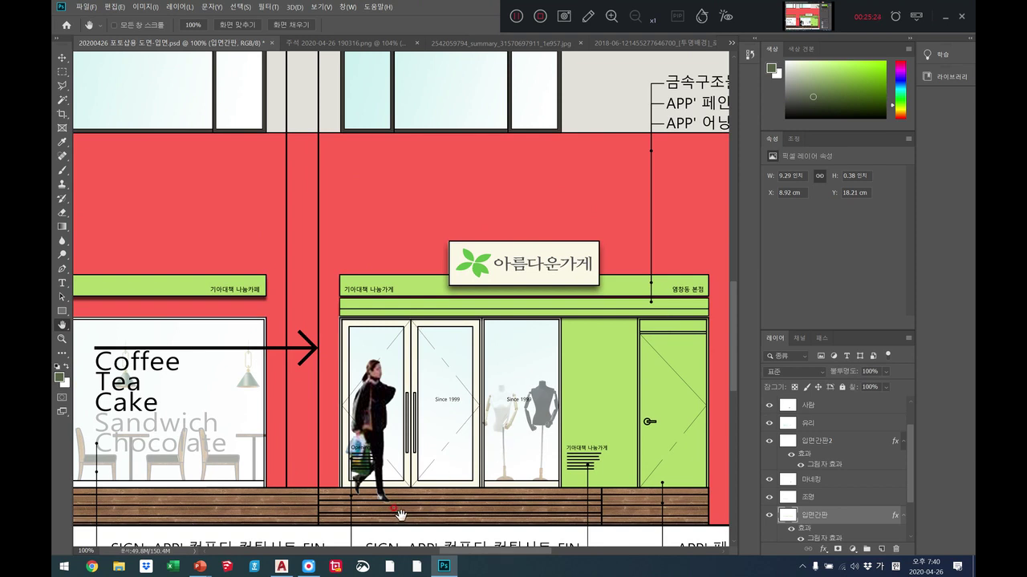
left_click(62, 339)
right_click(203, 379)
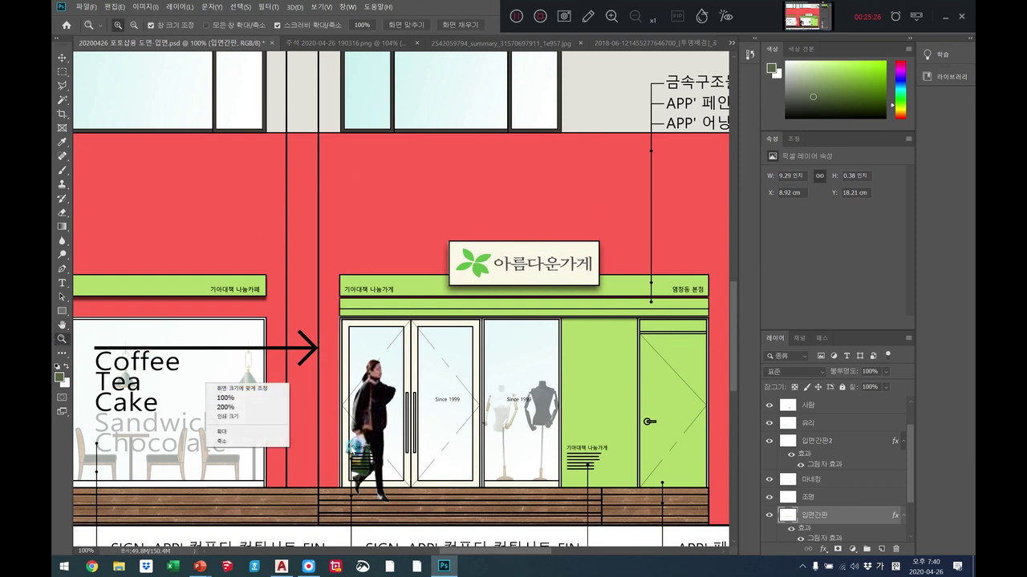
left_click(251, 390)
left_click_drag(437, 445, 432, 452)
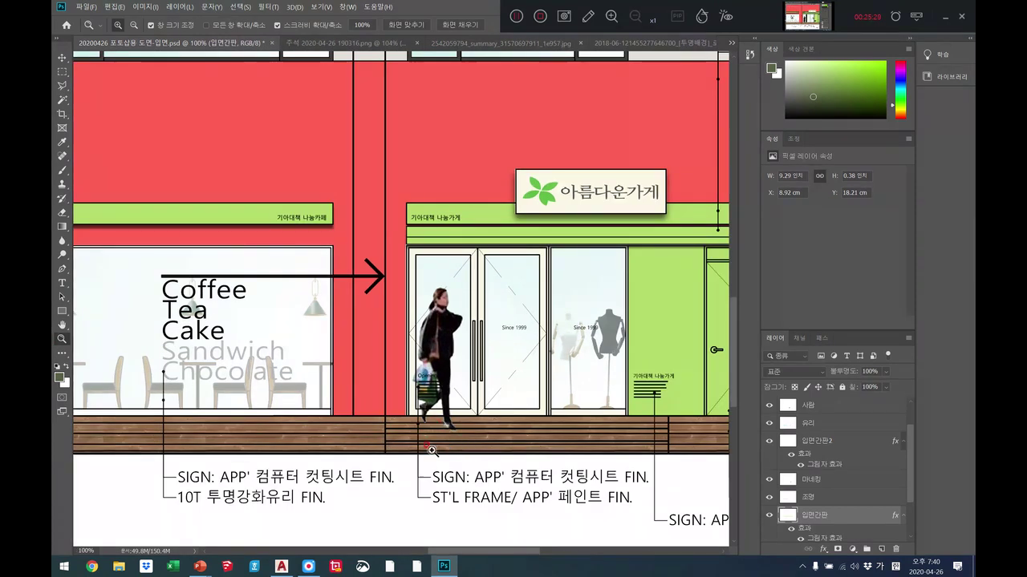
left_click(624, 443)
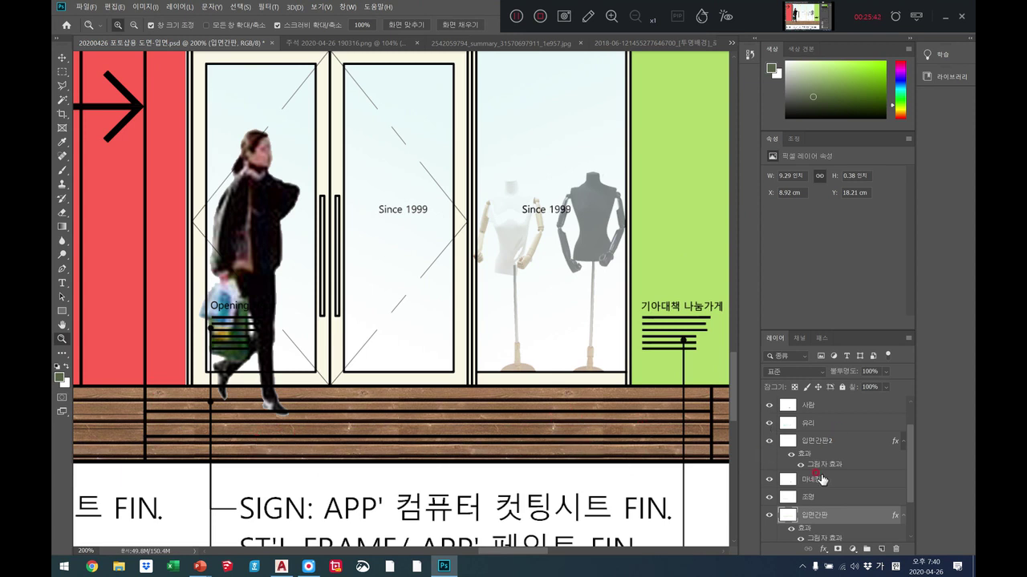
Create a new layer named 효과 and place it between the 간판 and 사람 layers.
left_click_drag(911, 484, 914, 435)
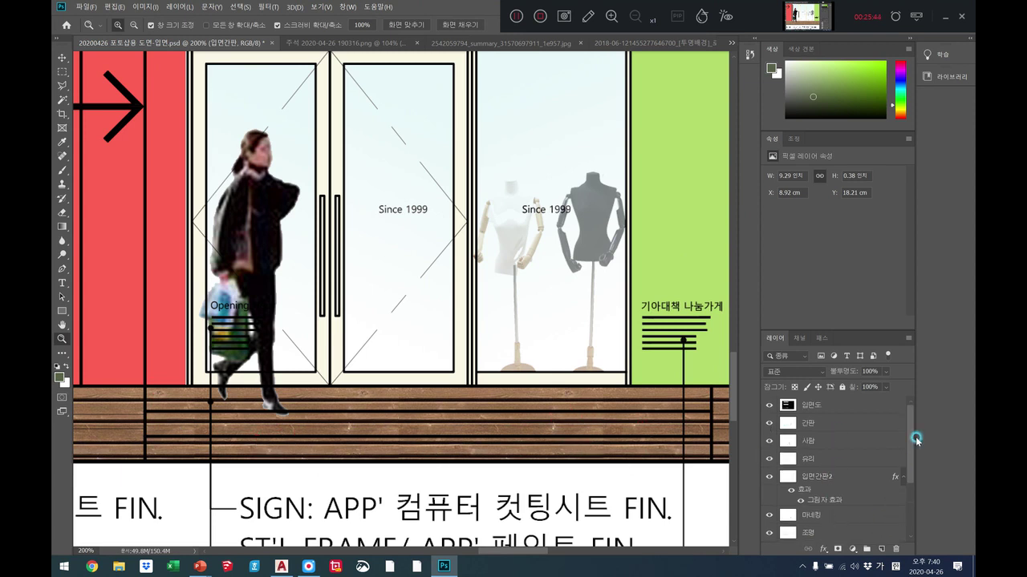
left_click(880, 550)
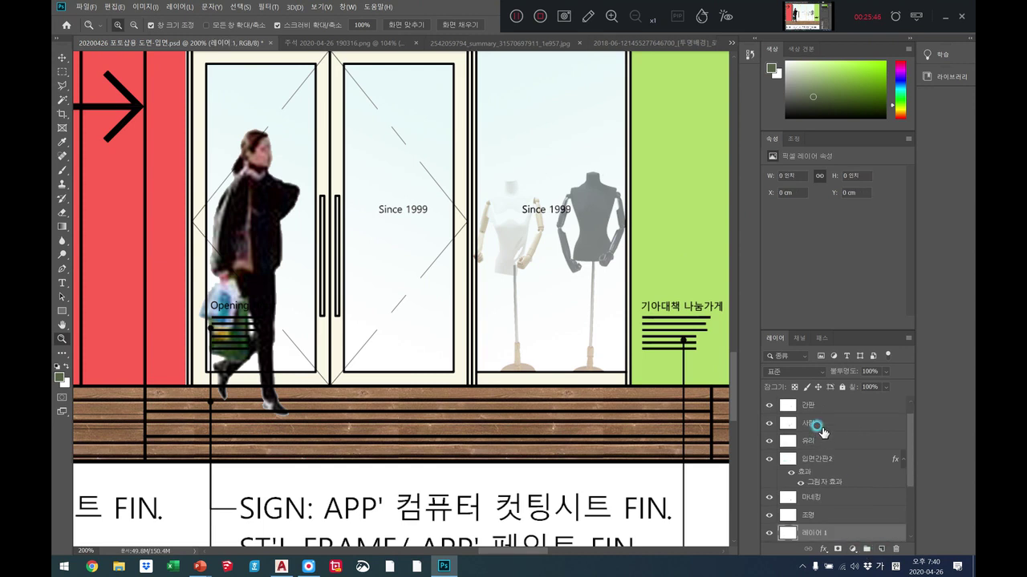
double_click(810, 532)
type("효과")
left_click(871, 539)
left_click_drag(871, 538, 860, 427)
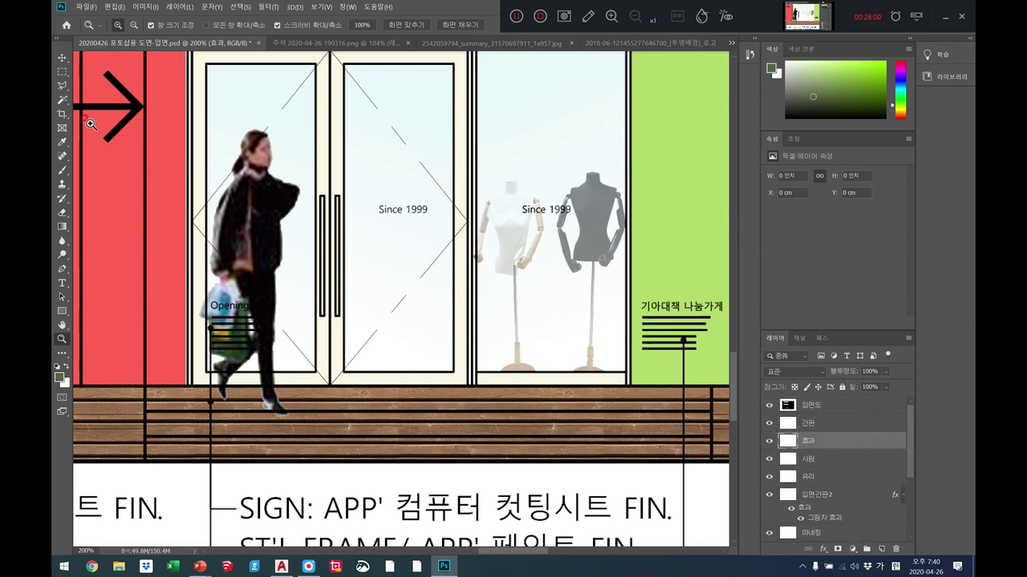
Make a rectangular selection over the middle band of the wooden entrance steps, about 2.62 inches wide.
left_click(62, 72)
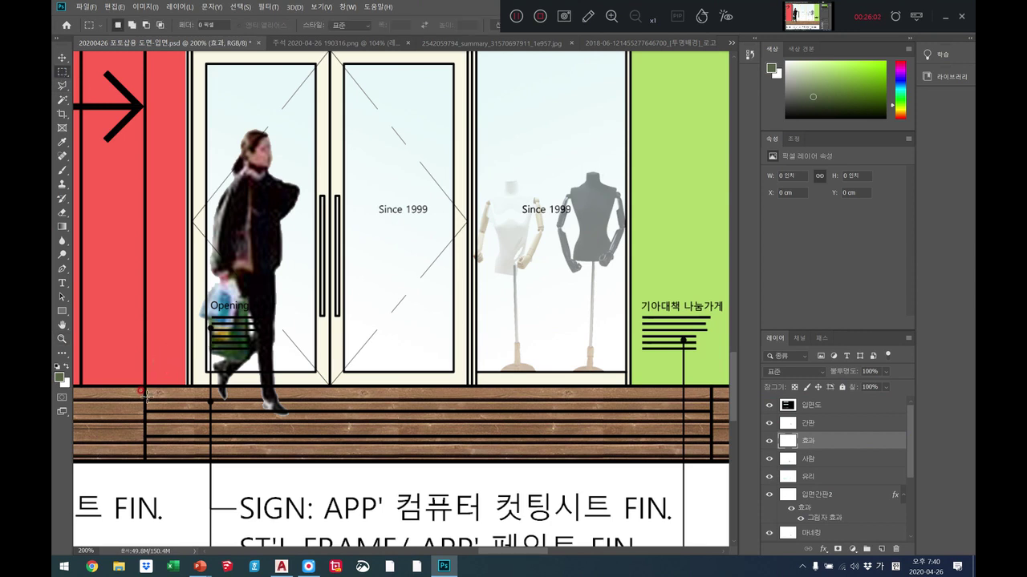
left_click_drag(144, 403, 305, 427)
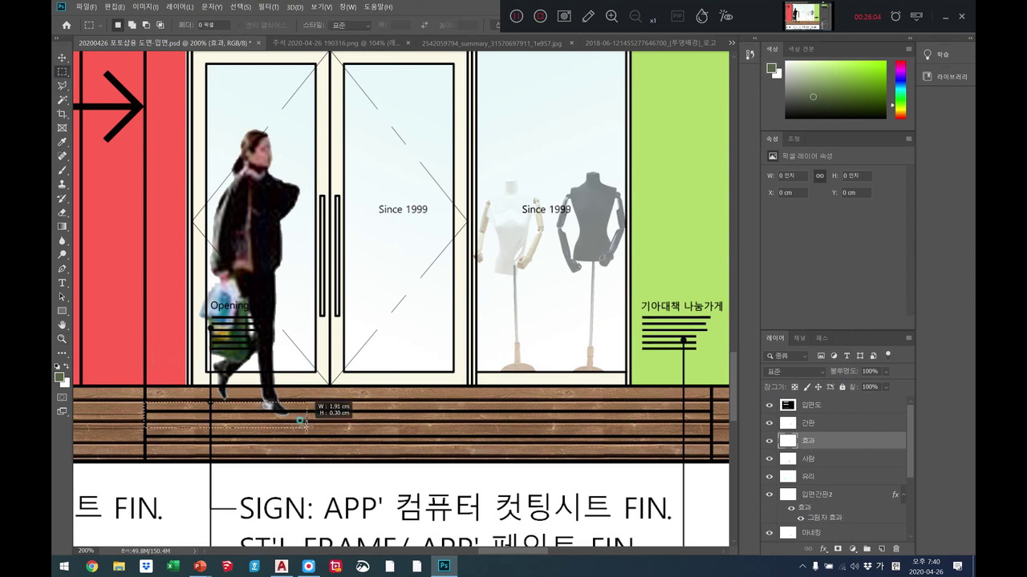
left_click(157, 410)
left_click_drag(145, 415, 706, 429)
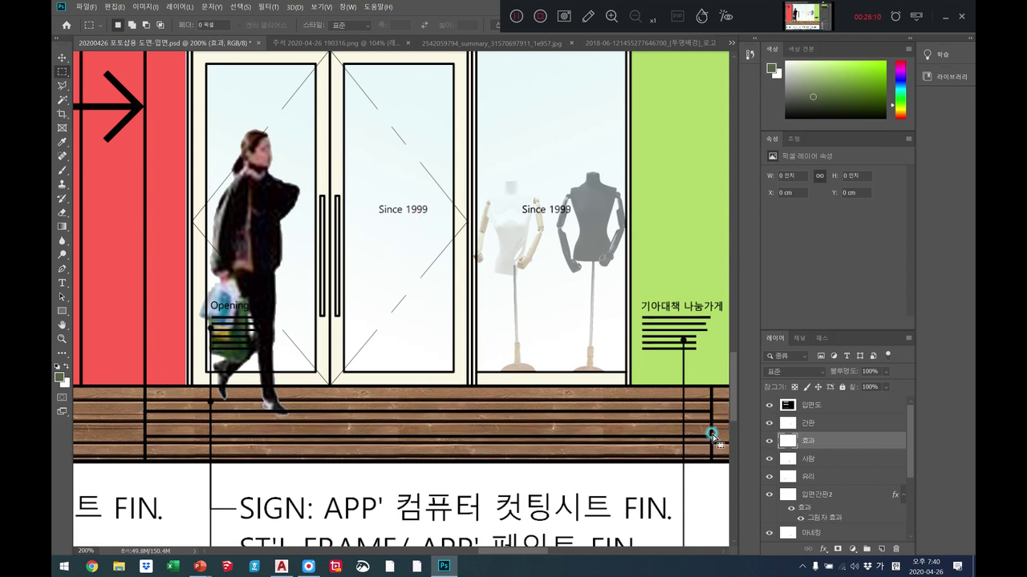
Fill the selected step band with a vertical linear gradient running from dark grey to white.
left_click(62, 227)
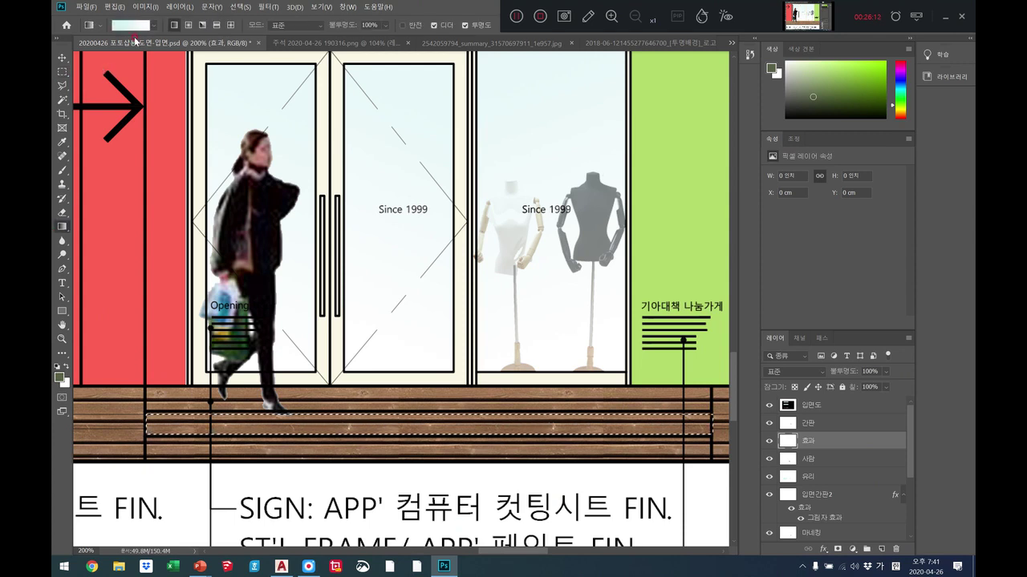
left_click(135, 25)
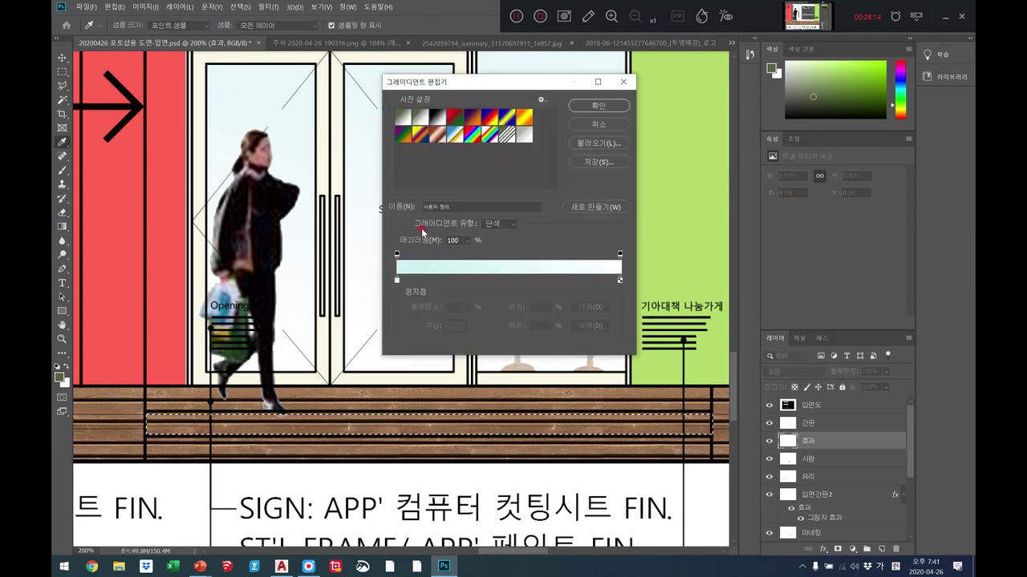
left_click(397, 282)
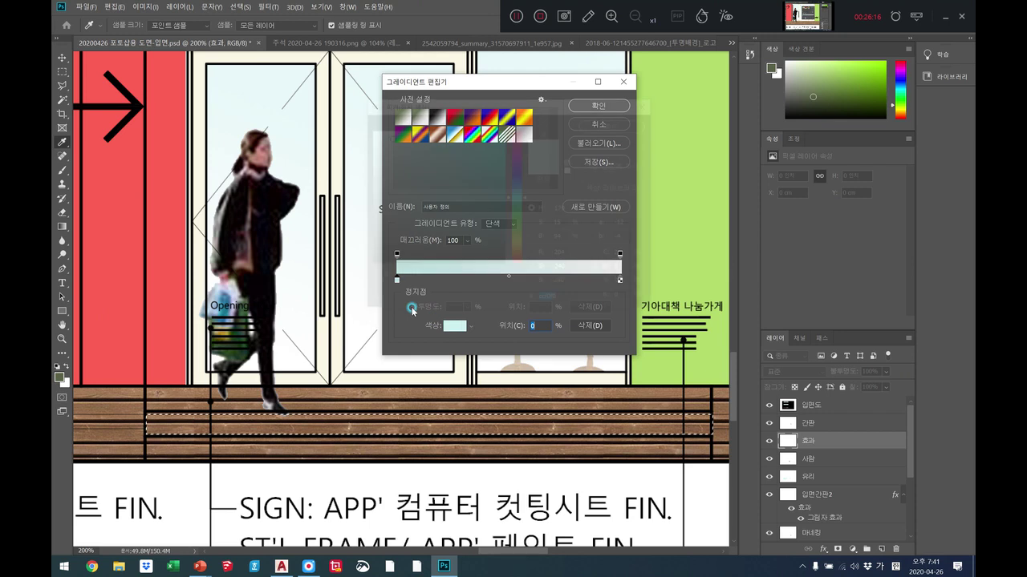
left_click(454, 326)
left_click(514, 252)
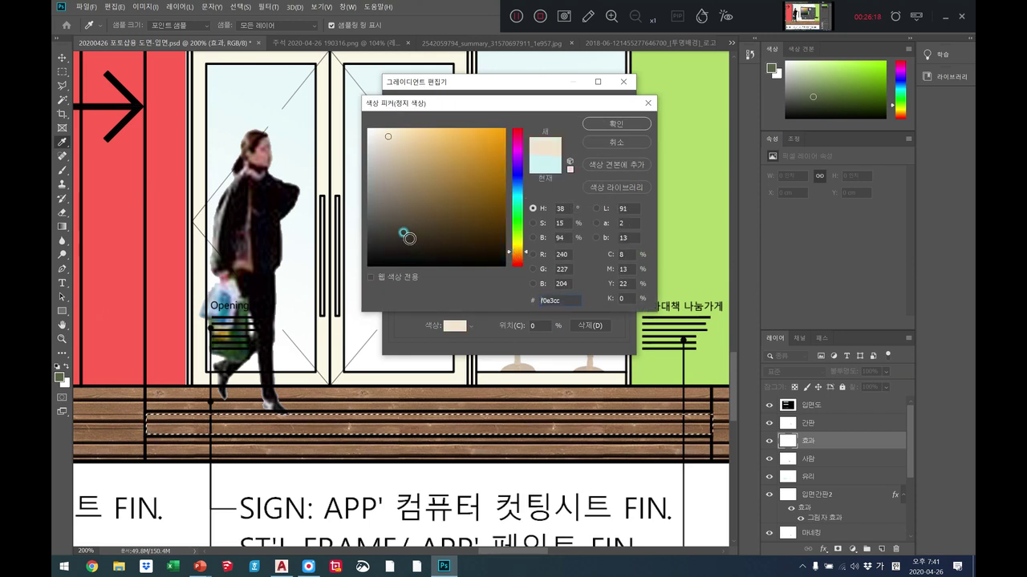
left_click(616, 142)
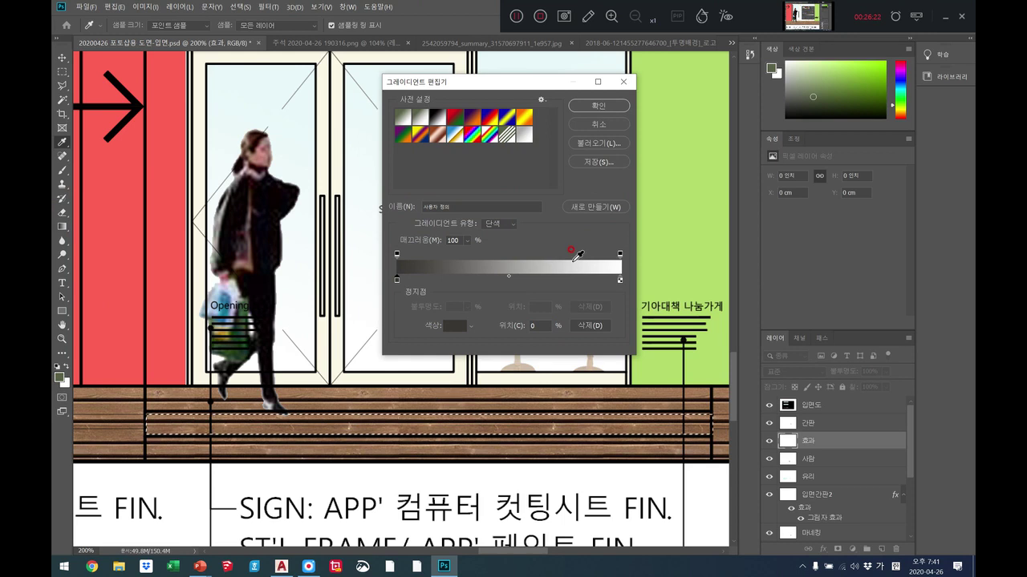
left_click(598, 105)
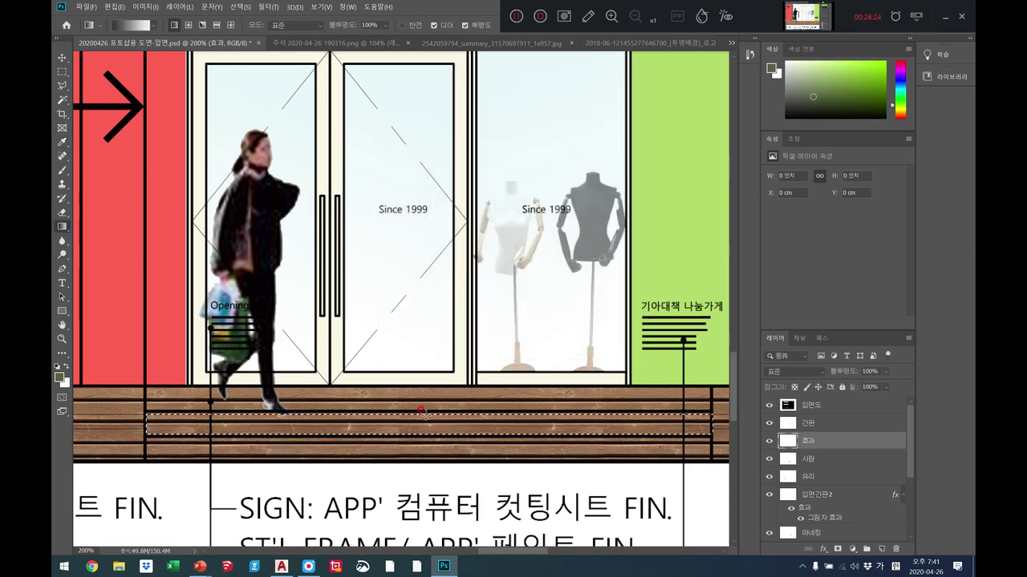
left_click_drag(422, 420, 424, 423)
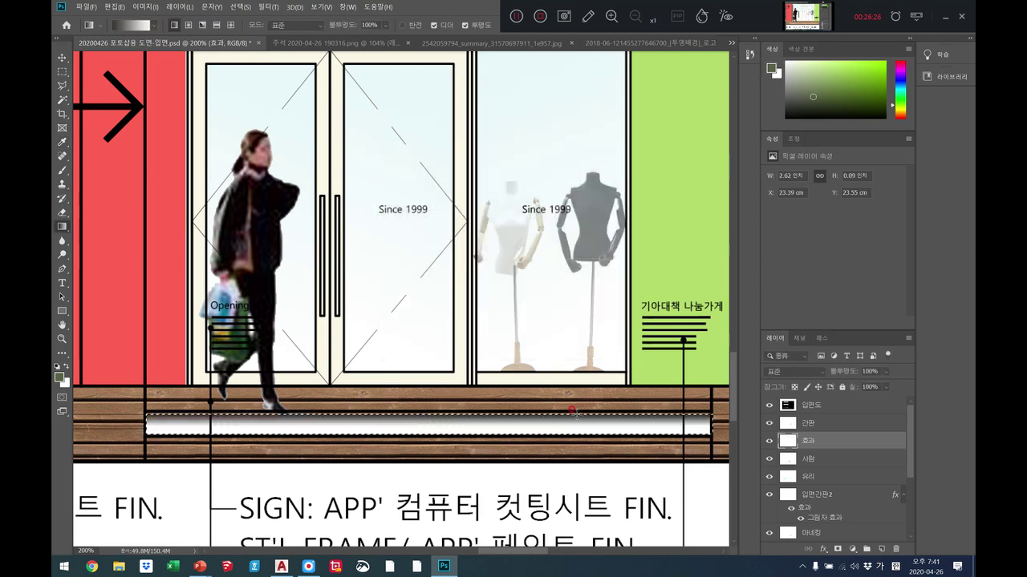
Set the opacity of the 효과 layer to 60%.
left_click(865, 372)
left_click(886, 372)
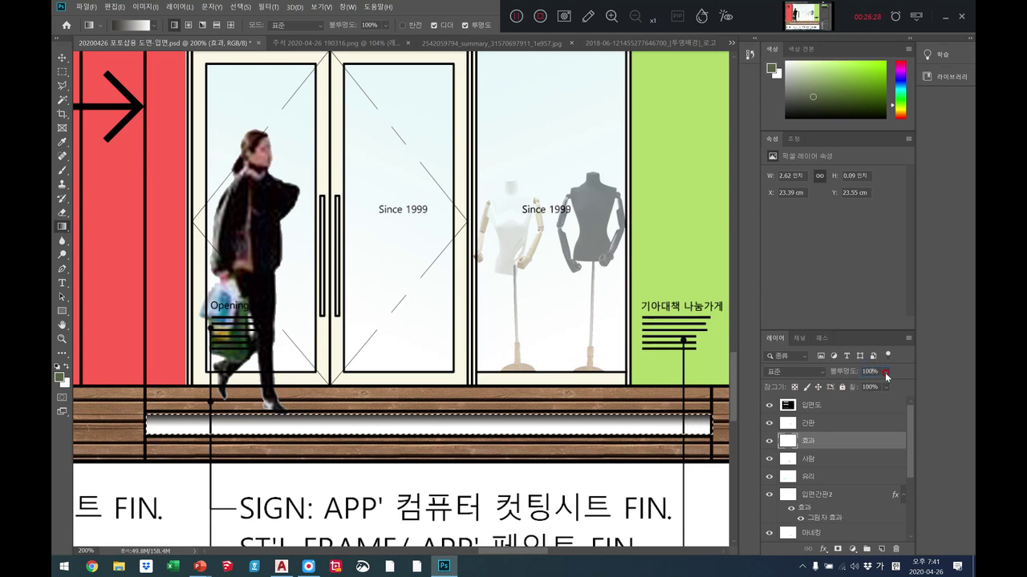
left_click_drag(863, 388, 868, 387)
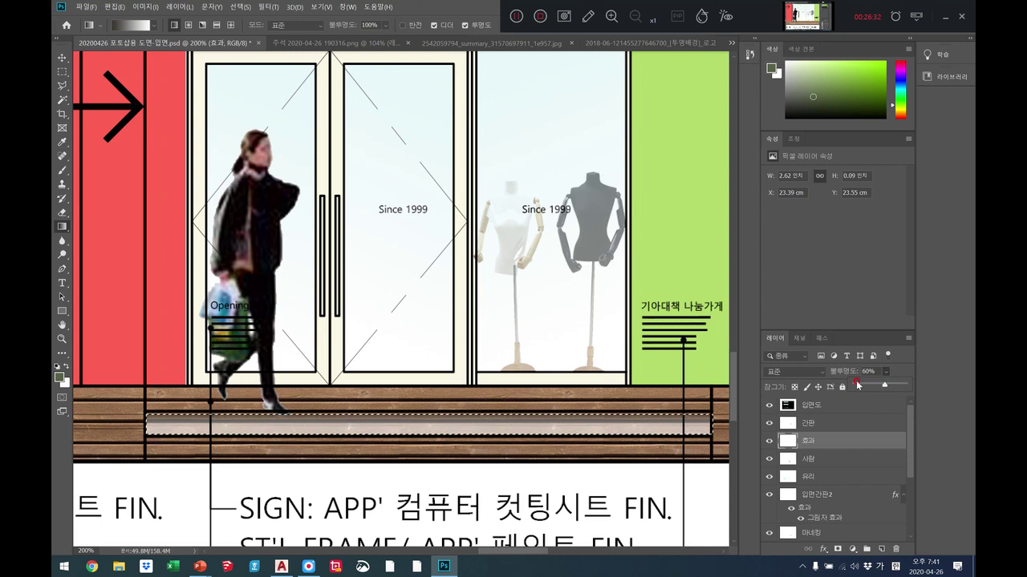
Delete the gradient fill from the selected step band.
left_click(513, 409)
left_click(698, 353)
key("Delete")
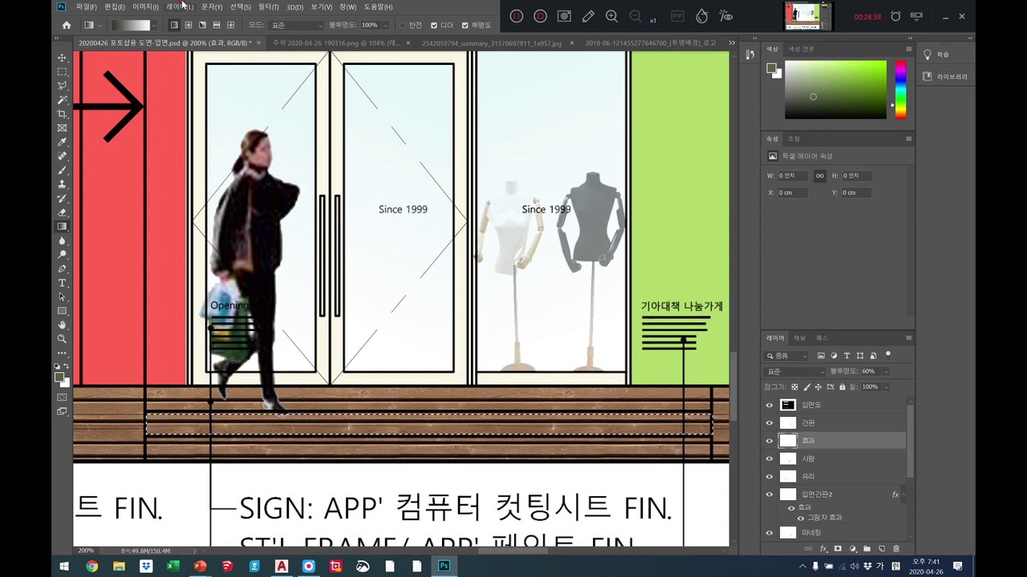
Set the gradient to the foreground-to-transparent preset with its starting colour changed to dark grey #393b35.
left_click(114, 27)
left_click(403, 117)
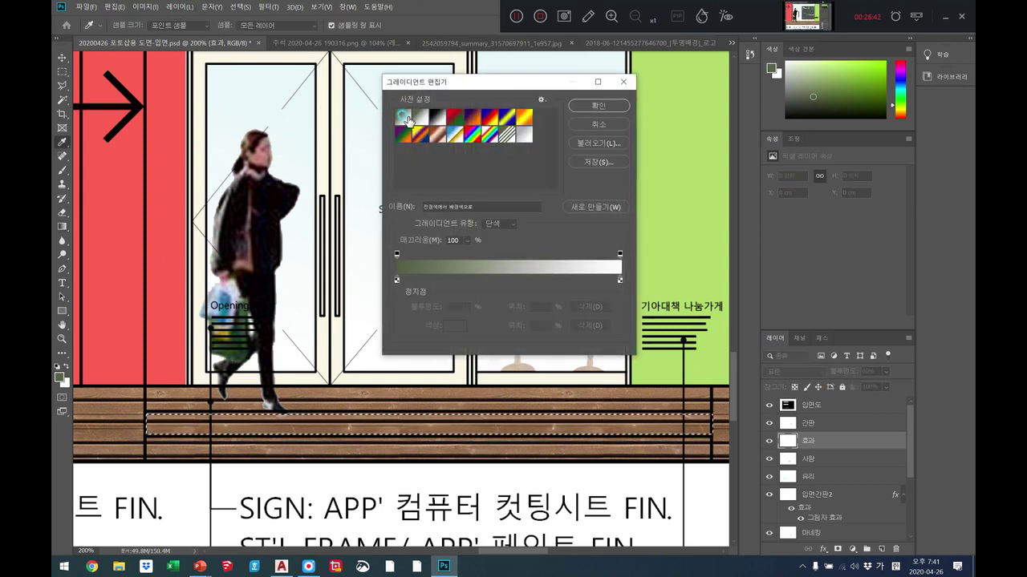
left_click(417, 119)
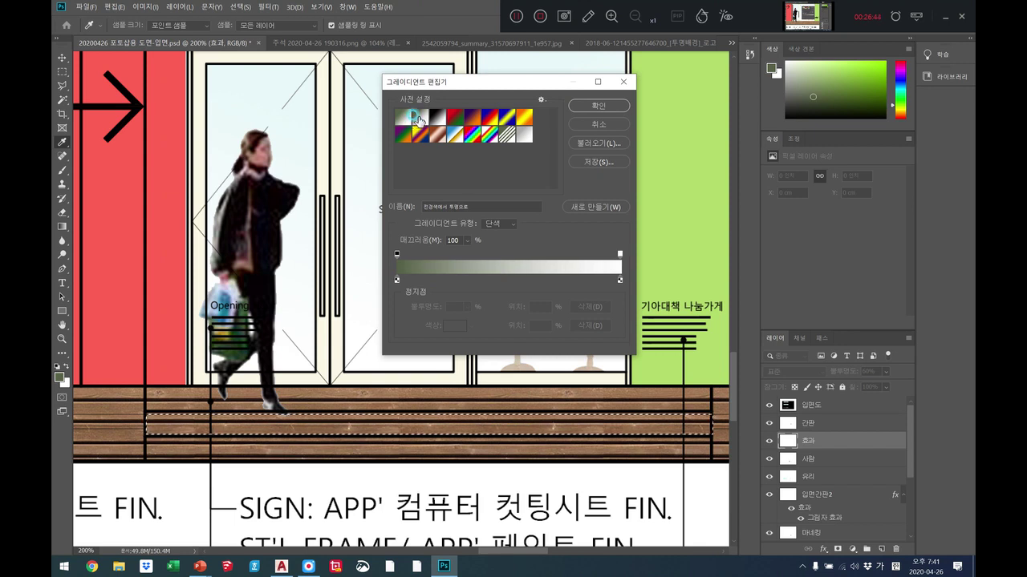
left_click(433, 354)
left_click(397, 281)
left_click(446, 330)
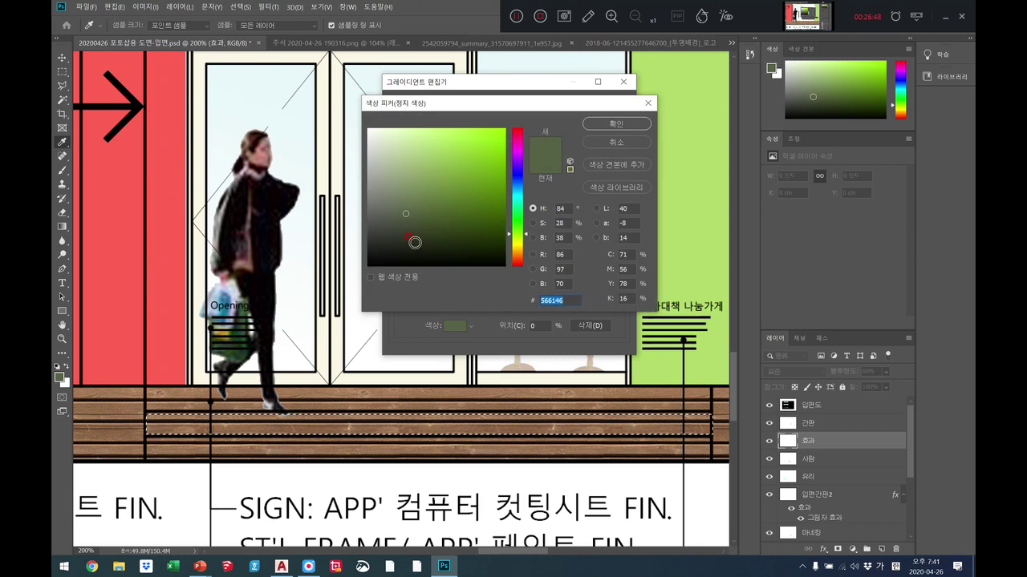
left_click(382, 234)
left_click(613, 125)
left_click(607, 106)
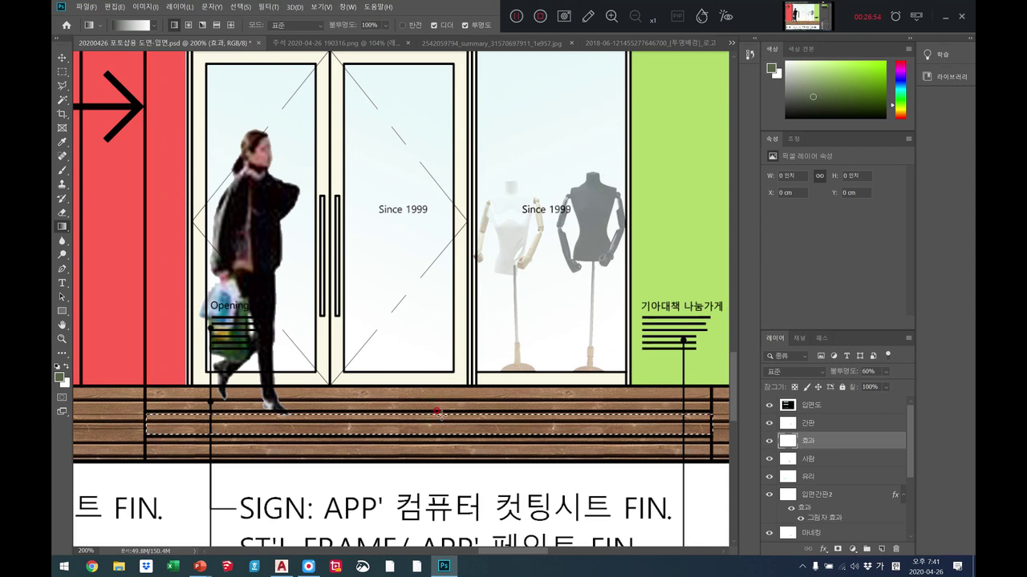
Fill the selected step band with the gradient, duplicate the shading onto the bands below and above, and deselect.
left_click_drag(438, 425, 439, 430)
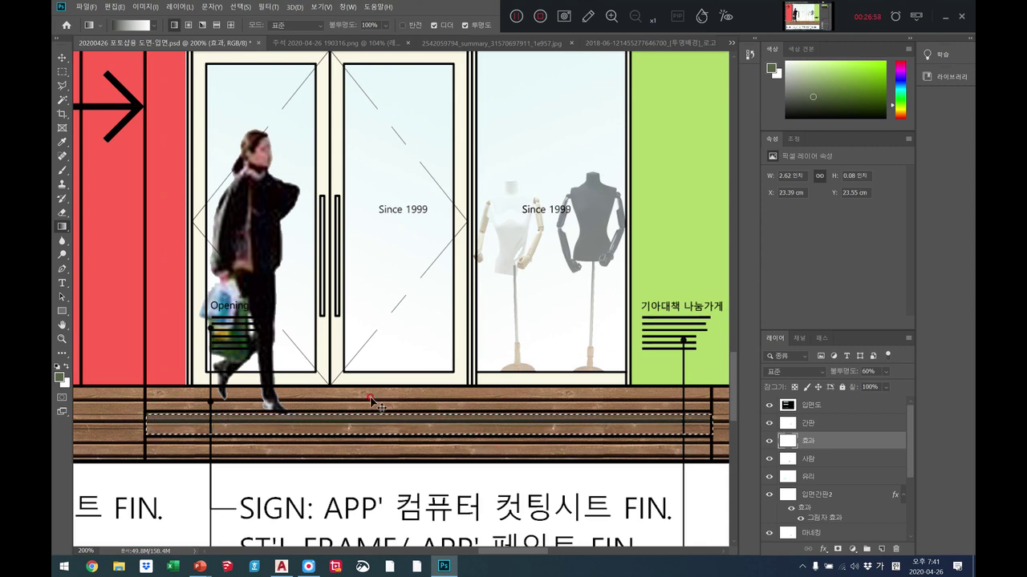
left_click_drag(353, 418, 355, 394)
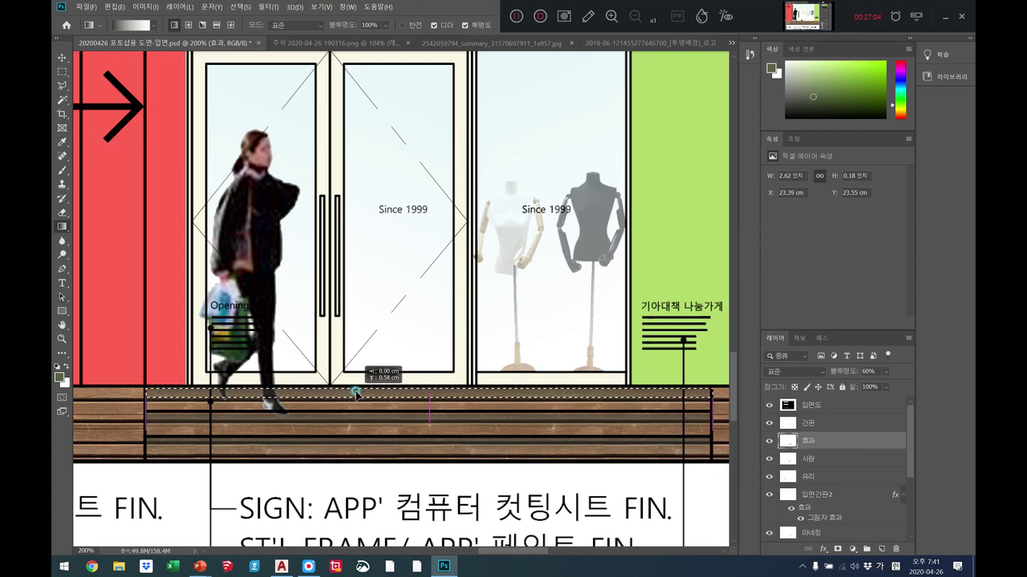
key("ctrl+d")
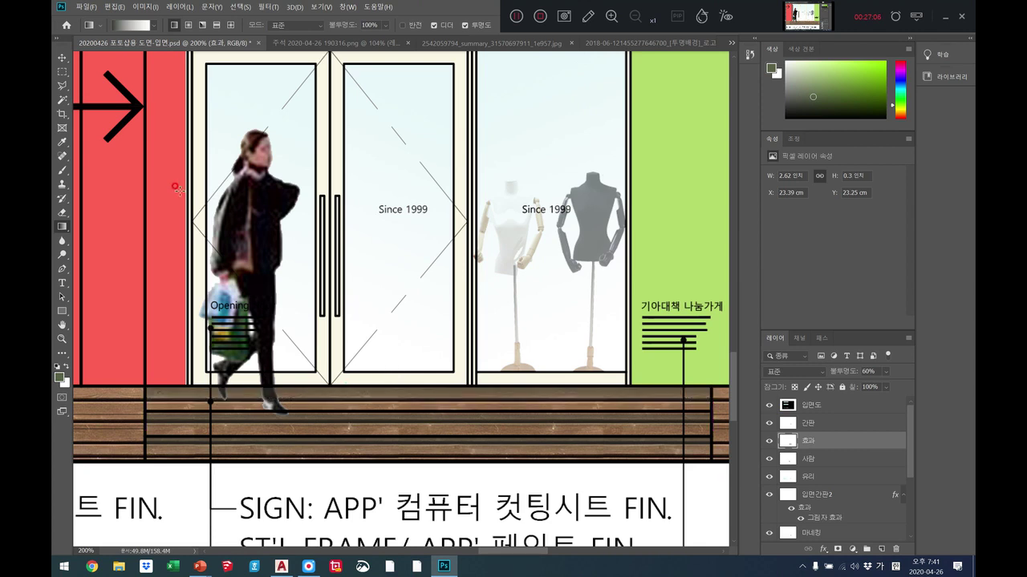
Move the 효과 layer below the 유리 layer so its effects sit behind the café window glass.
left_click(62, 339)
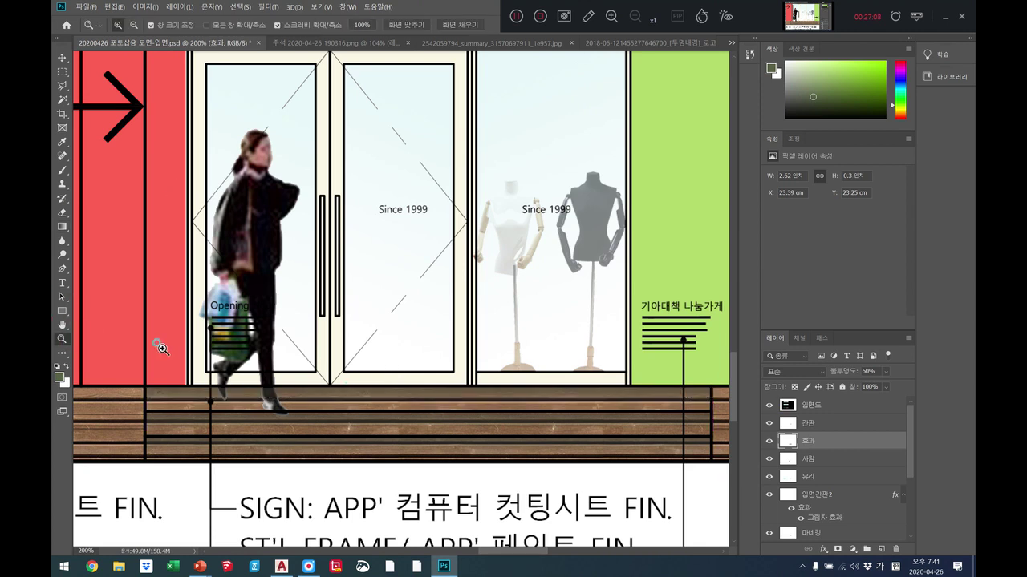
right_click(161, 347)
left_click(175, 358)
left_click(481, 438)
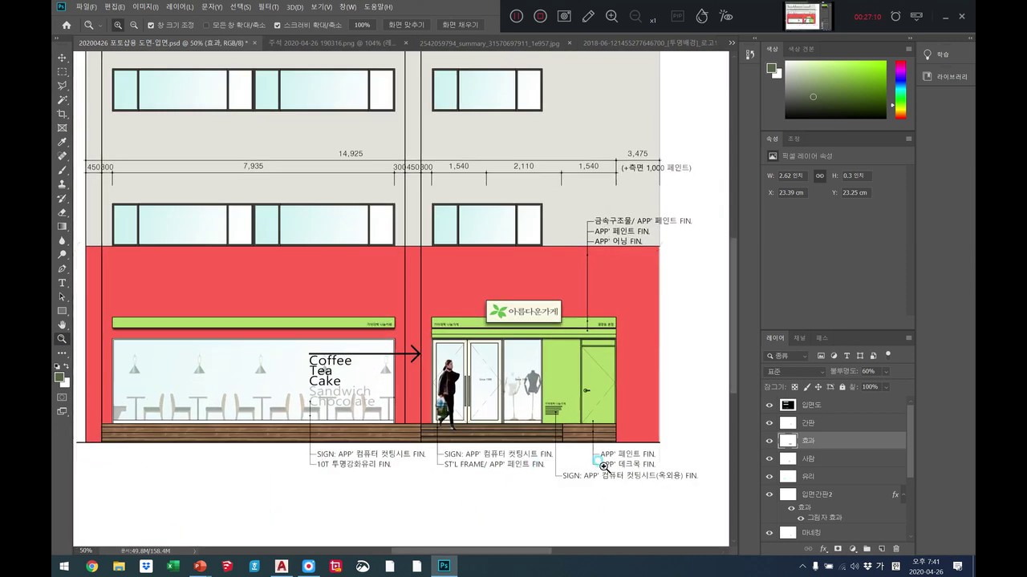
left_click(331, 393)
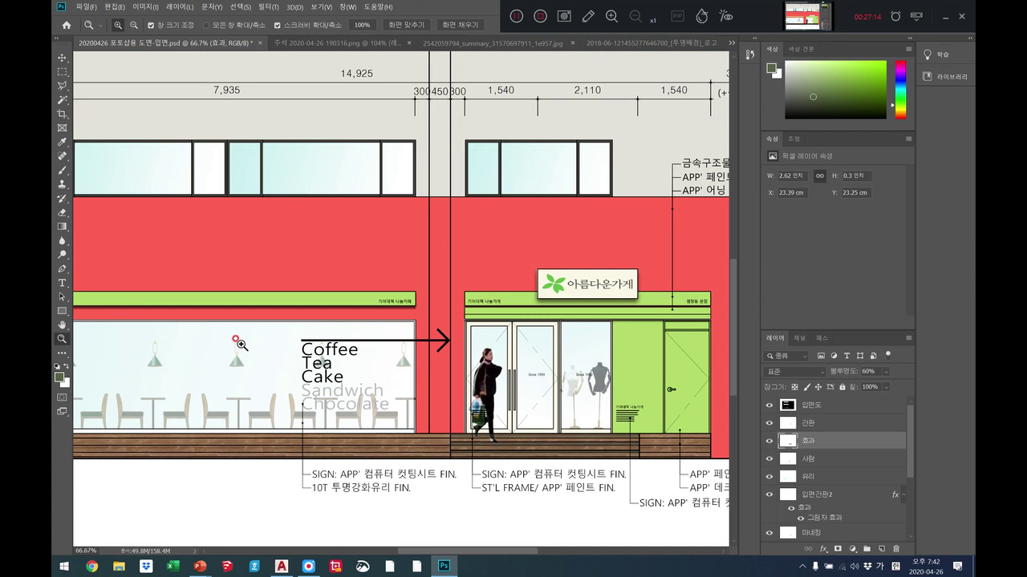
left_click(61, 324)
left_click_drag(358, 408, 565, 374)
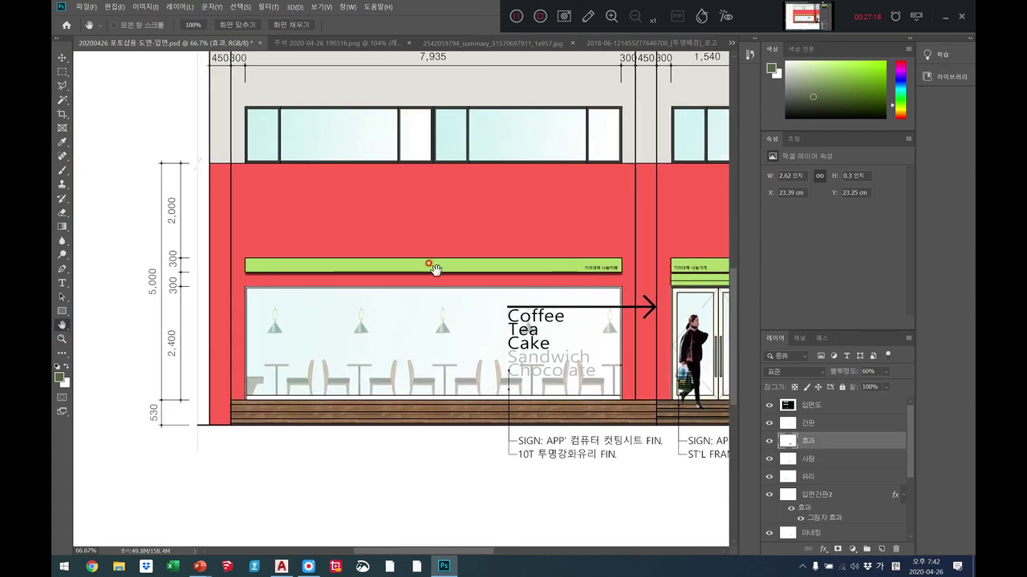
left_click_drag(818, 442, 822, 487)
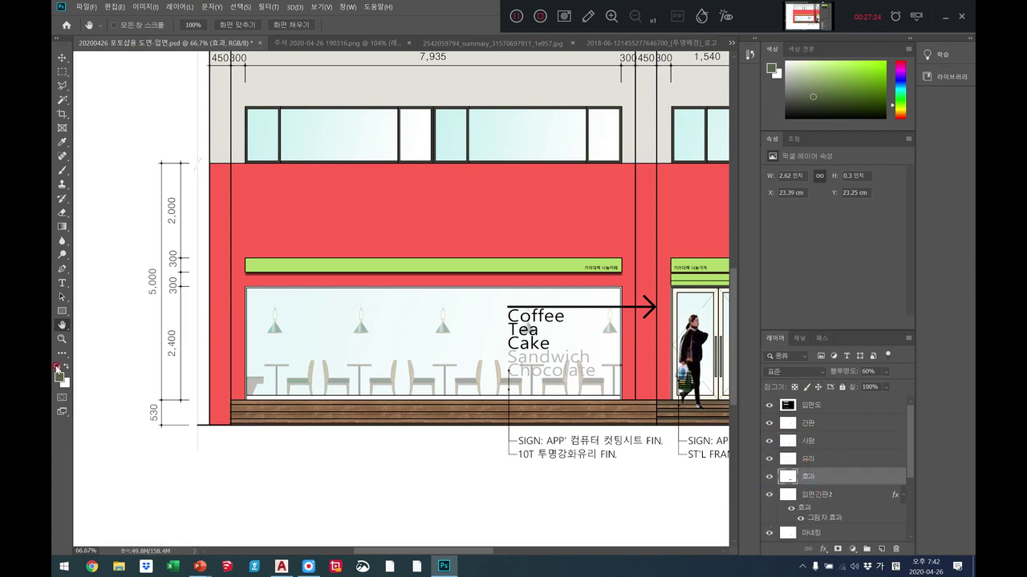
Make a tall elliptical selection centred under the first pendant lamp in the café window, overlapping the lower part of its shade.
left_click(62, 338)
left_click(287, 344)
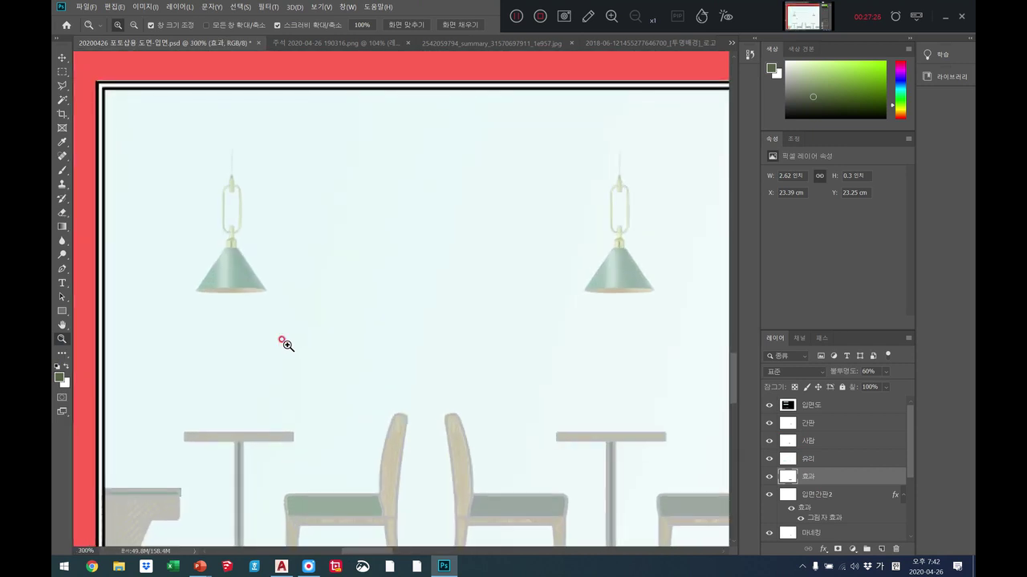
left_click(62, 73)
left_click(92, 82)
left_click_drag(227, 291, 277, 408)
left_click_drag(254, 374, 233, 351)
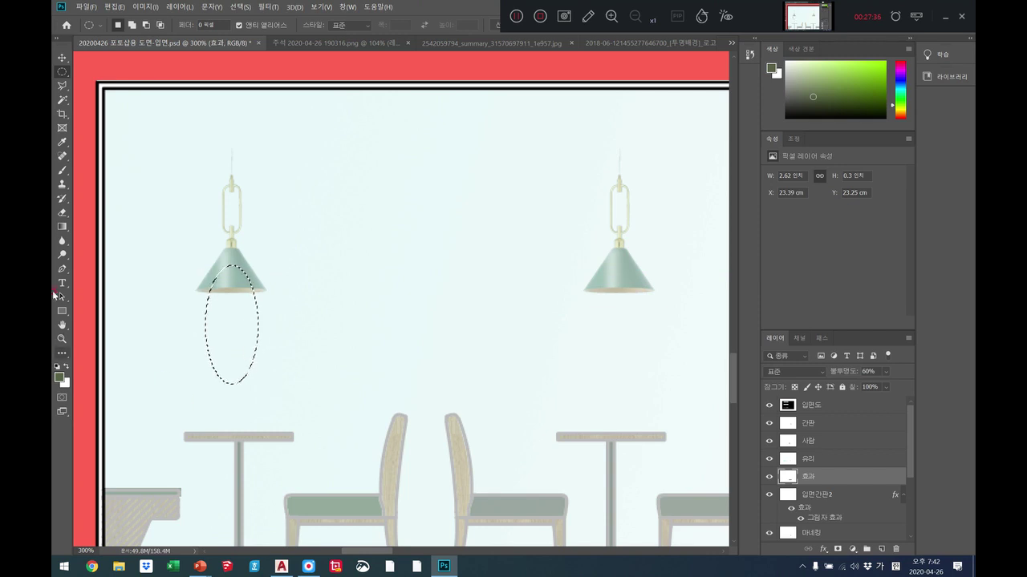
Change the starting colour of the transparent gradient to a pale yellow for the lamp light.
left_click(61, 226)
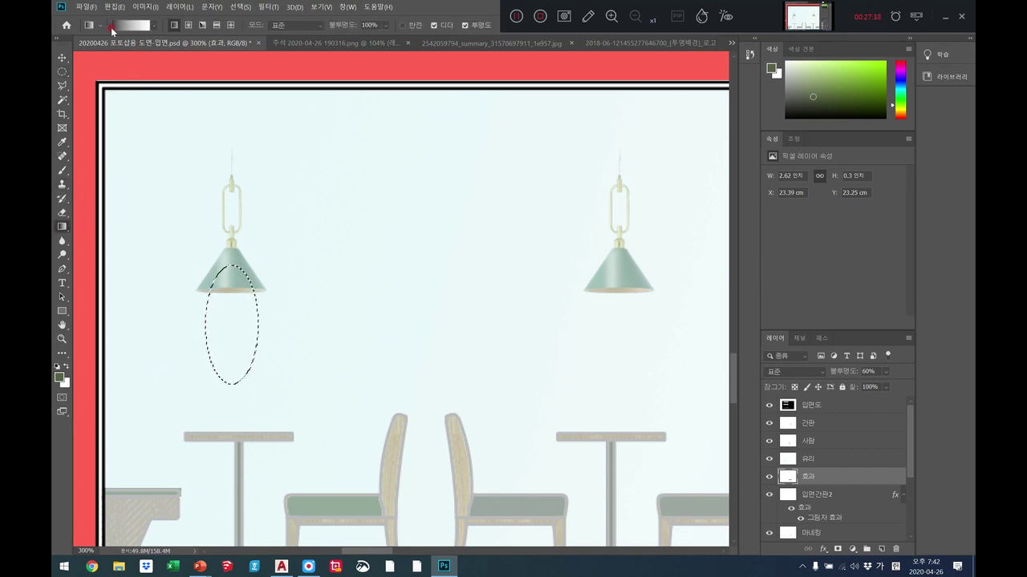
left_click(114, 28)
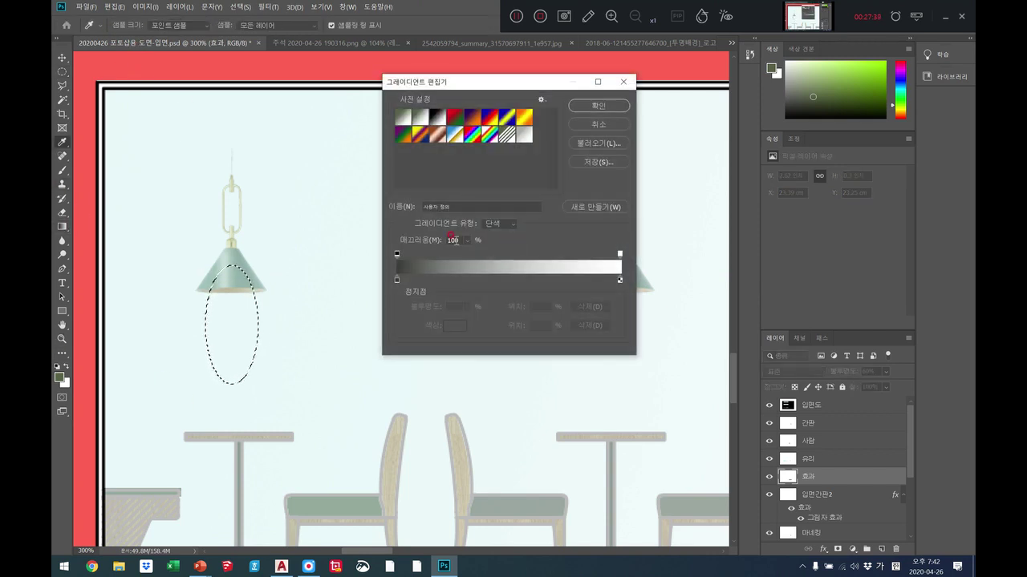
left_click(396, 280)
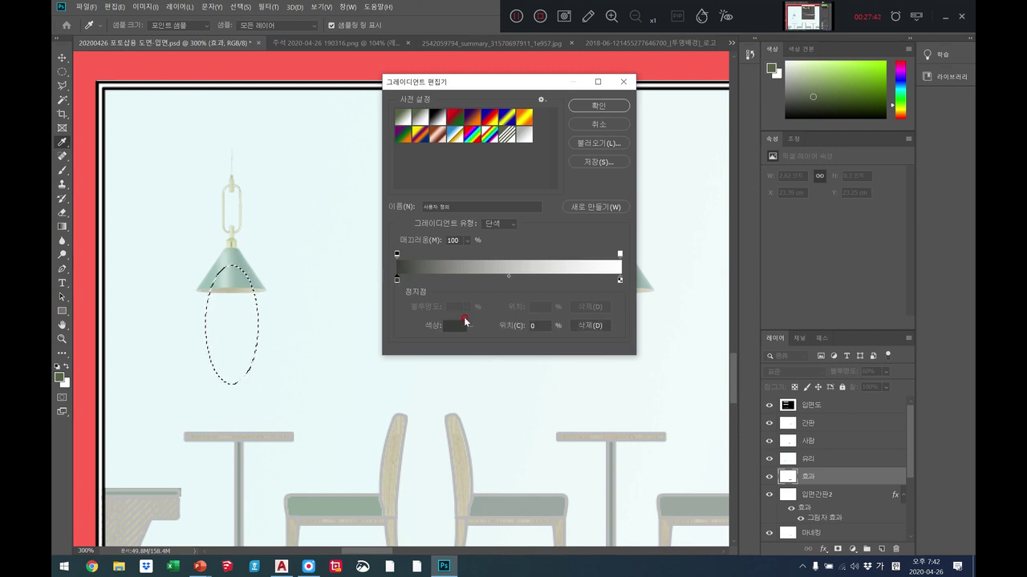
left_click(462, 325)
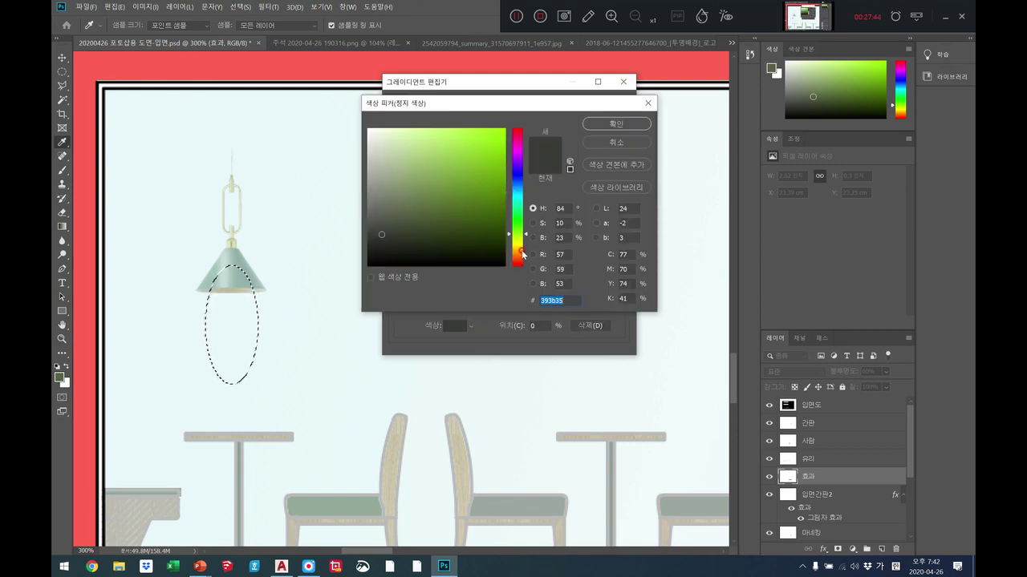
left_click(402, 157)
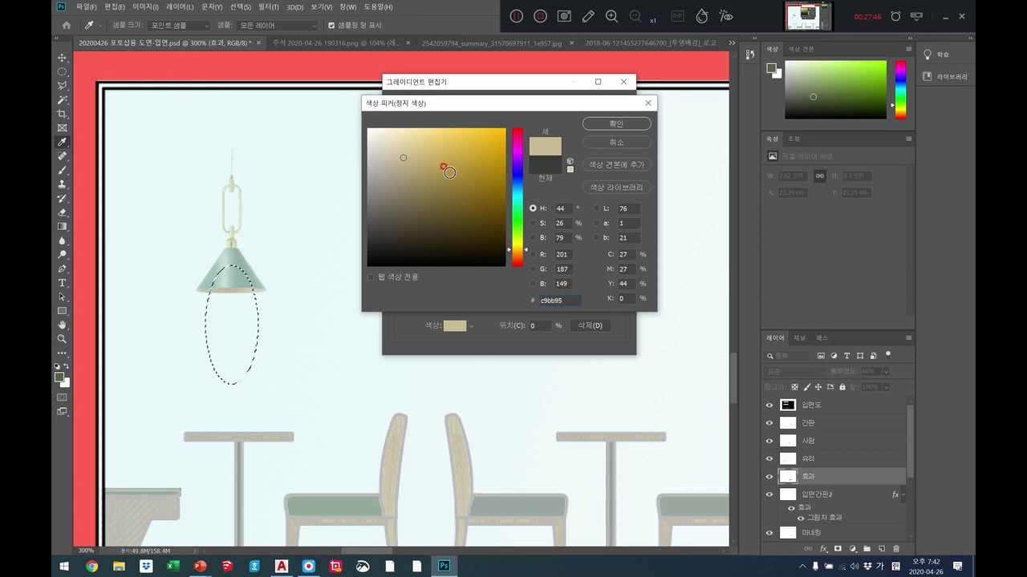
left_click(517, 247)
left_click(410, 142)
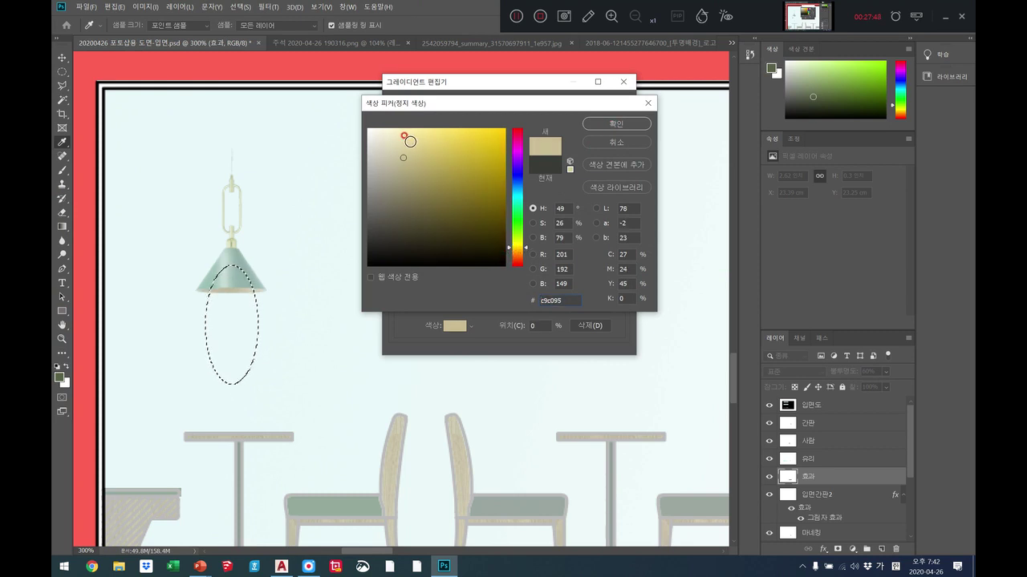
left_click(637, 125)
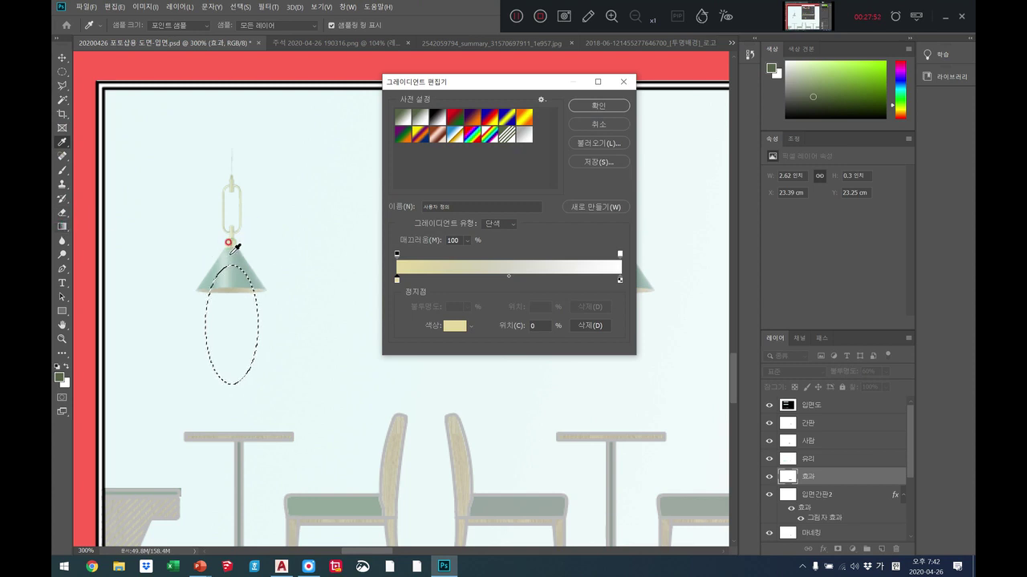
left_click(582, 106)
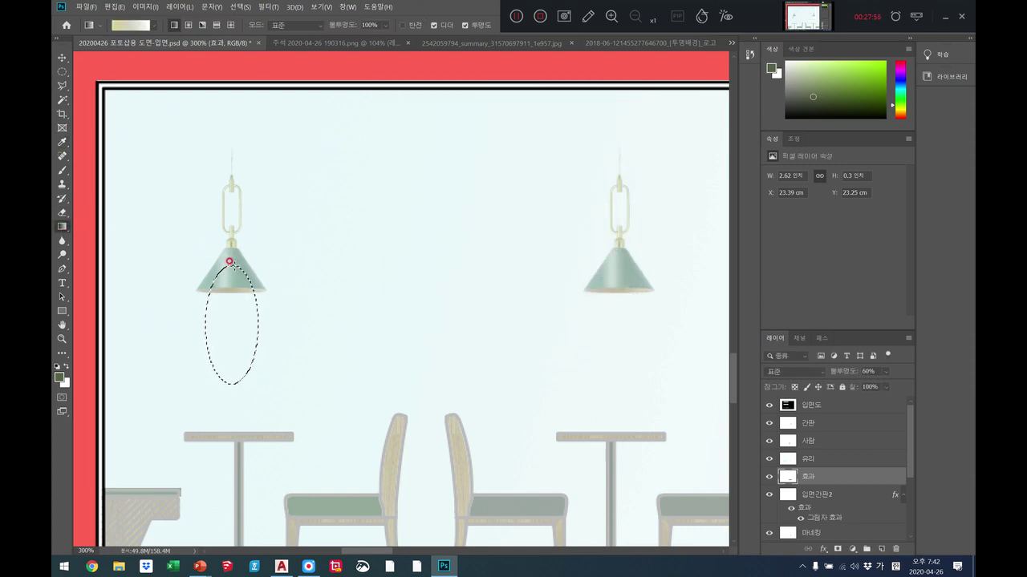
Fill the elliptical selection with the pale yellow gradient fading downward, move the glow below the first pendant's shade, and deselect.
left_click_drag(232, 270, 233, 351)
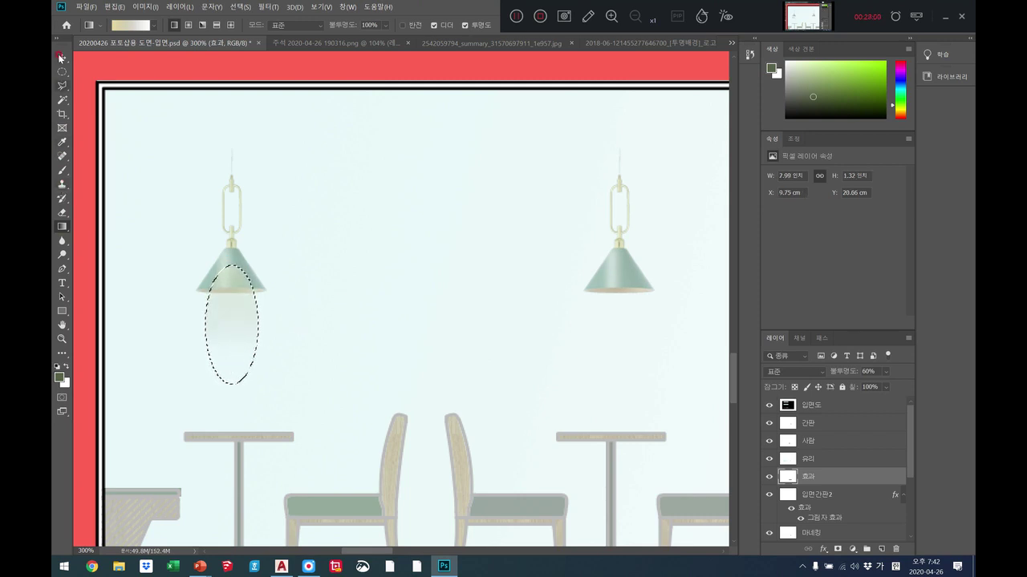
key("v")
left_click_drag(229, 280, 237, 300)
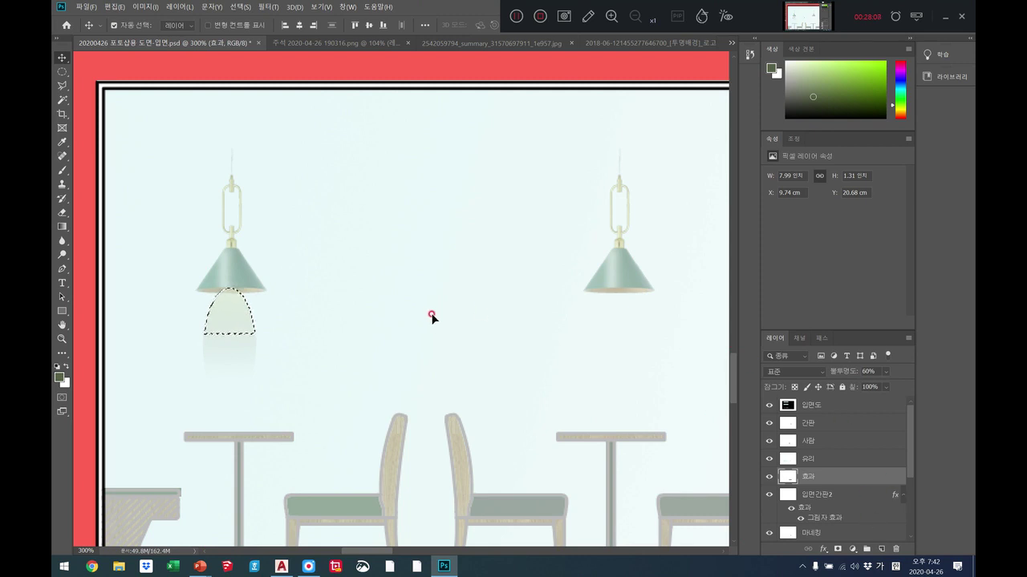
key("ctrl+d")
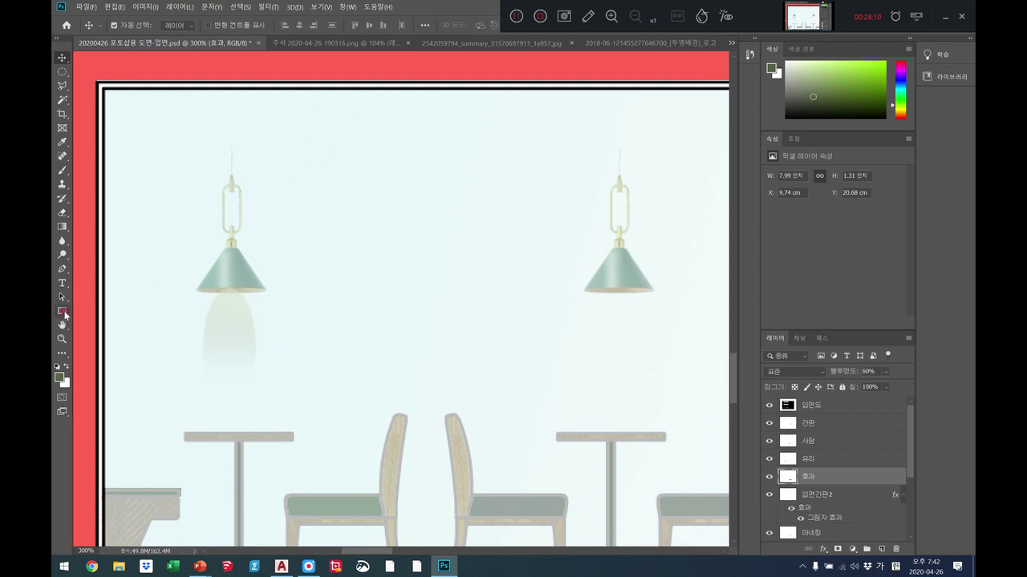
Enclose the first lamp's glow and the lower part of its shade in a rectangular selection.
left_click(239, 309)
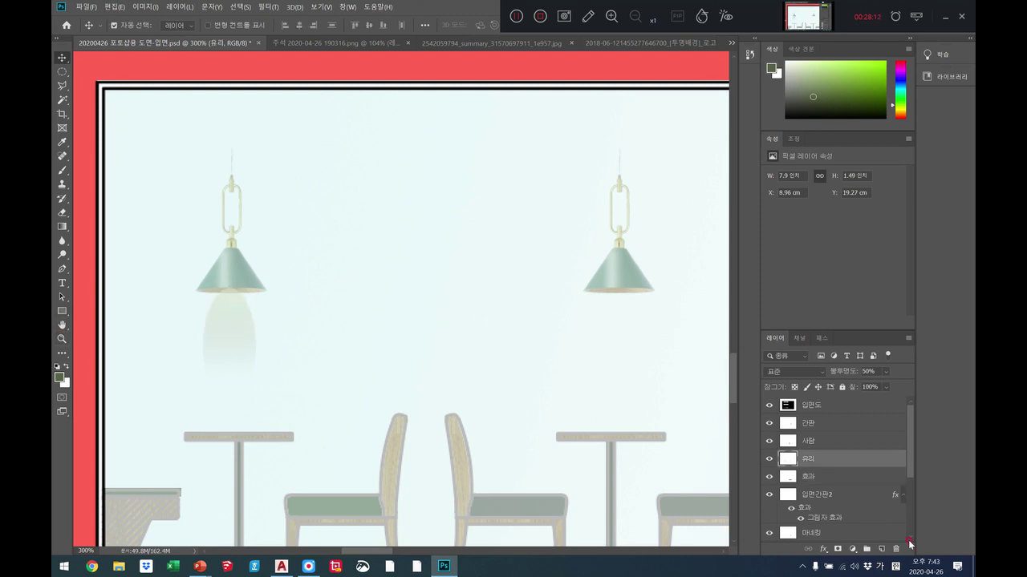
left_click(834, 479)
left_click_drag(231, 314, 231, 304)
left_click(62, 72)
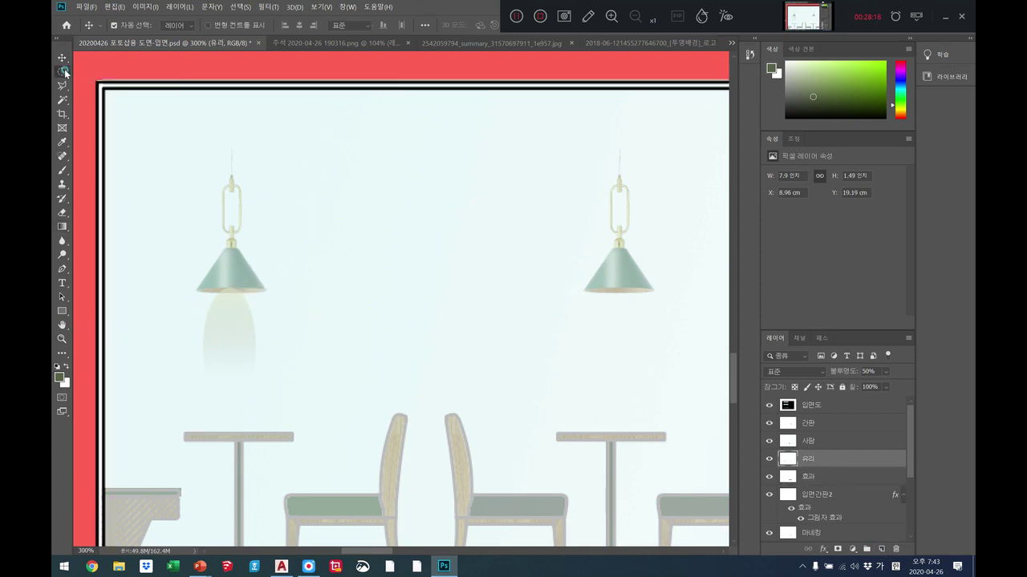
left_click(78, 71)
left_click_drag(180, 265, 281, 394)
Try to move the selected area while the 유리 layer is active, and undo the move.
left_click_drag(232, 296, 229, 277)
key("ctrl+z")
left_click(62, 59)
mouse_move(249, 340)
left_mouse_down()
mouse_move(243, 315)
mouse_move(243, 338)
left_mouse_up()
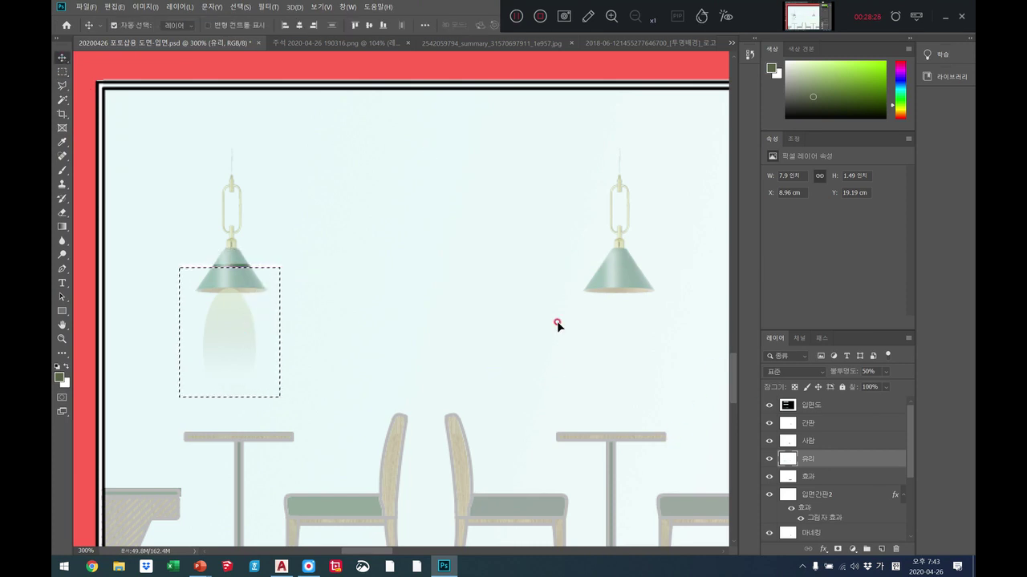
left_click(114, 7)
left_click(132, 21)
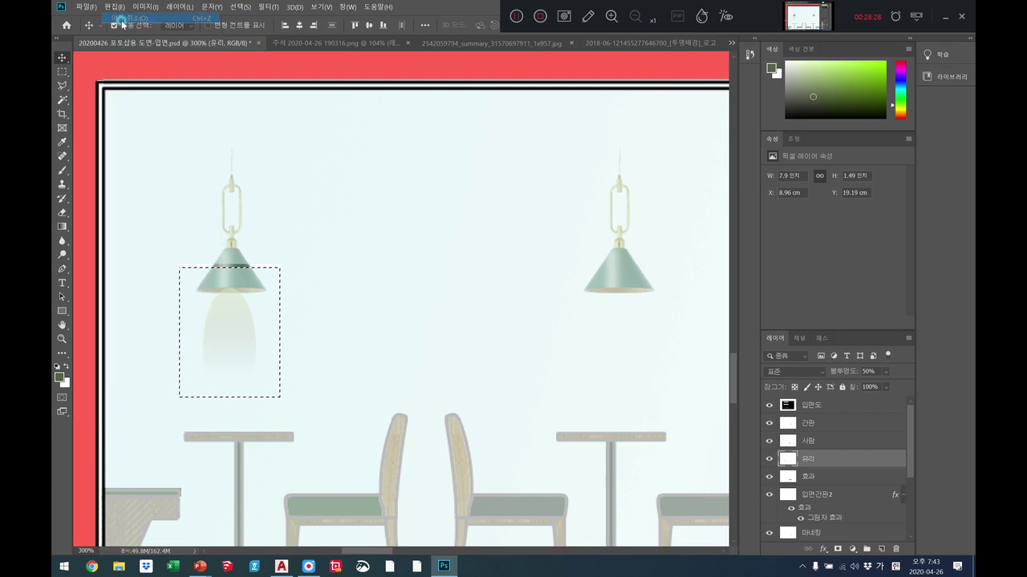
Shift the selected glow up into the shade on the 효과 layer, and place the 조명 layer directly above 효과.
left_click(838, 477)
left_click_drag(226, 310, 225, 293)
scroll(826, 513, "down", 2)
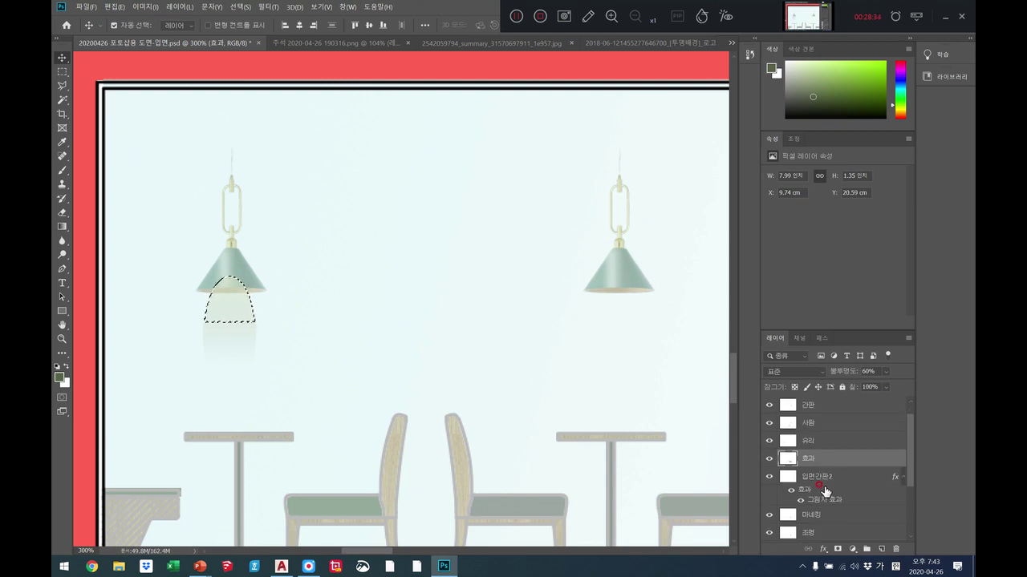
left_click_drag(825, 519, 826, 433)
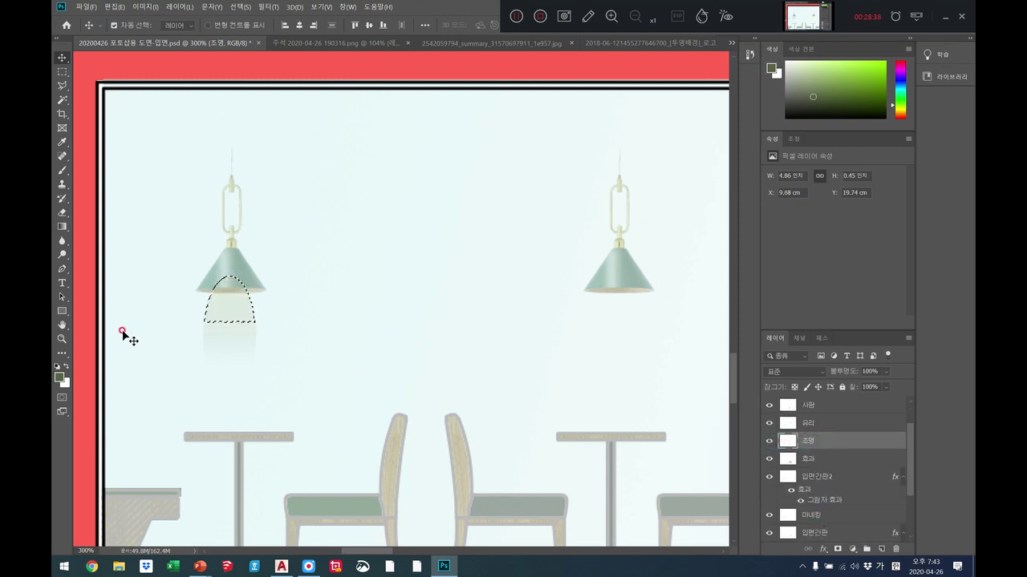
key("ctrl+d")
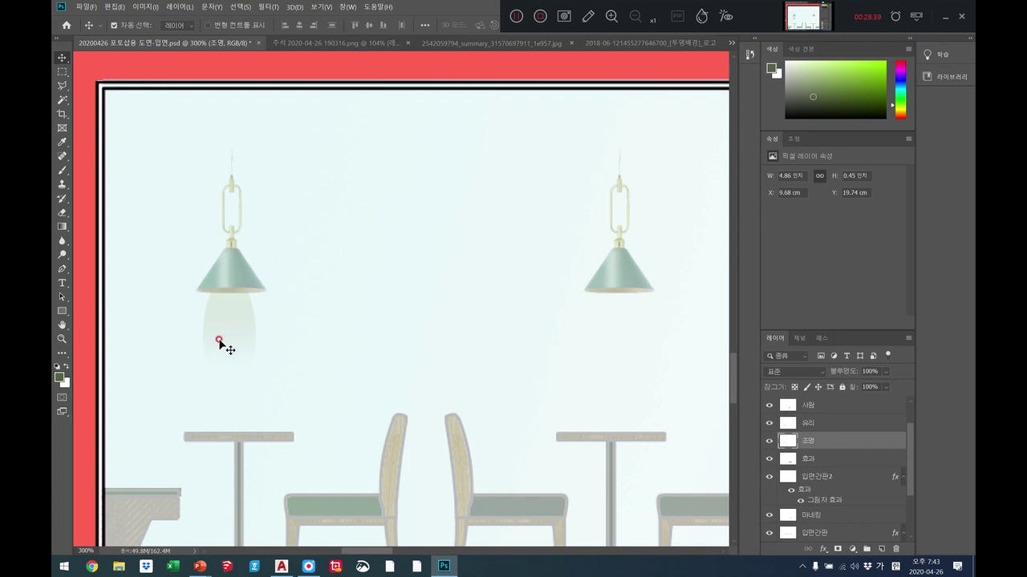
Make a rectangular selection around the first pendant's shade and its glow.
left_click(62, 71)
left_click_drag(165, 238, 276, 378)
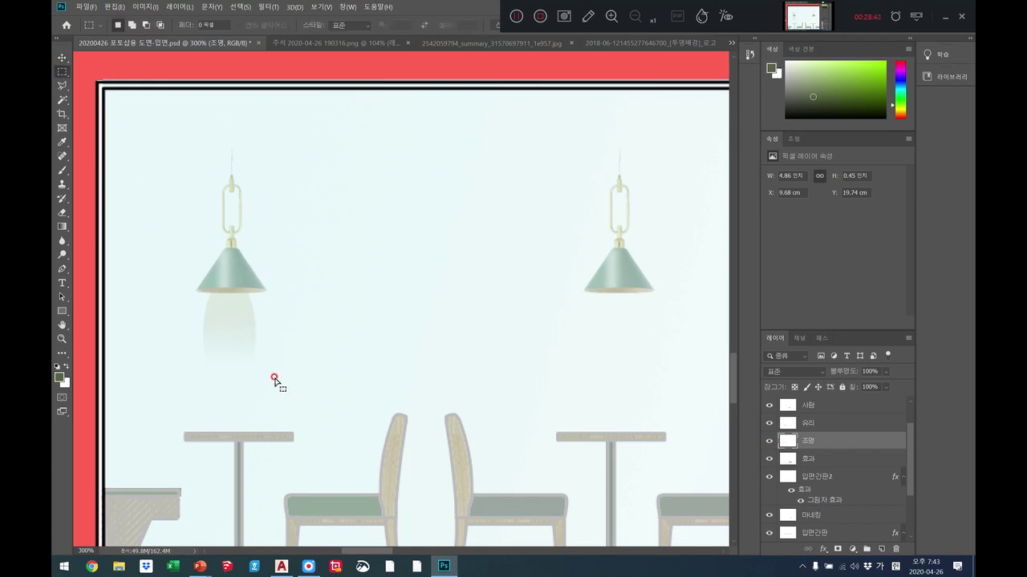
left_click_drag(236, 325, 565, 321)
left_click(115, 7)
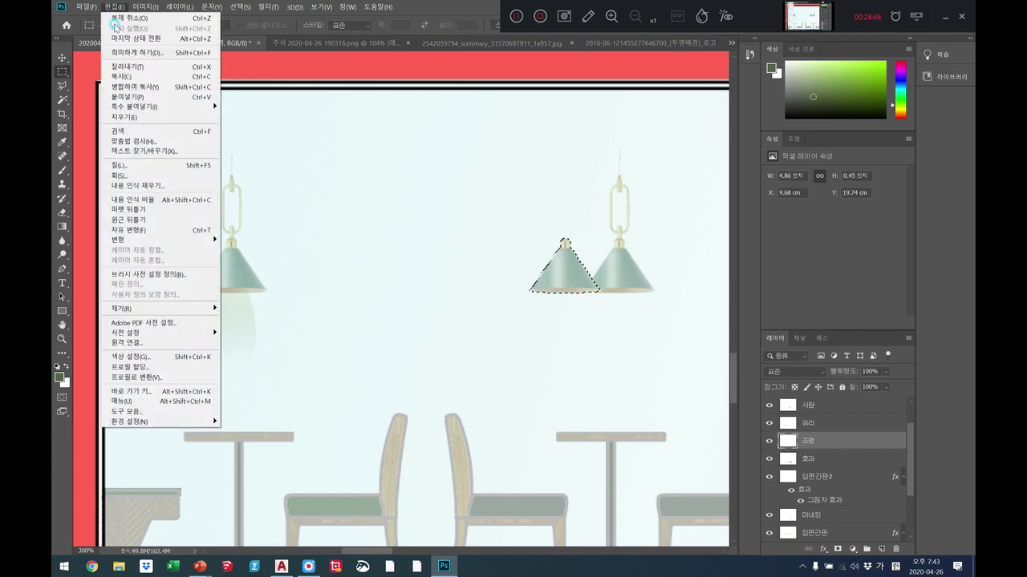
left_click(117, 17)
Duplicate the selected glow on the 효과 layer under the second and third pendant lamps.
left_click(811, 460)
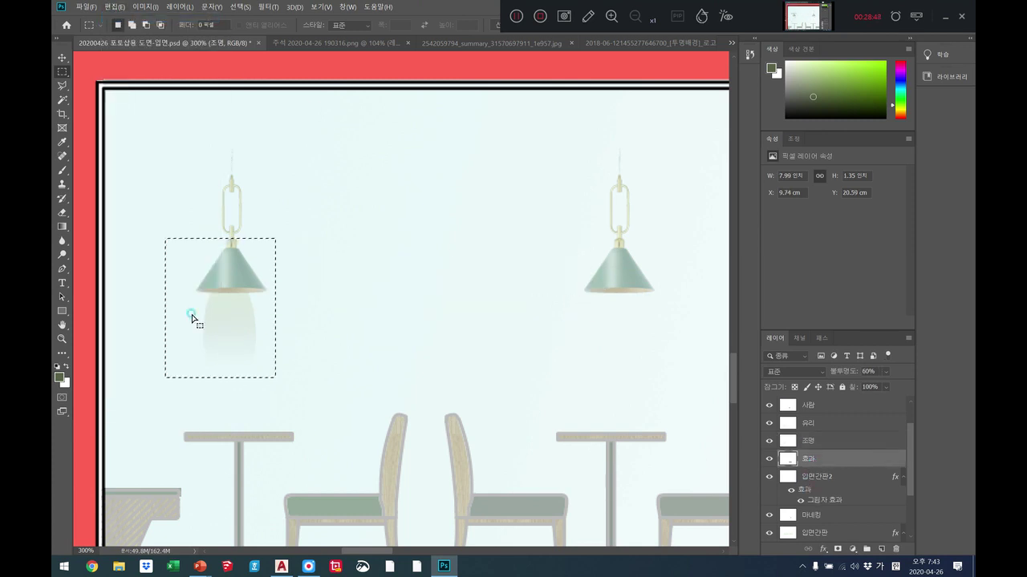
left_click_drag(223, 327, 609, 342)
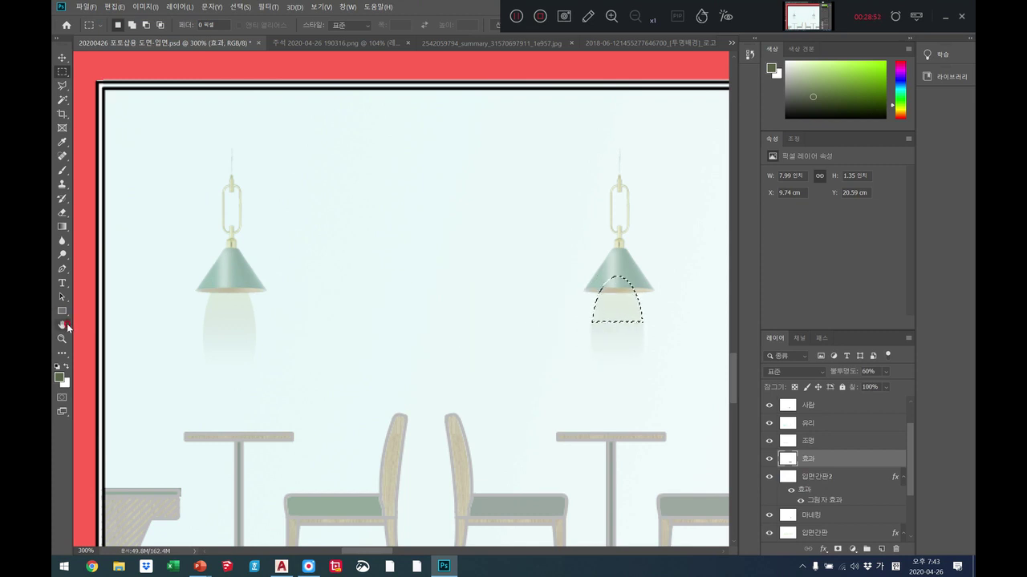
left_click(61, 324)
left_click_drag(493, 332, 136, 339)
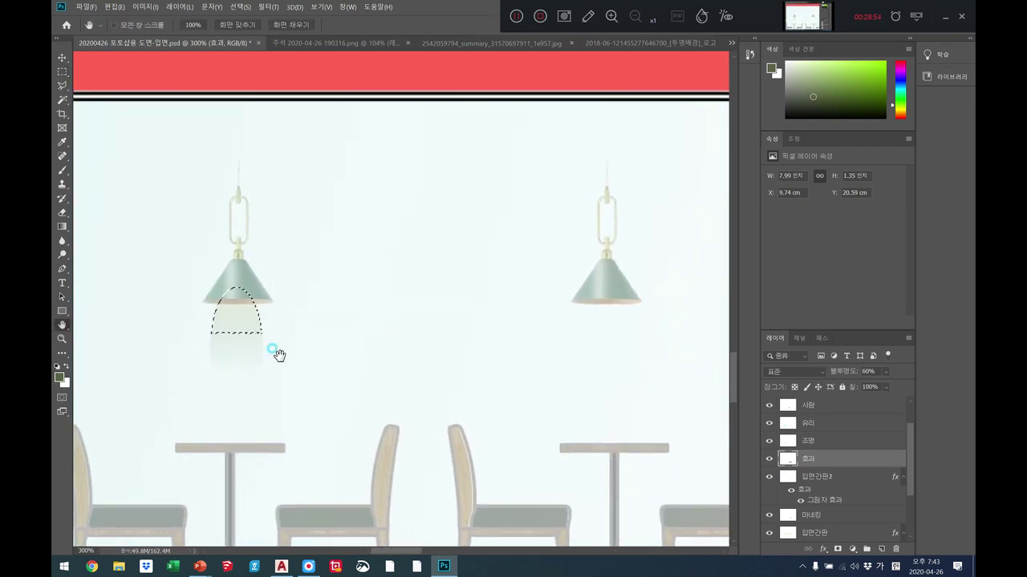
left_click_drag(359, 355, 298, 358)
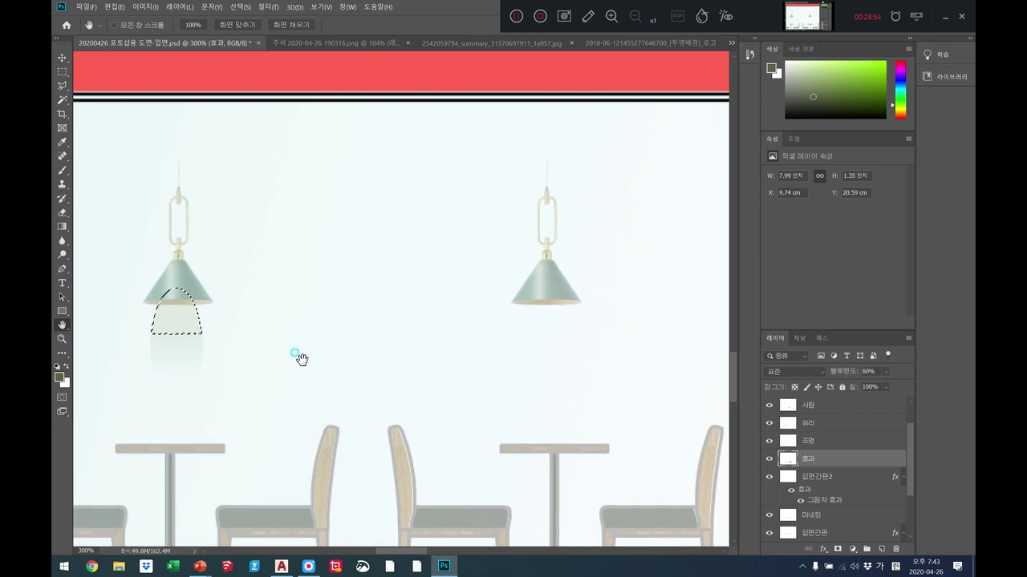
left_click(62, 58)
left_click_drag(179, 312, 549, 328)
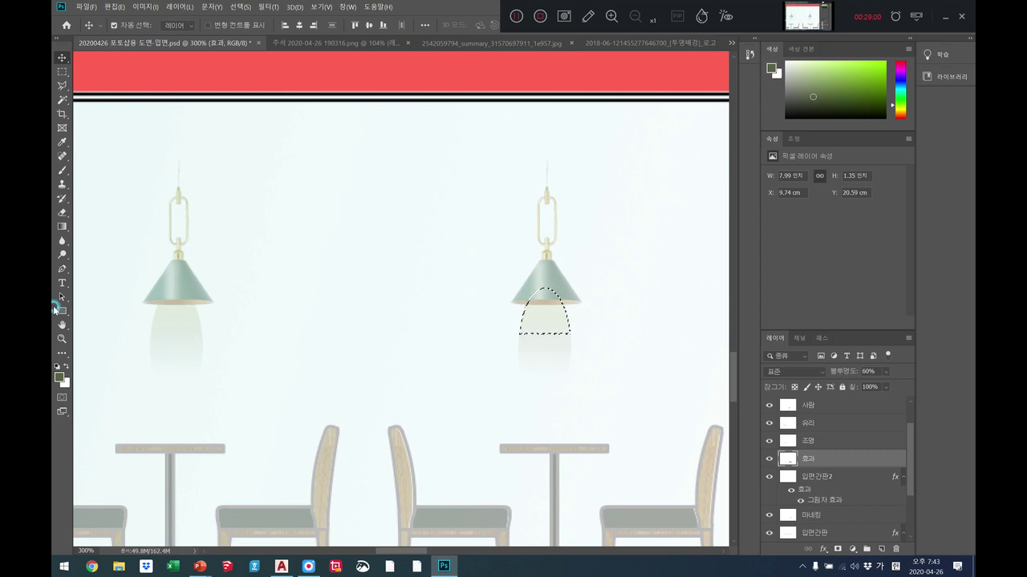
Duplicate the glow under the fourth pendant lamp, behind the Coffee Tea Cake lettering, and deselect.
left_click(62, 325)
left_click_drag(488, 312, 211, 326)
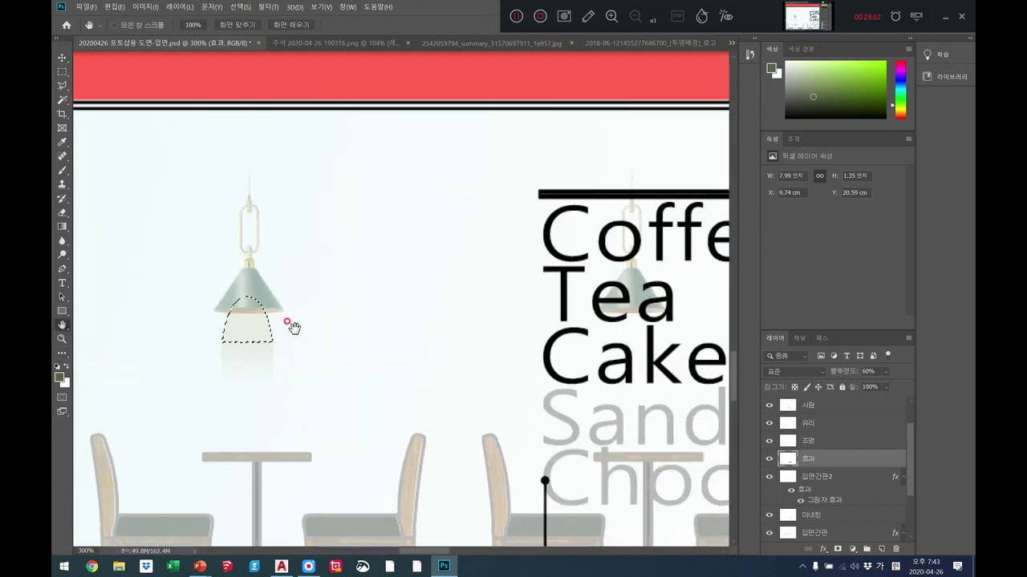
left_click(62, 58)
left_click_drag(229, 321, 619, 329)
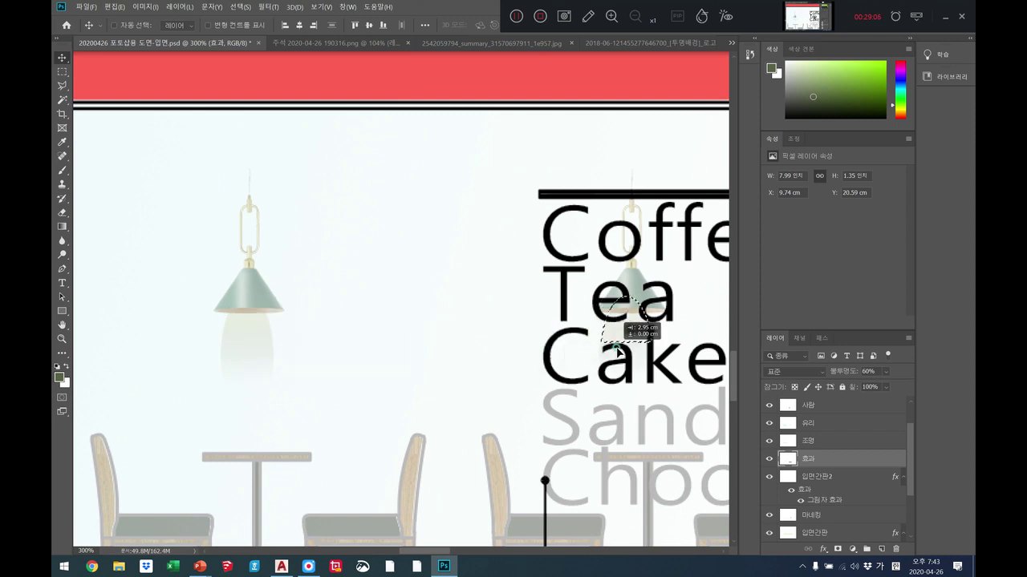
key("ctrl+d")
left_click(106, 408)
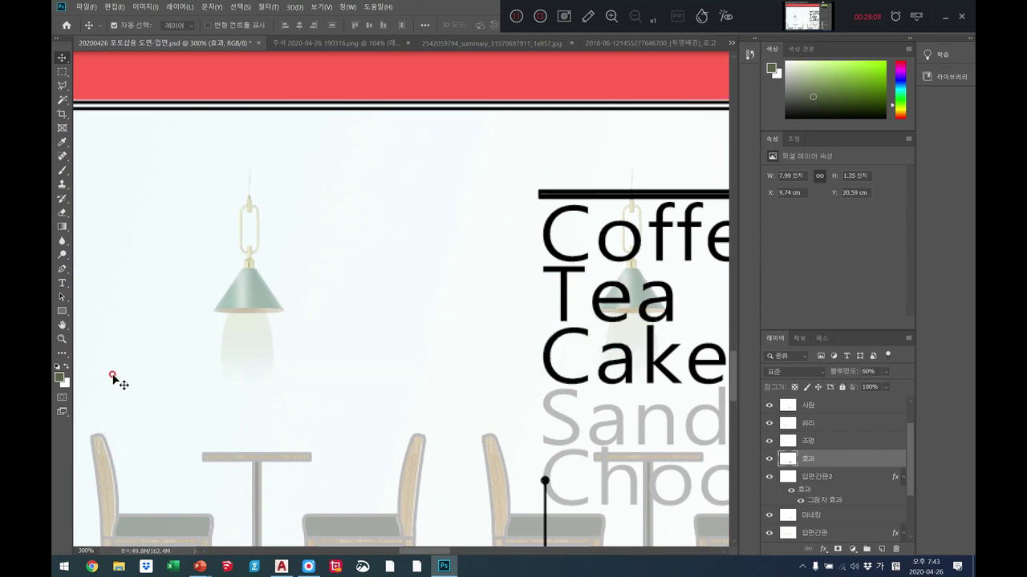
Add a 경사와 엠보스 (Bevel & Emboss) effect to the 블록가구 layer that holds the café furniture.
left_click(62, 326)
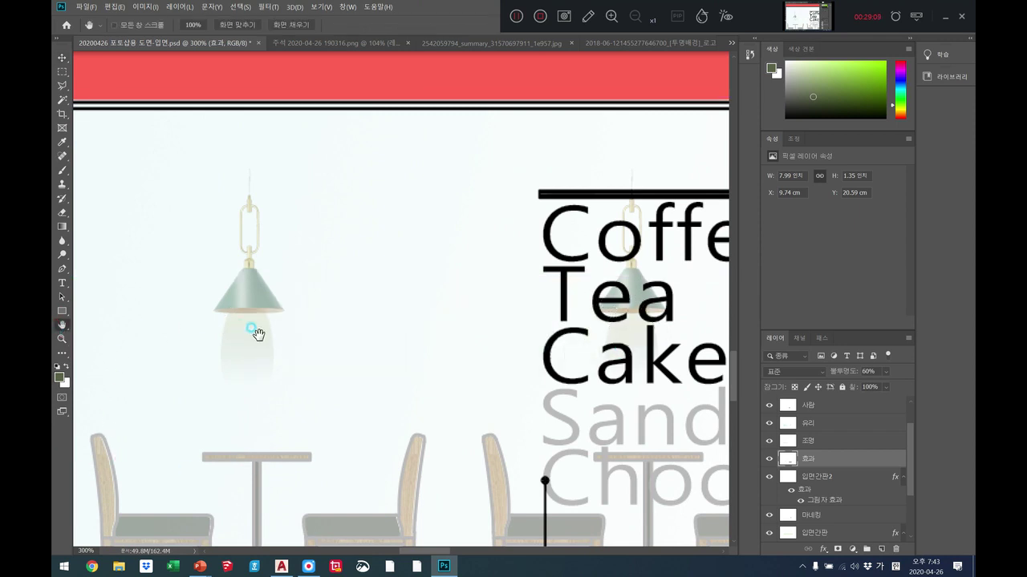
left_click(70, 342)
right_click(107, 329)
left_click(136, 340)
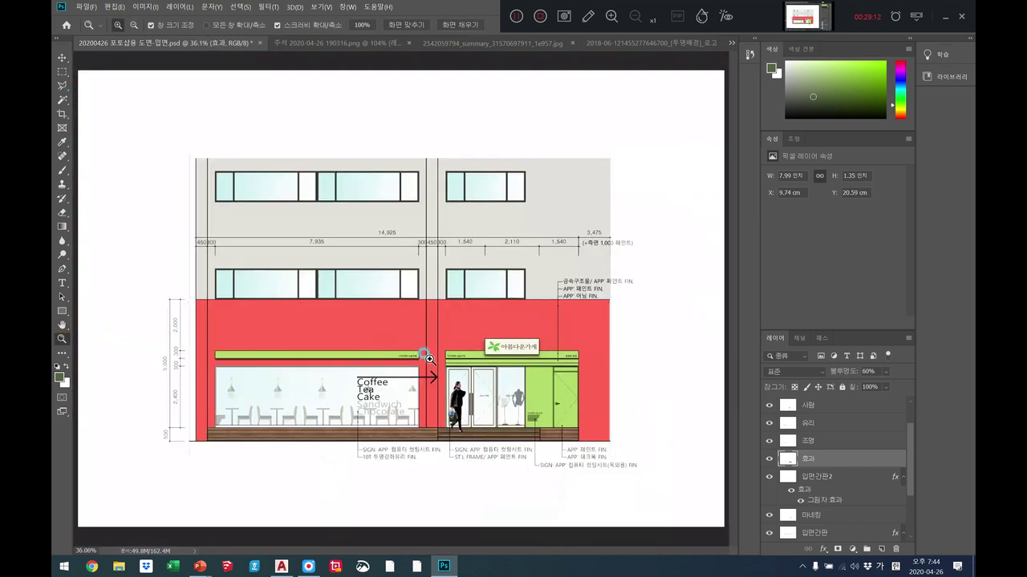
left_click(376, 394)
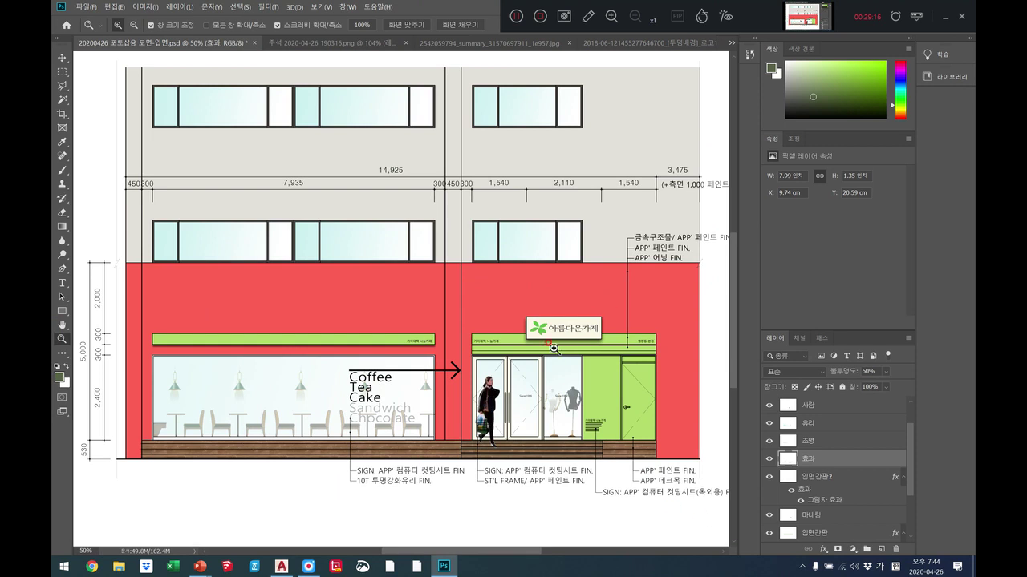
left_click(553, 395)
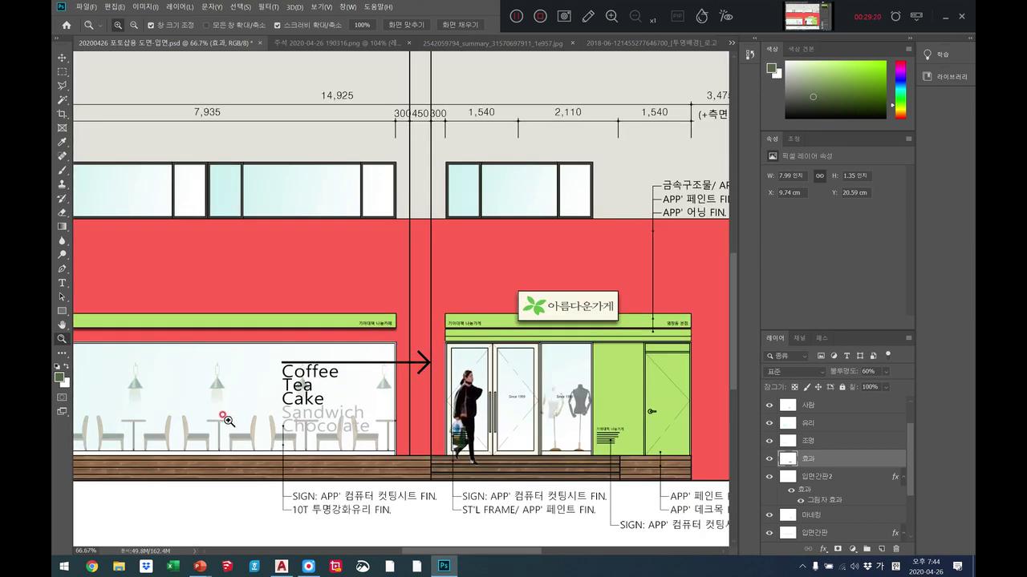
scroll(801, 505, "down", 3)
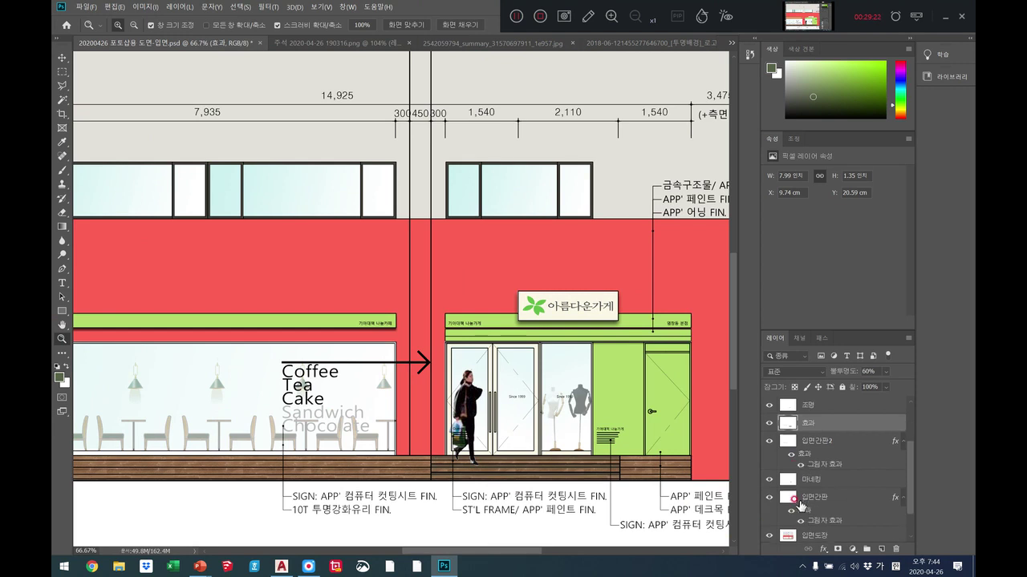
left_click(832, 518)
right_click(829, 515)
left_click(882, 64)
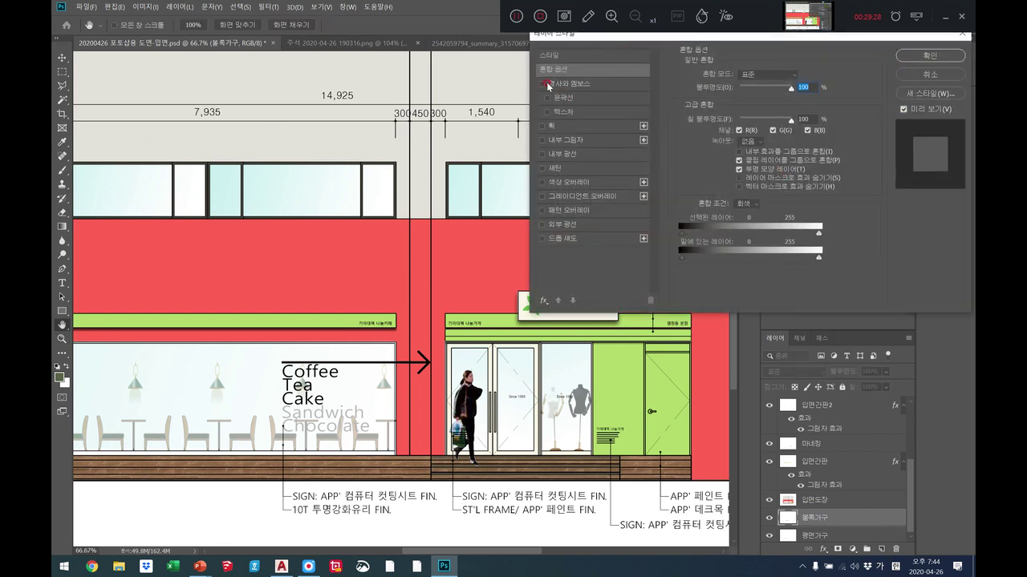
left_click(544, 84)
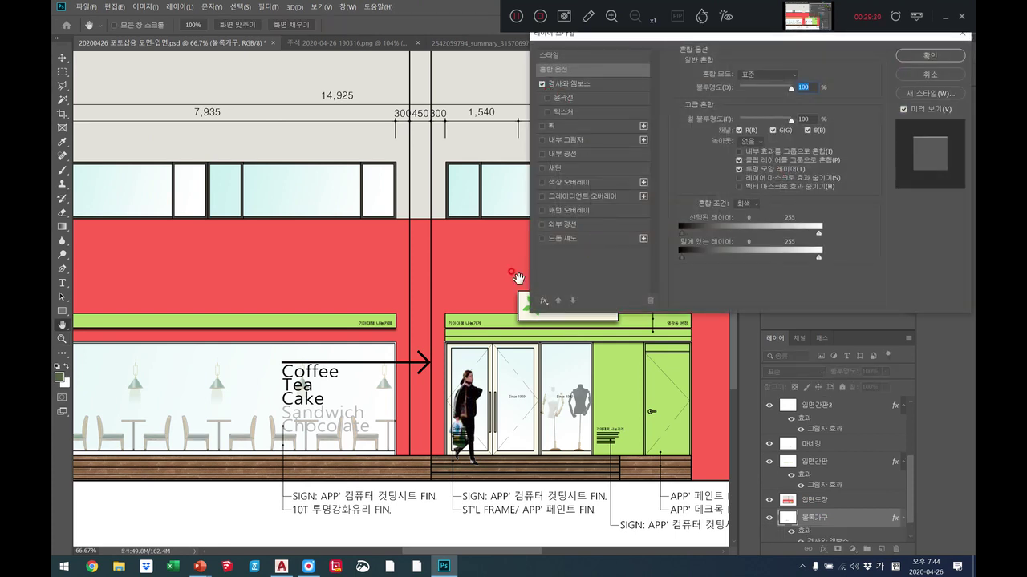
left_click(949, 56)
Examine the embossed chairs and tables in the café window up close and within the whole drawing.
left_click(268, 426)
left_click(269, 426)
left_click(270, 426)
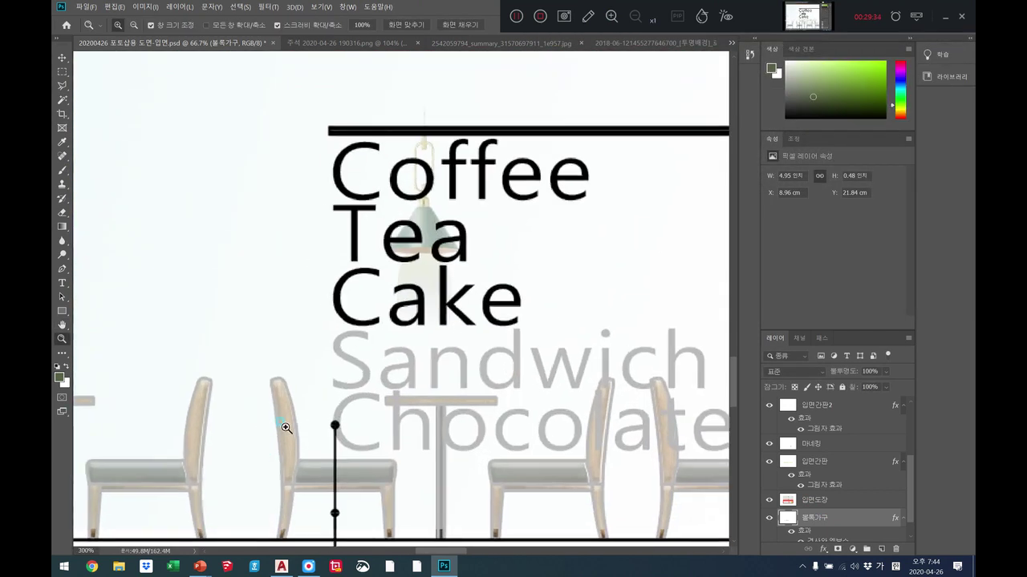
left_click(280, 426)
right_click(538, 464)
left_click(545, 466)
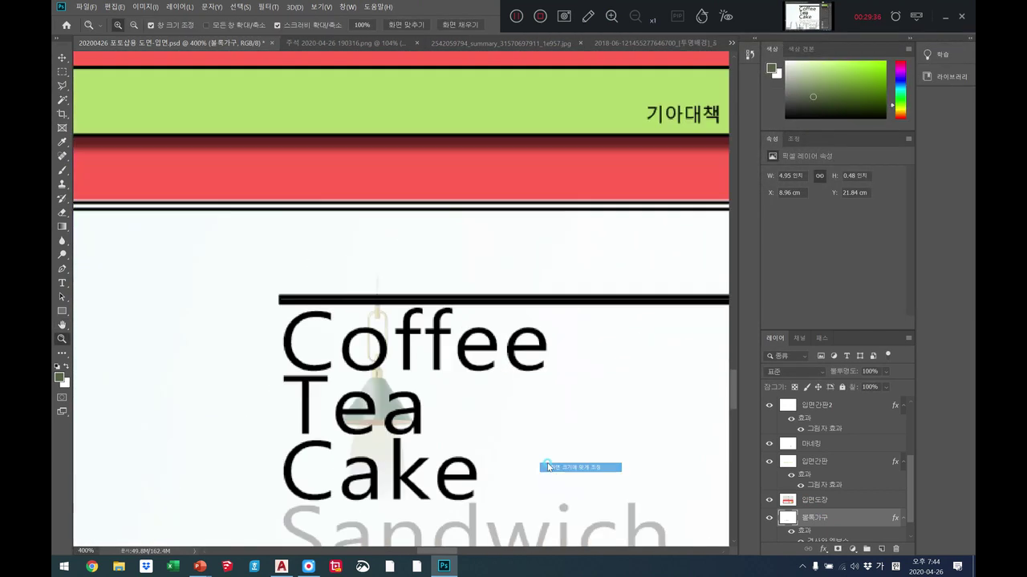
left_click(256, 422)
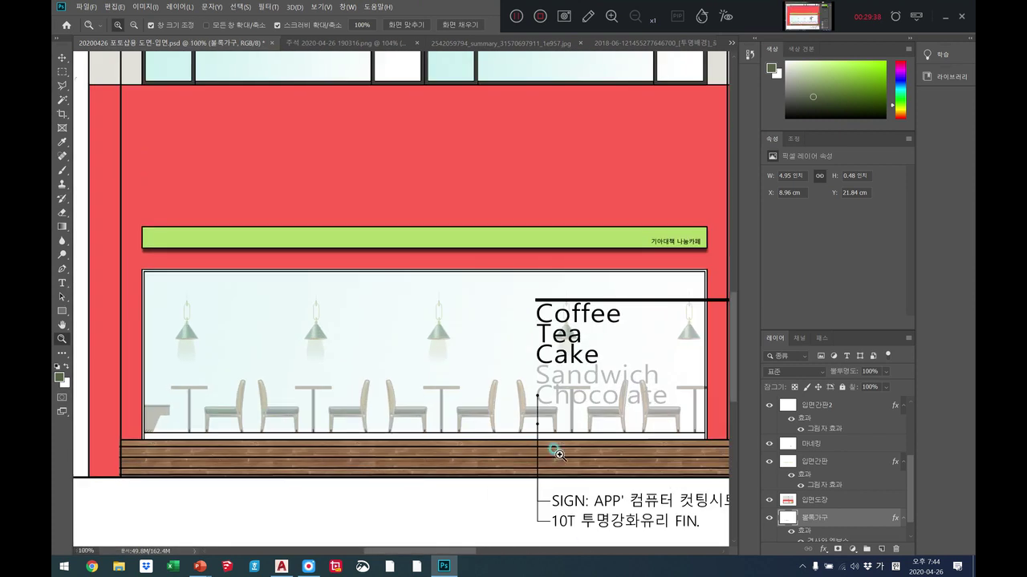
right_click(305, 287)
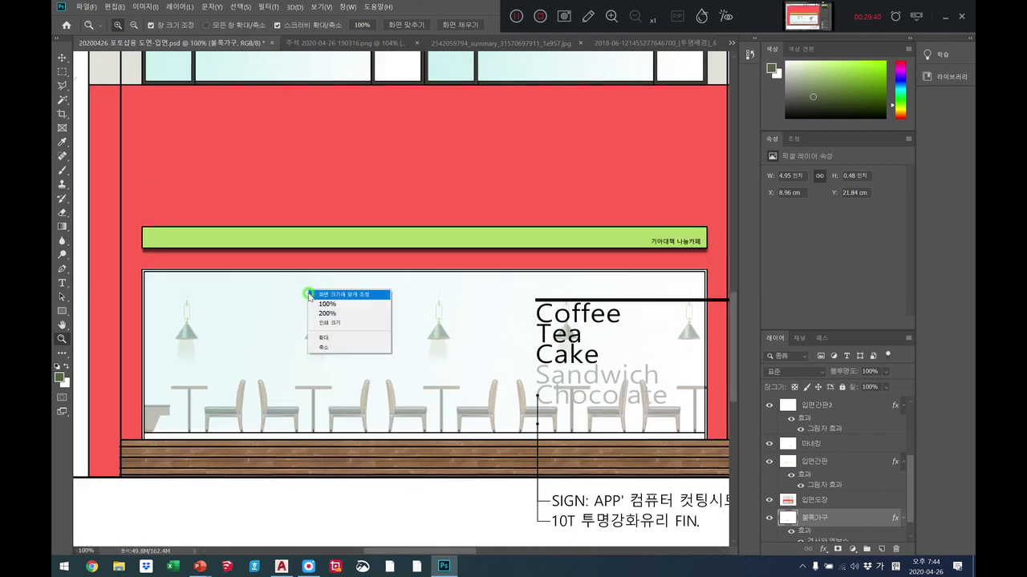
left_click(317, 294)
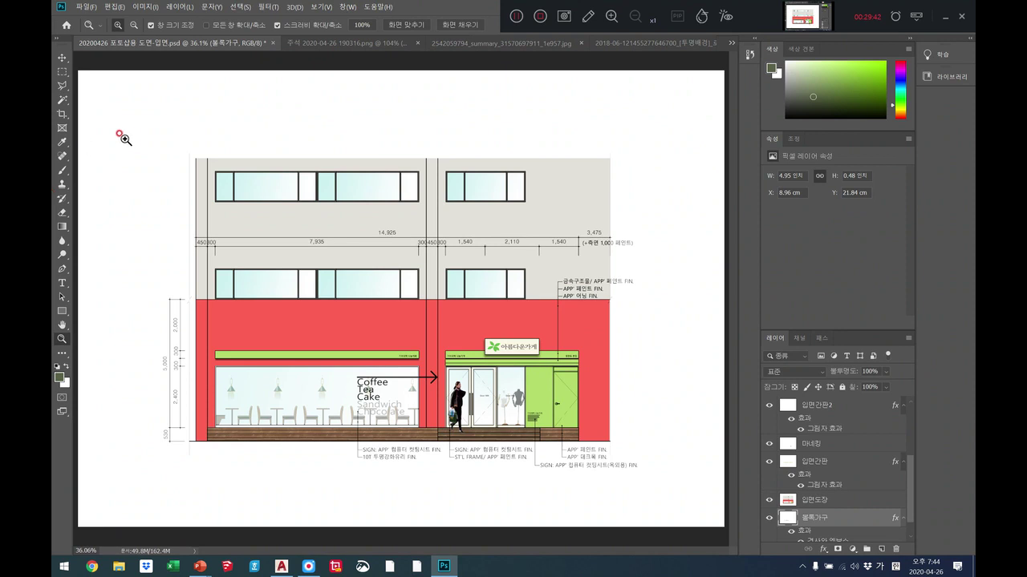
Review the shop entrance, signs and steps at closer range, and check the complete elevation on the page.
left_click(482, 391)
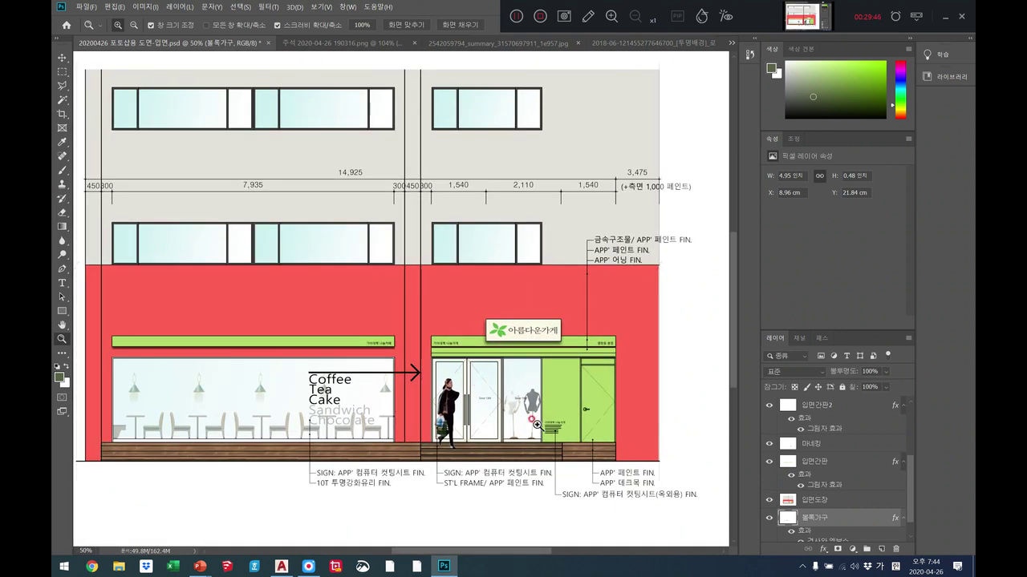
left_click(534, 424)
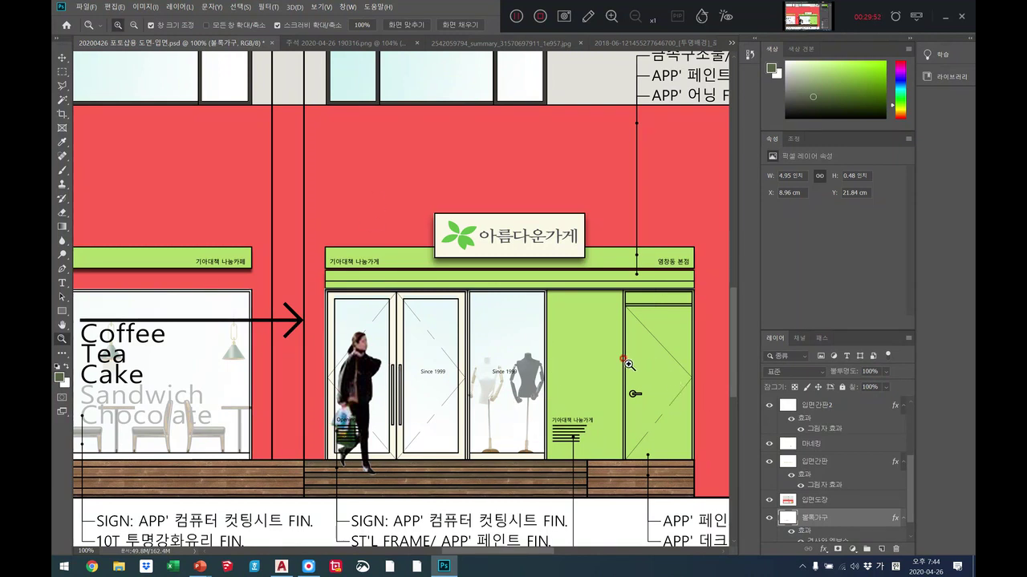
right_click(599, 360)
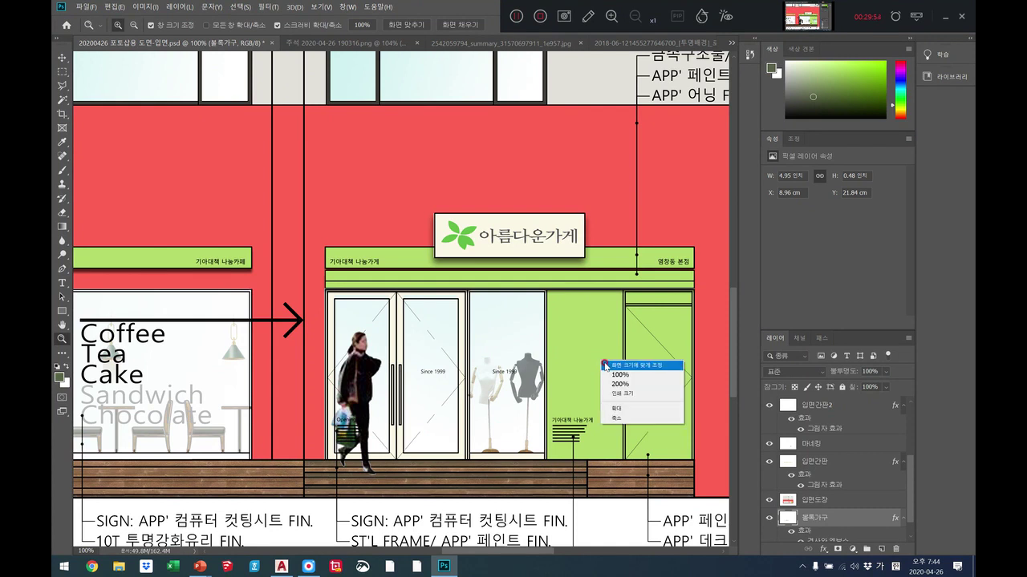
left_click(604, 366)
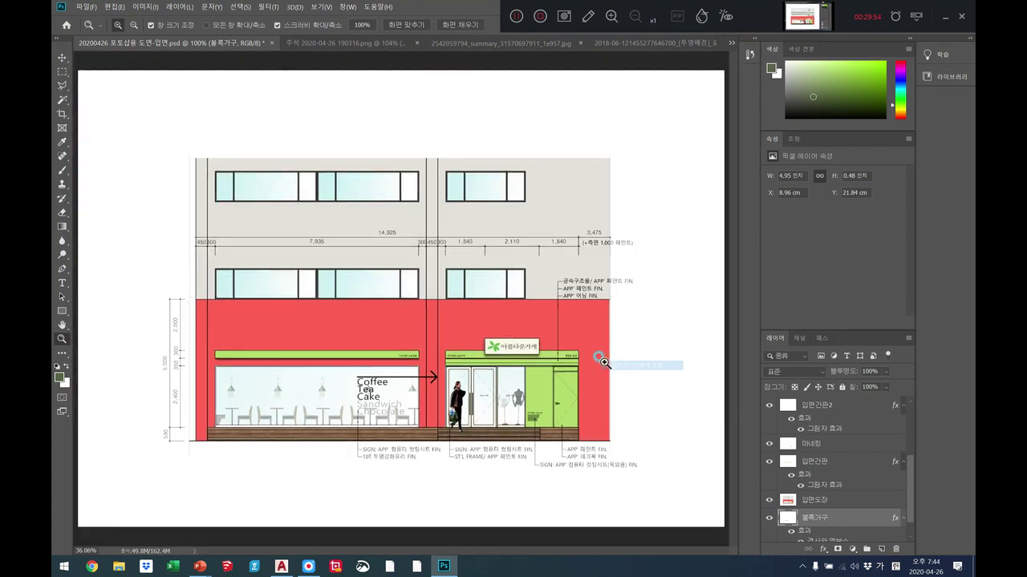
left_click(406, 330)
right_click(409, 333)
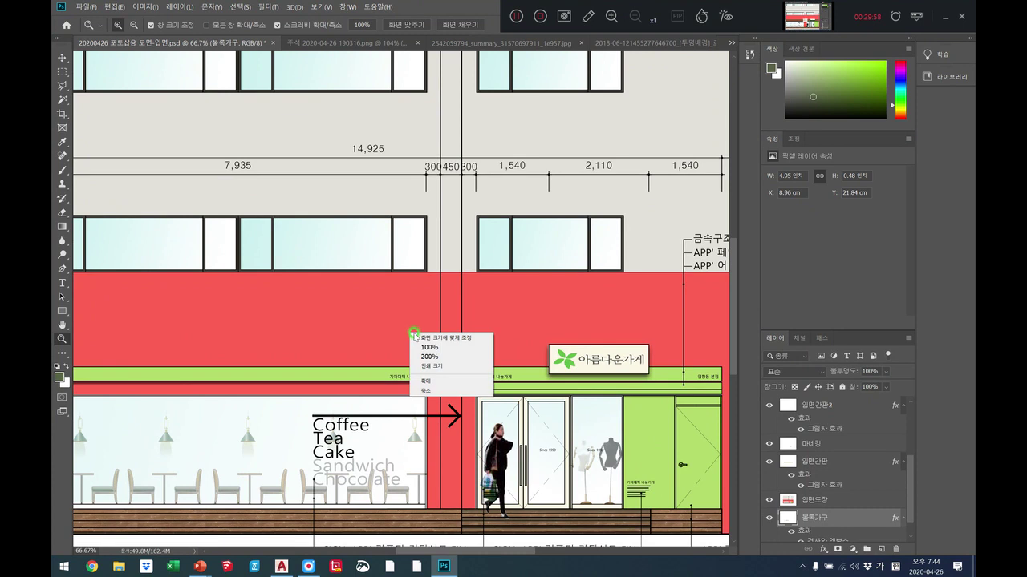
left_click(413, 339)
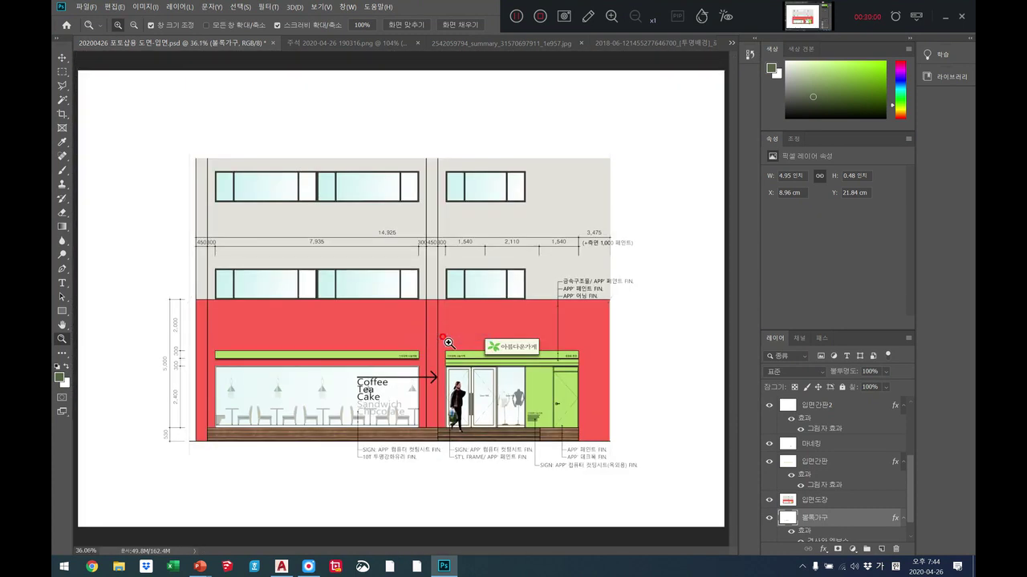